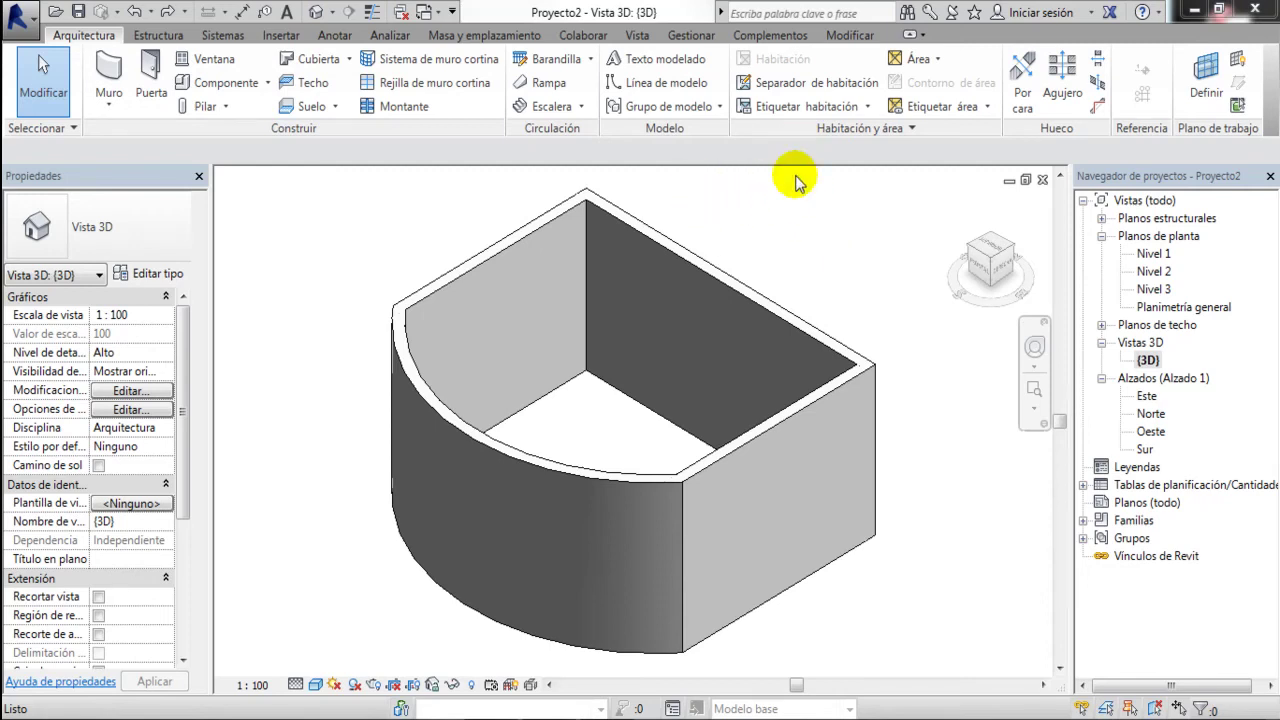
Step: Open the Nivel 1 floor plan from the Project Browser
click(846, 36)
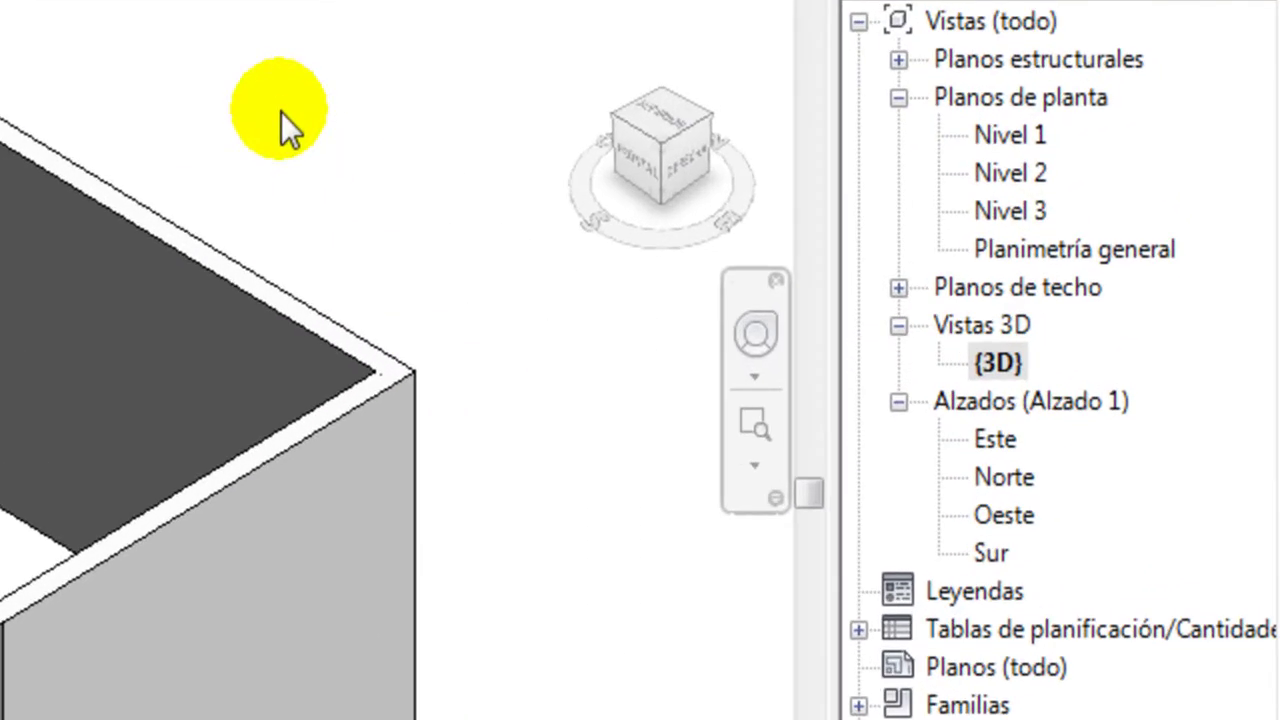
click(281, 111)
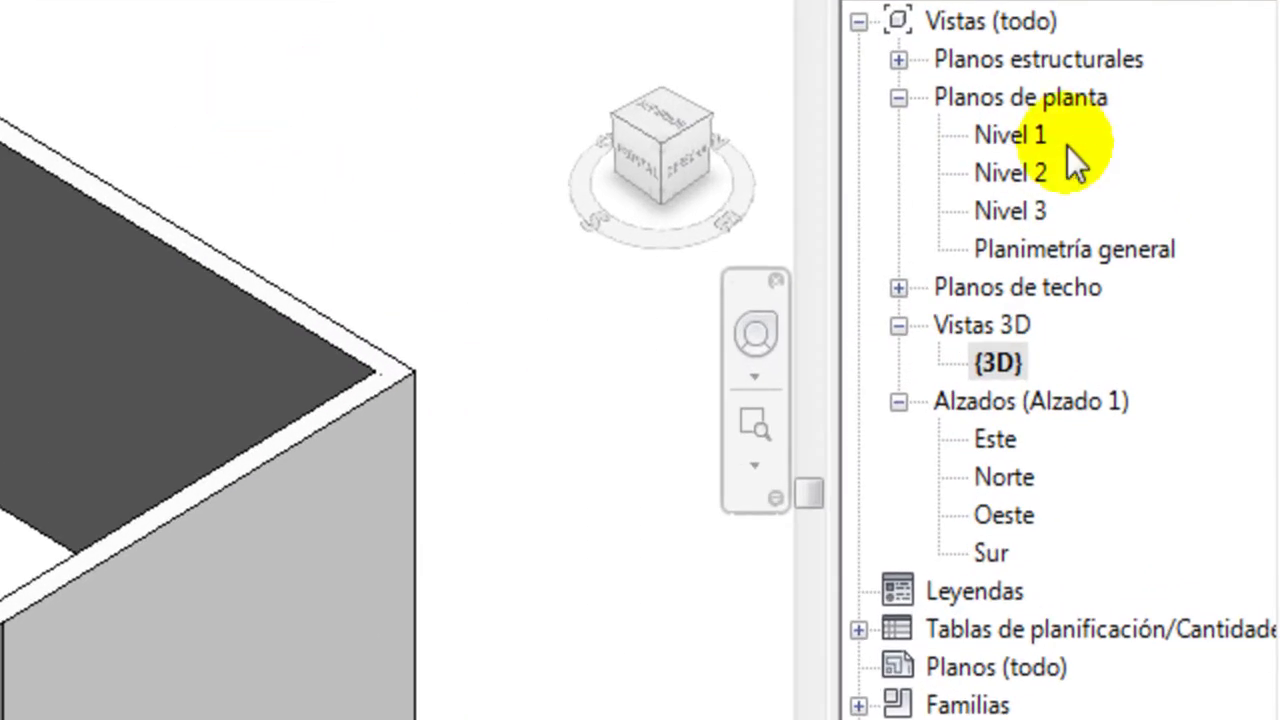
click(999, 136)
double_click(999, 137)
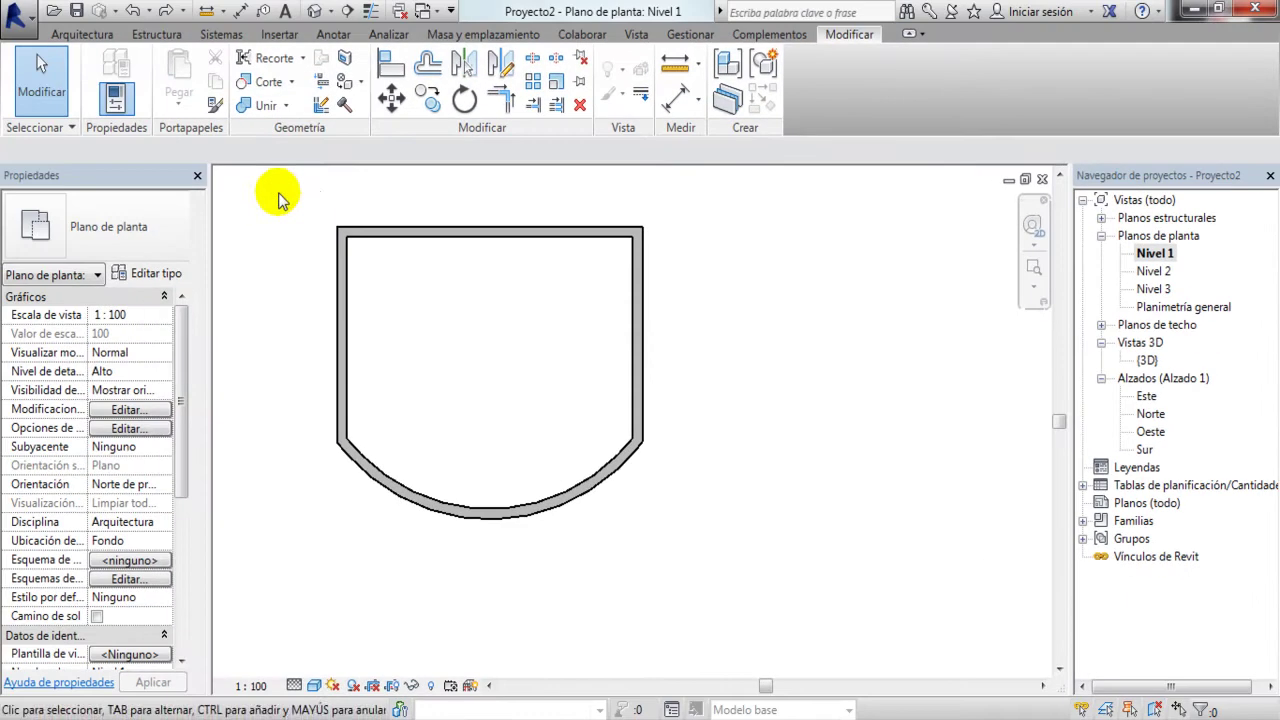
Step: Window-select all four walls of the arched room outline and delete them
mouse_move(278, 192)
mouse_down()
mouse_move(360, 347)
mouse_move(740, 572)
mouse_up()
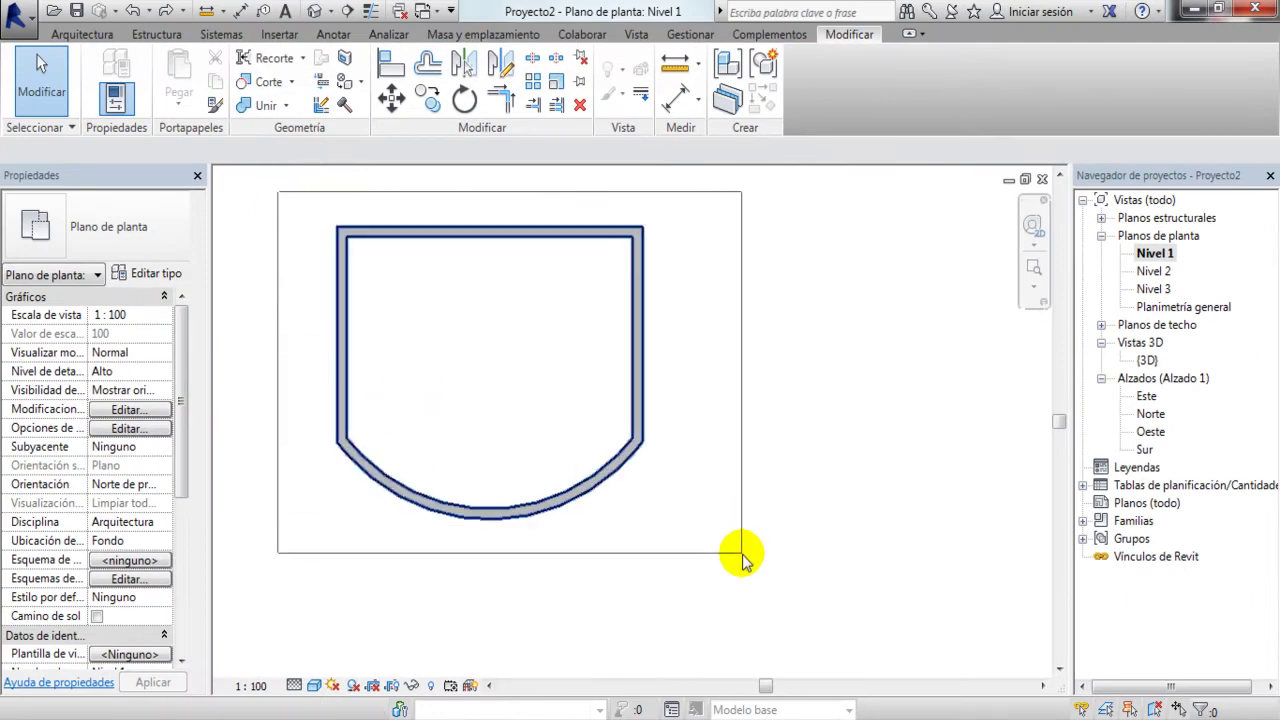
drag(741, 571, 740, 574)
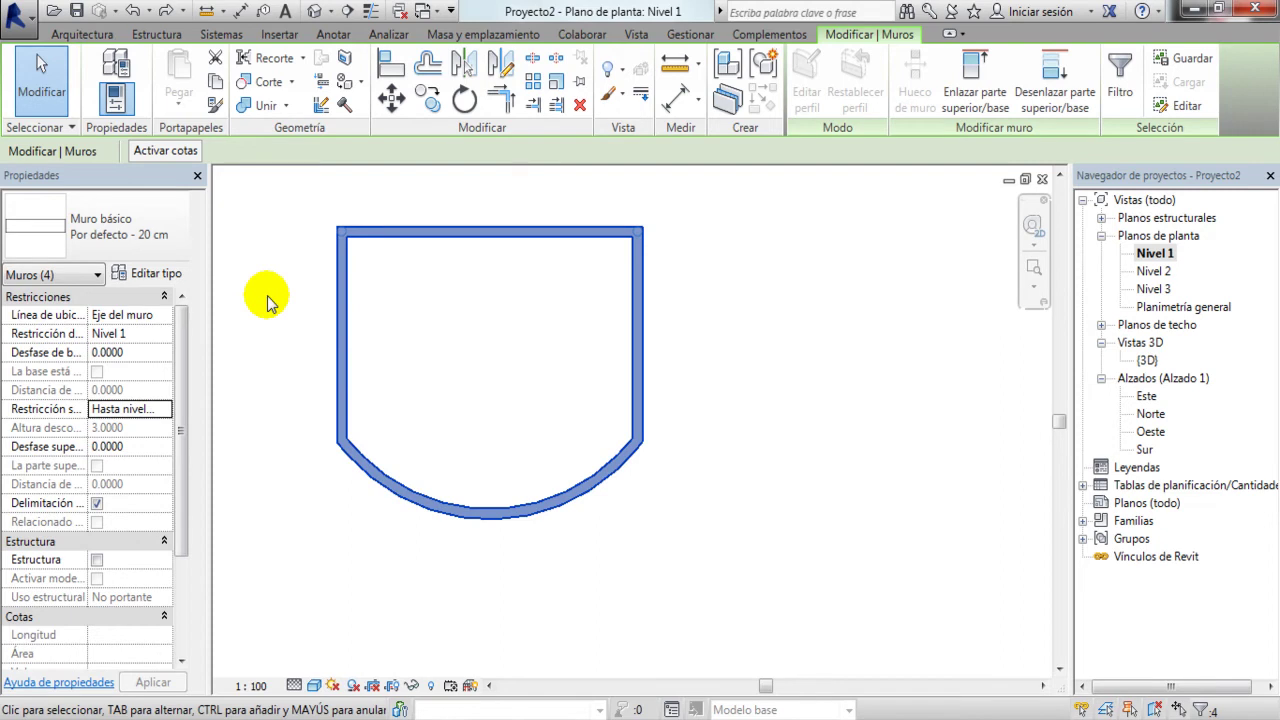
key(Delete)
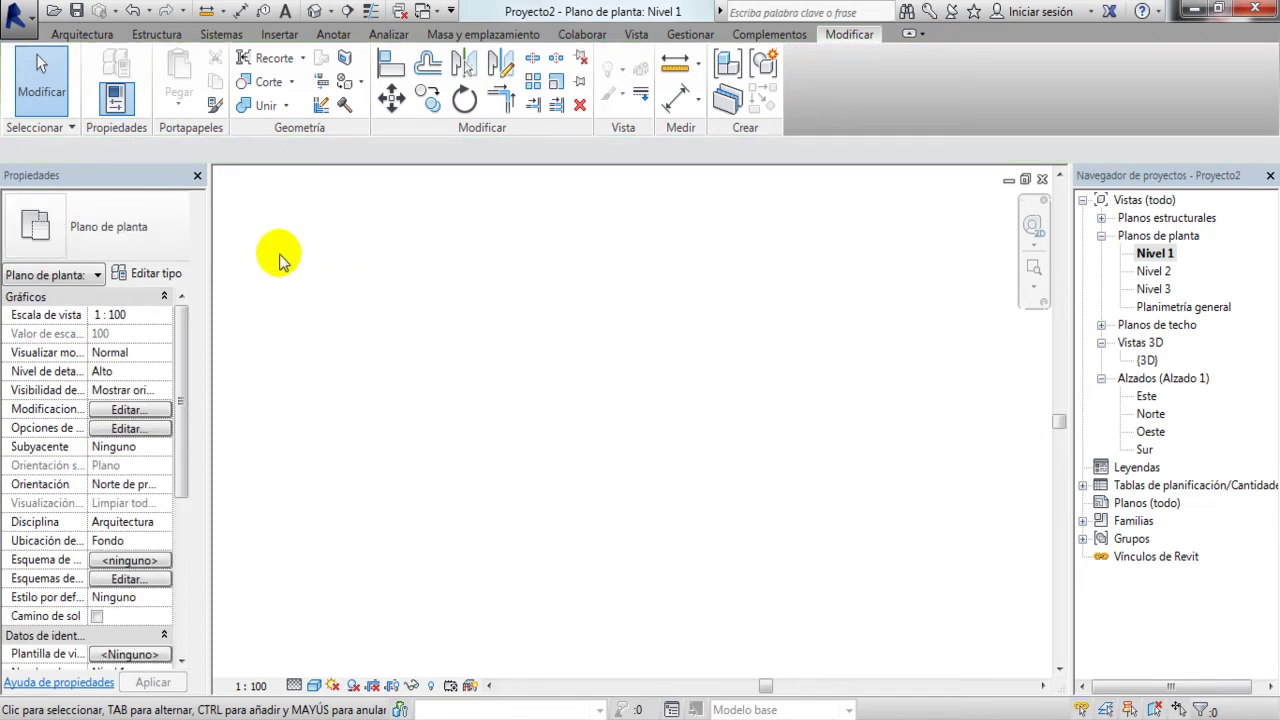
Step: Start the Muro tool, keep the Por defecto - 20 cm type, and open its type properties
click(72, 34)
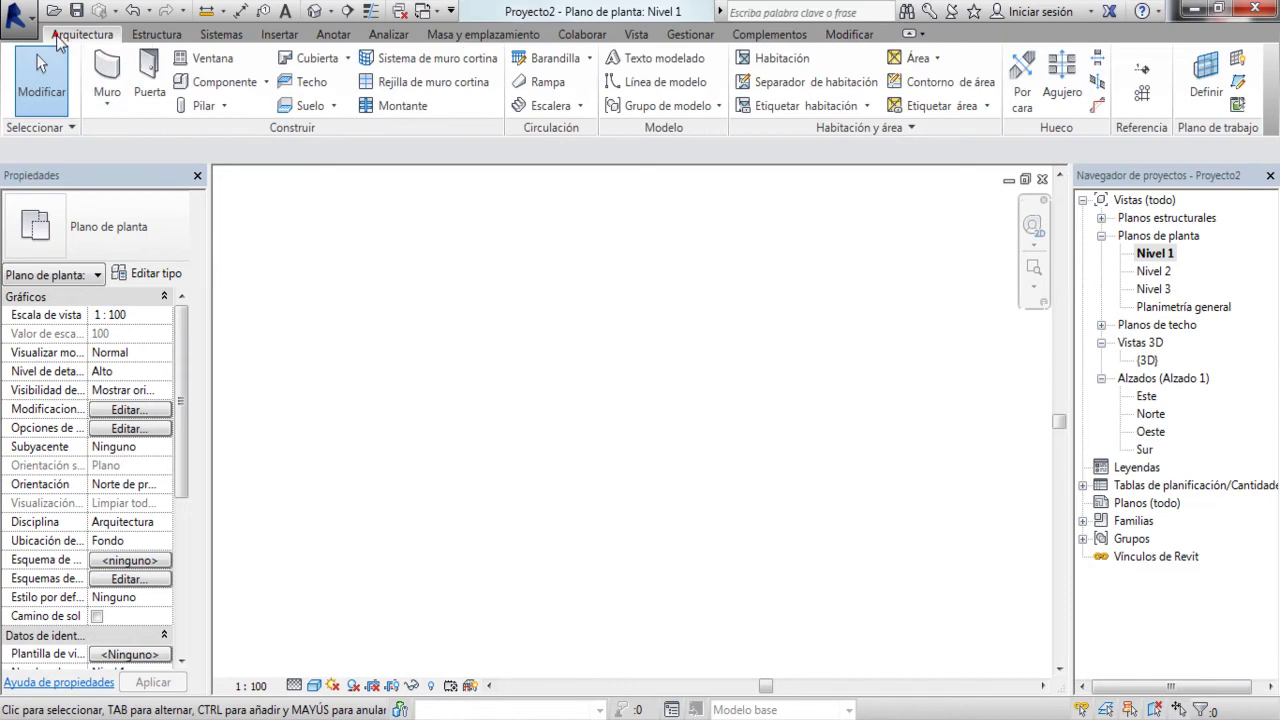
click(107, 68)
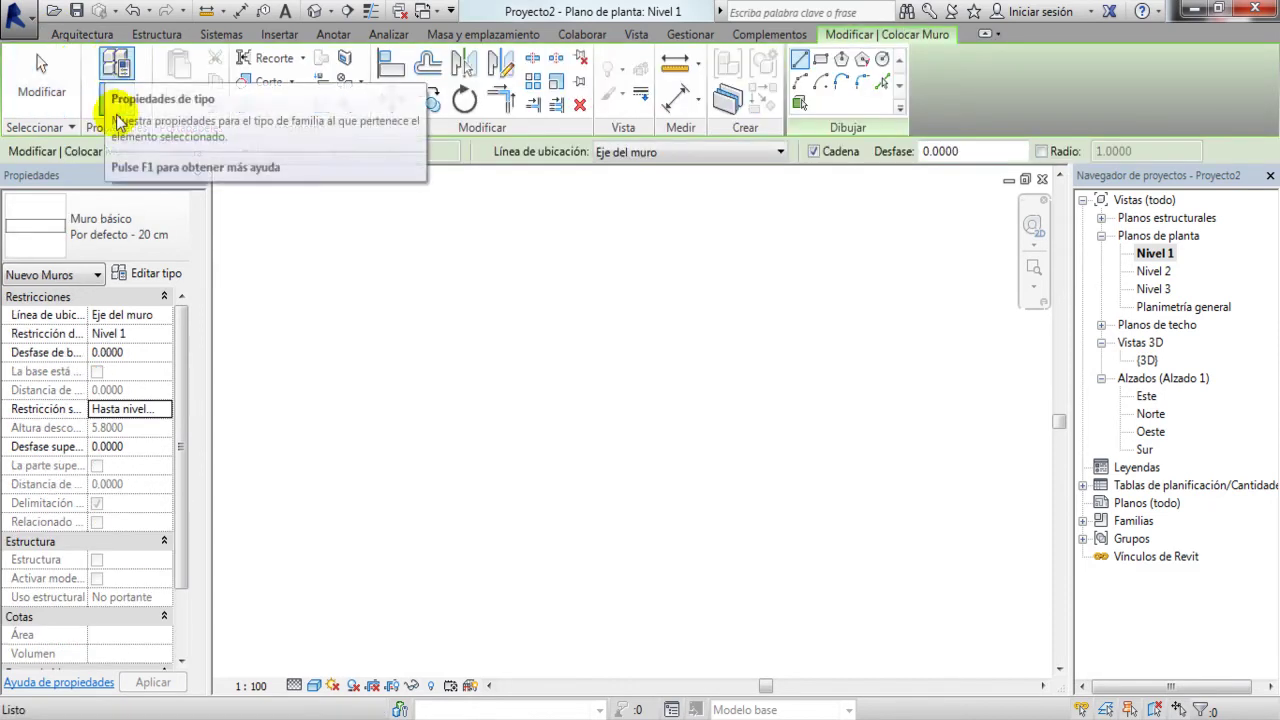
click(140, 220)
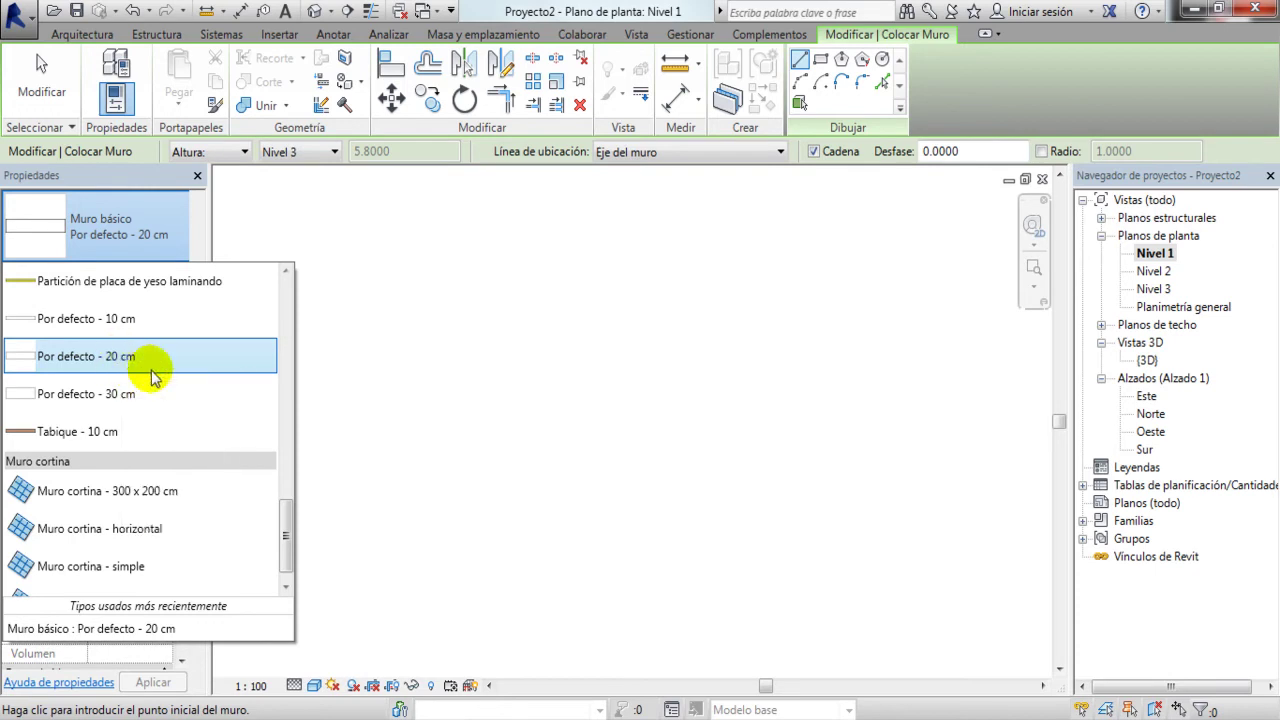
click(133, 234)
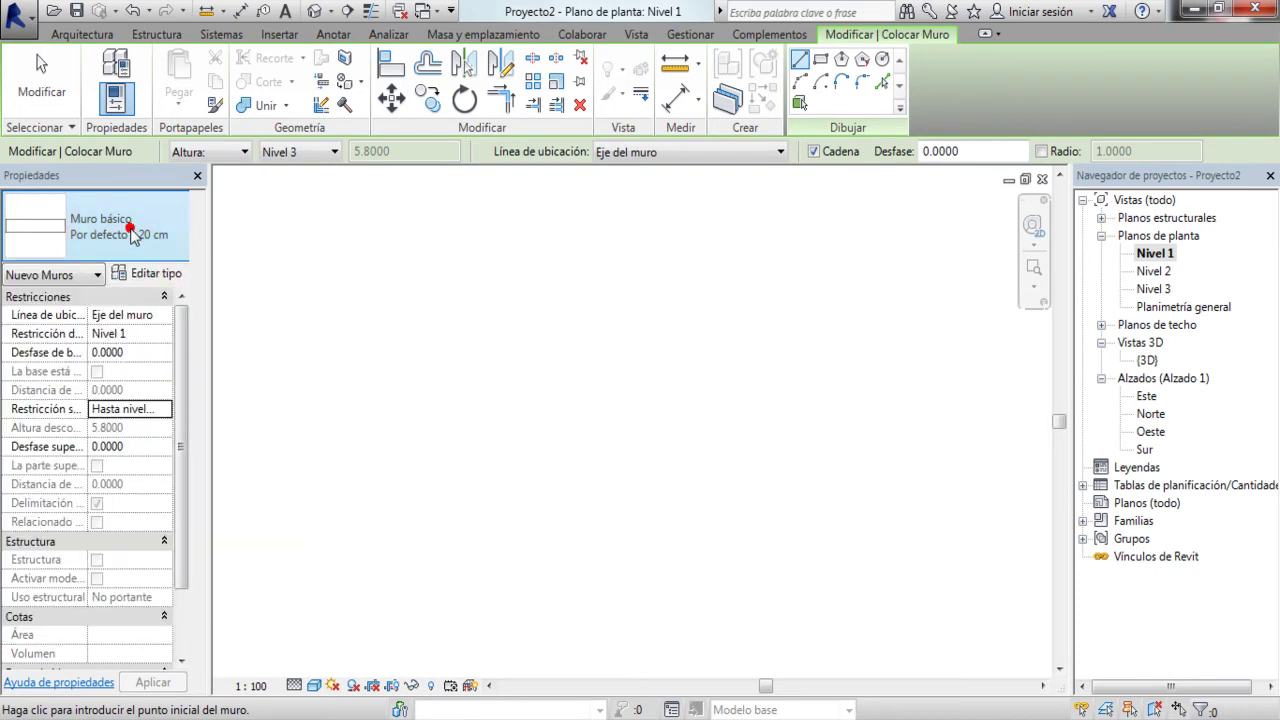
click(162, 280)
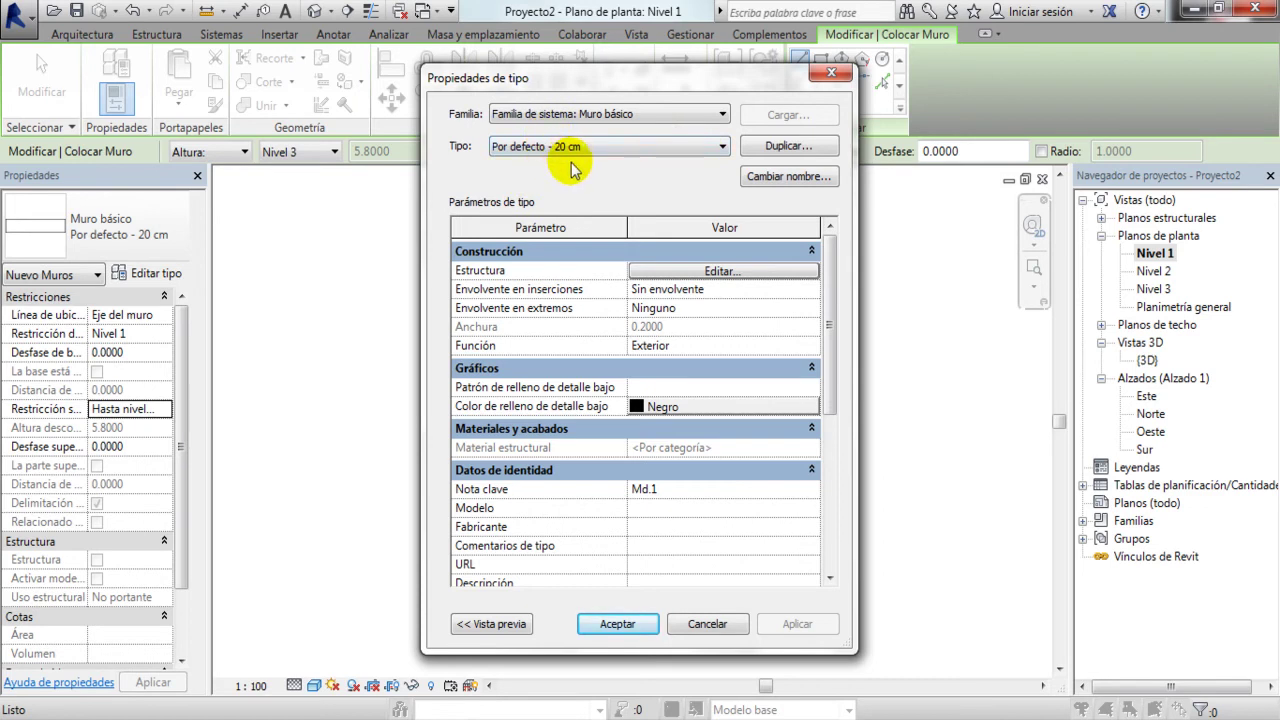
Step: Duplicate the 20 cm wall type as 'Por defecto - 15 cm'
click(779, 152)
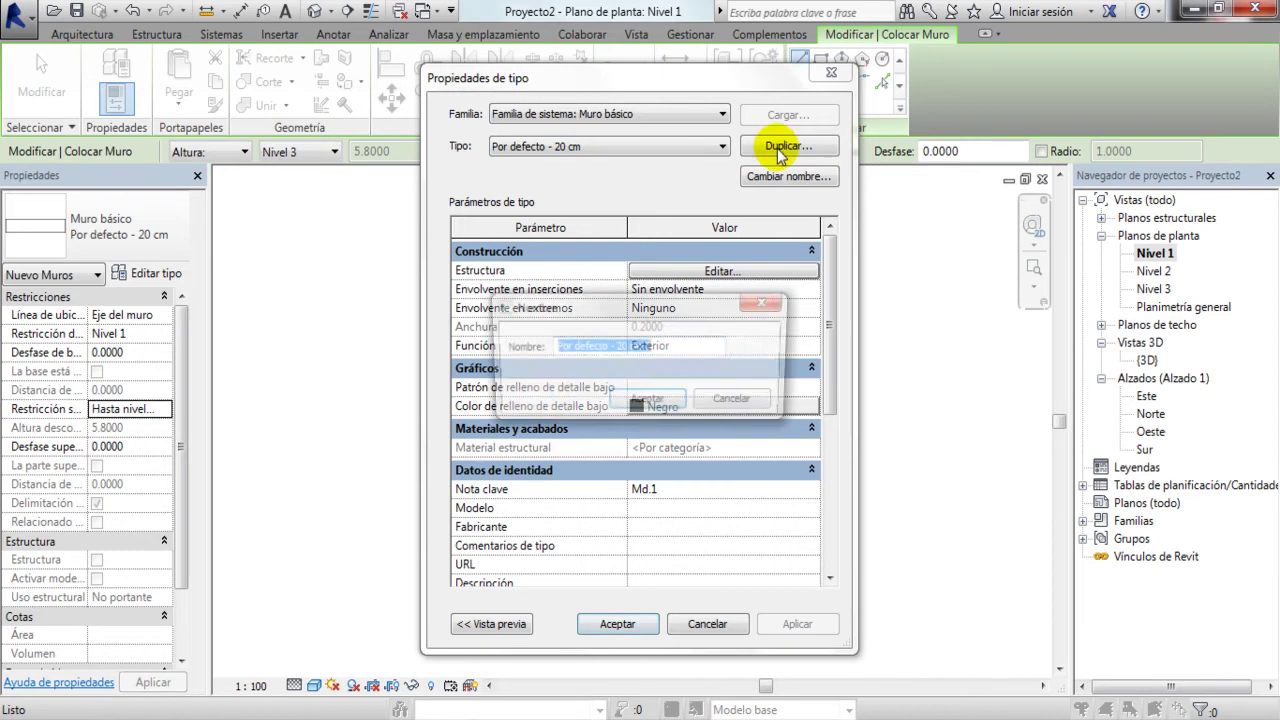
click(617, 346)
text(15)
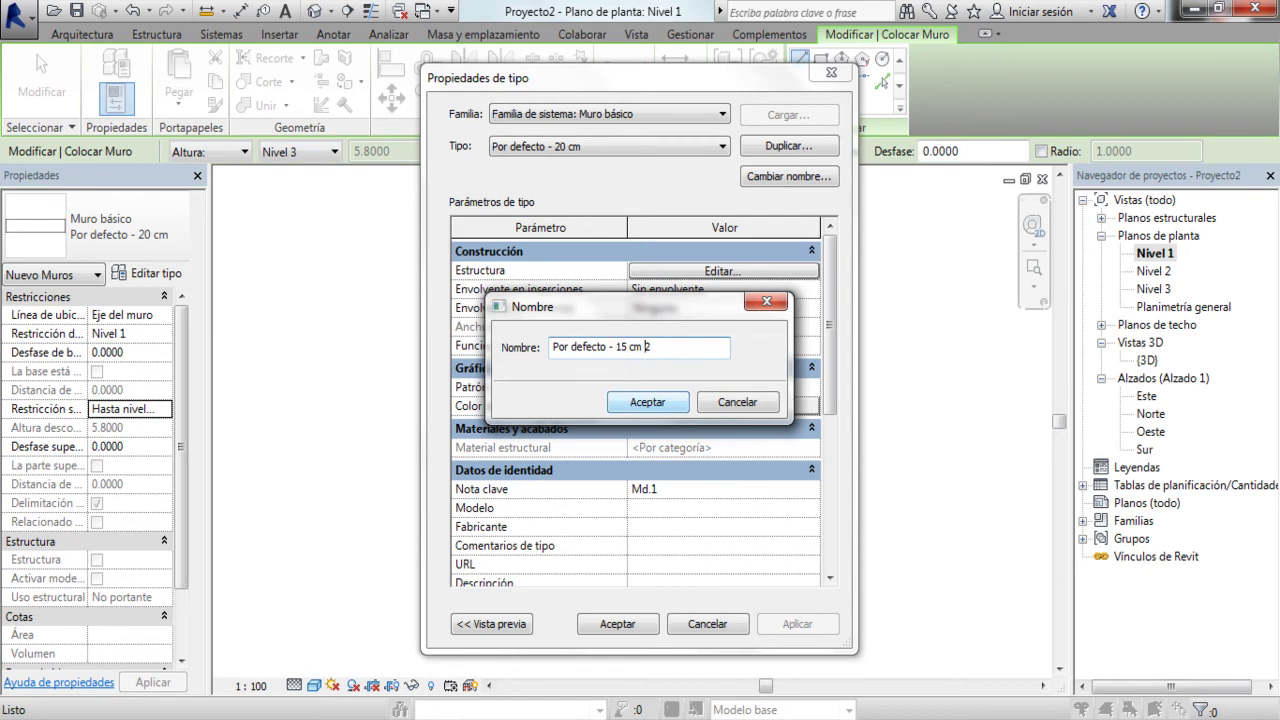
click(659, 406)
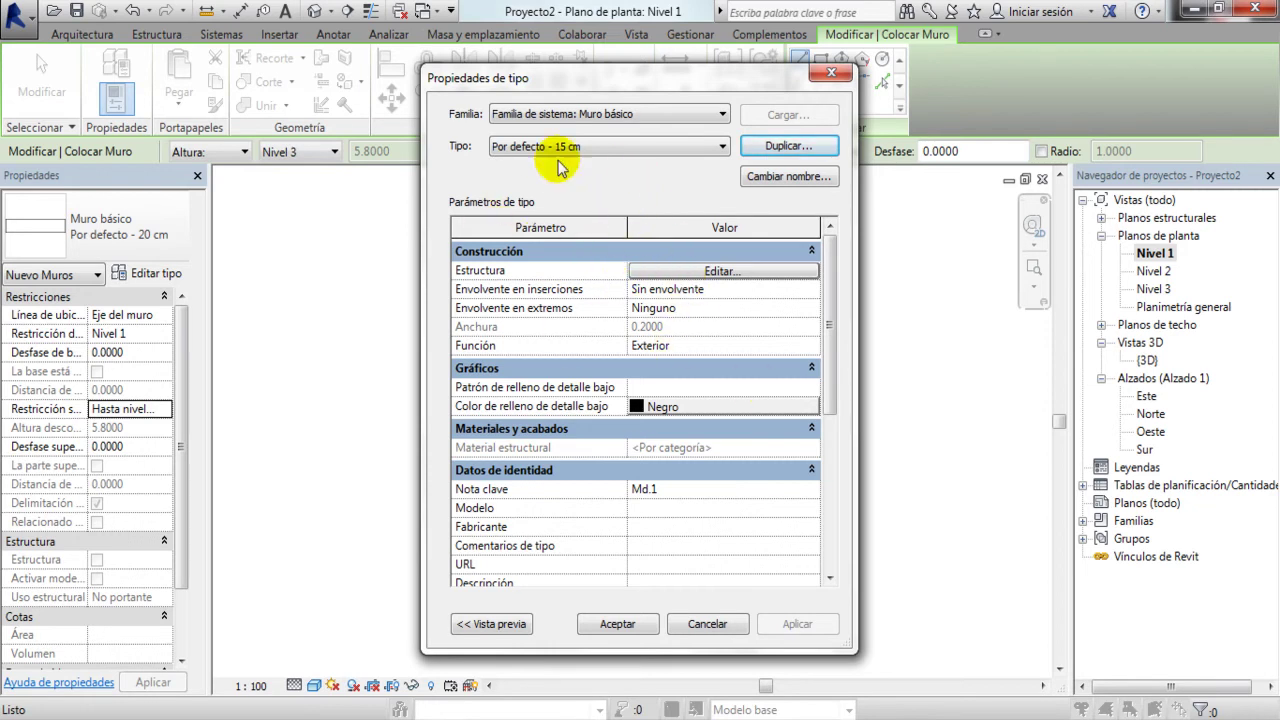
click(720, 273)
Step: Set the Estructura layer thickness to 0.15 so the type width reads 0.1500
click(720, 273)
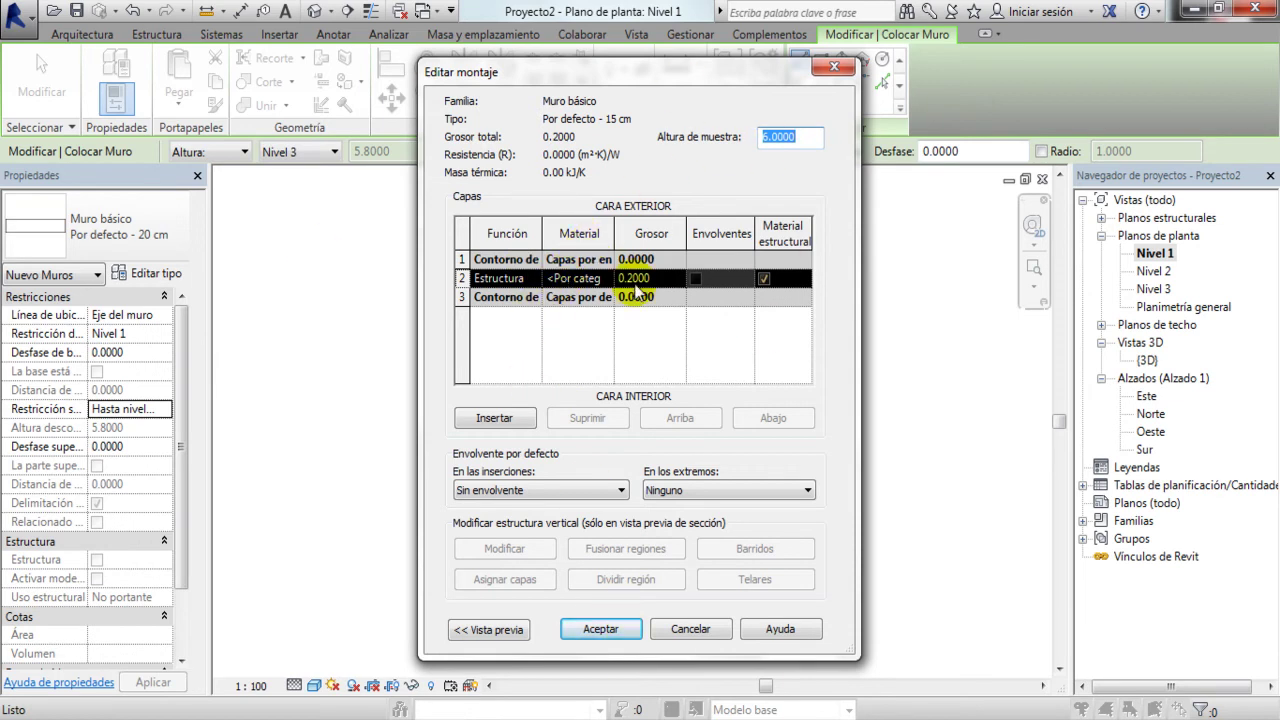
click(655, 280)
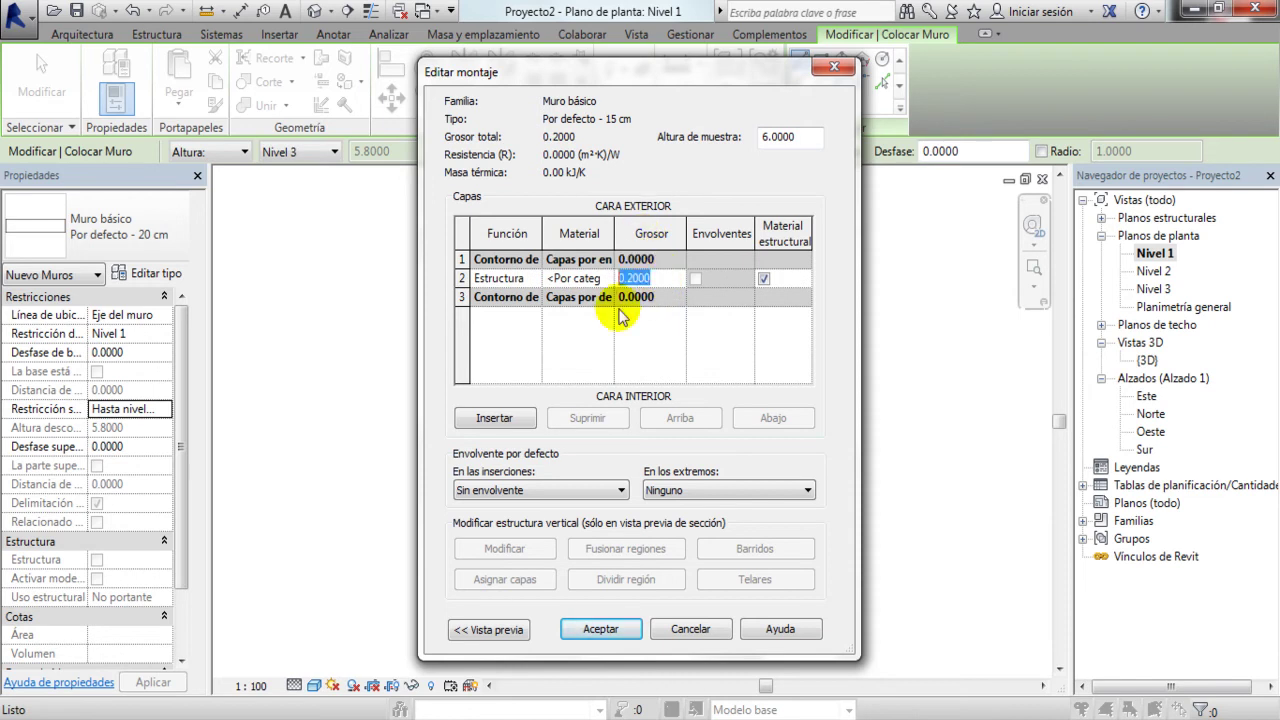
text(15)
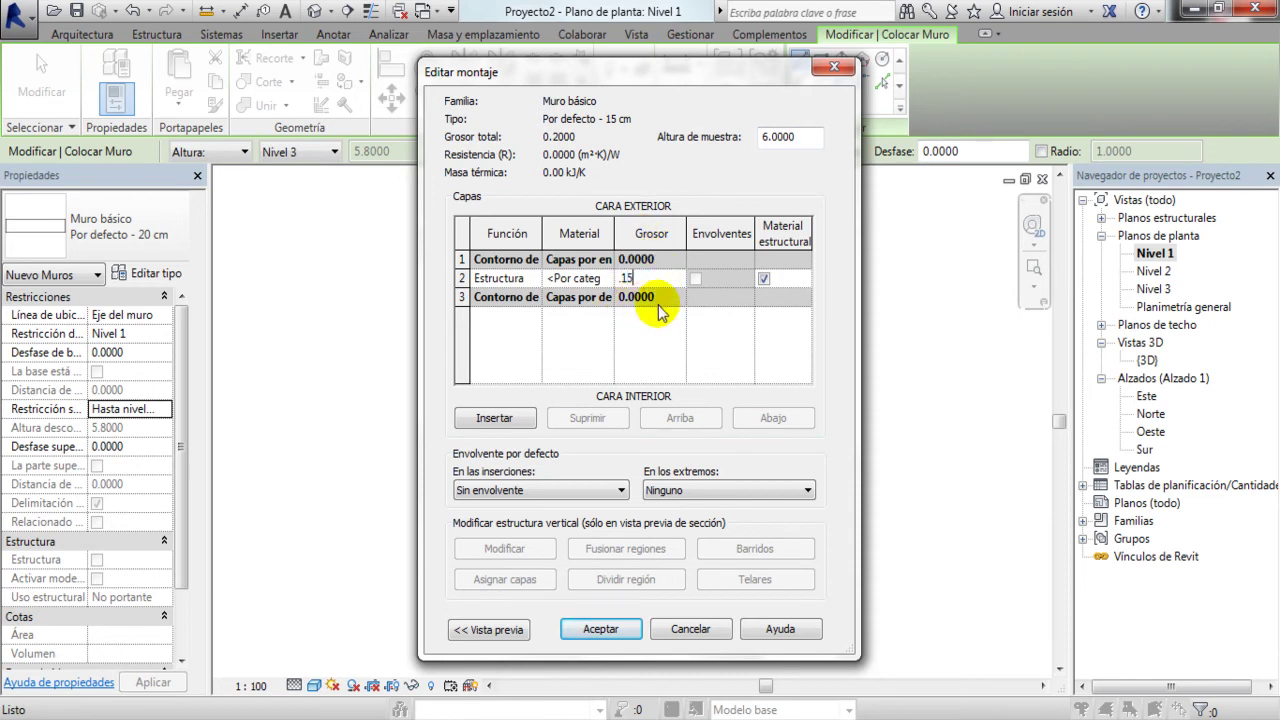
click(654, 347)
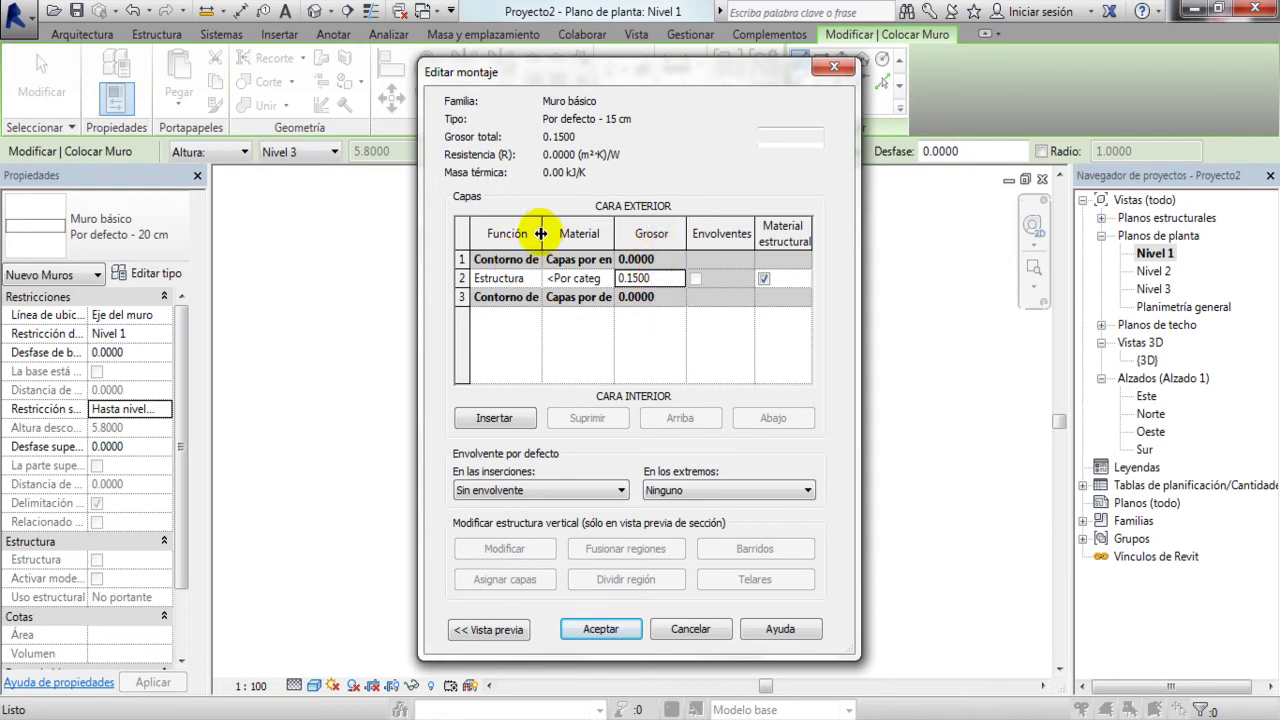
drag(541, 233, 594, 233)
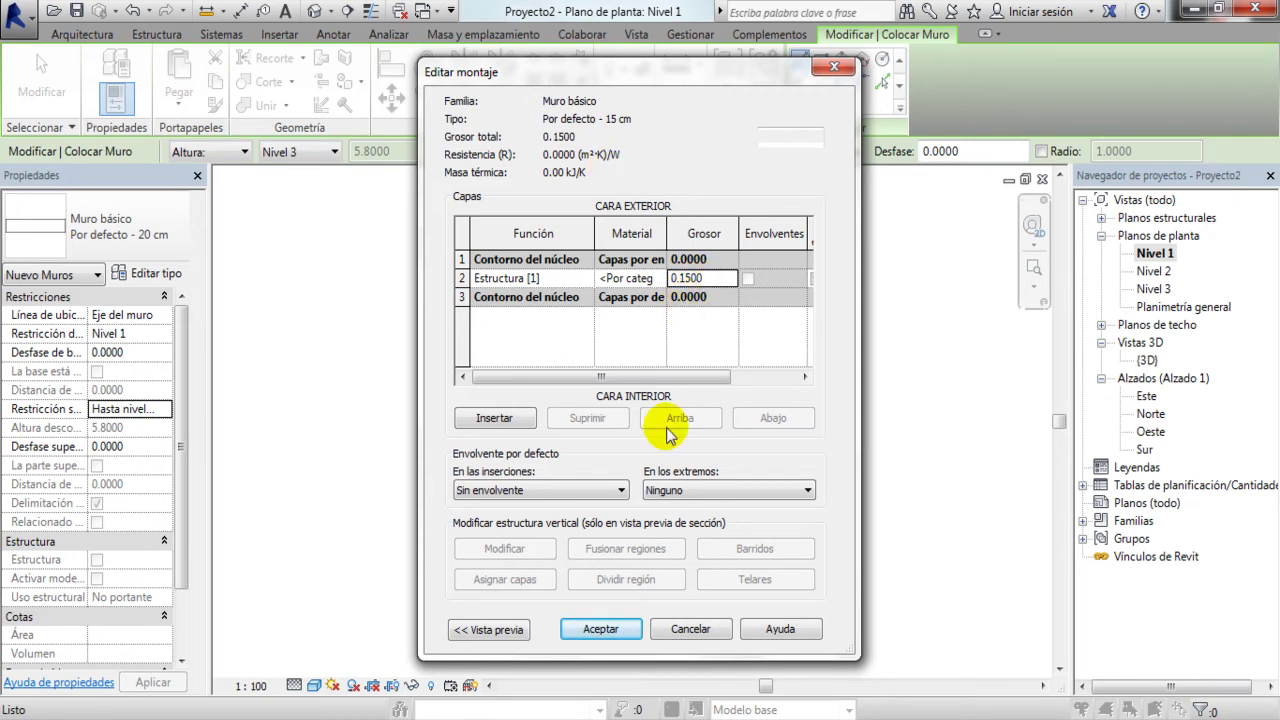
click(598, 630)
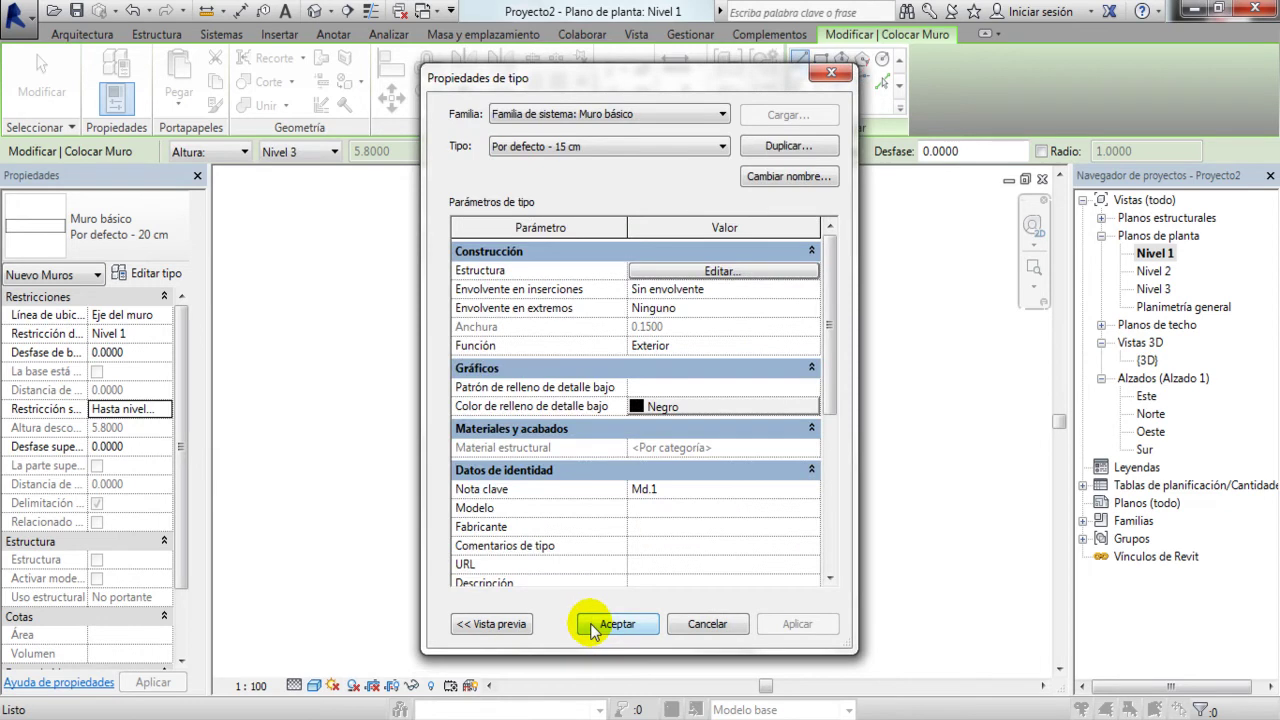
Step: Draw a 5.5 m horizontal 15 cm wall, delete the extra vertical wall, and stretch it rightward
click(620, 627)
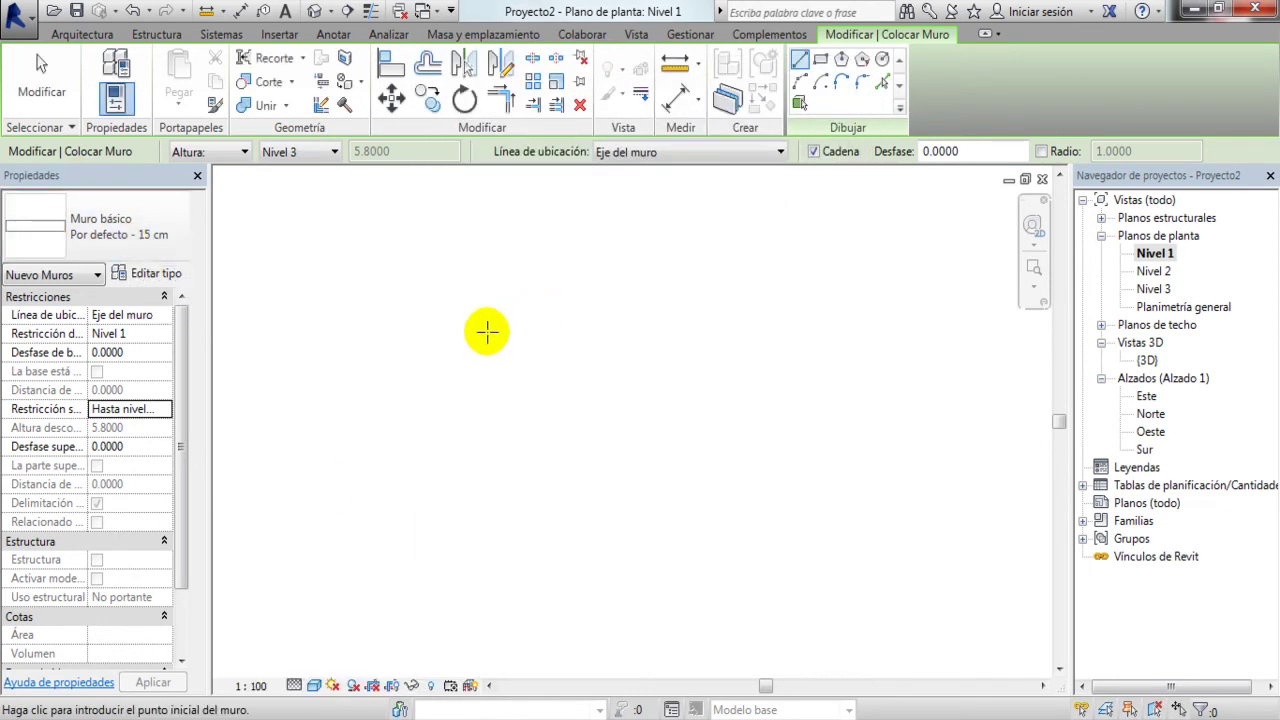
click(451, 341)
click(724, 340)
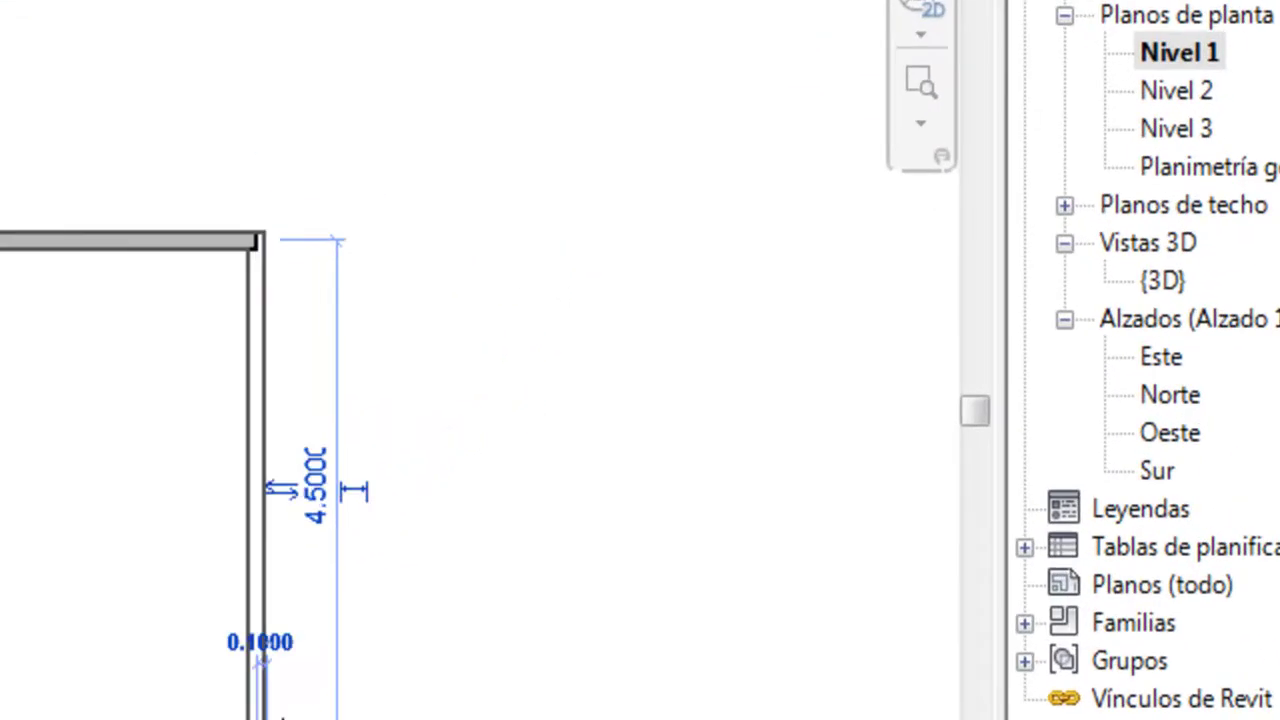
click(262, 715)
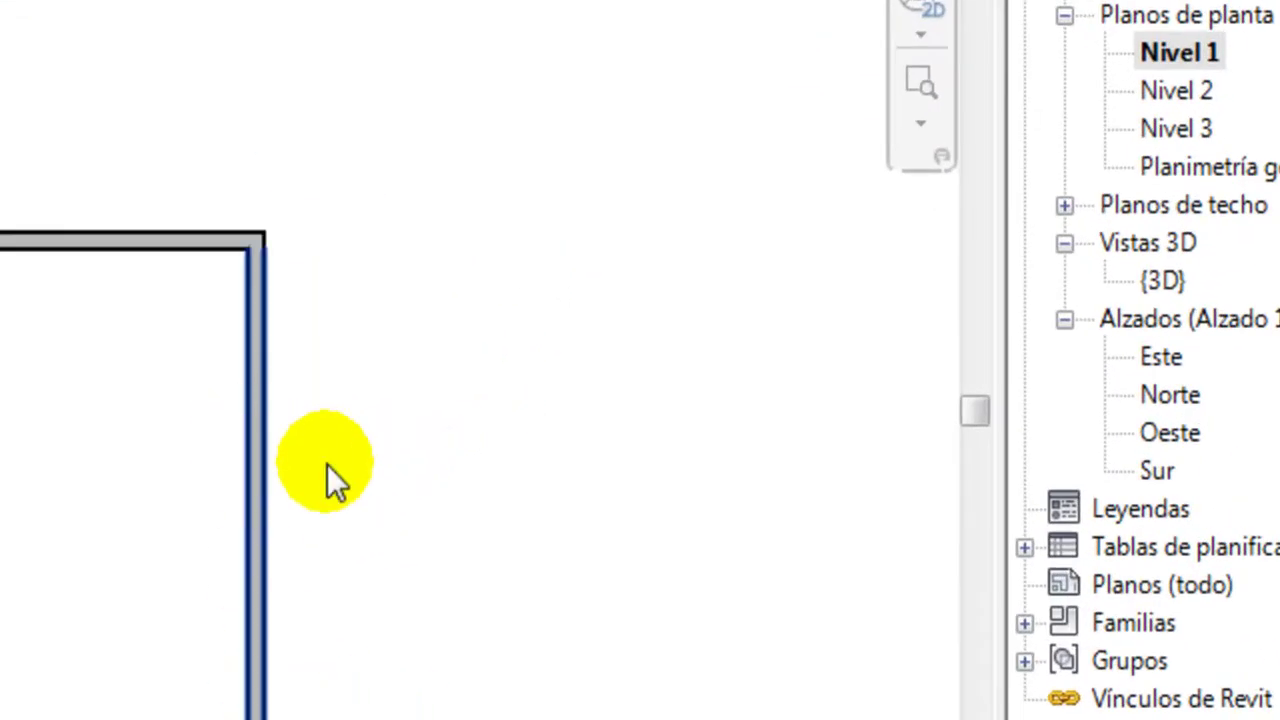
click(260, 492)
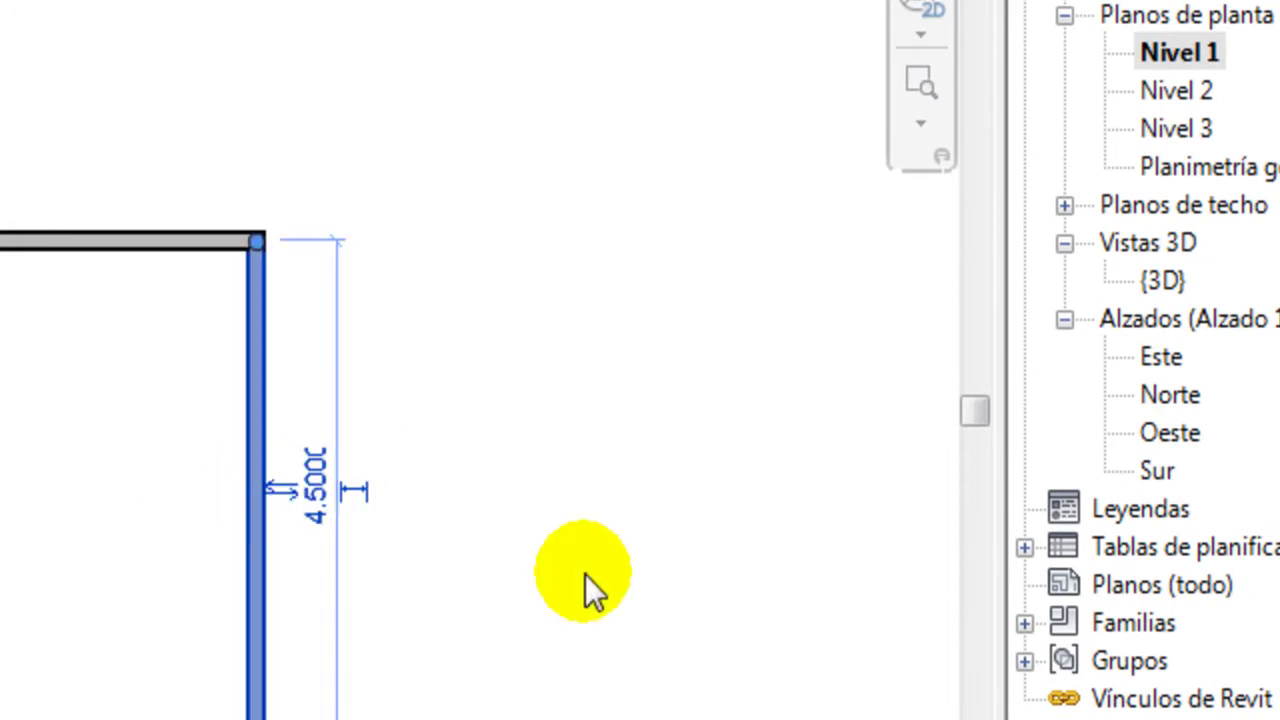
key(Delete)
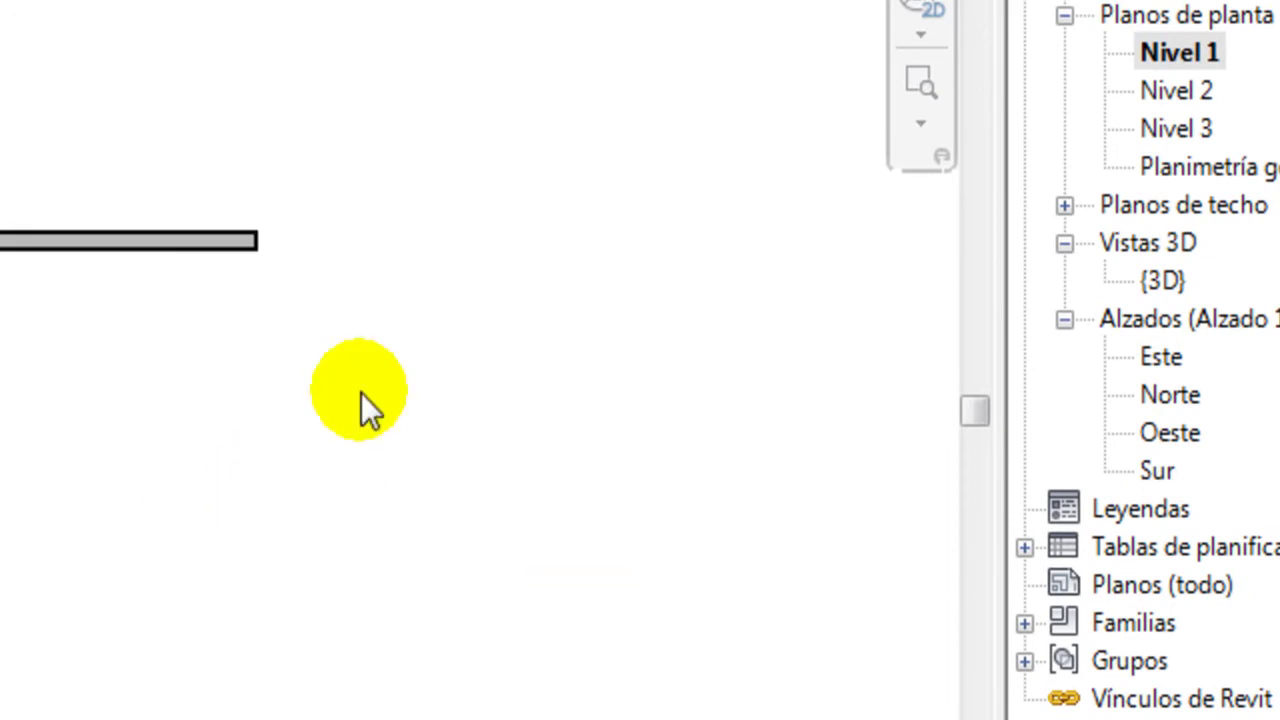
click(129, 243)
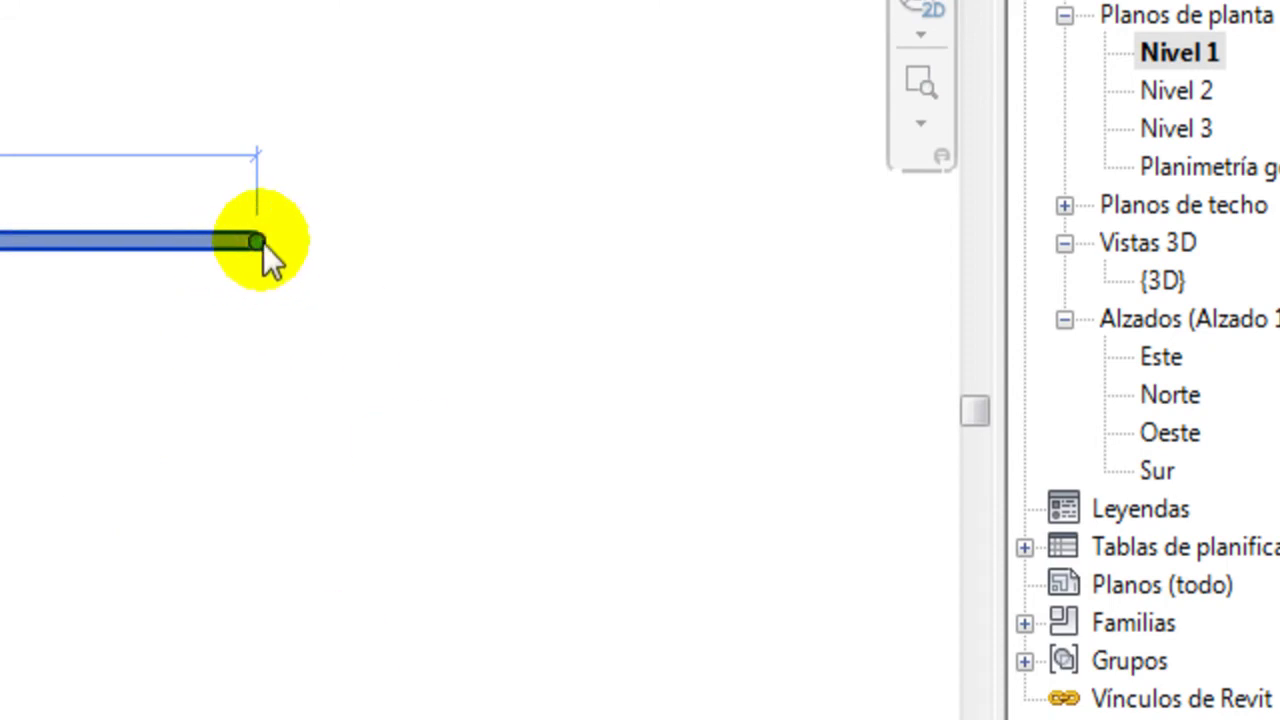
drag(255, 244, 752, 236)
click(421, 574)
Step: Change the wall's temporary length dimension from 10.2000 to 8
click(647, 258)
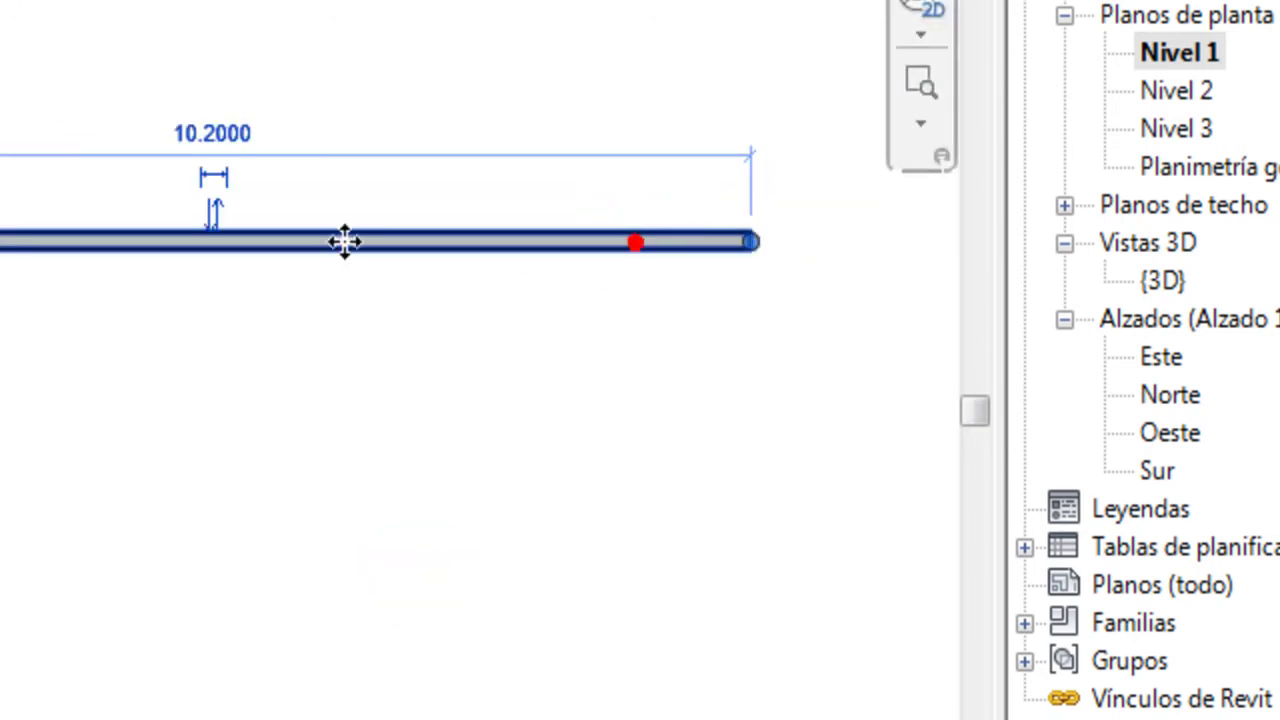
click(226, 128)
text(8)
key(Return)
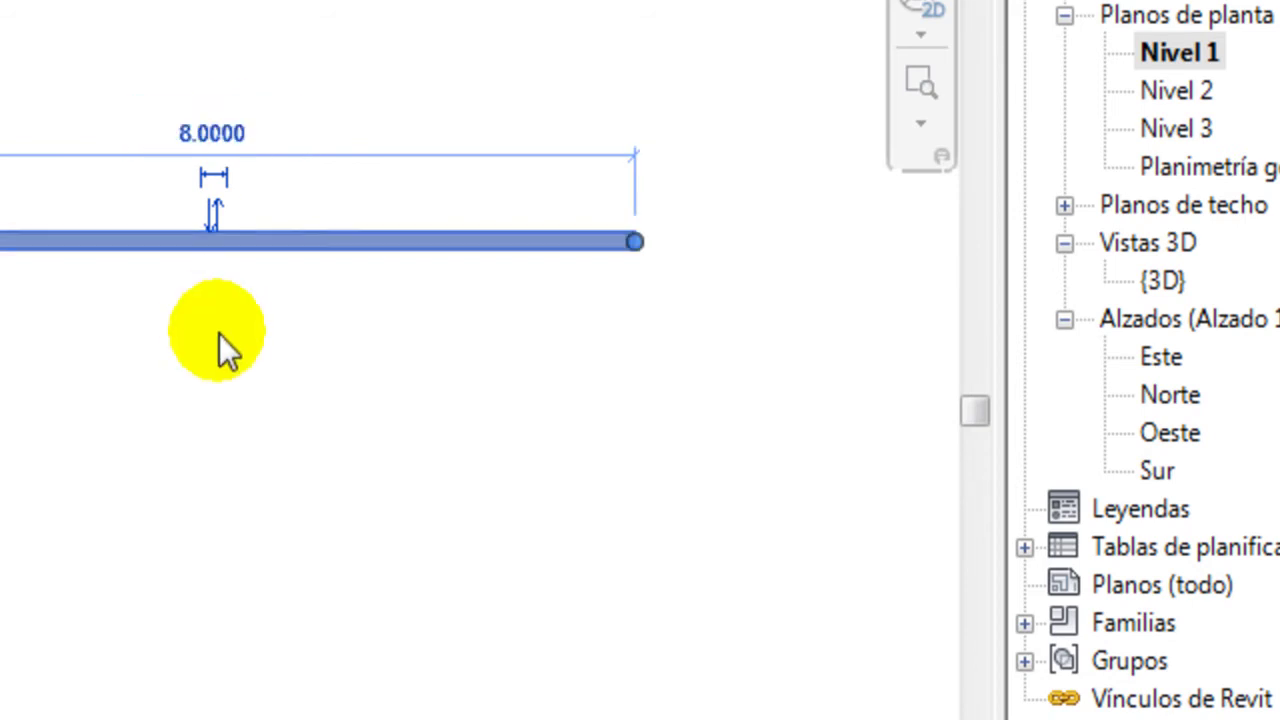
click(268, 527)
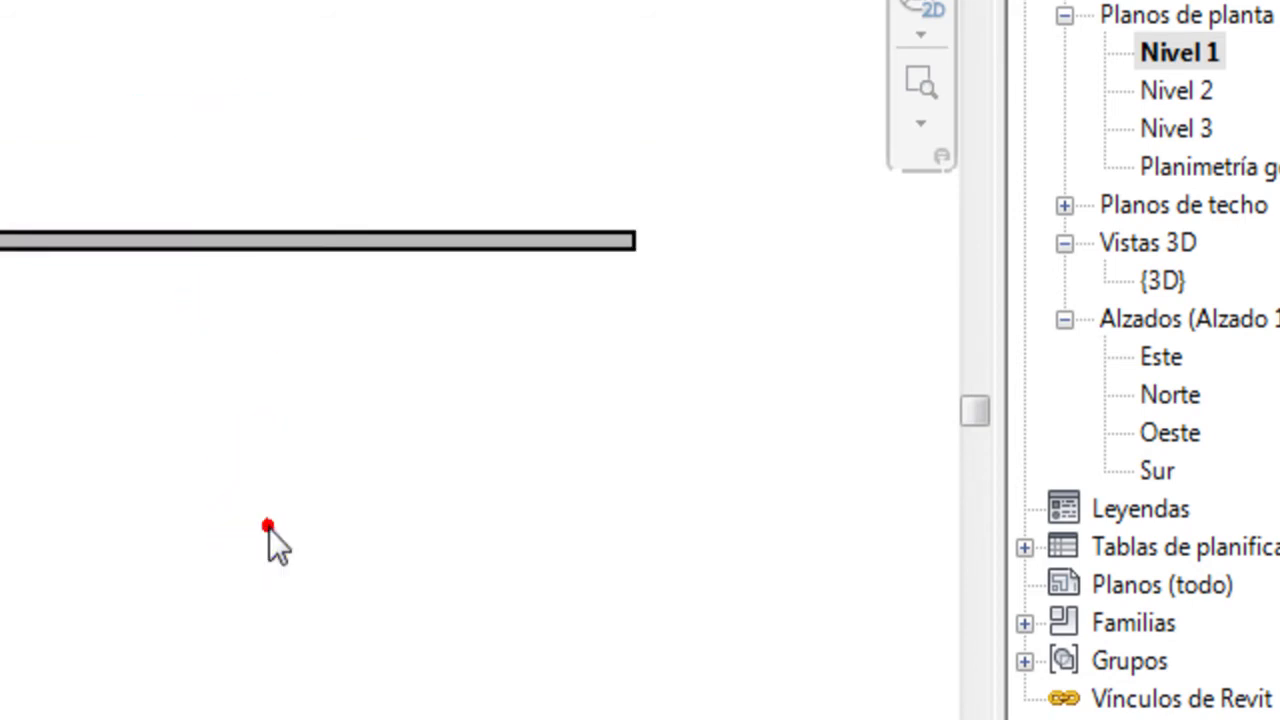
click(287, 249)
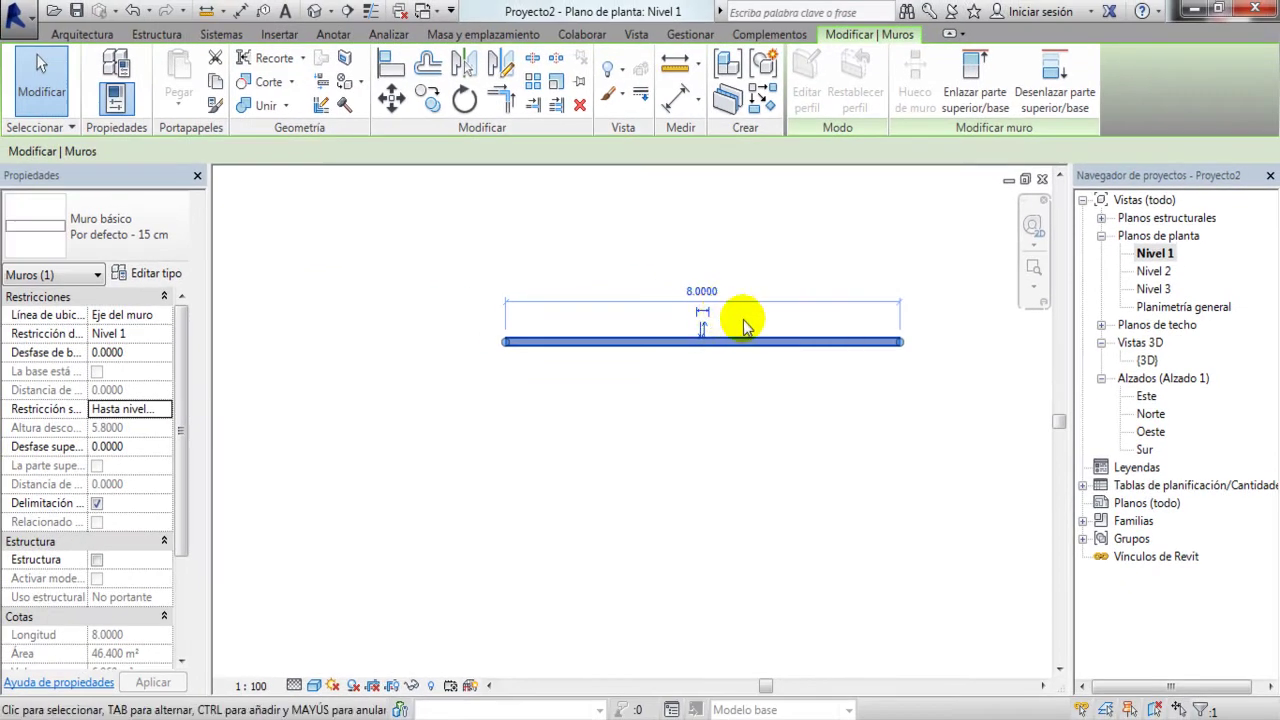
Step: Make the 8 m length dimension permanent, then undo it
scroll(725, 325, up, 3)
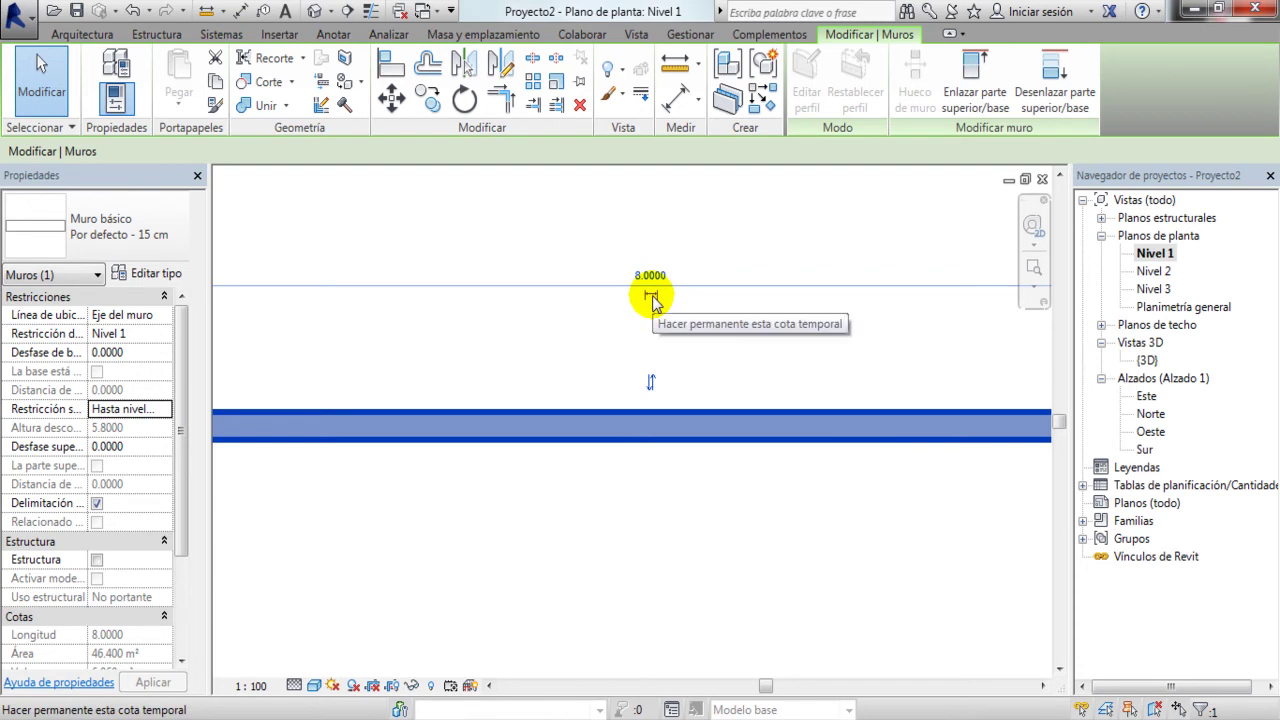
click(649, 297)
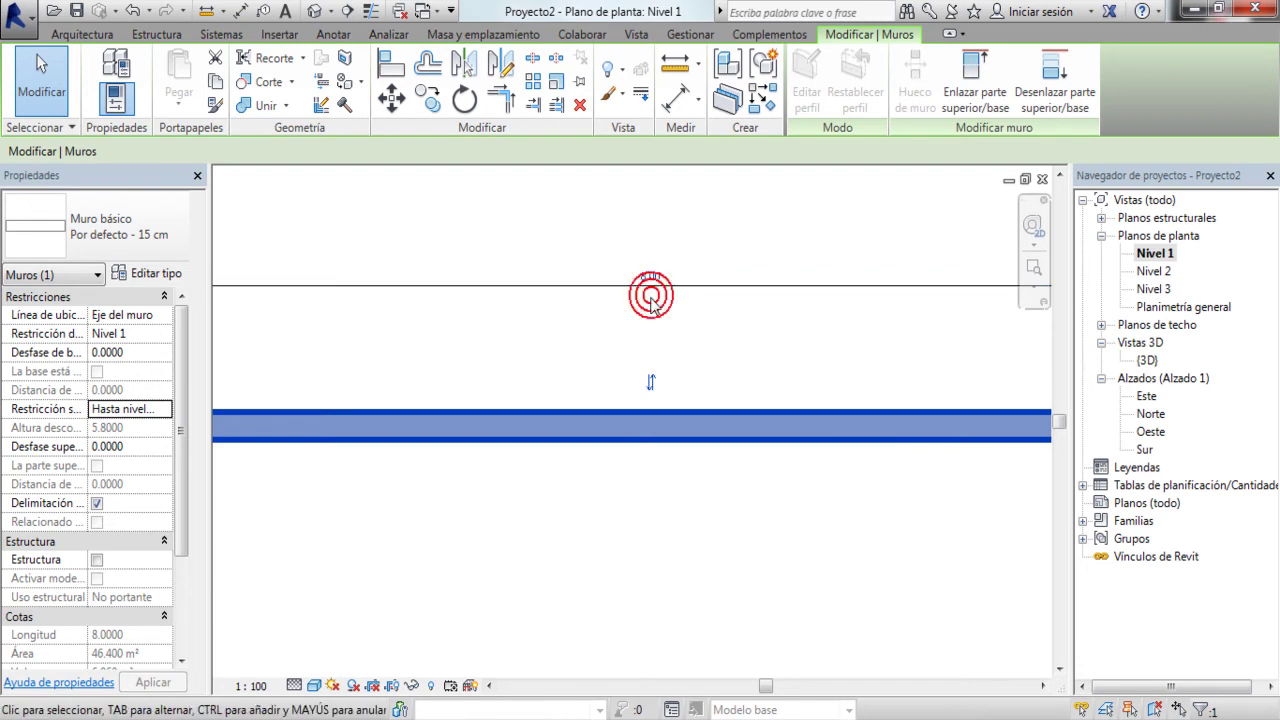
scroll(560, 329, down, 2)
scroll(583, 366, down, 2)
key(Escape)
scroll(641, 388, down, 1)
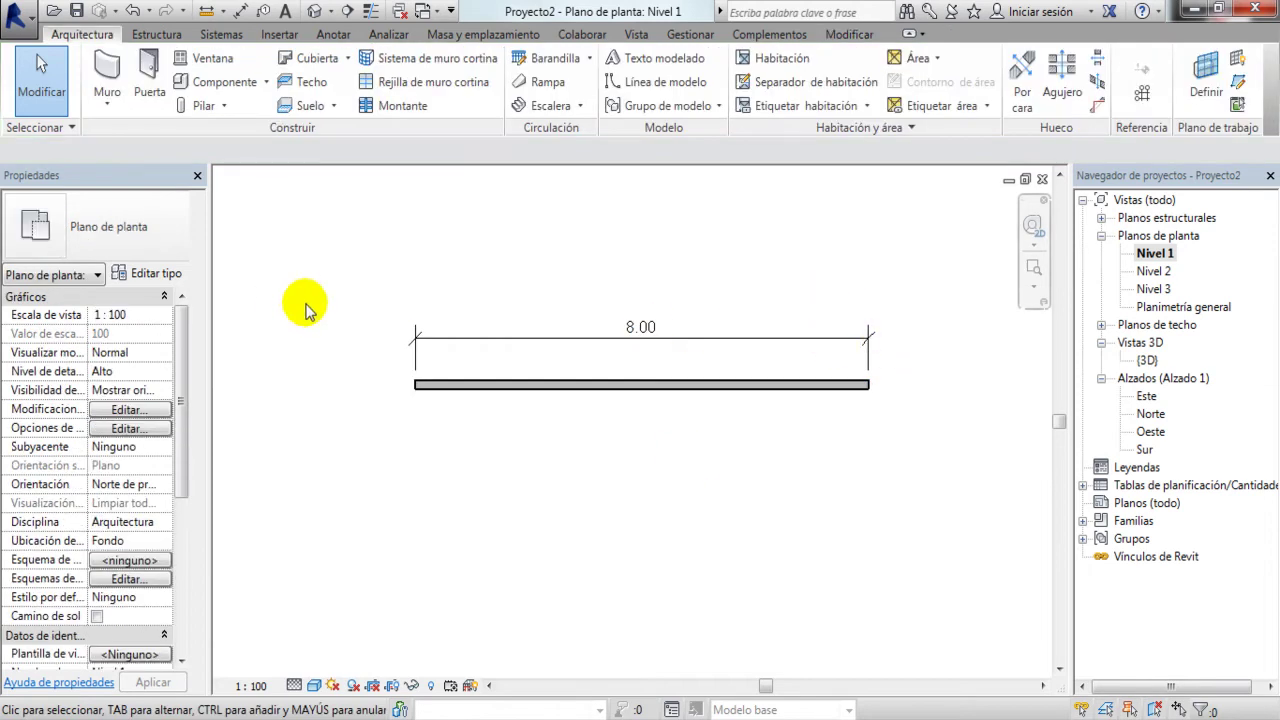
click(128, 18)
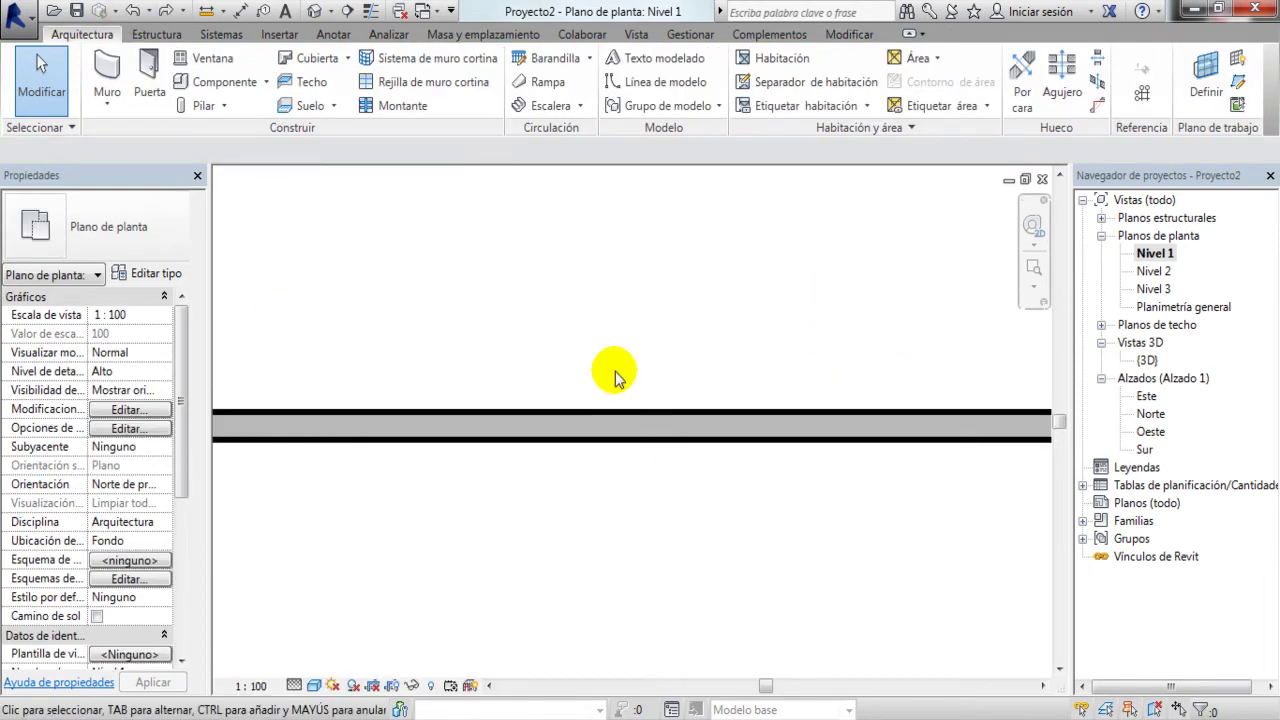
scroll(634, 325, down, 1)
scroll(640, 345, down, 1)
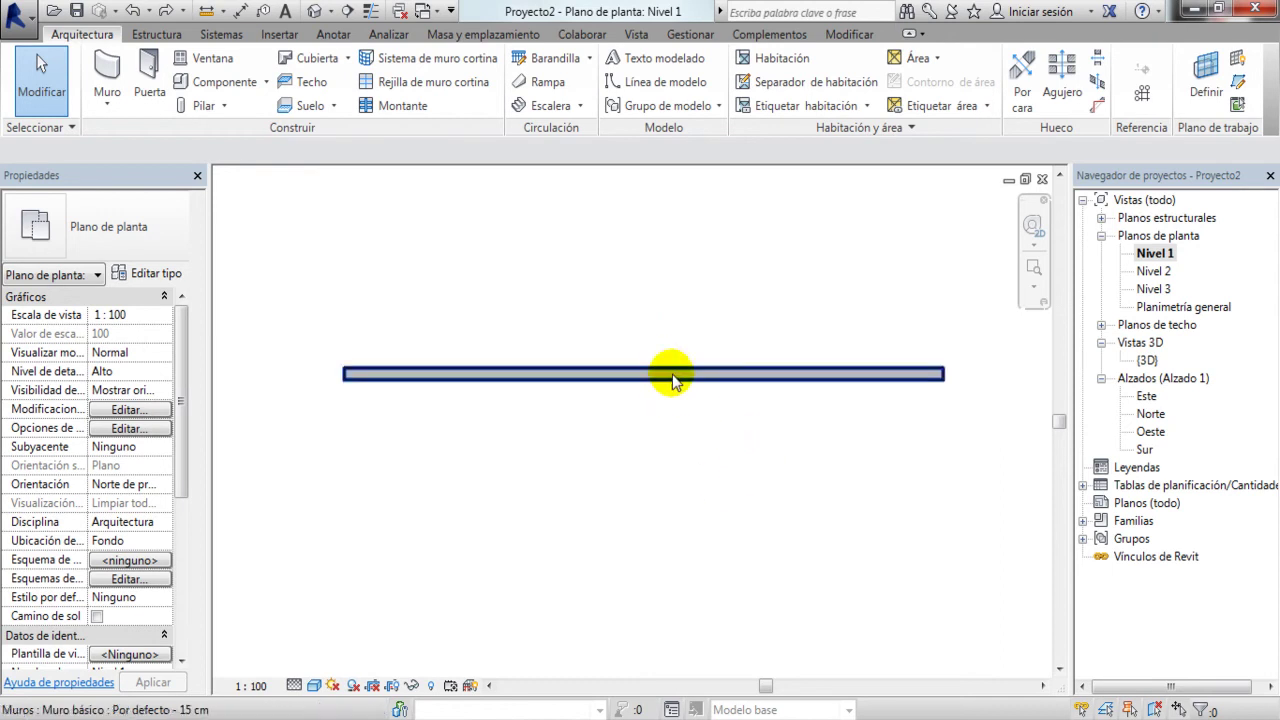
Step: Flip the wall's orientation and make its 8.00 length dimension permanent
click(655, 373)
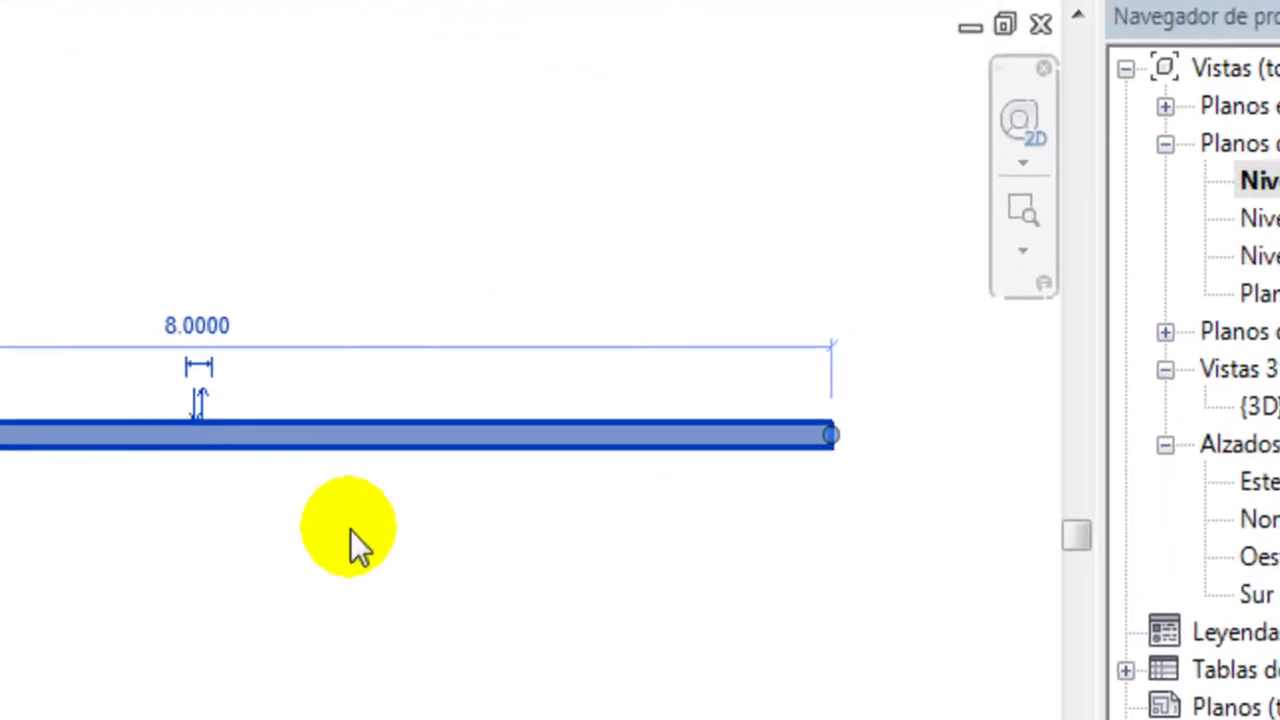
click(719, 419)
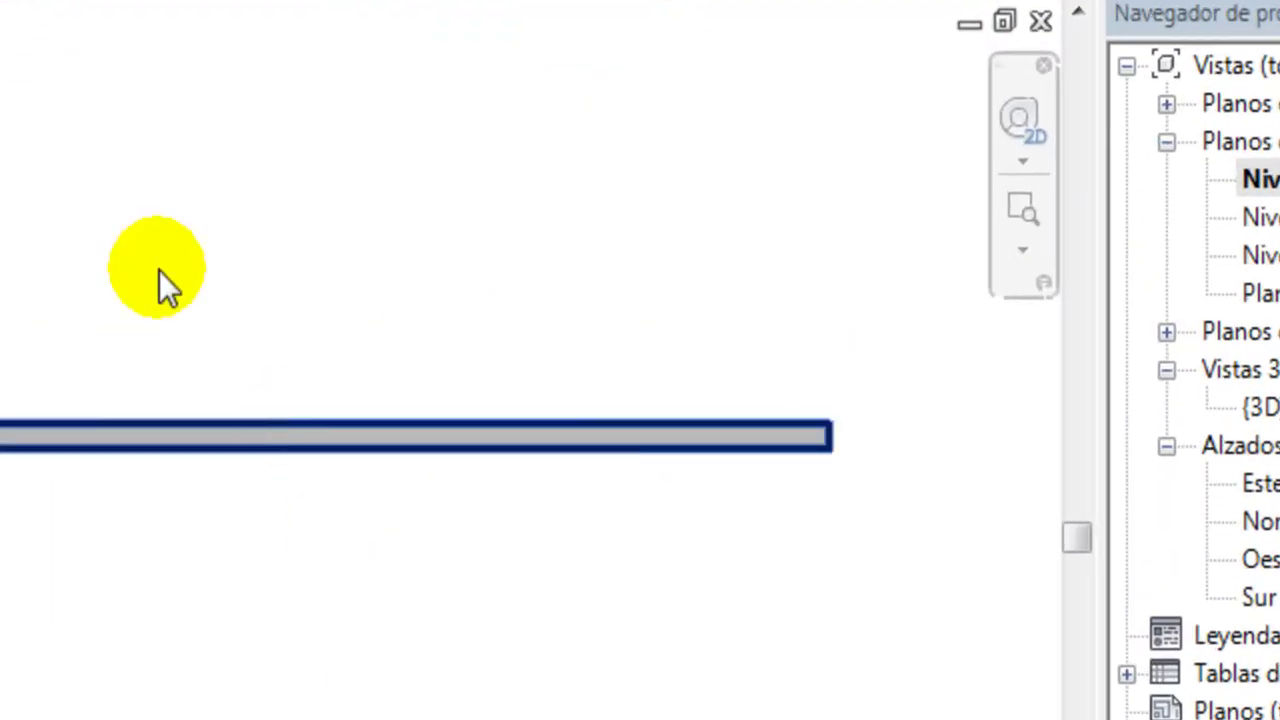
click(271, 420)
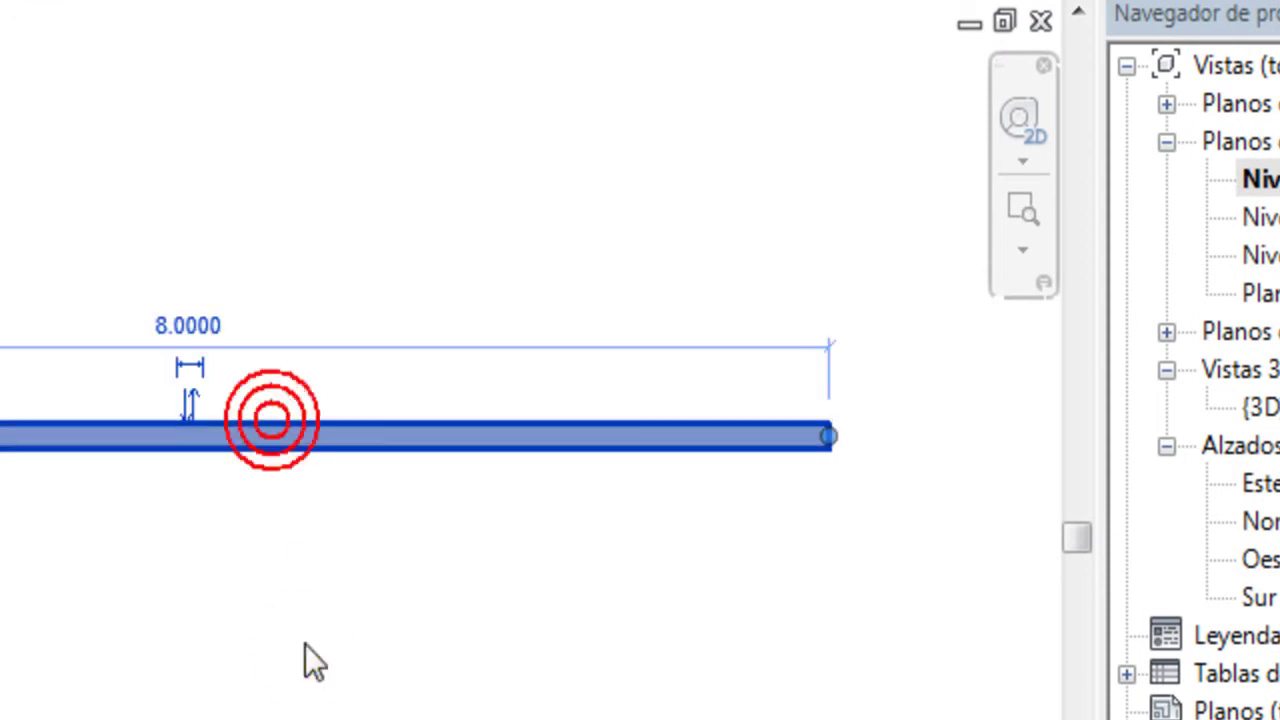
click(191, 366)
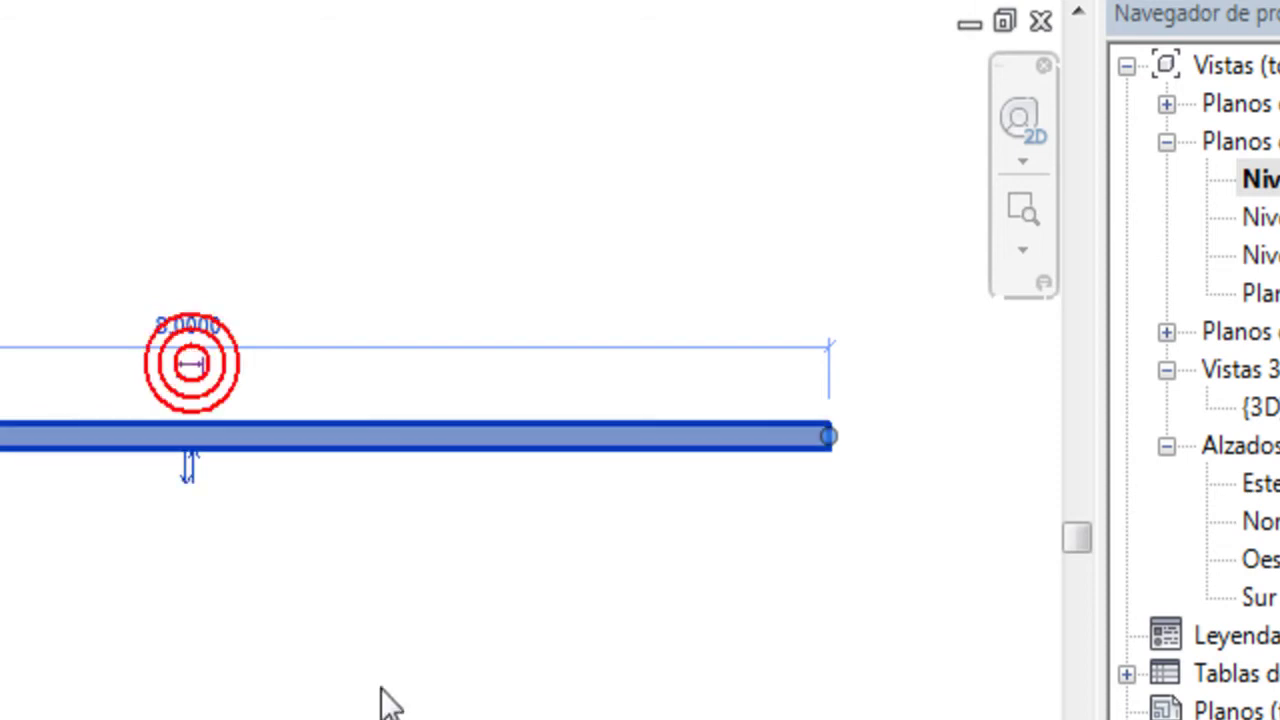
click(383, 695)
click(217, 432)
click(187, 361)
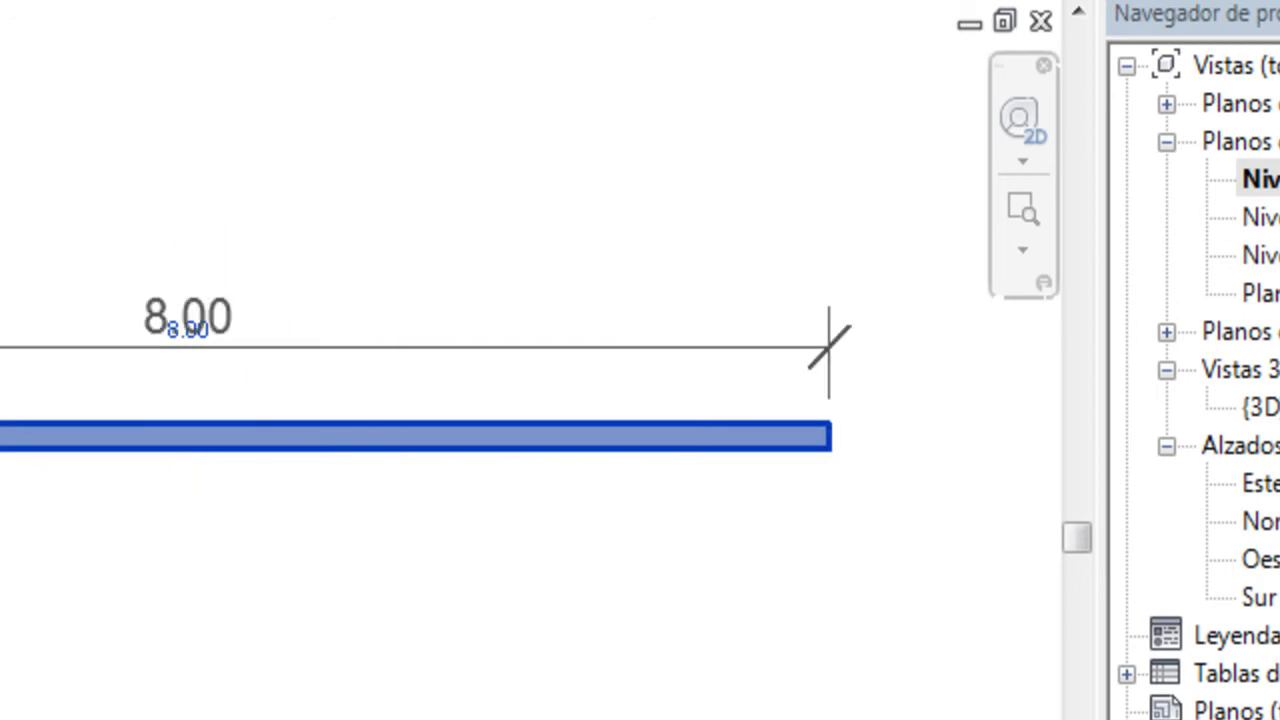
click(300, 480)
Step: Flip the wall's orientation back and clear the selection
click(160, 435)
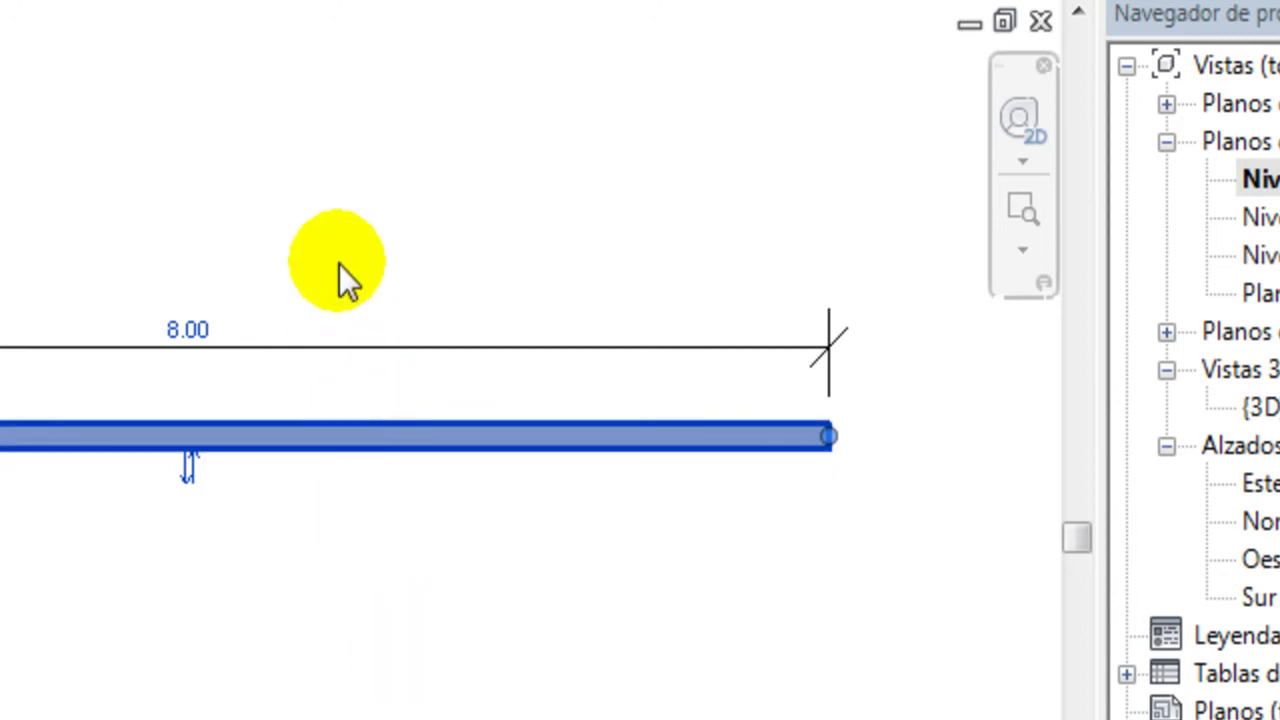
click(189, 472)
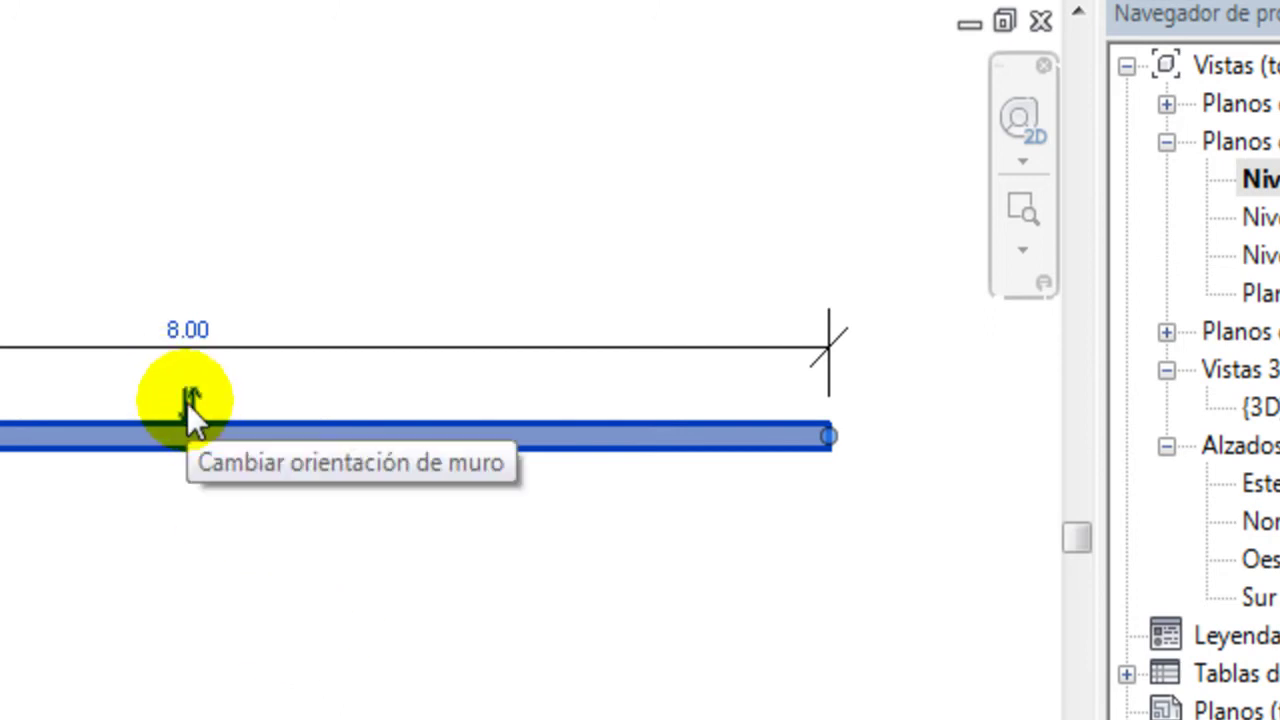
click(243, 135)
click(285, 432)
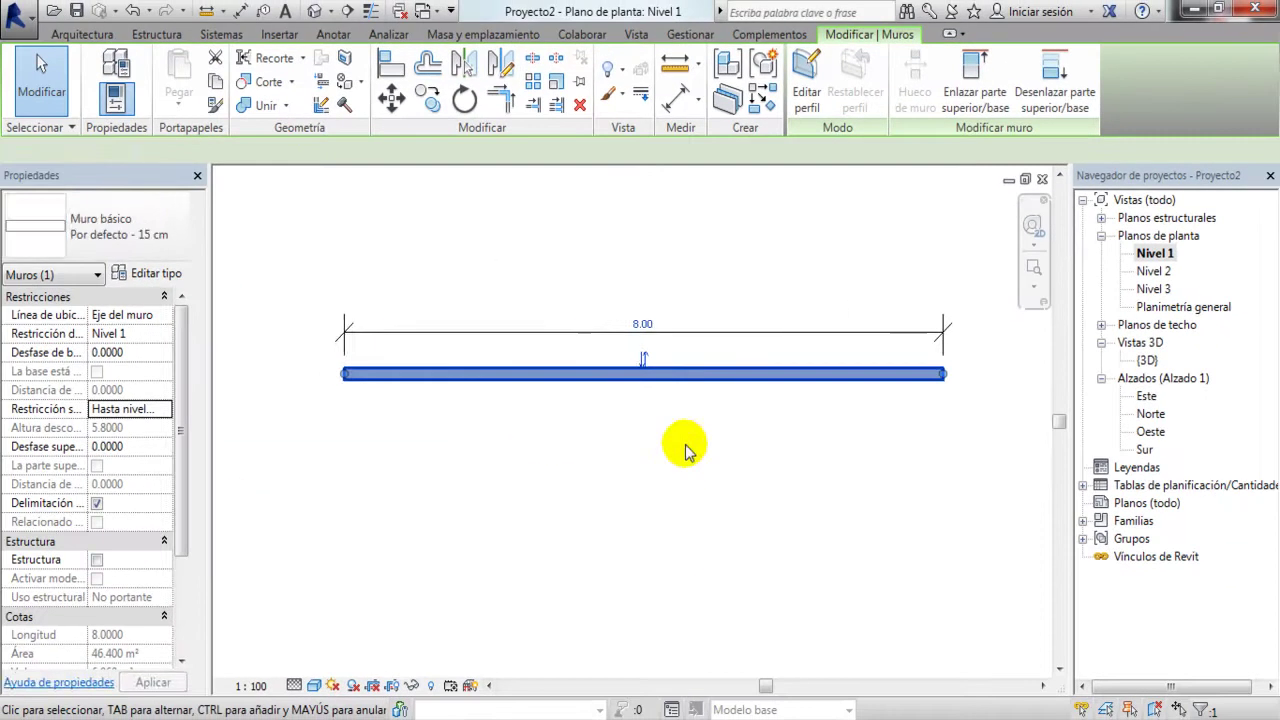
click(683, 446)
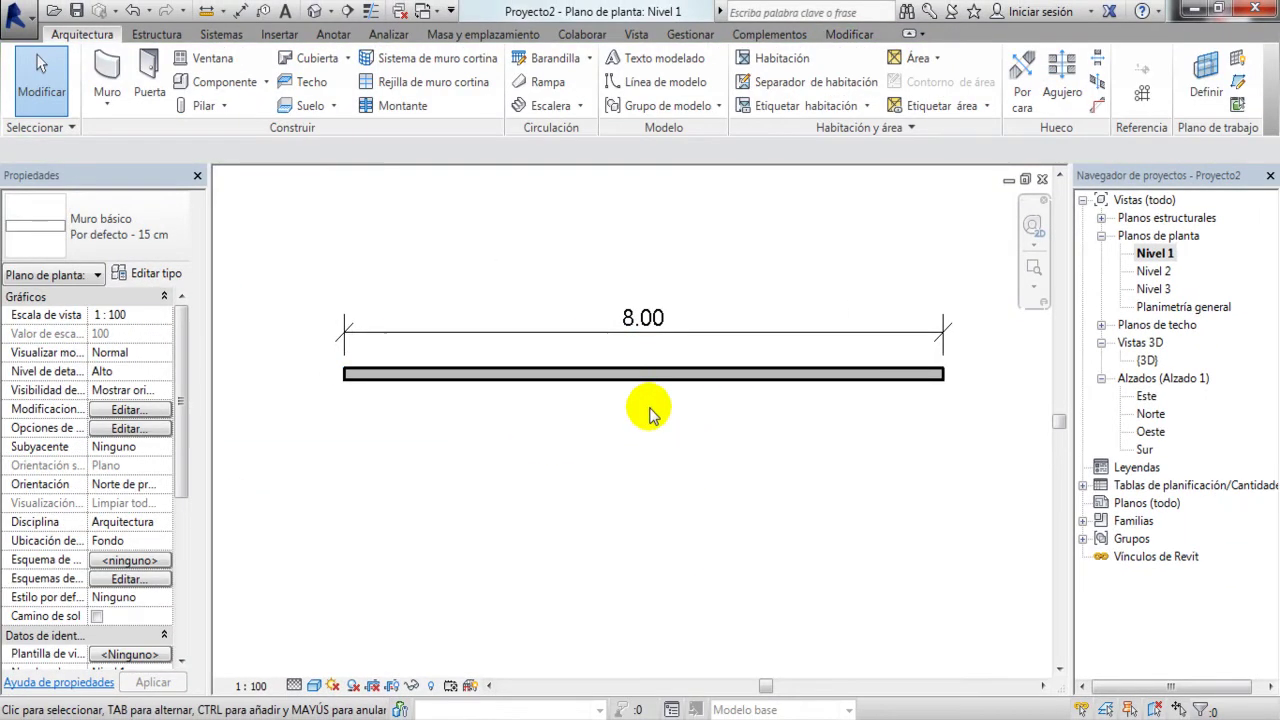
click(686, 444)
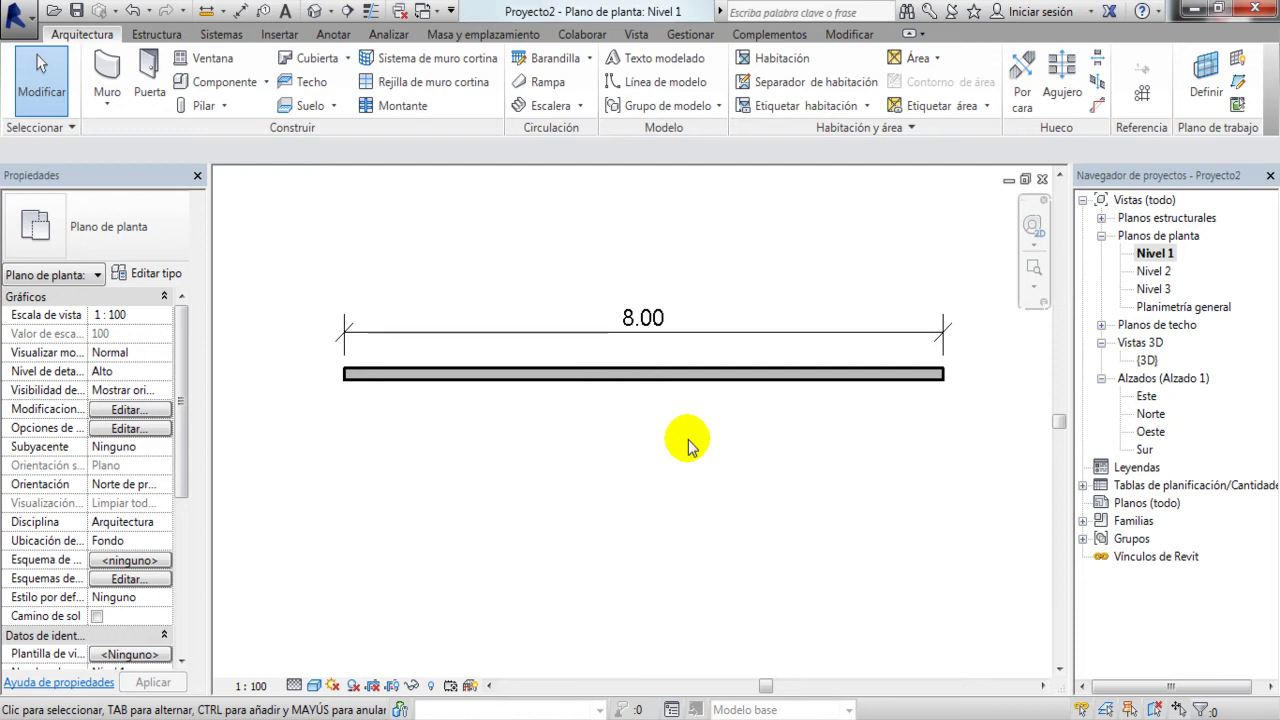
drag(640, 466, 457, 257)
click(497, 270)
click(515, 245)
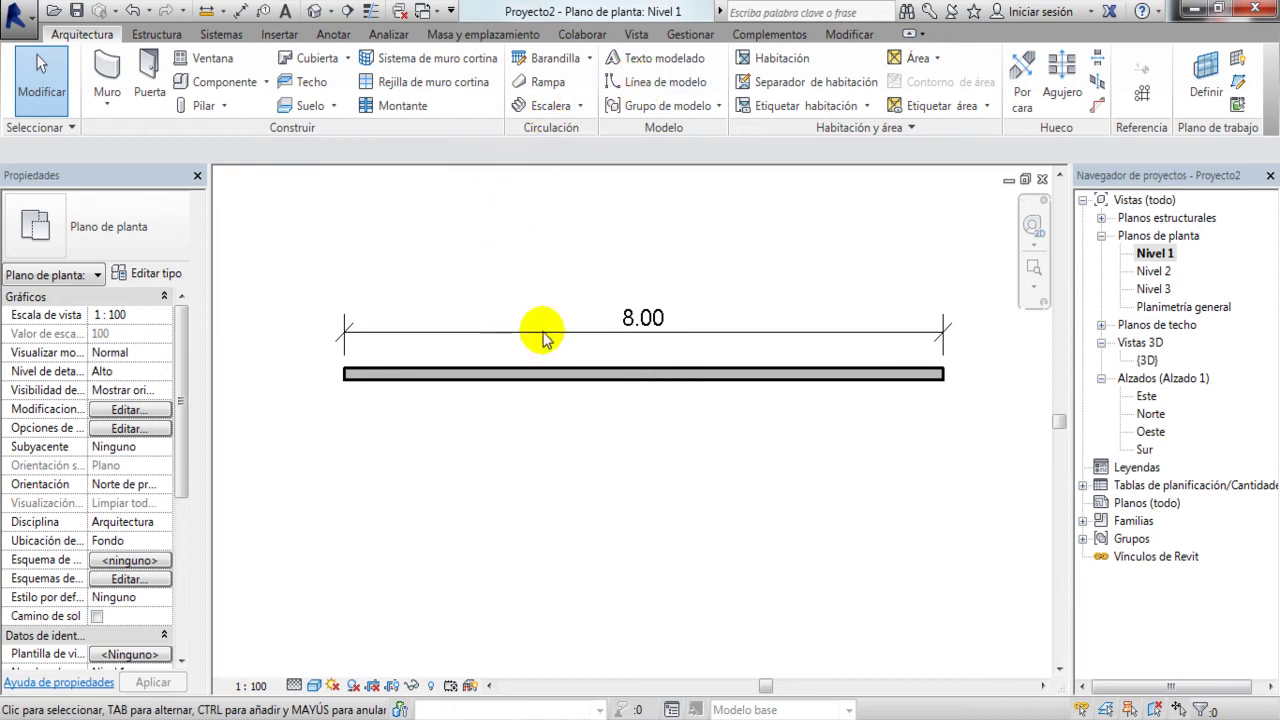
scroll(451, 306, down, 2)
scroll(515, 395, down, 2)
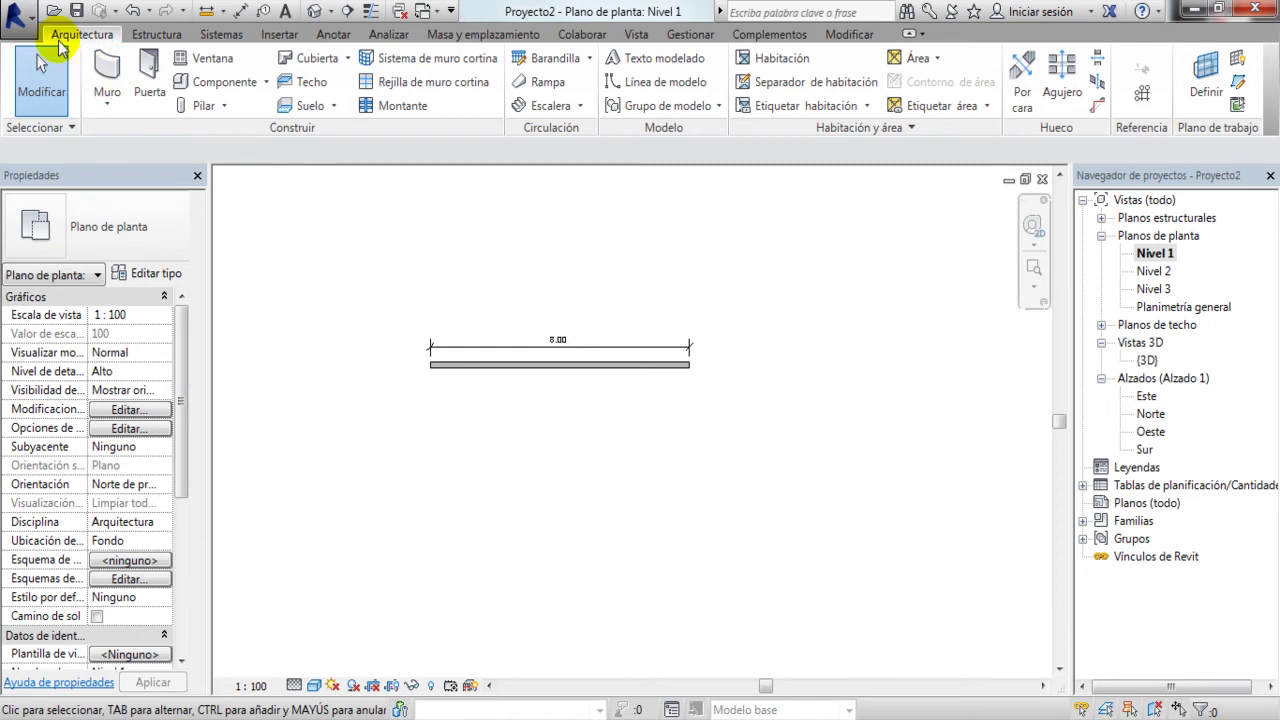
Step: Draw a vertical model line across the wall with a horizontal line from its top
click(650, 82)
click(645, 570)
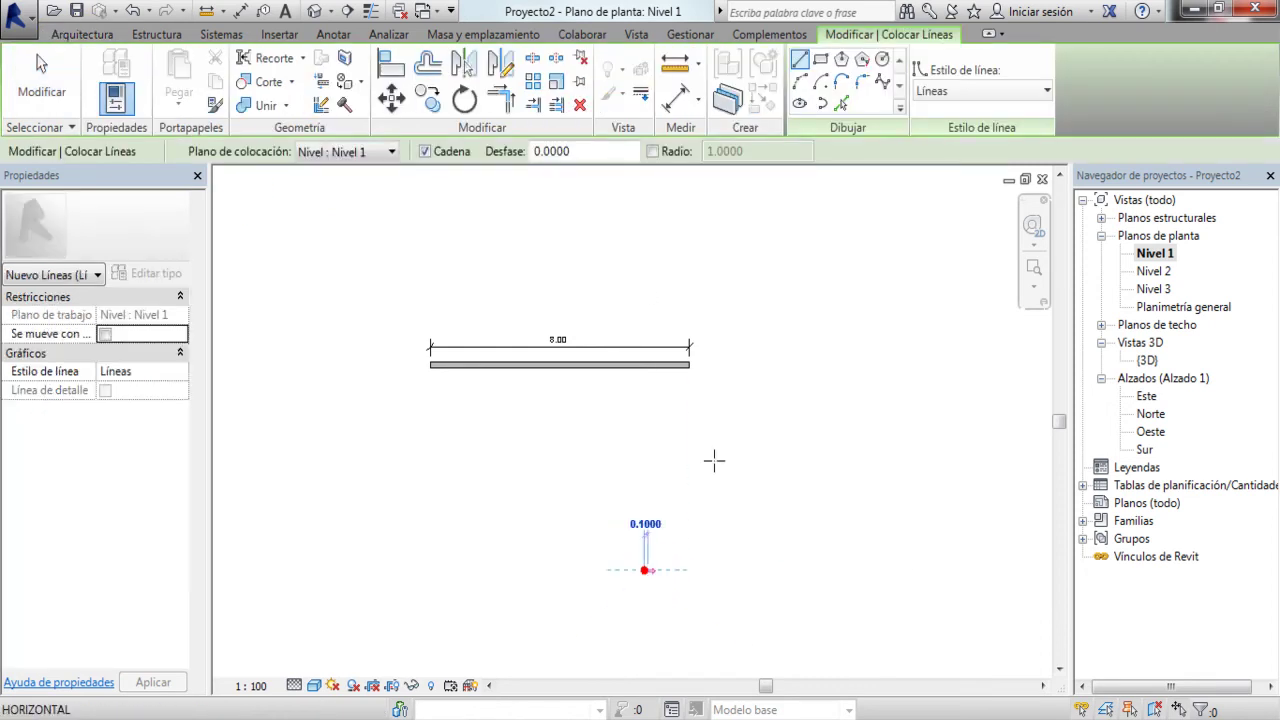
click(644, 262)
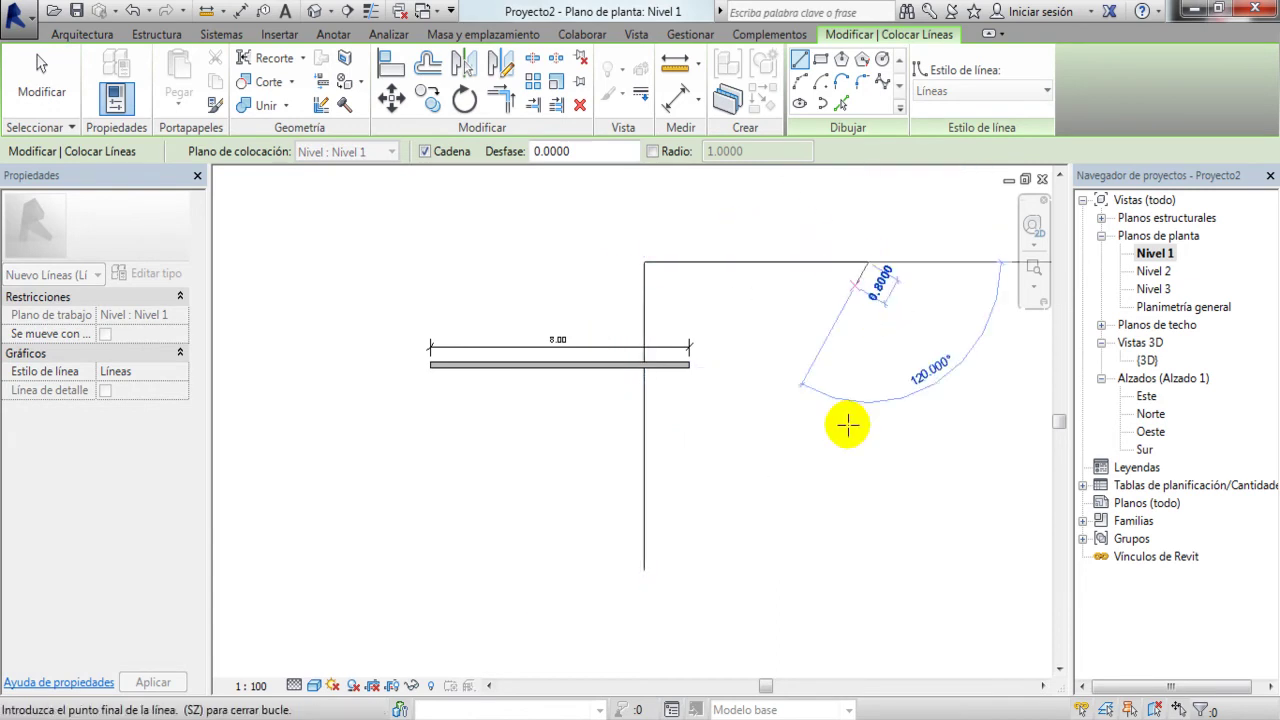
click(859, 345)
key(Escape)
scroll(659, 392, up, 1)
key(Escape)
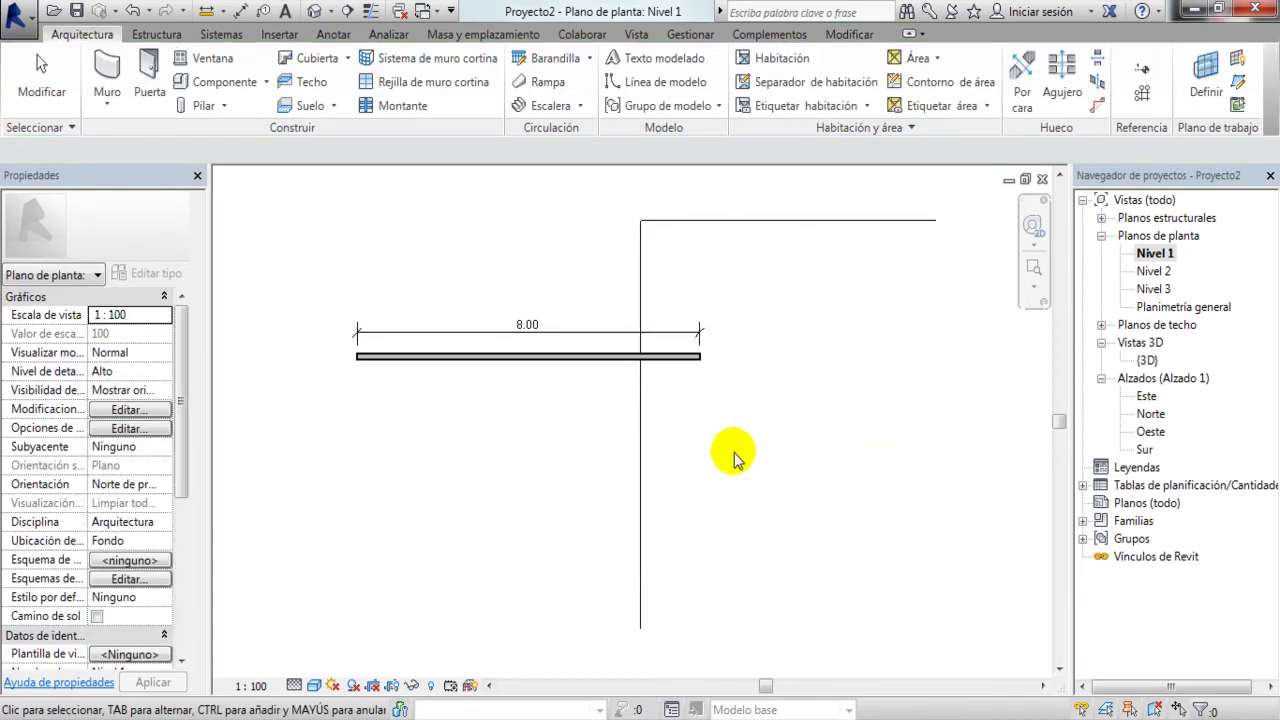
scroll(722, 452, down, 1)
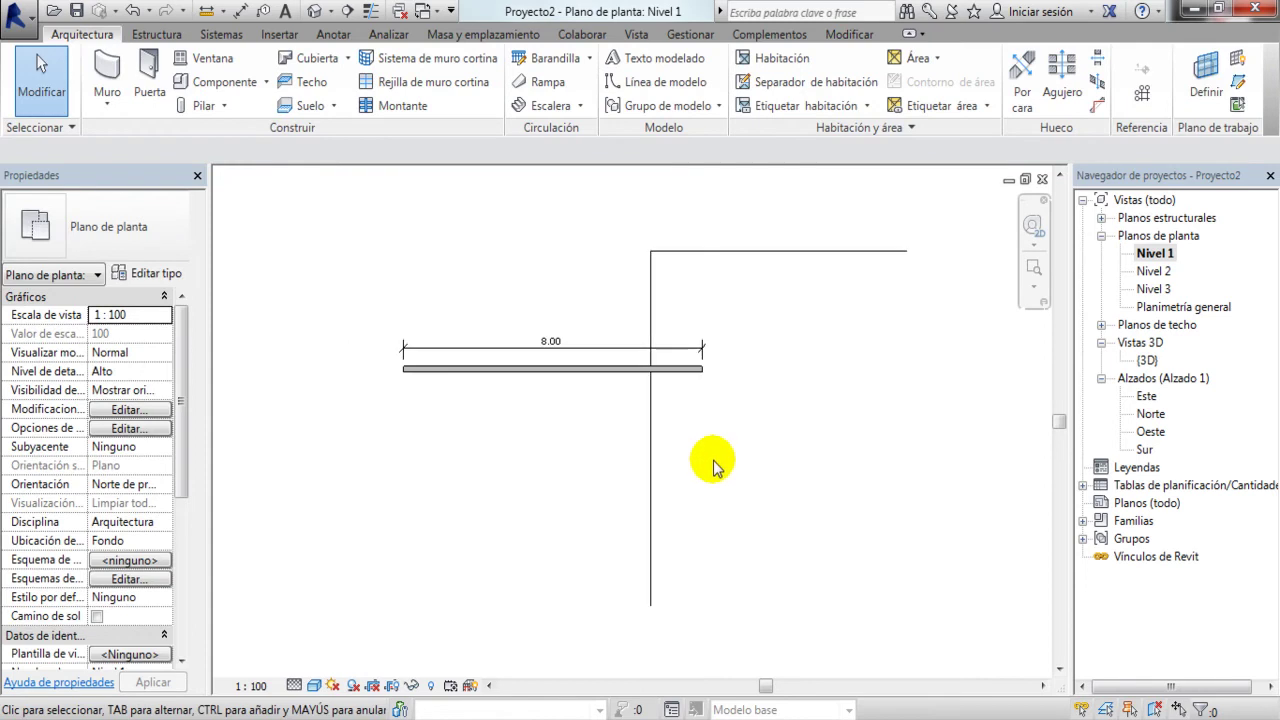
click(651, 558)
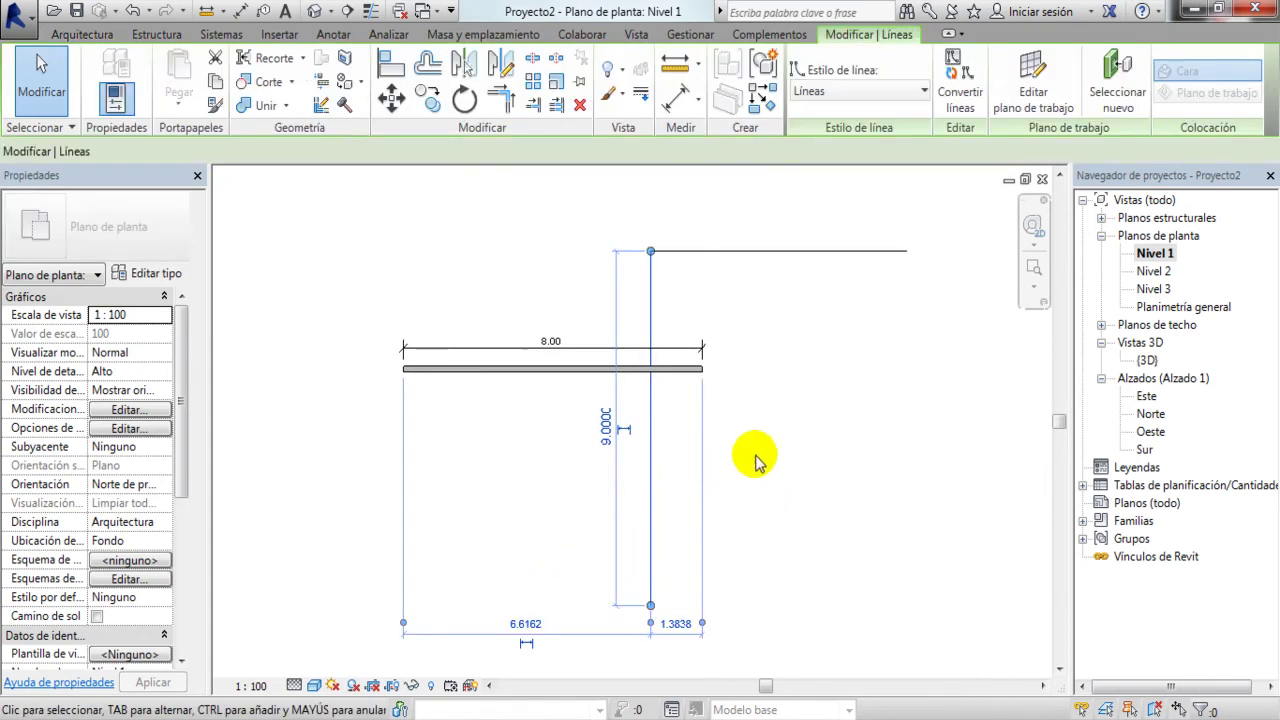
click(820, 437)
Step: Draw a second vertical model line to the left and stretch the wall leftward to 10.60
click(640, 105)
click(403, 605)
click(403, 196)
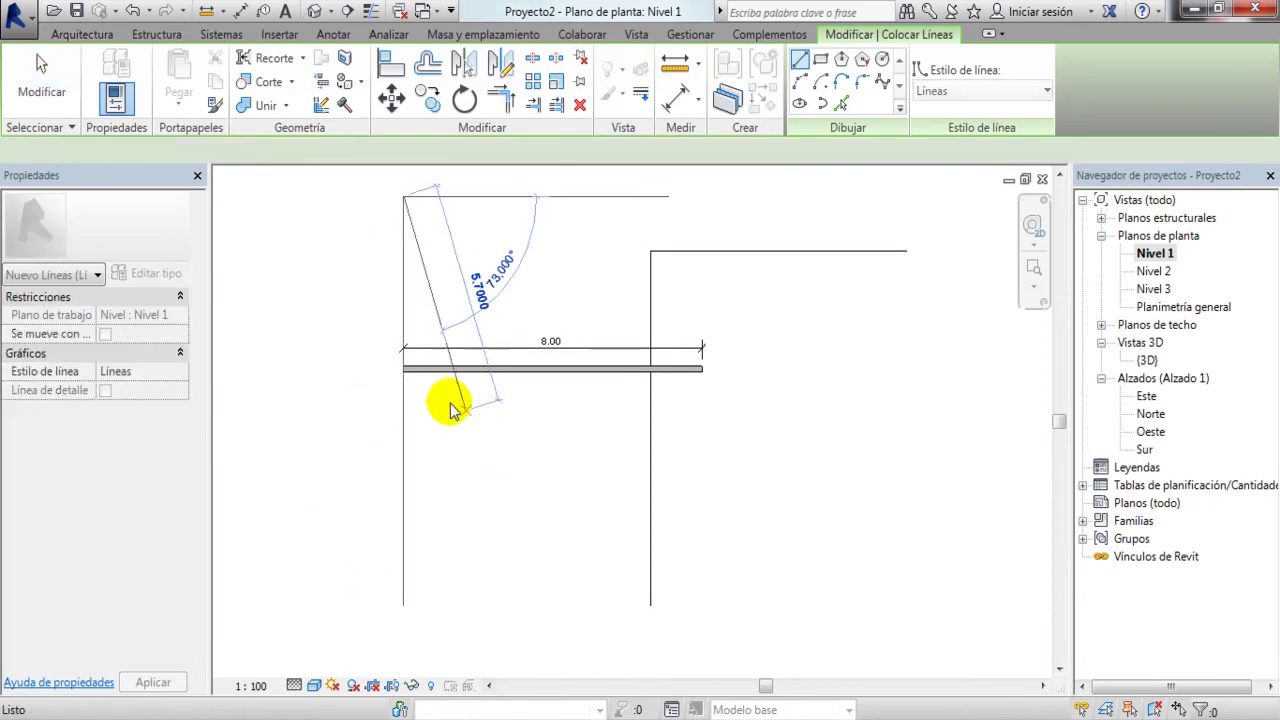
key(Escape)
key(Escape)
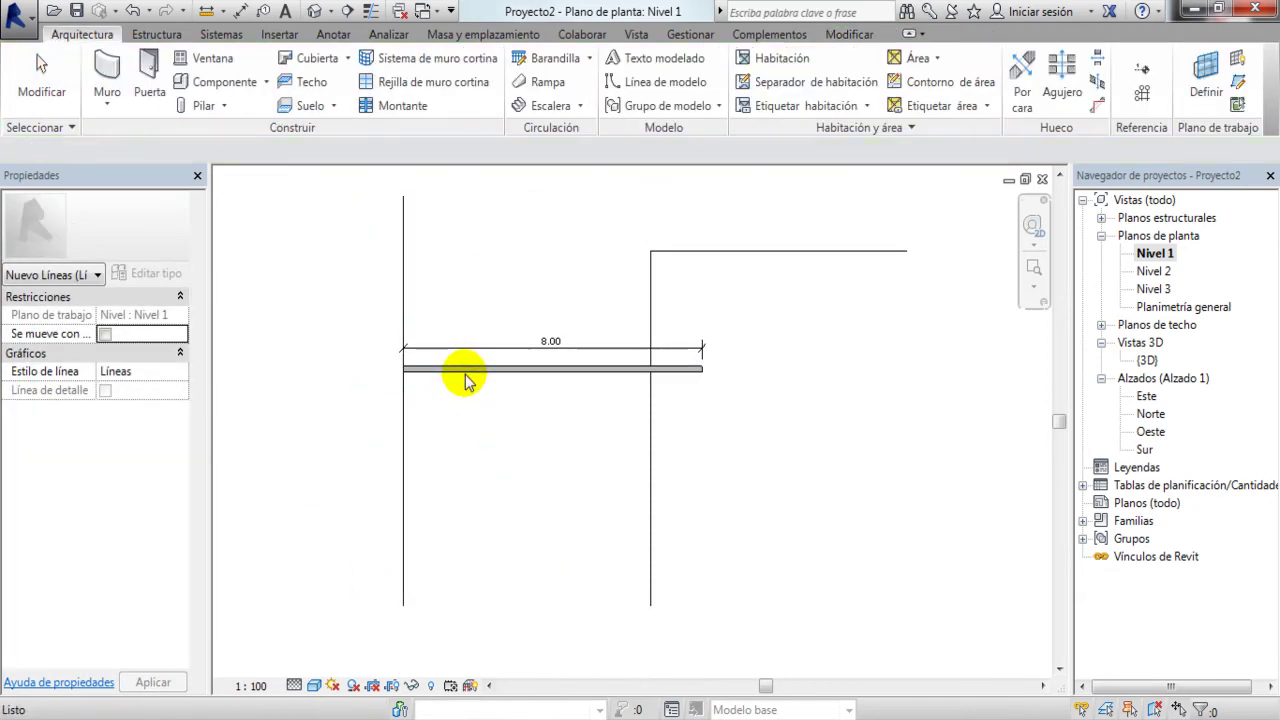
click(466, 372)
drag(331, 138, 124, 138)
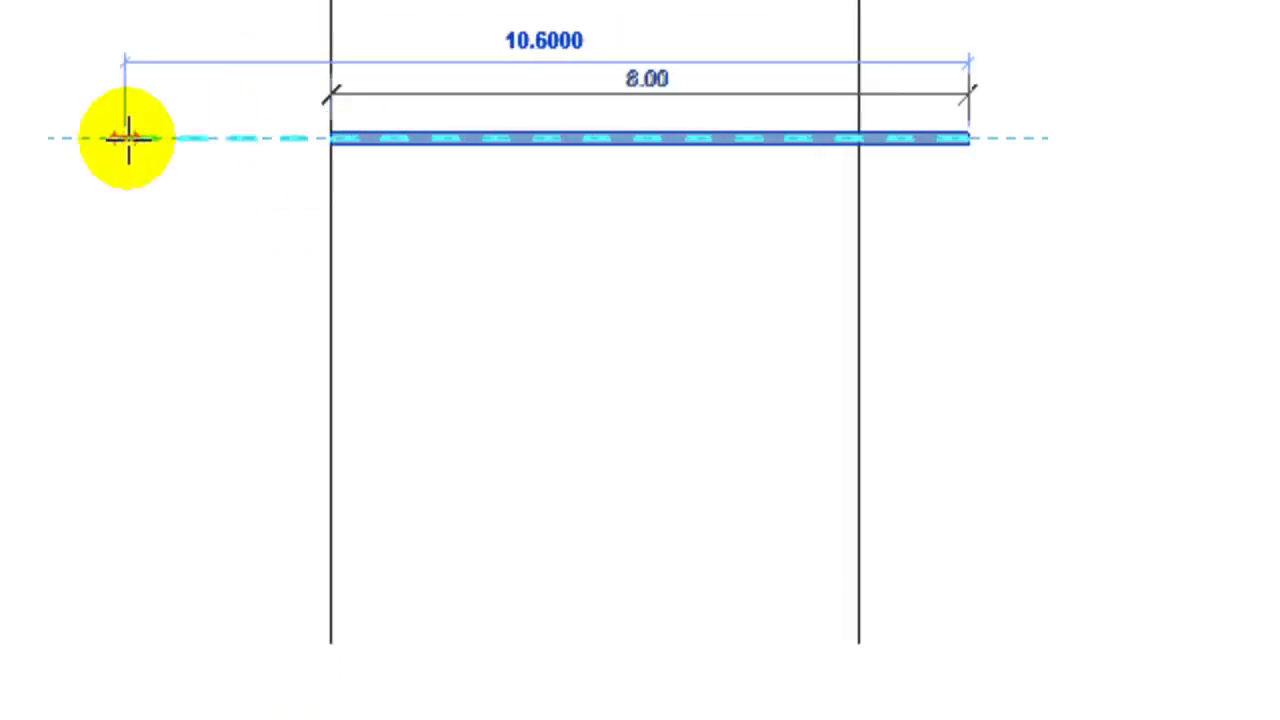
Step: Delete the top horizontal model line, leaving the two vertical lines across the wall
click(1237, 286)
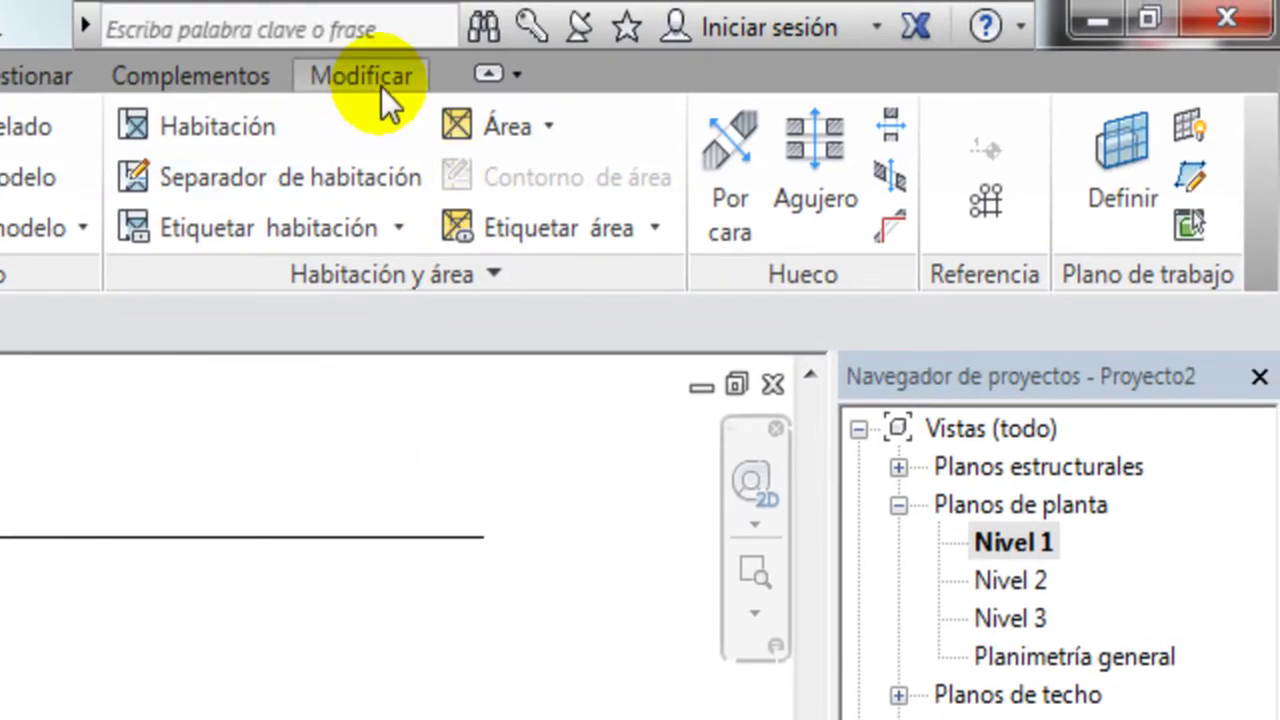
click(378, 76)
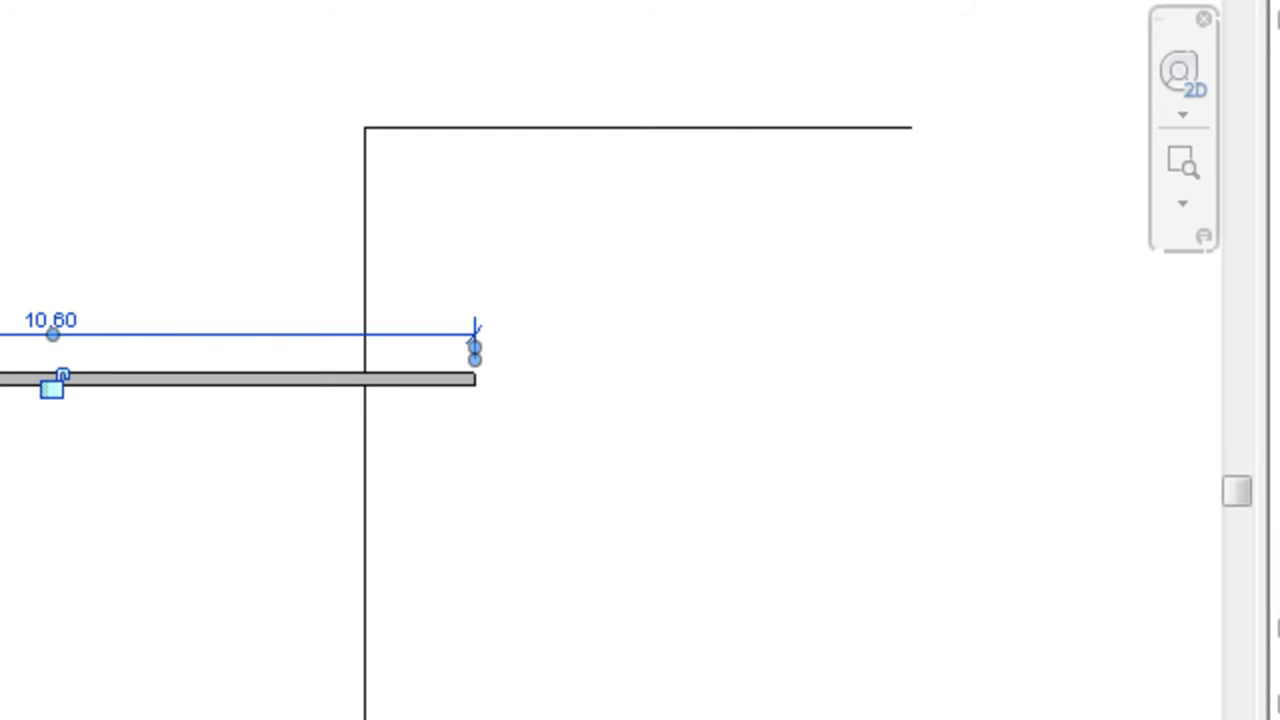
key(Escape)
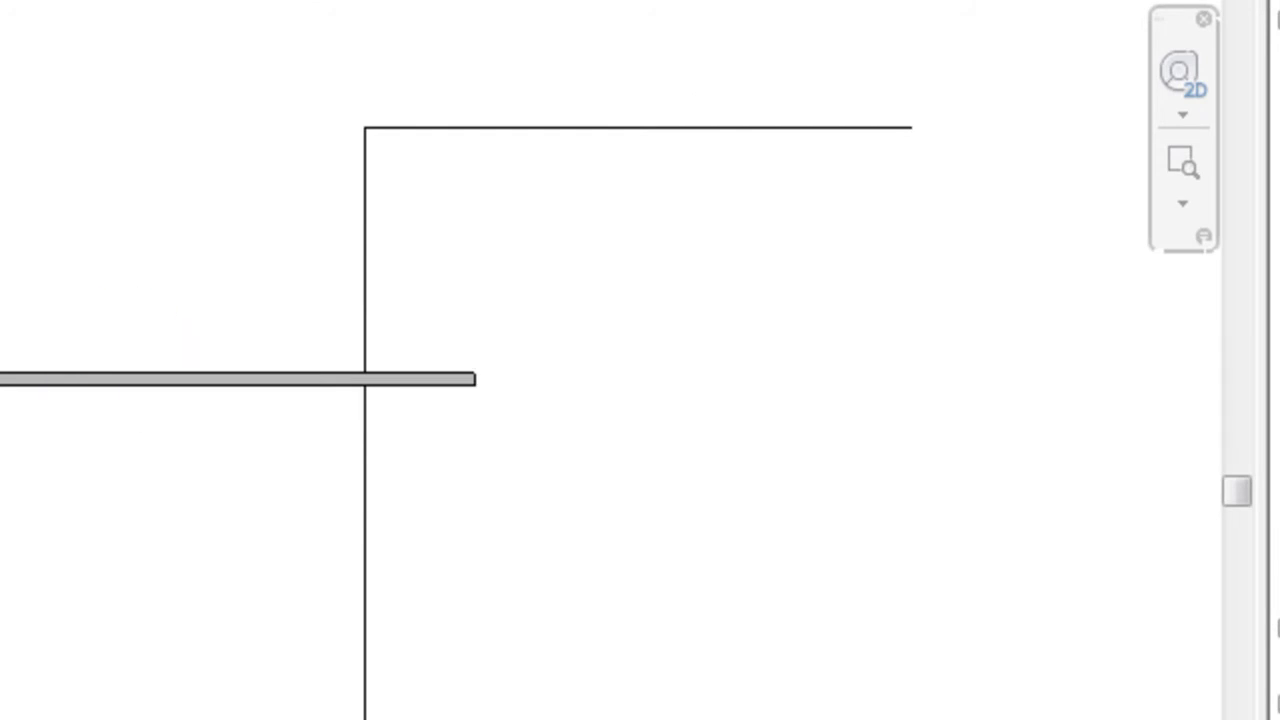
click(676, 131)
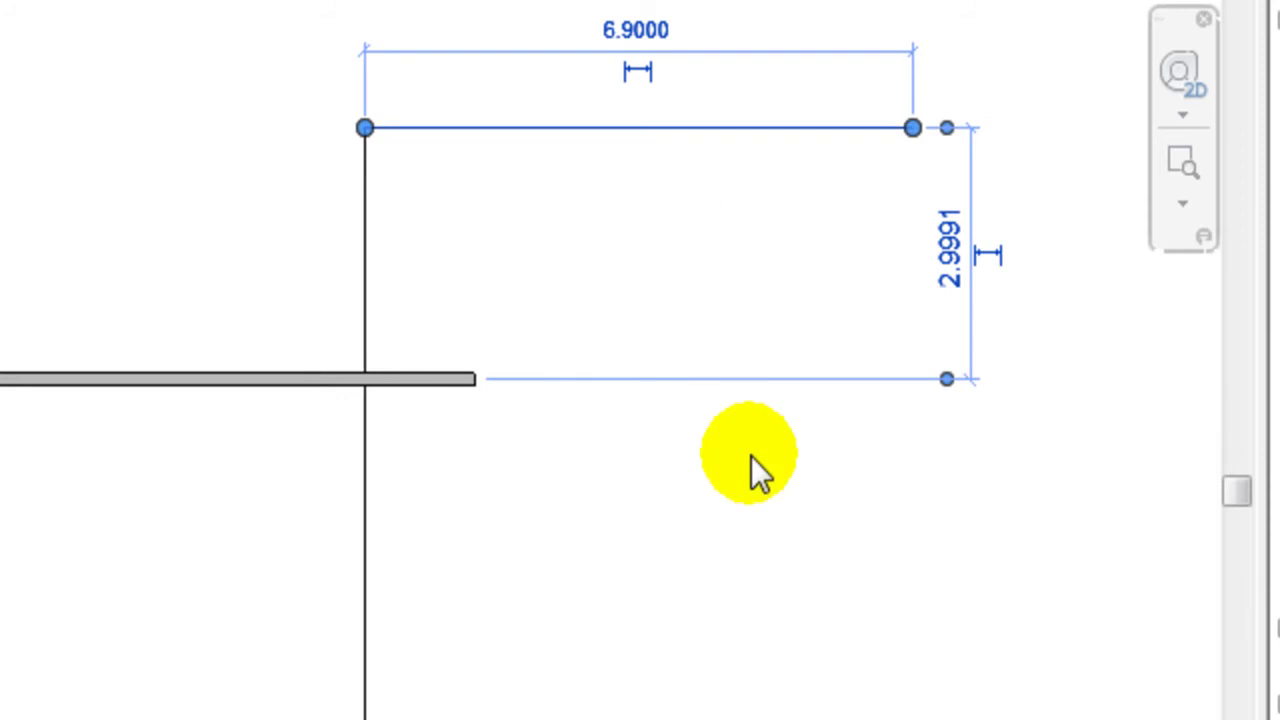
key(Delete)
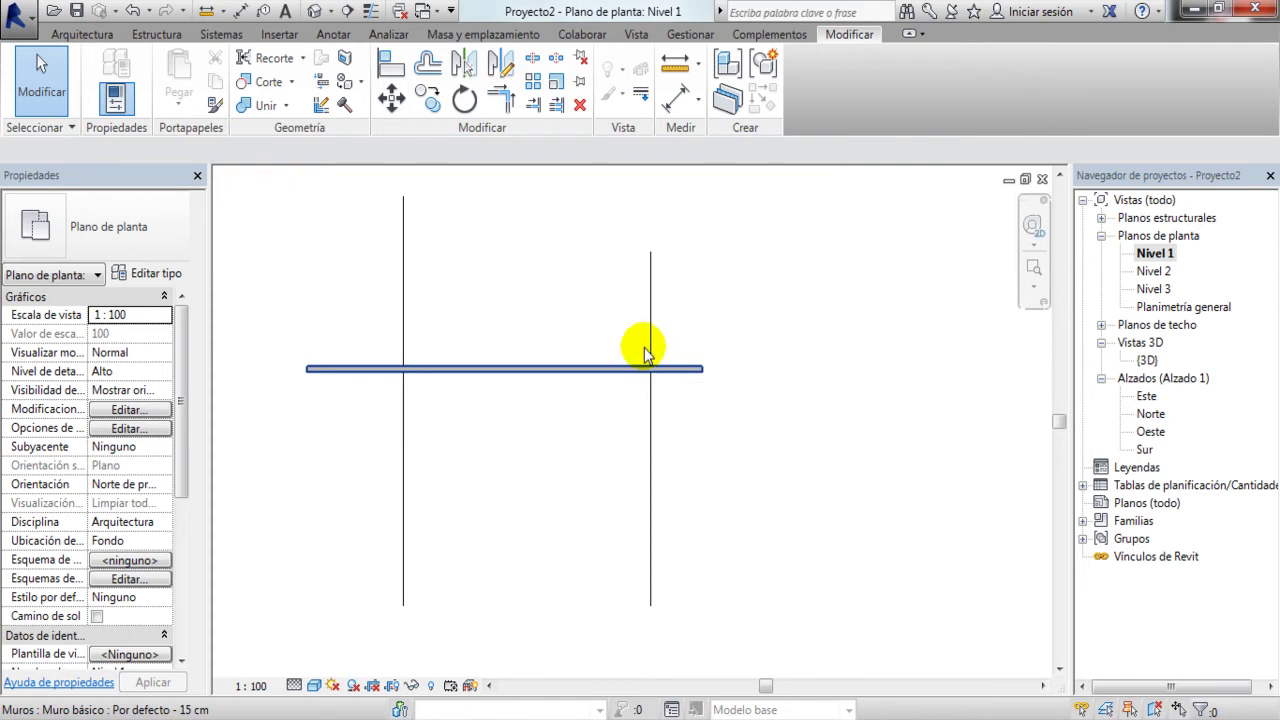
Step: Trim the wall's right end at the right vertical model line
click(536, 106)
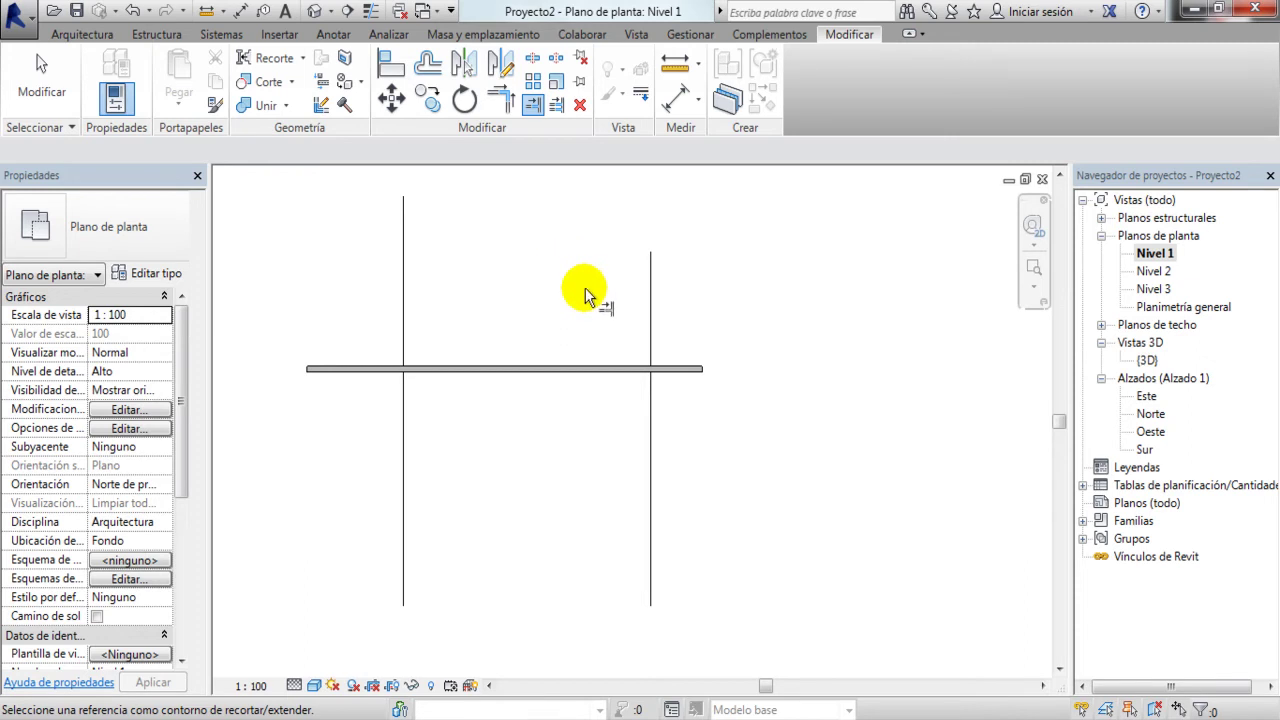
click(651, 290)
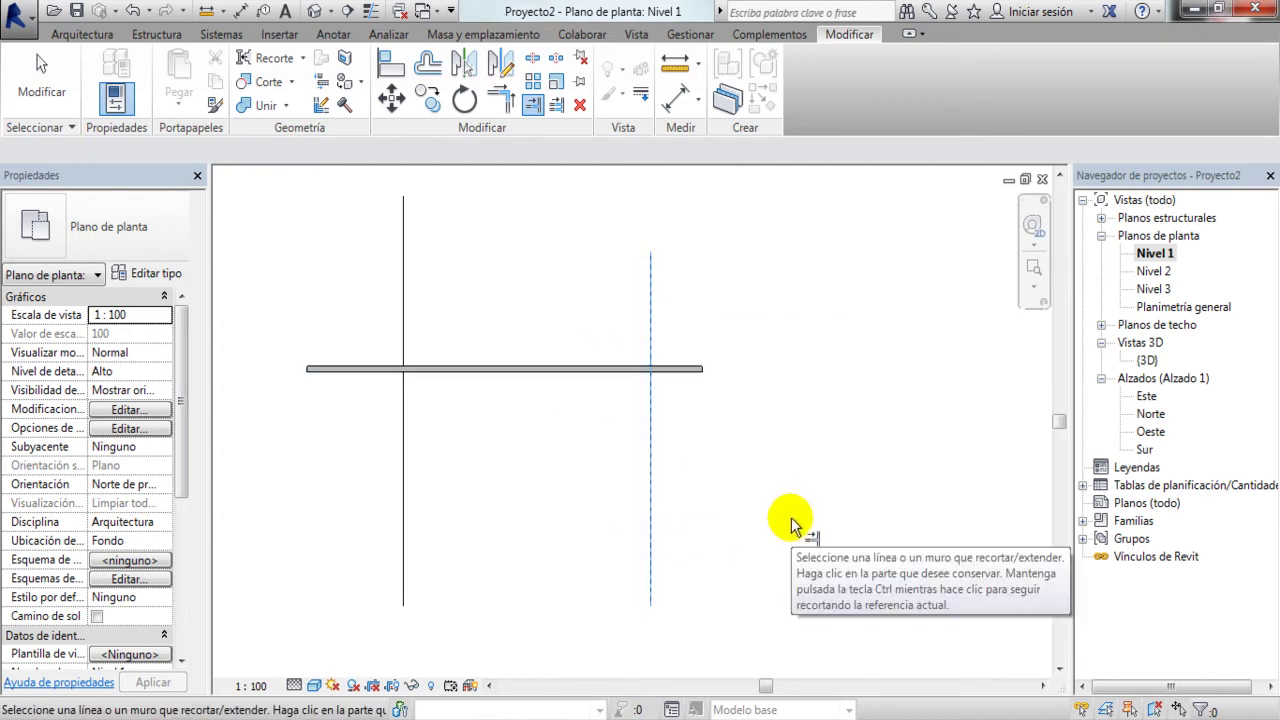
click(604, 370)
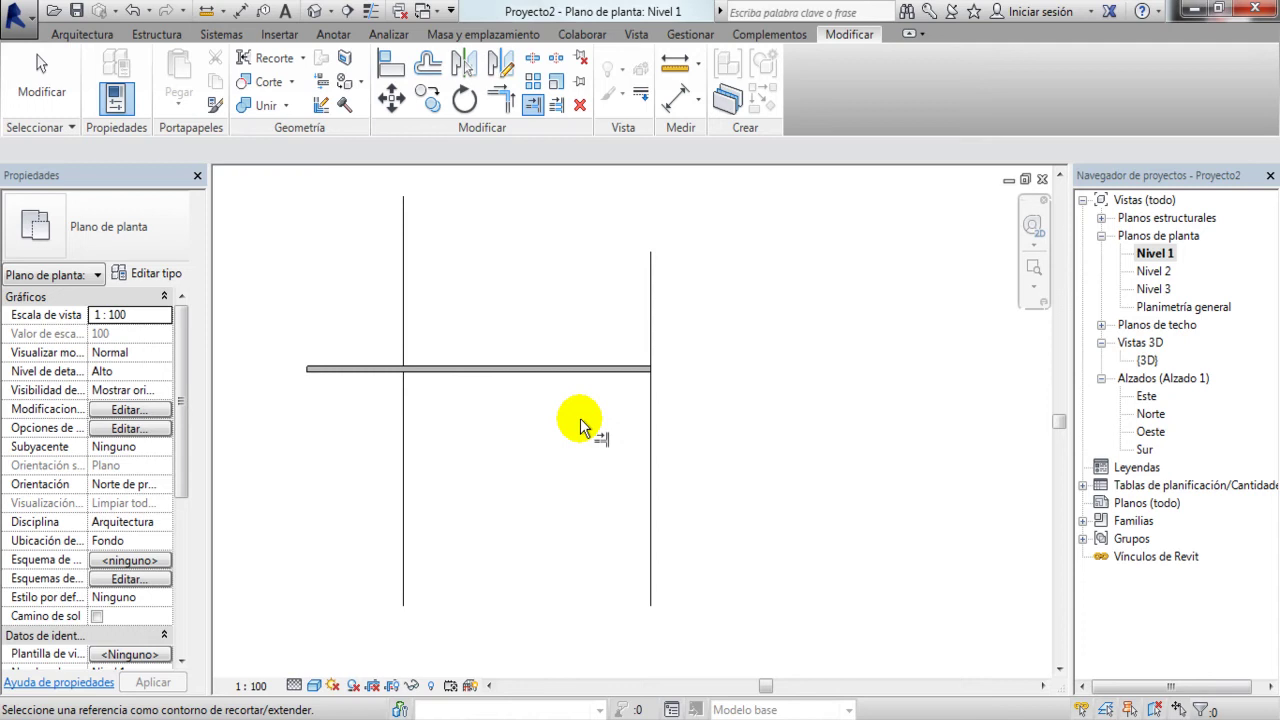
key(Escape)
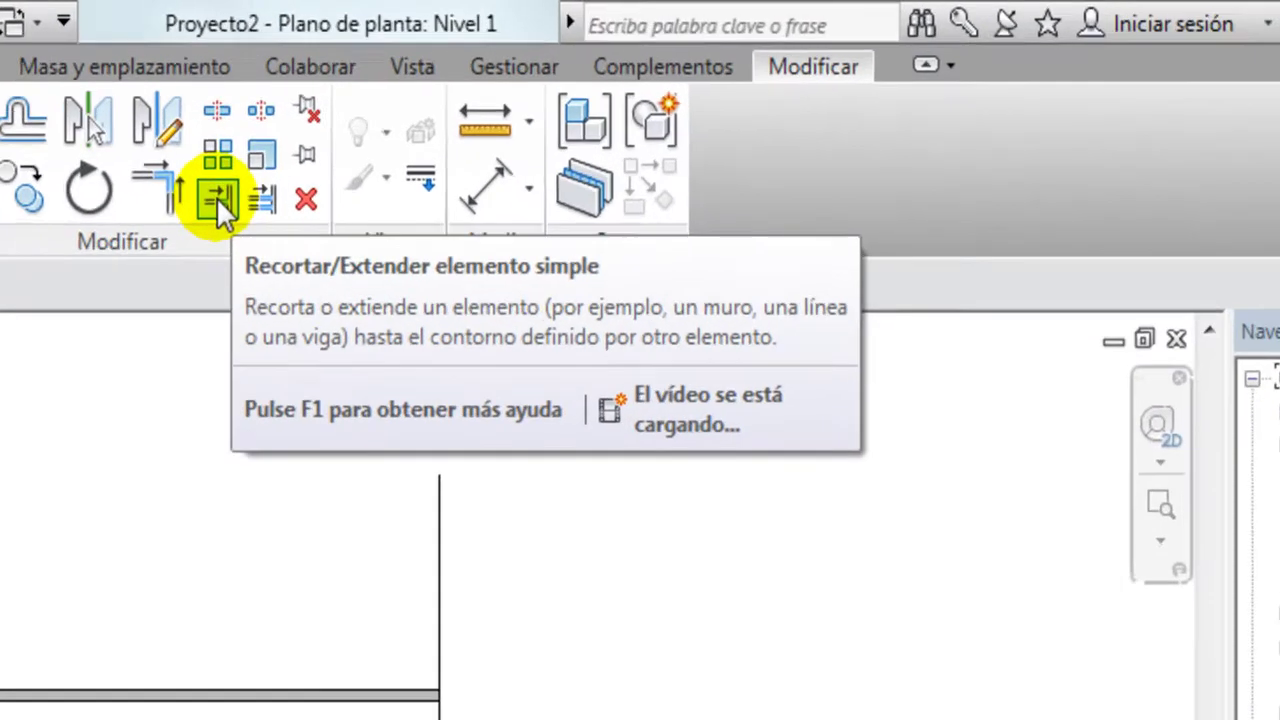
Step: Trim the wall's left overhang at the left line and move the right vertical line farther right
click(538, 110)
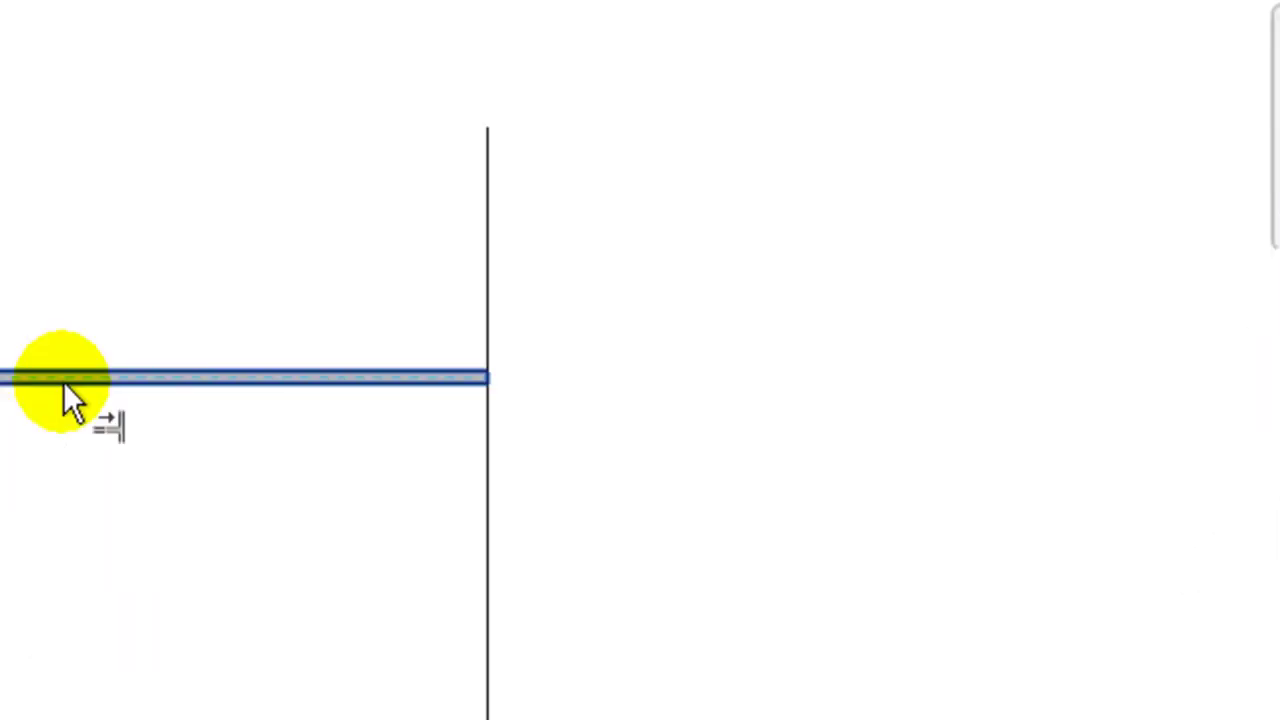
click(128, 134)
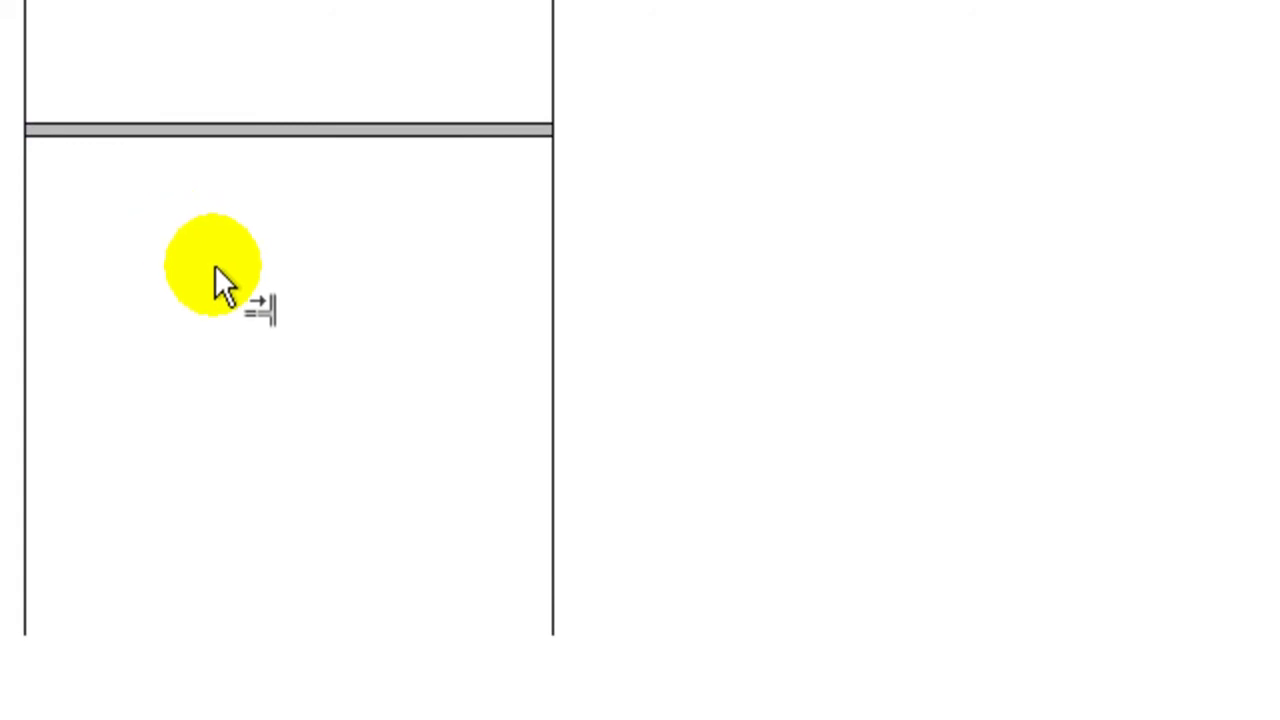
click(314, 254)
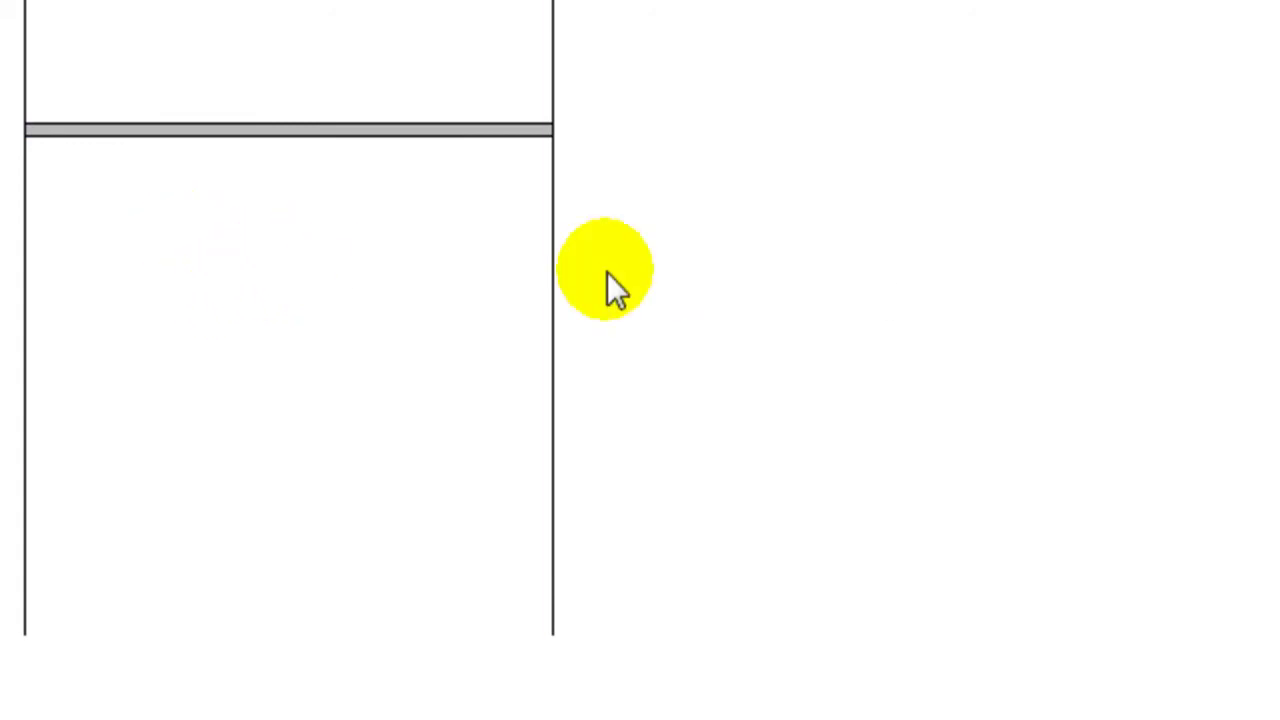
click(557, 258)
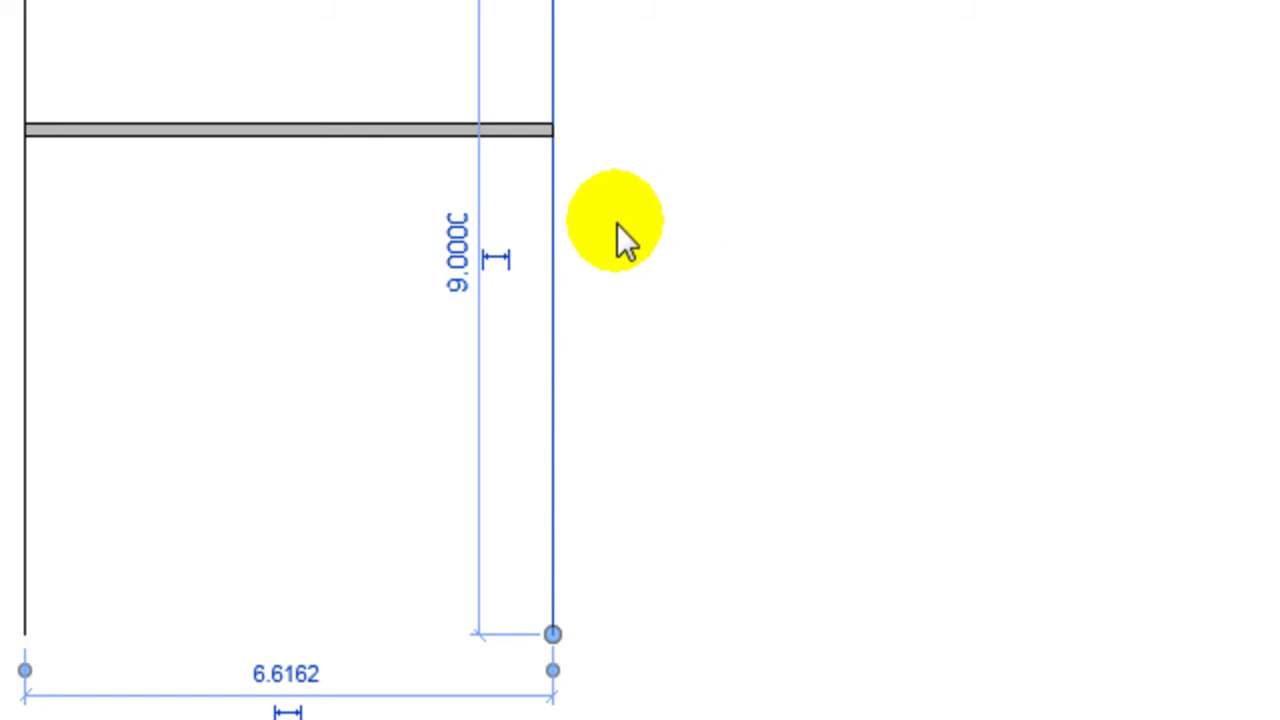
drag(557, 233, 975, 217)
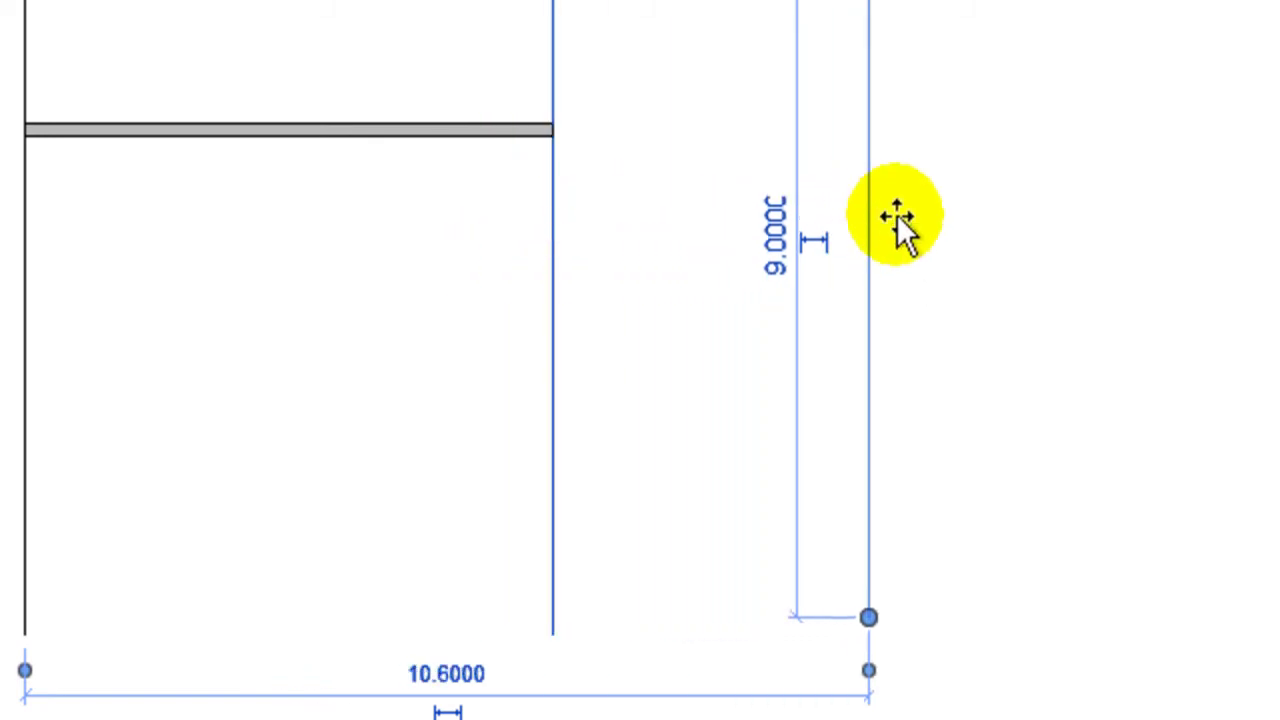
click(1085, 270)
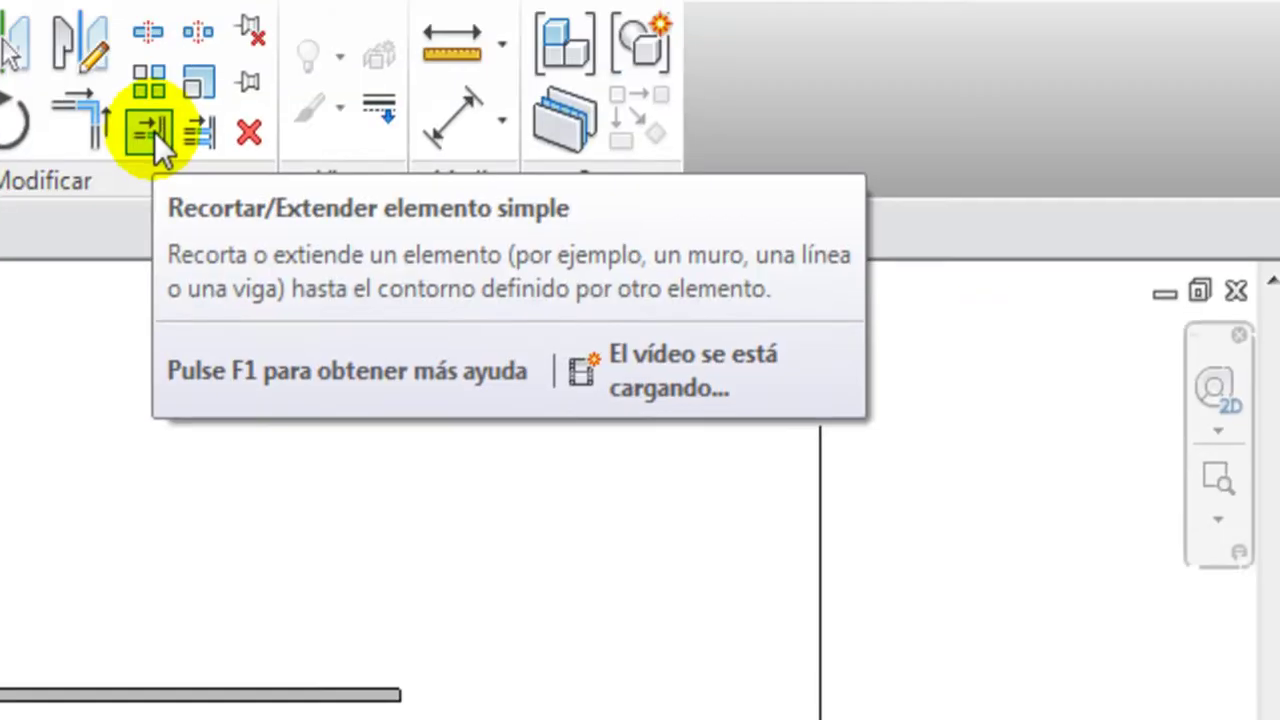
Step: Extend the wall's right end to meet the moved right vertical line
click(125, 225)
click(125, 226)
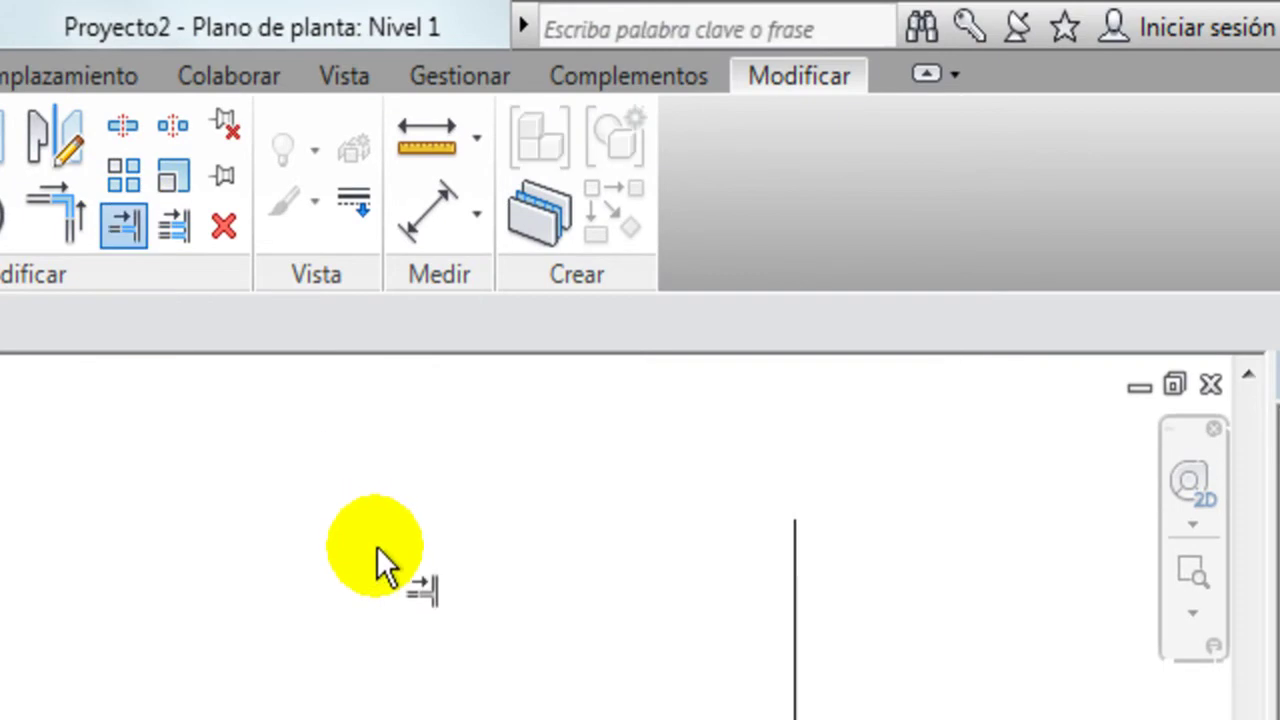
click(792, 695)
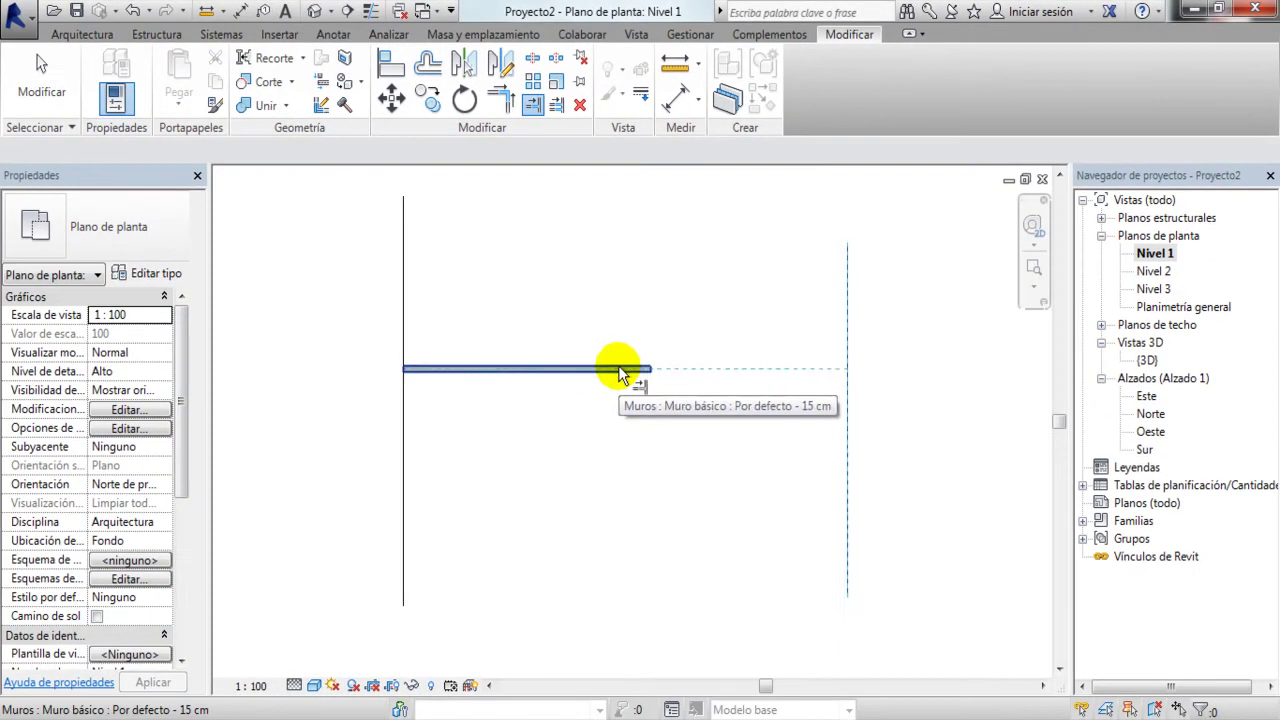
click(615, 370)
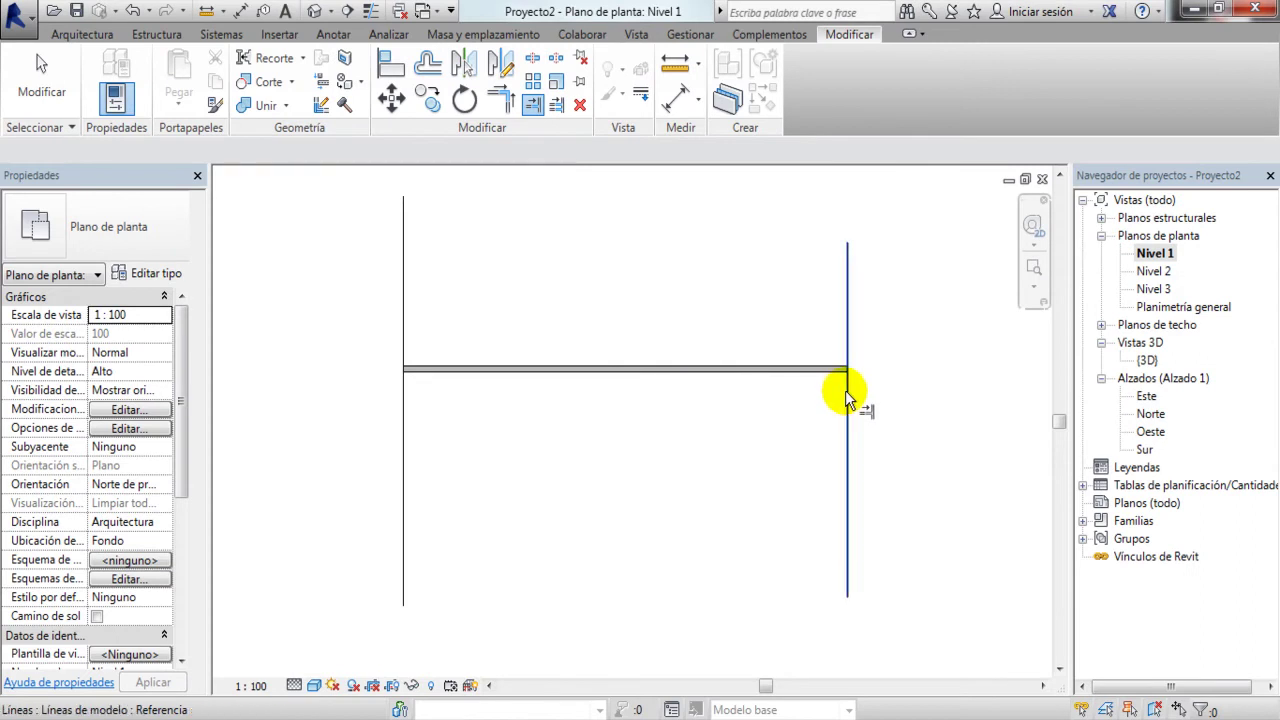
key(Escape)
key(Escape)
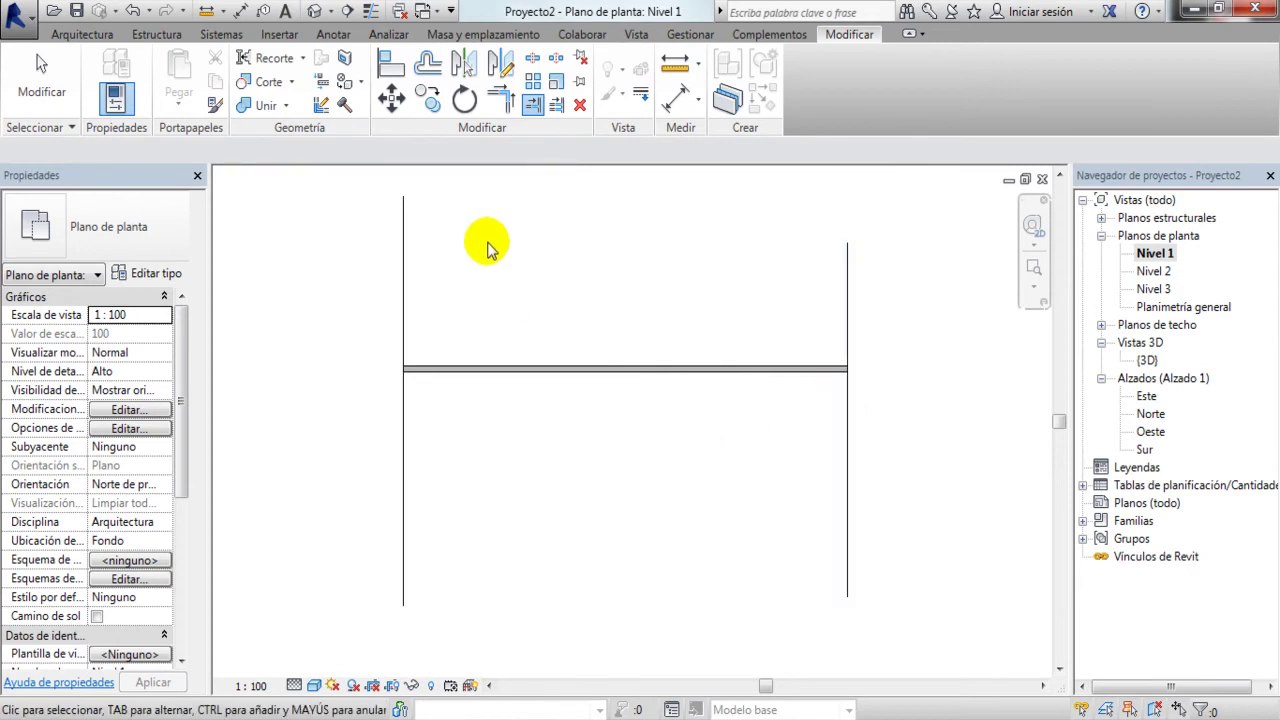
scroll(491, 246, down, 2)
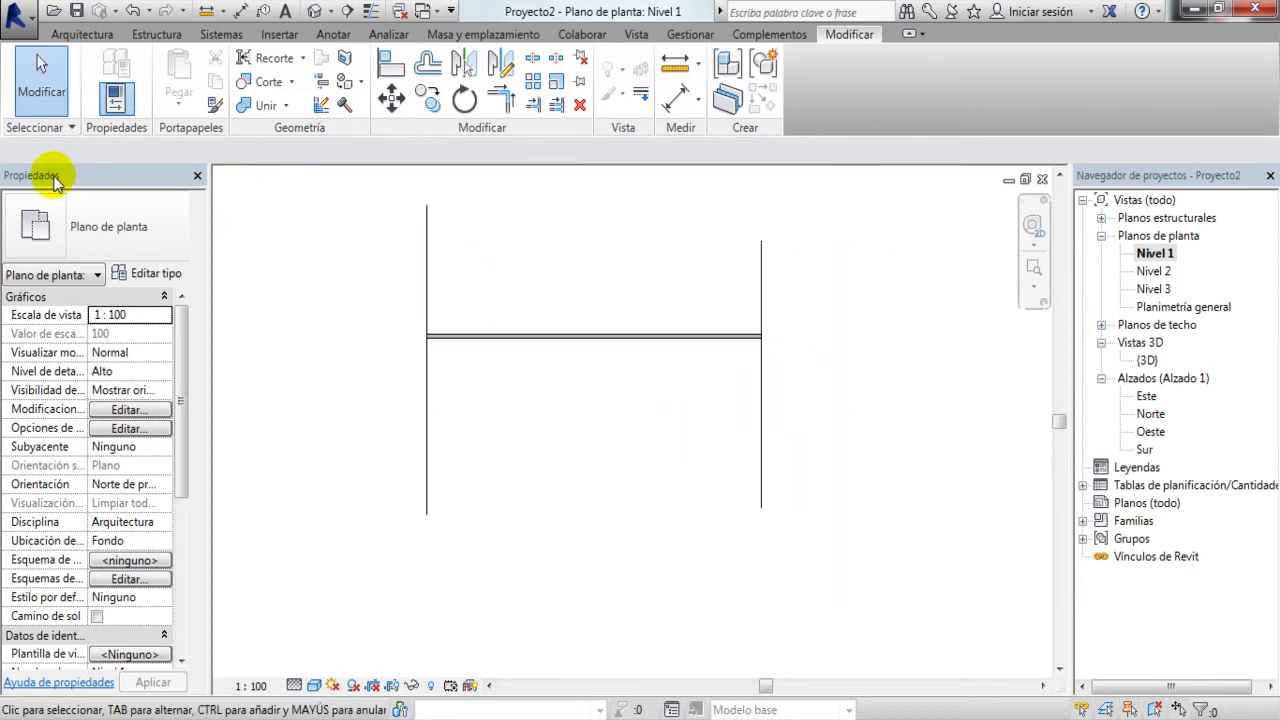
Step: Draw a new wall below the horizontal wall, between the two vertical lines
click(82, 34)
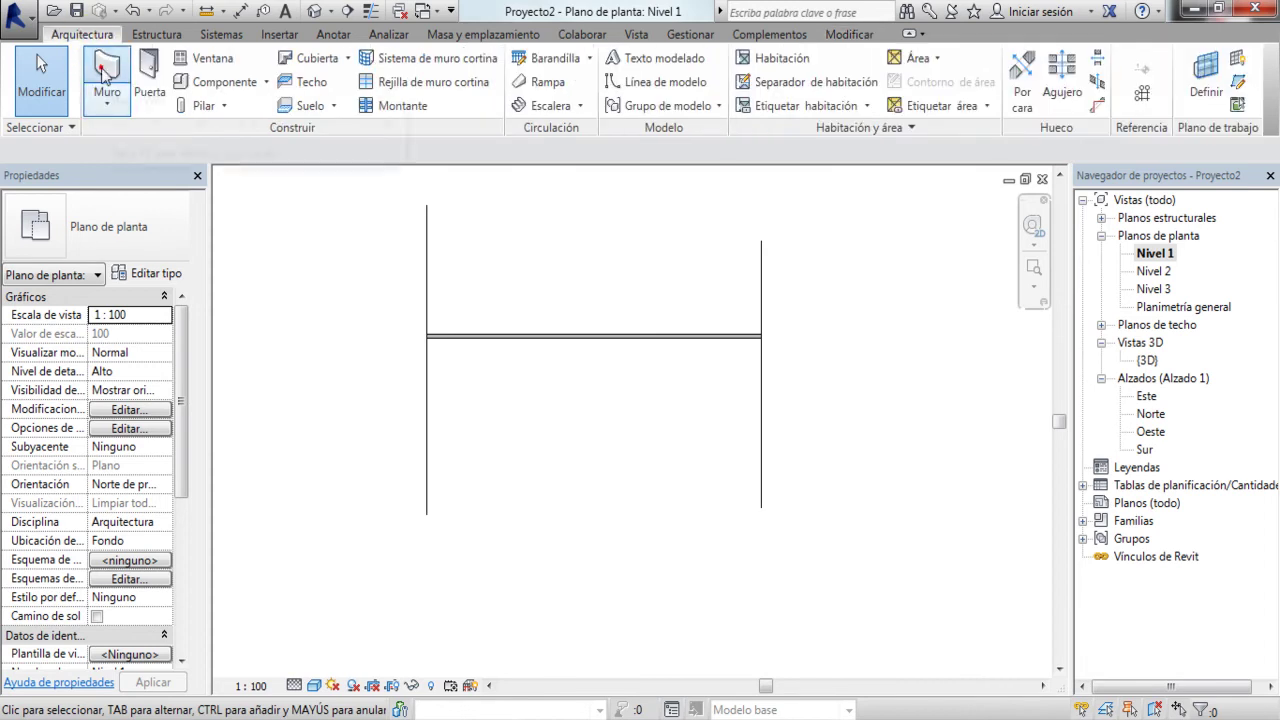
click(94, 66)
click(662, 535)
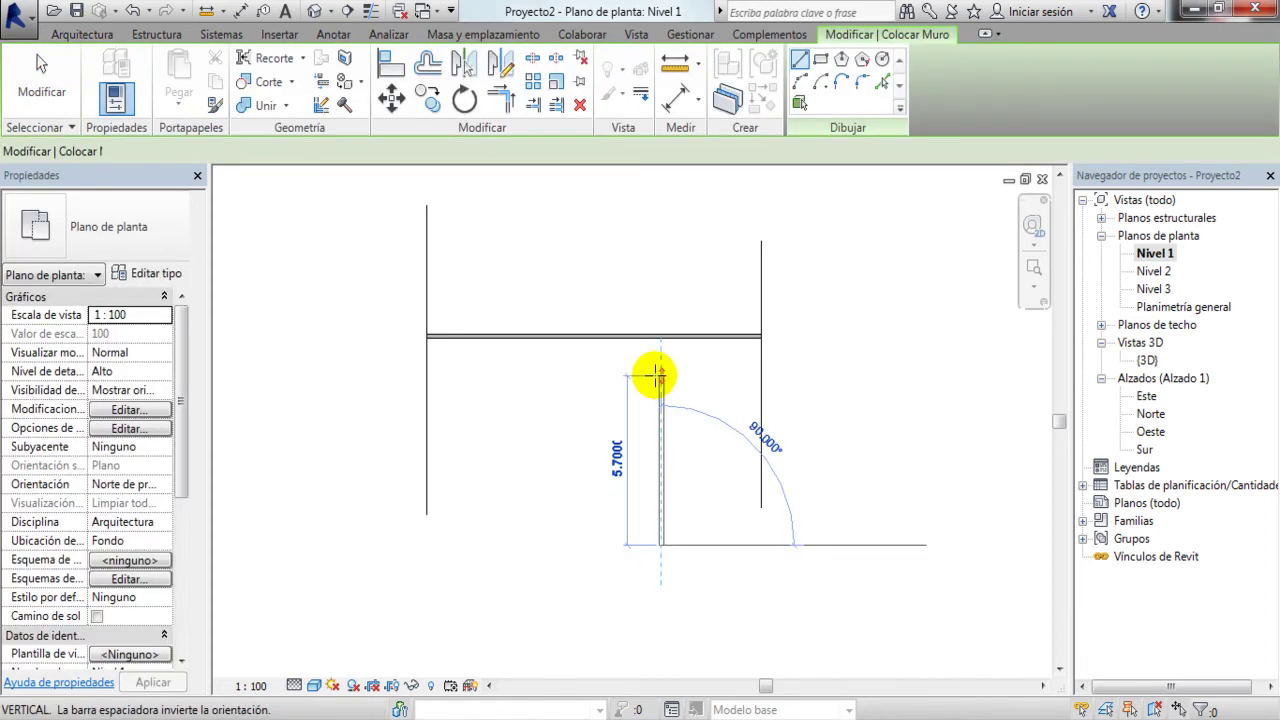
click(651, 377)
key(Escape)
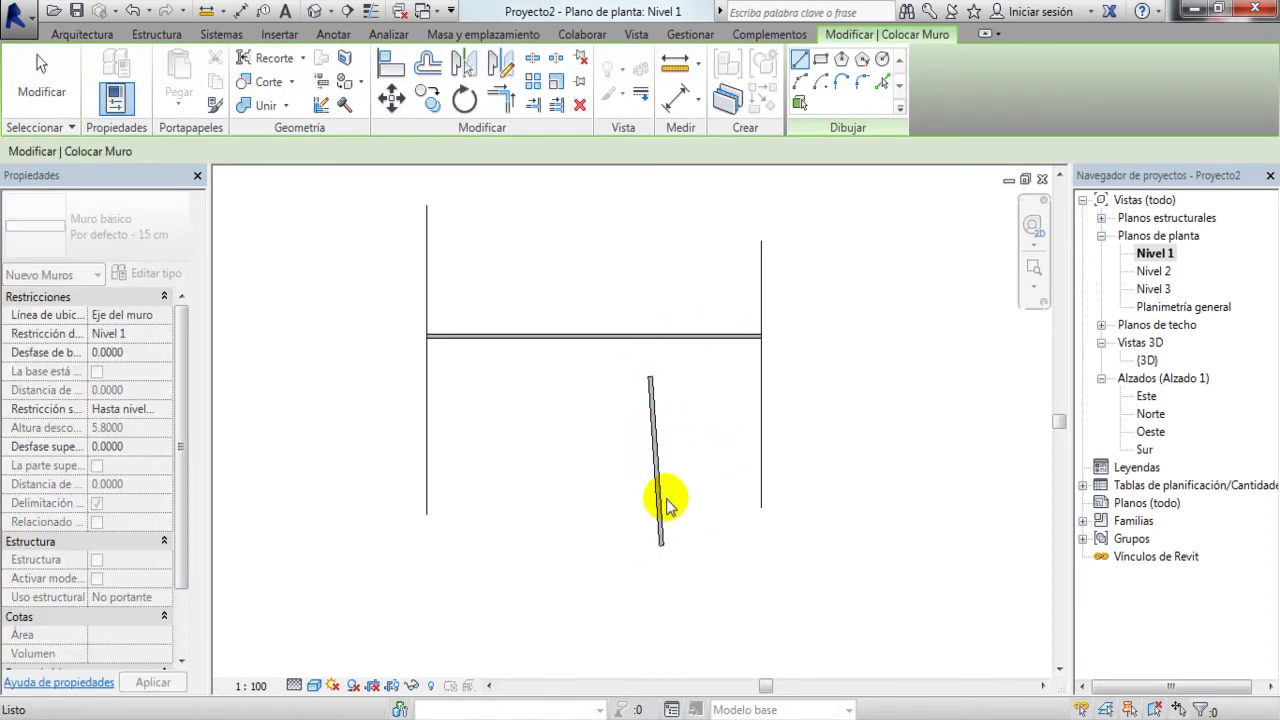
key(Escape)
Step: Change the new wall's angle from 86° to 90° so it stands vertical
click(658, 458)
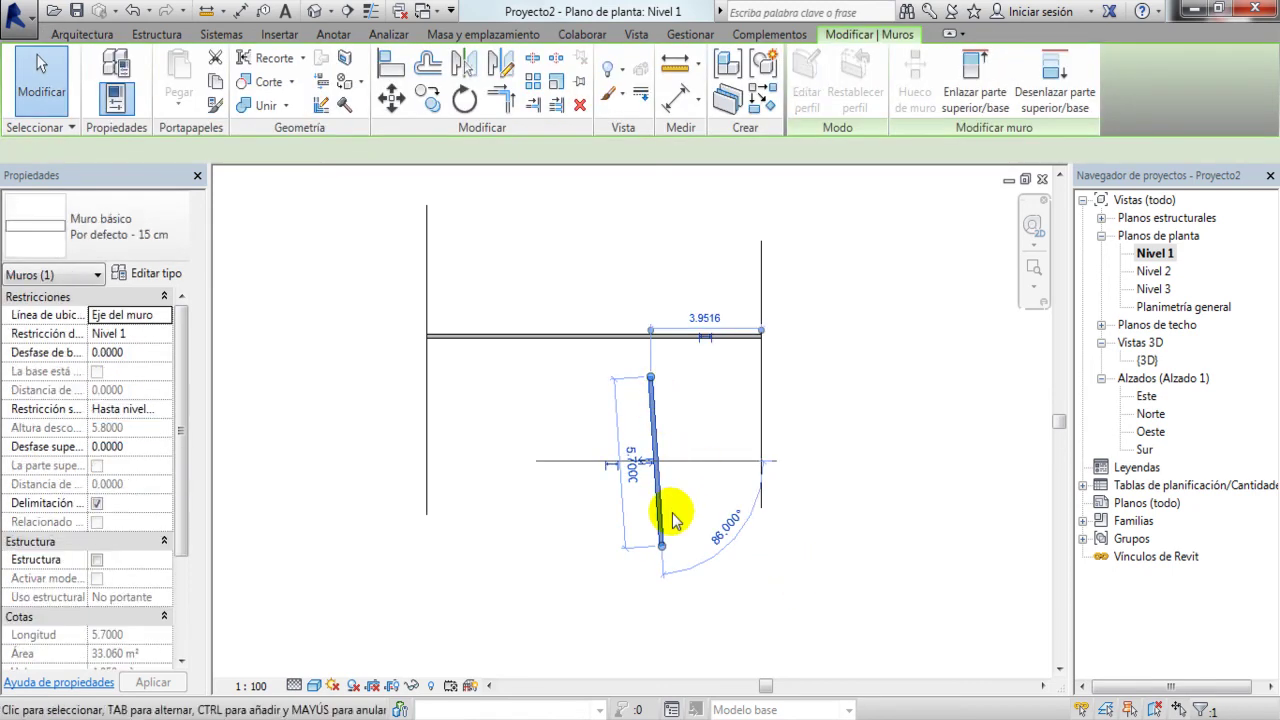
click(731, 533)
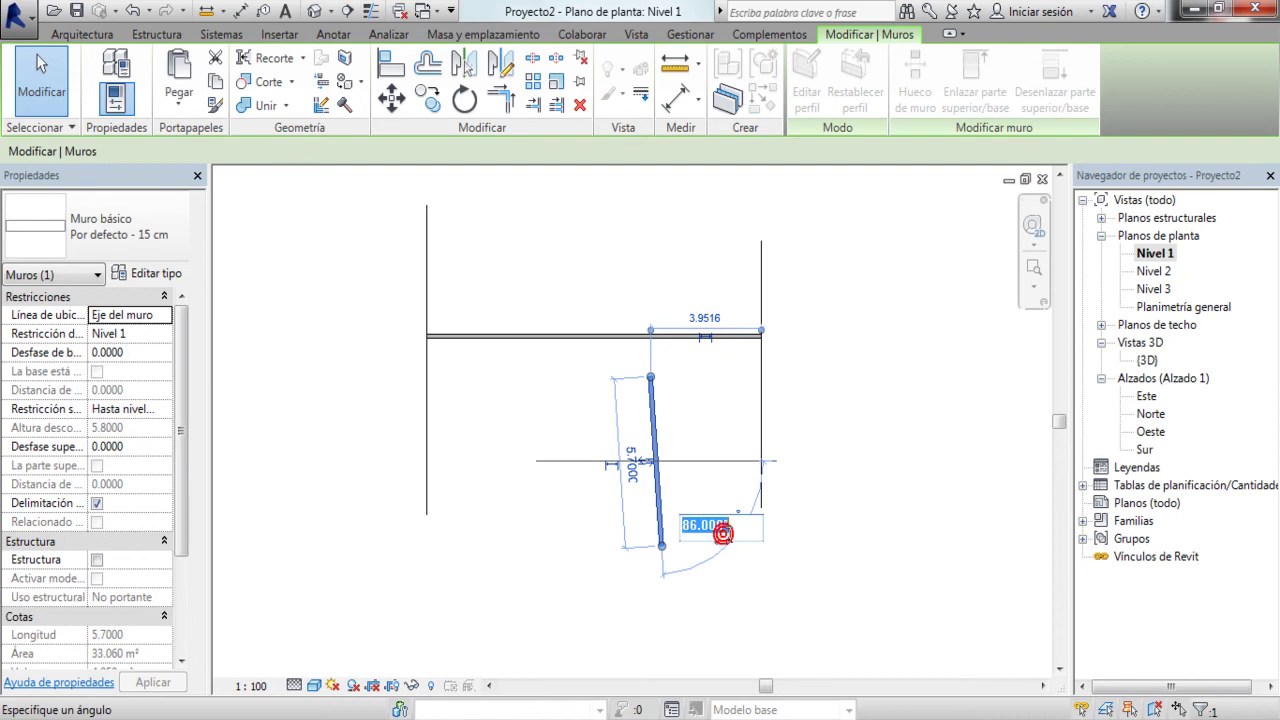
text(90)
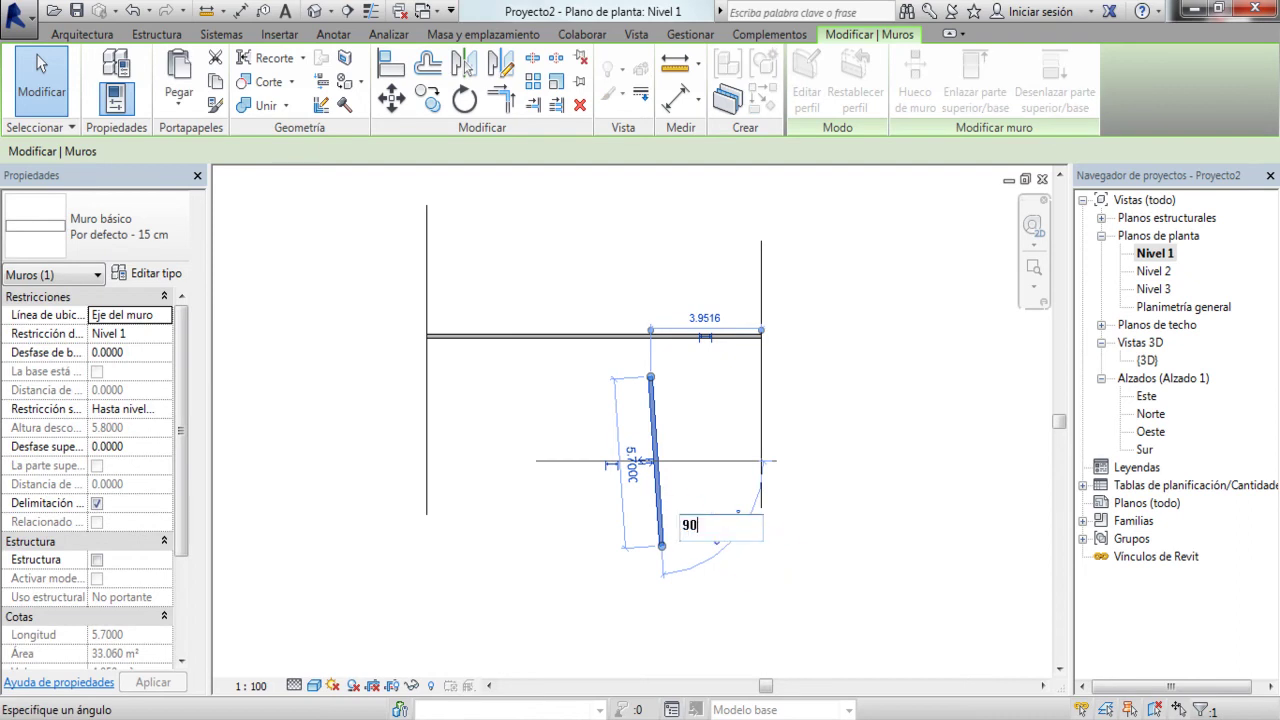
key(Return)
click(797, 541)
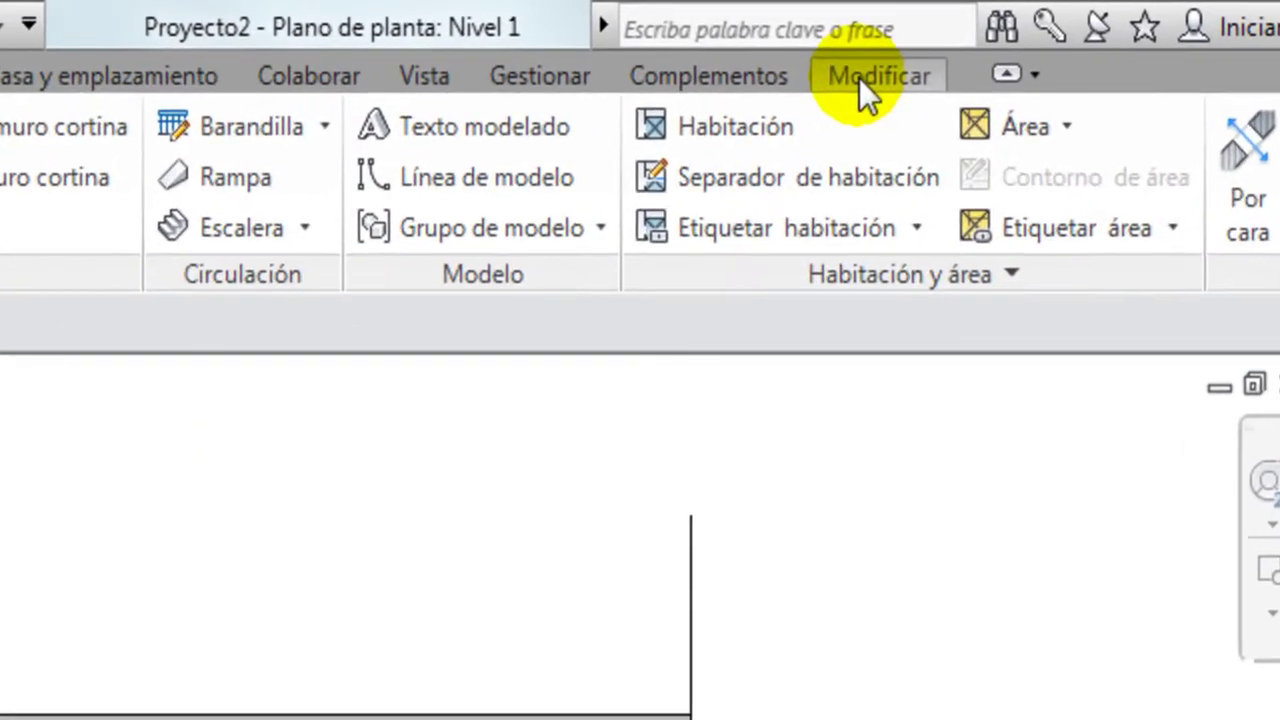
Step: Join the horizontal wall and the new vertical wall into a corner with Trim/Extend to Corner
click(859, 78)
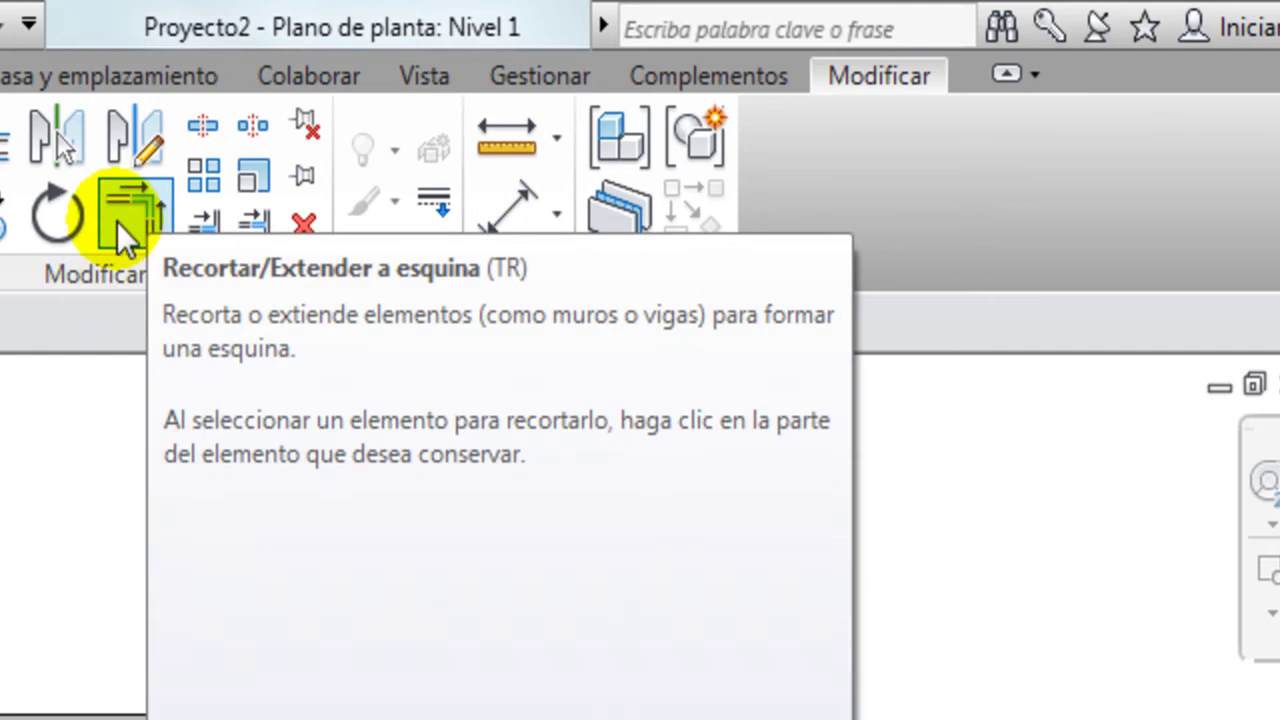
click(136, 218)
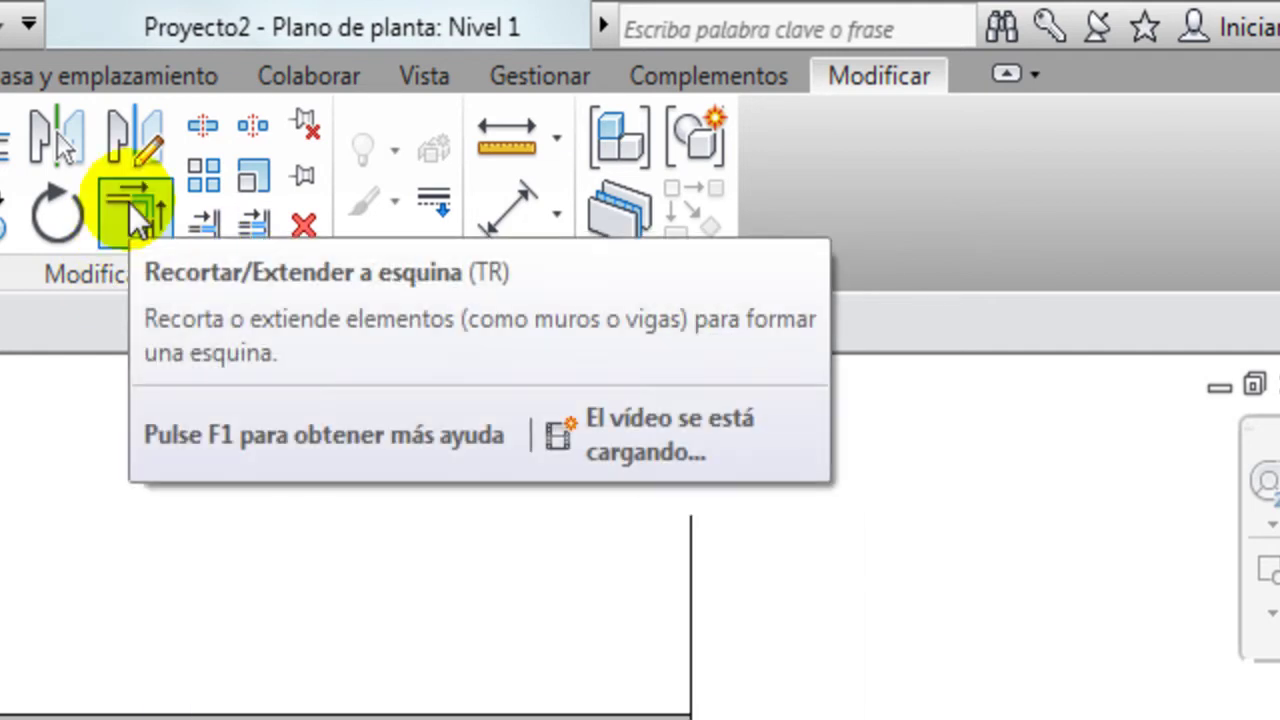
click(366, 704)
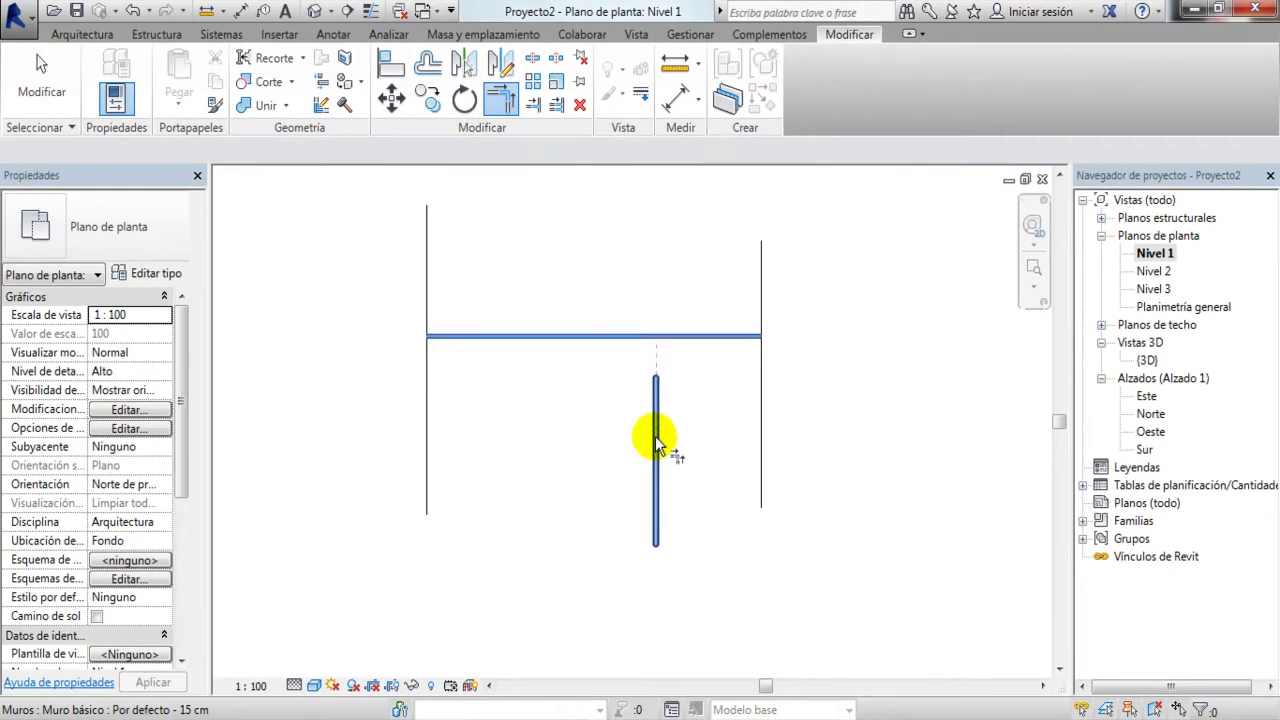
click(657, 440)
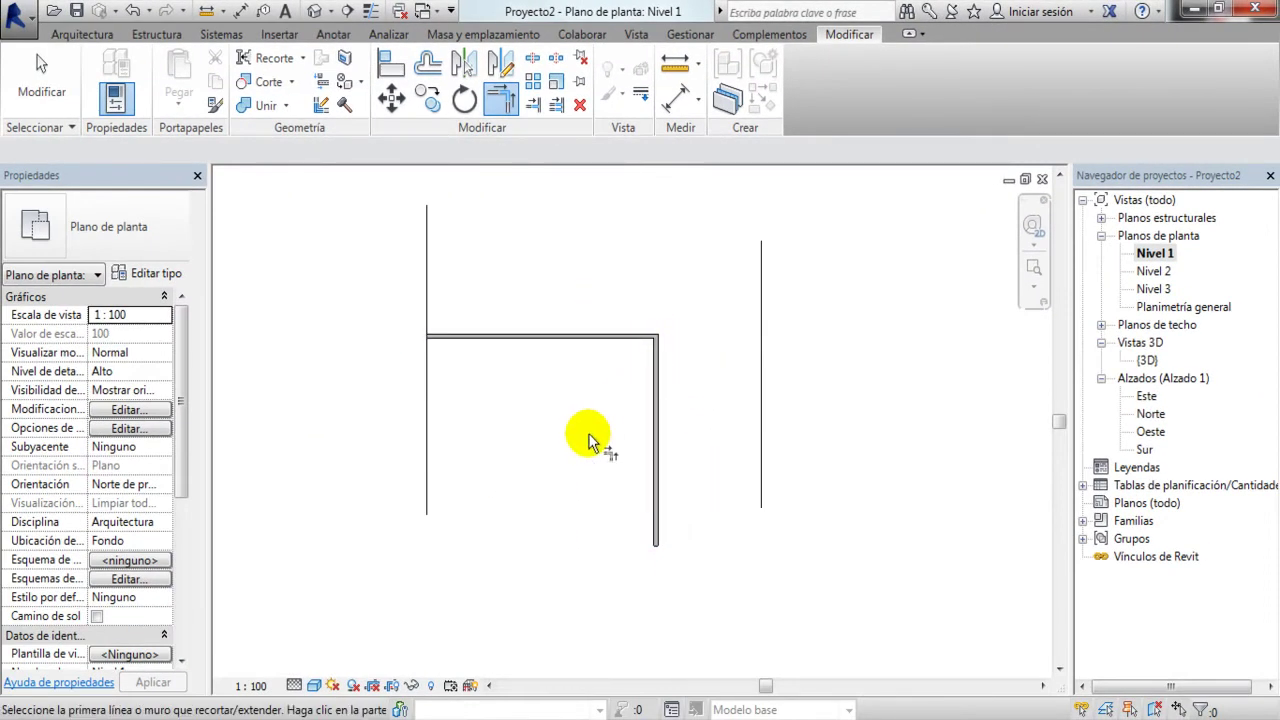
key(Escape)
key(Escape)
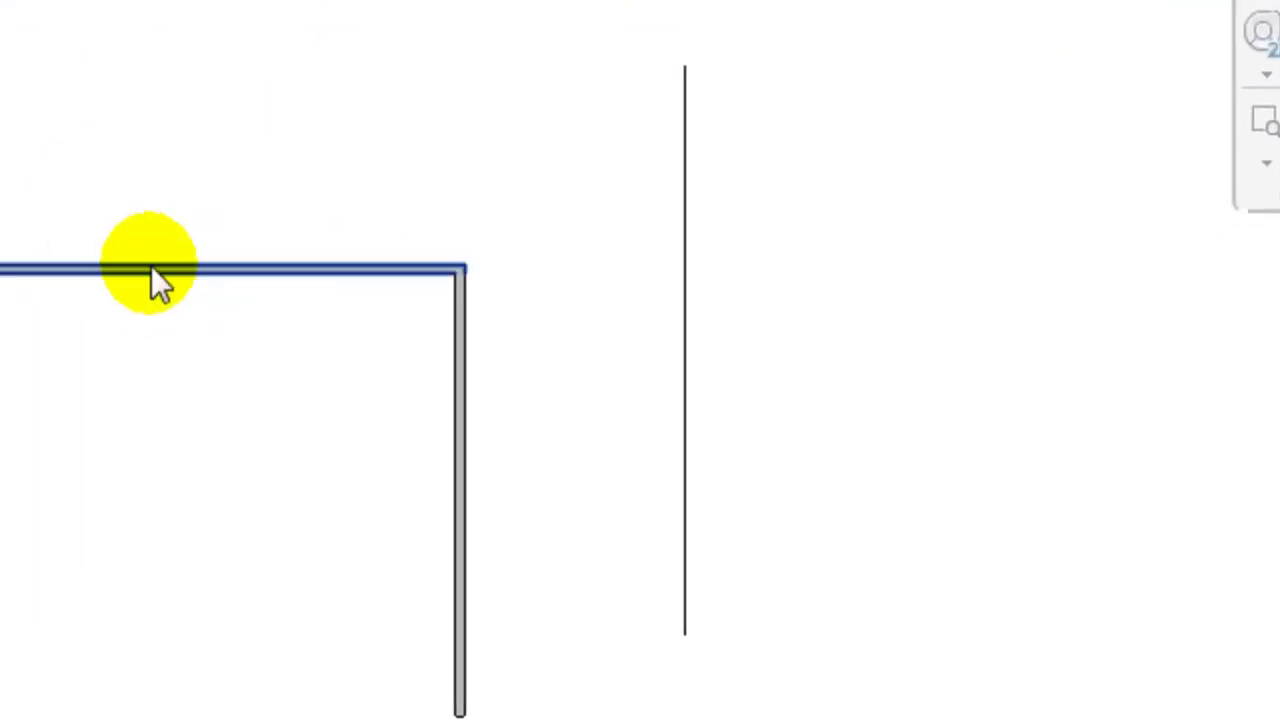
Step: Start moving the top horizontal wall with MV, fixing the base point on the wall
click(153, 268)
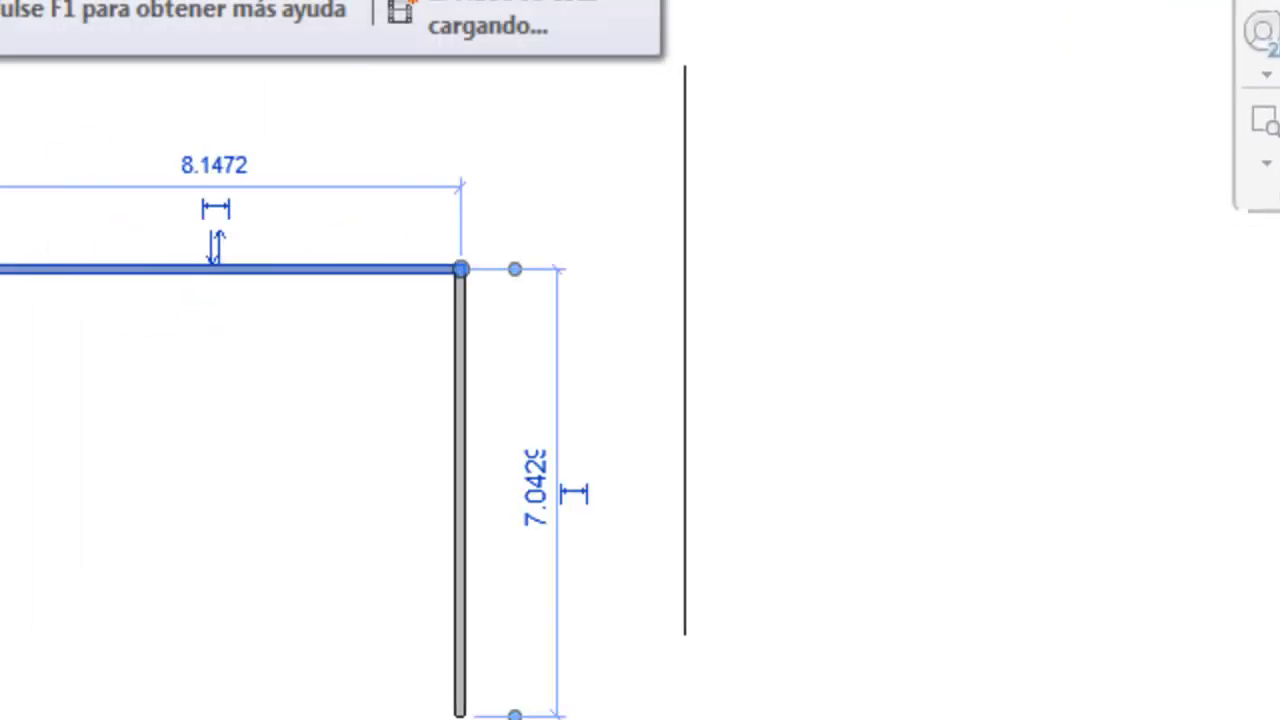
key(m)
key(v)
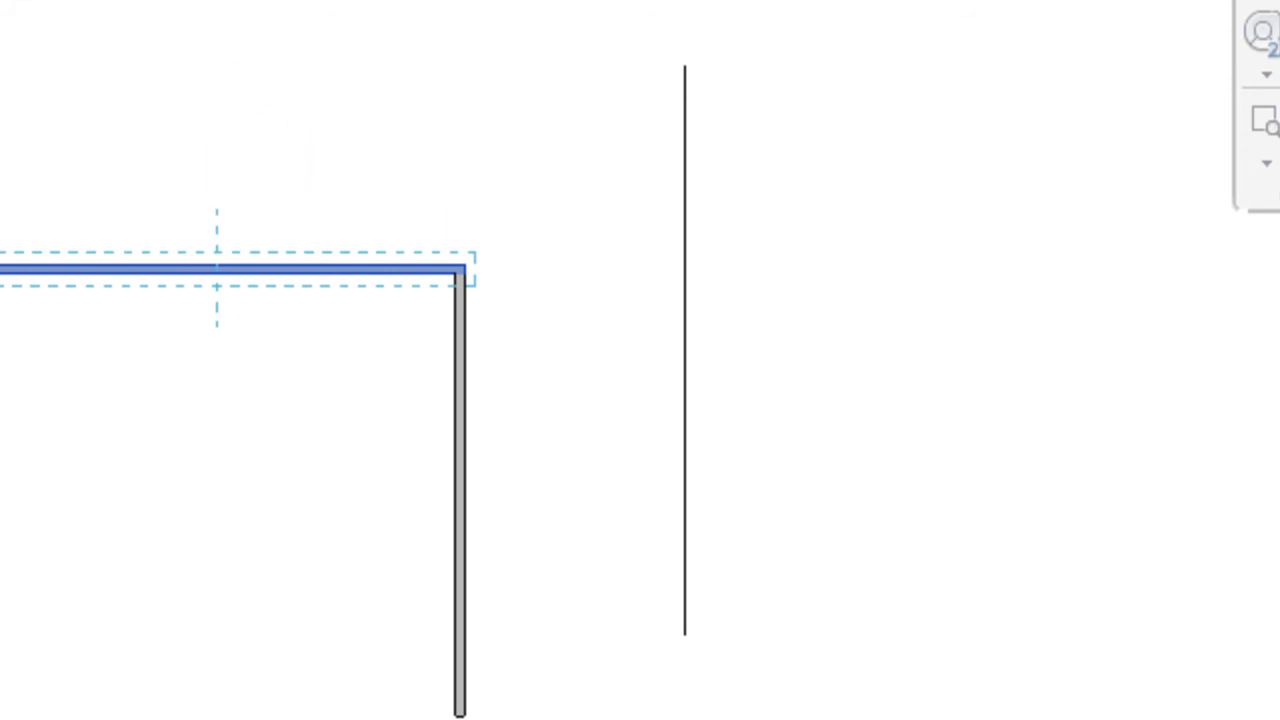
click(236, 271)
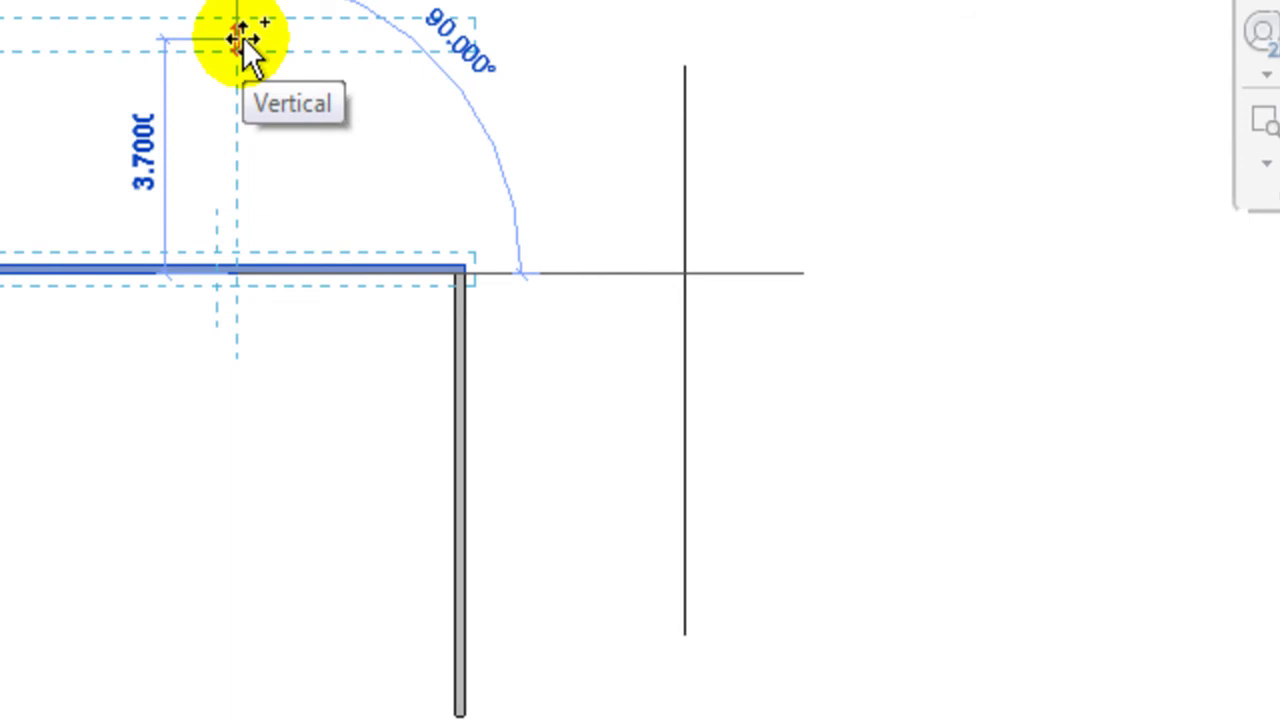
Step: Place the wall copy 4 m vertically above the original and deselect it
text(4)
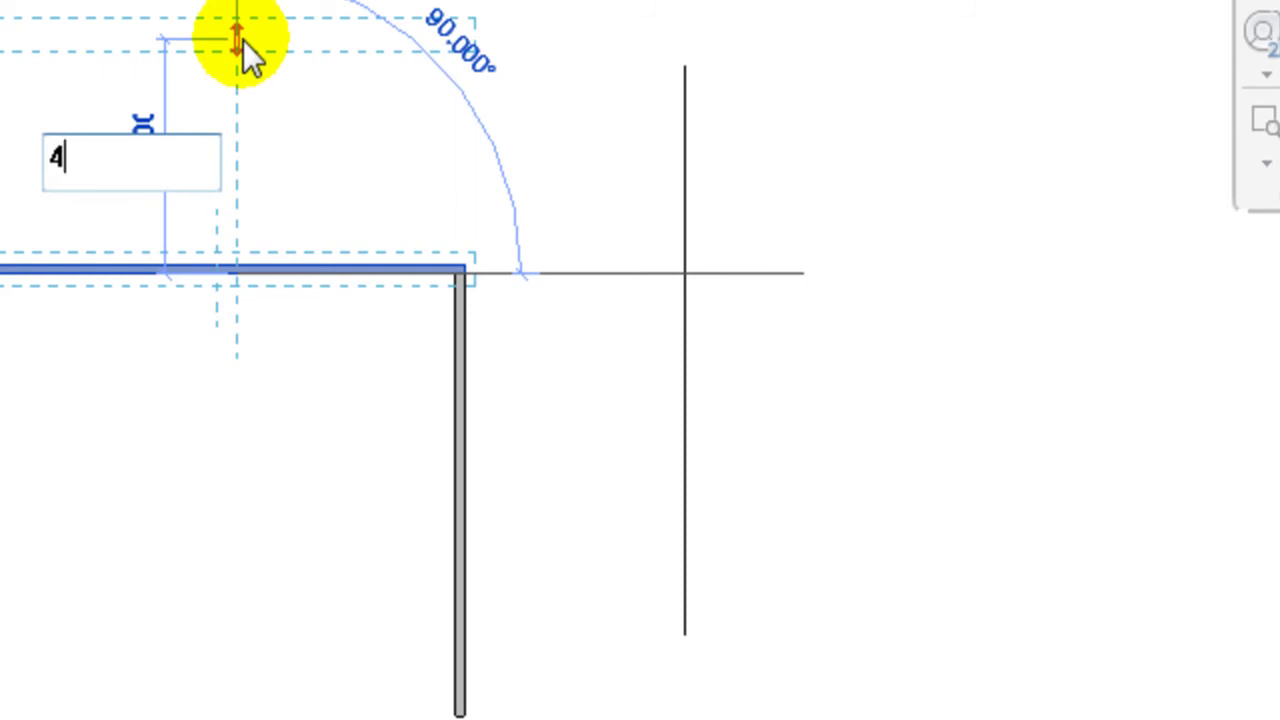
key(Return)
key(Escape)
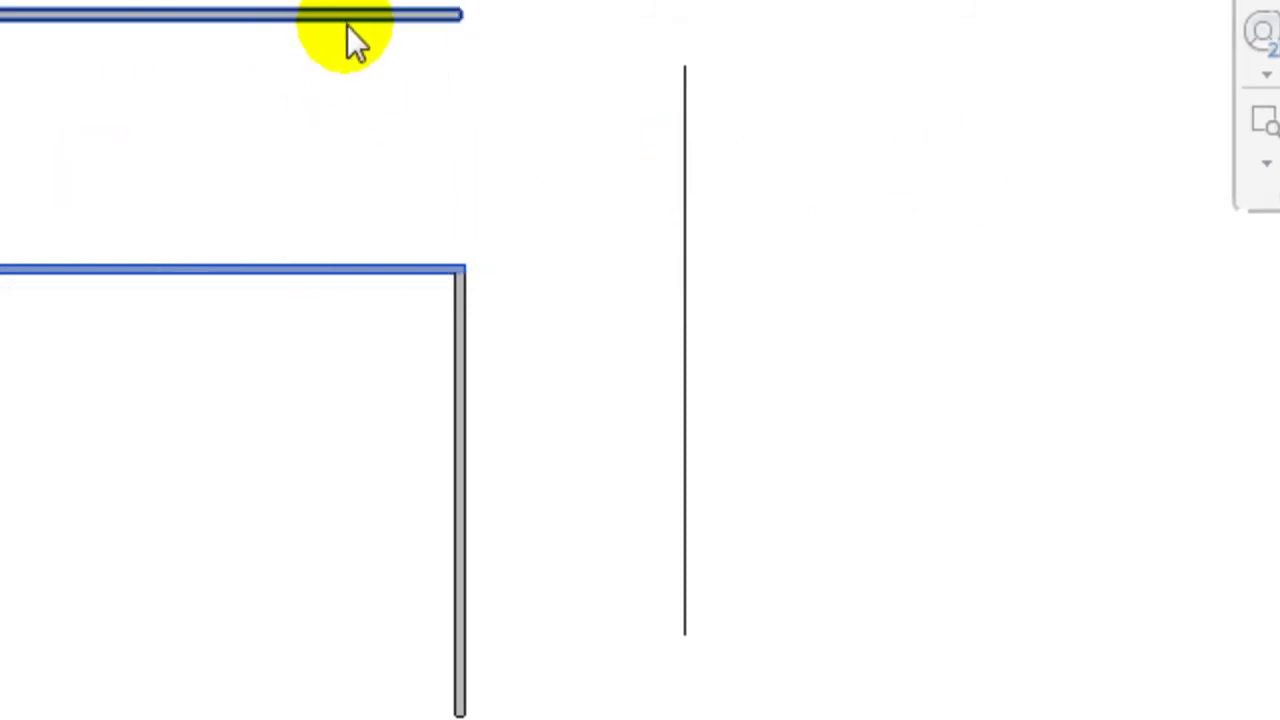
click(320, 135)
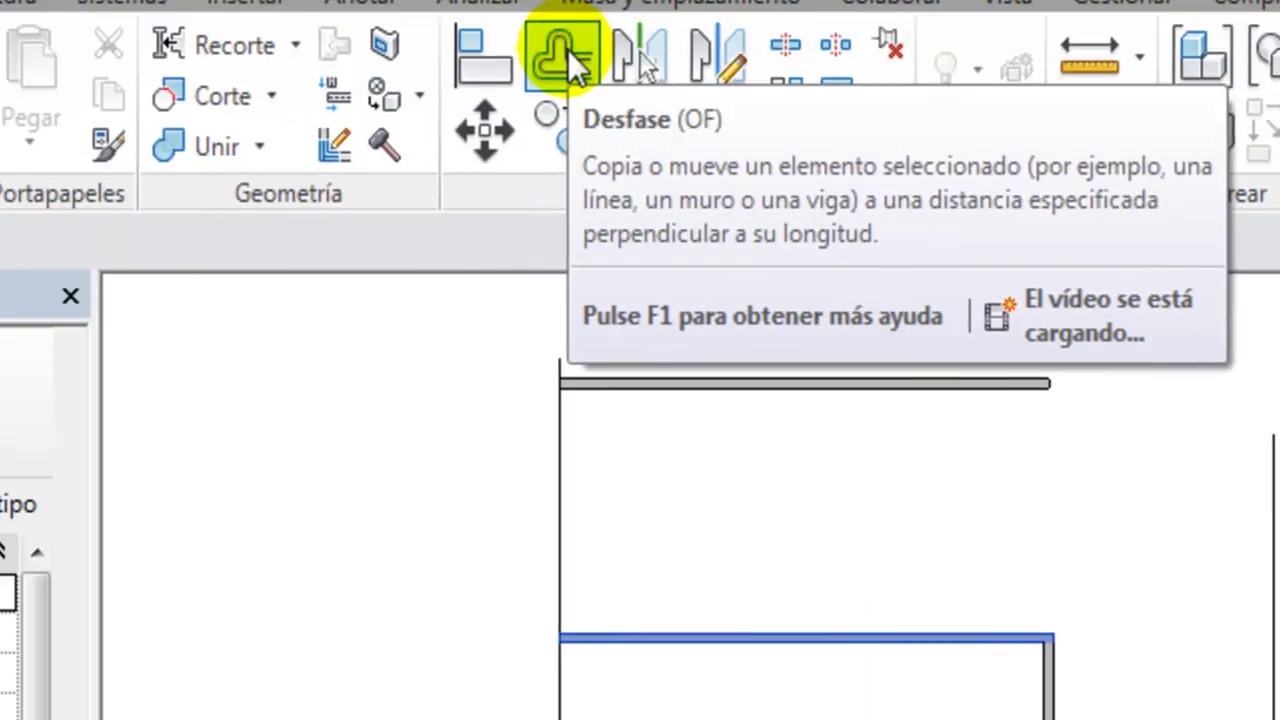
Step: Offset a copy of the top wall 0.6 m above it, with Copiar checked
click(697, 131)
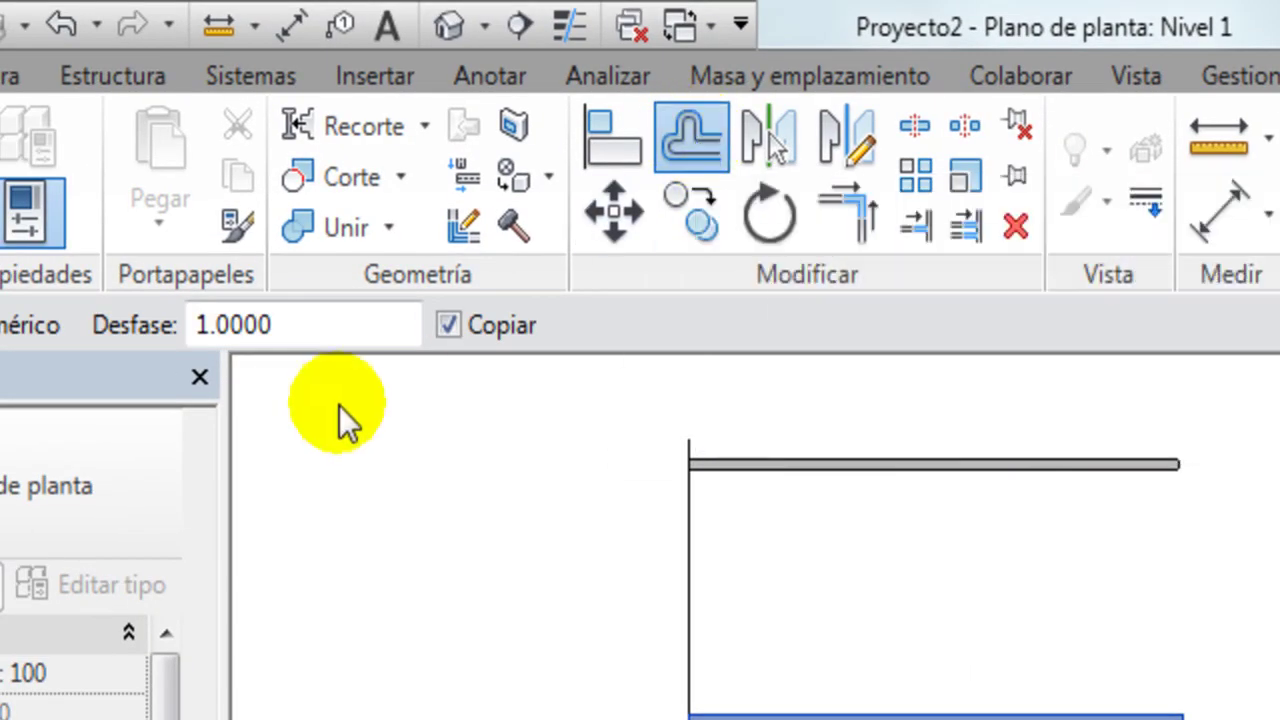
click(296, 316)
drag(296, 316, 134, 306)
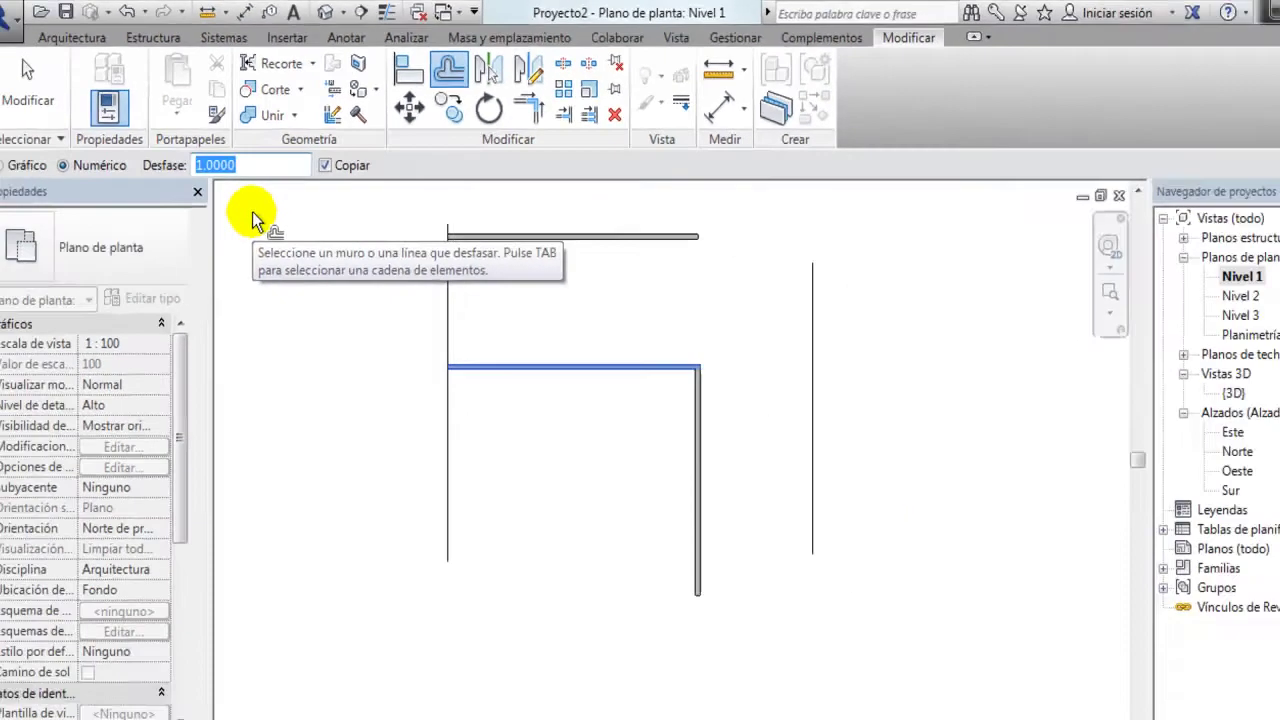
key(BackSpace)
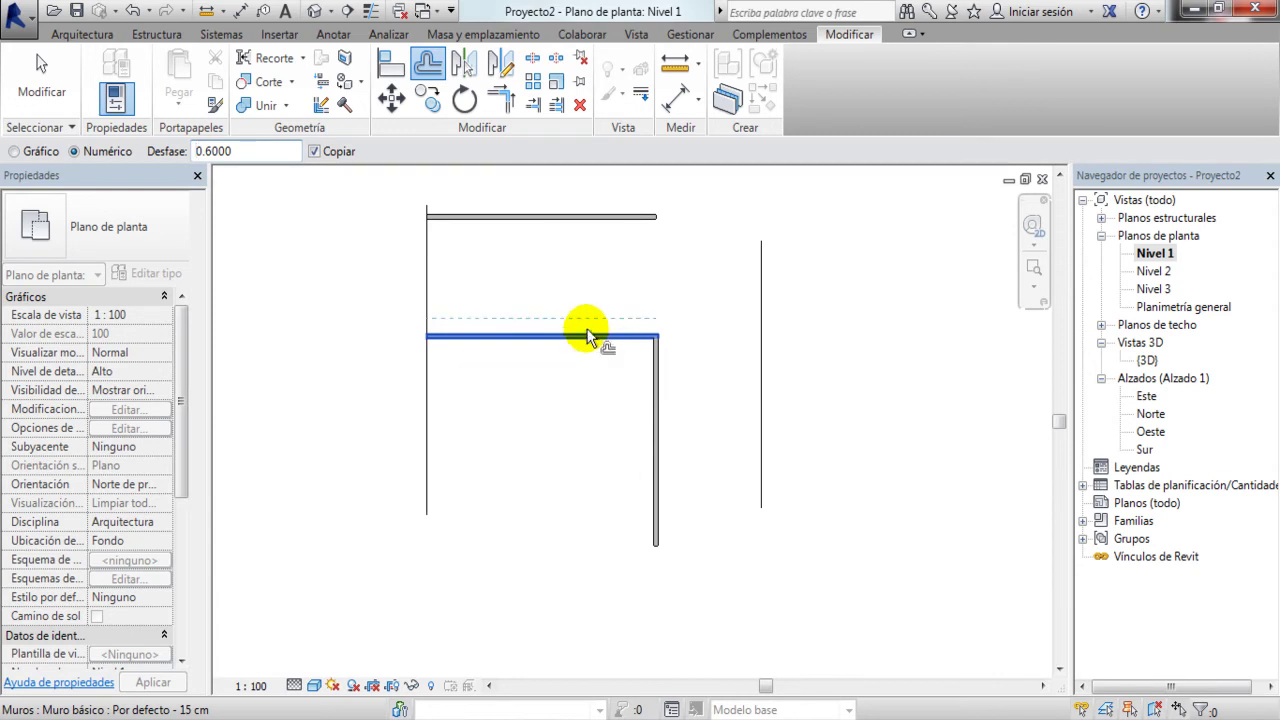
click(314, 152)
click(314, 152)
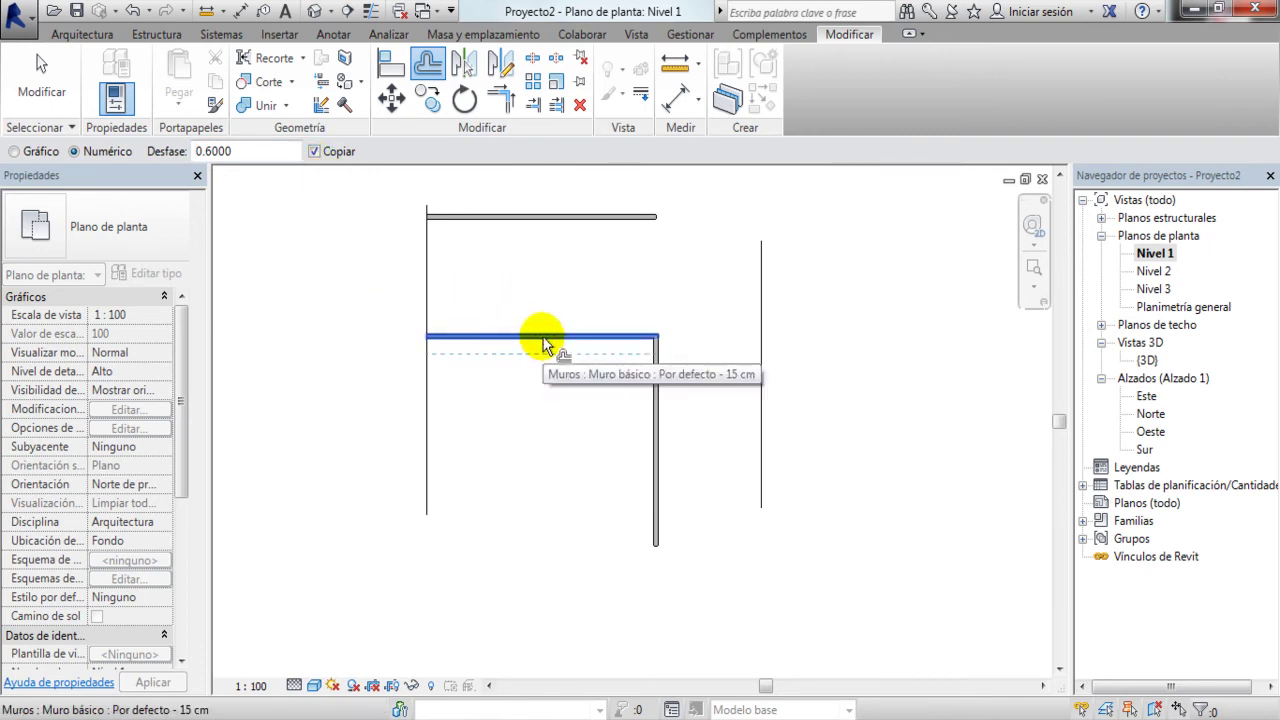
scroll(543, 326, up, 1)
scroll(548, 325, up, 2)
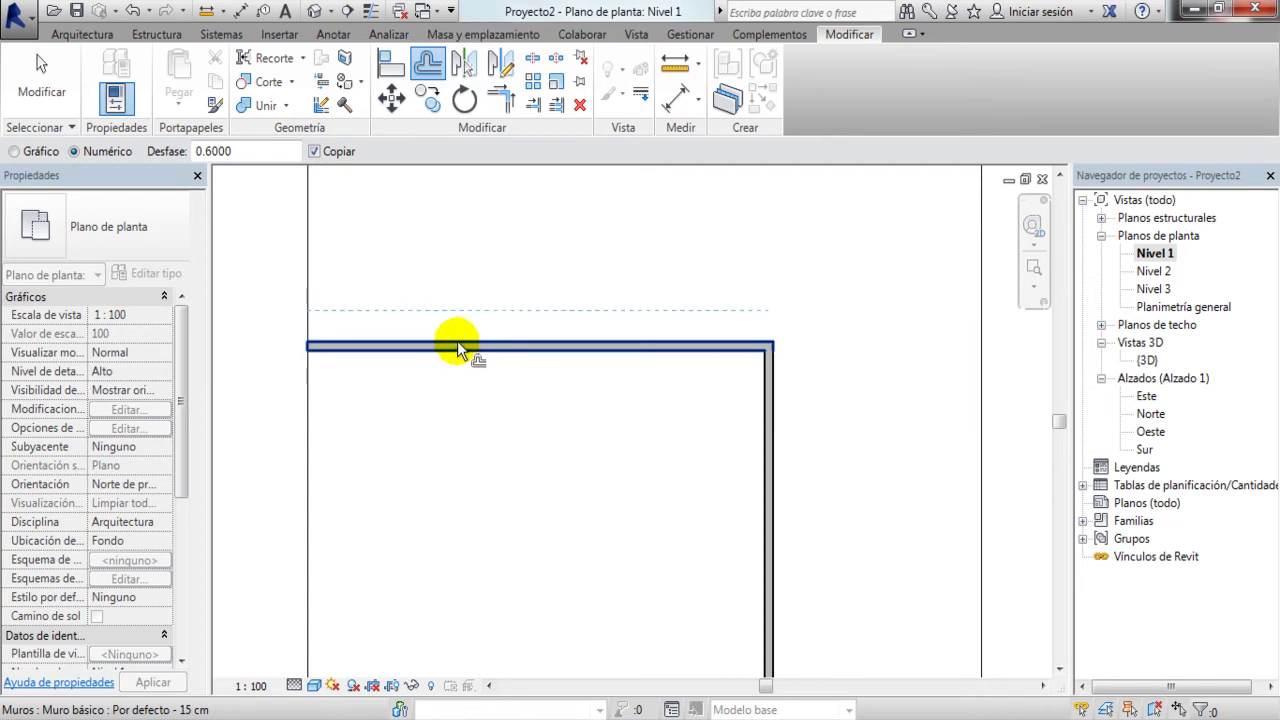
click(458, 349)
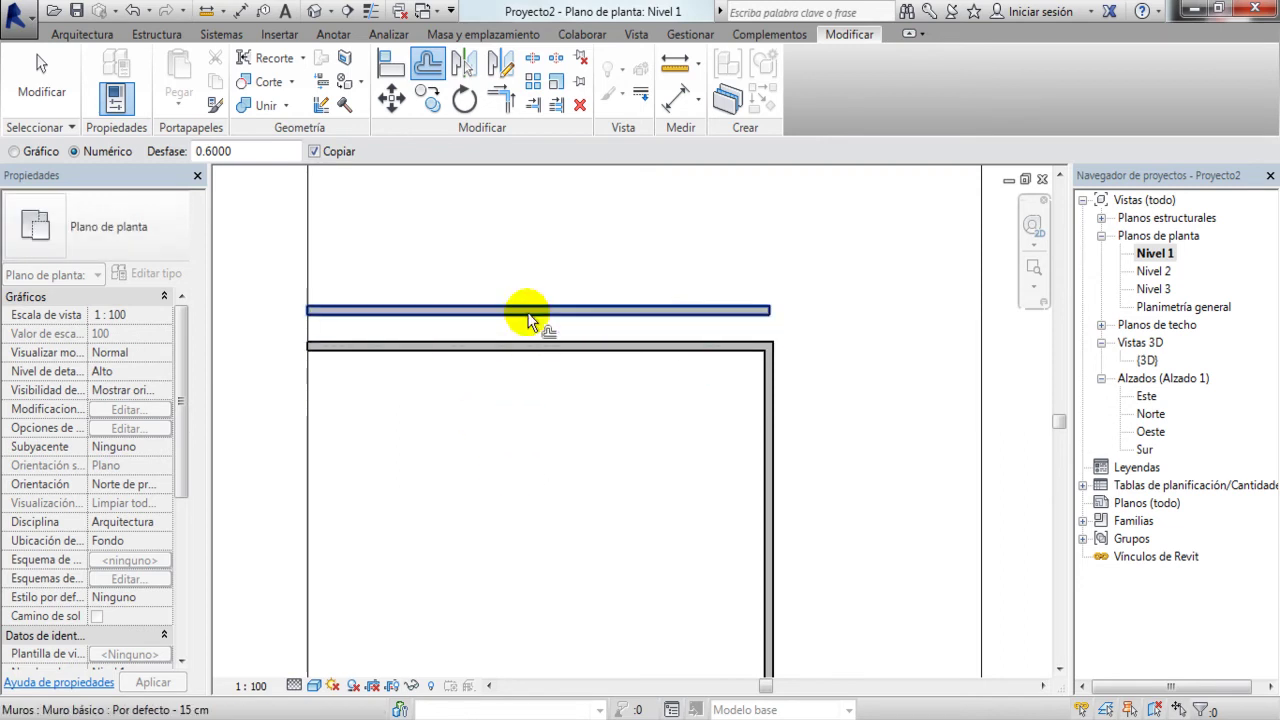
key(Escape)
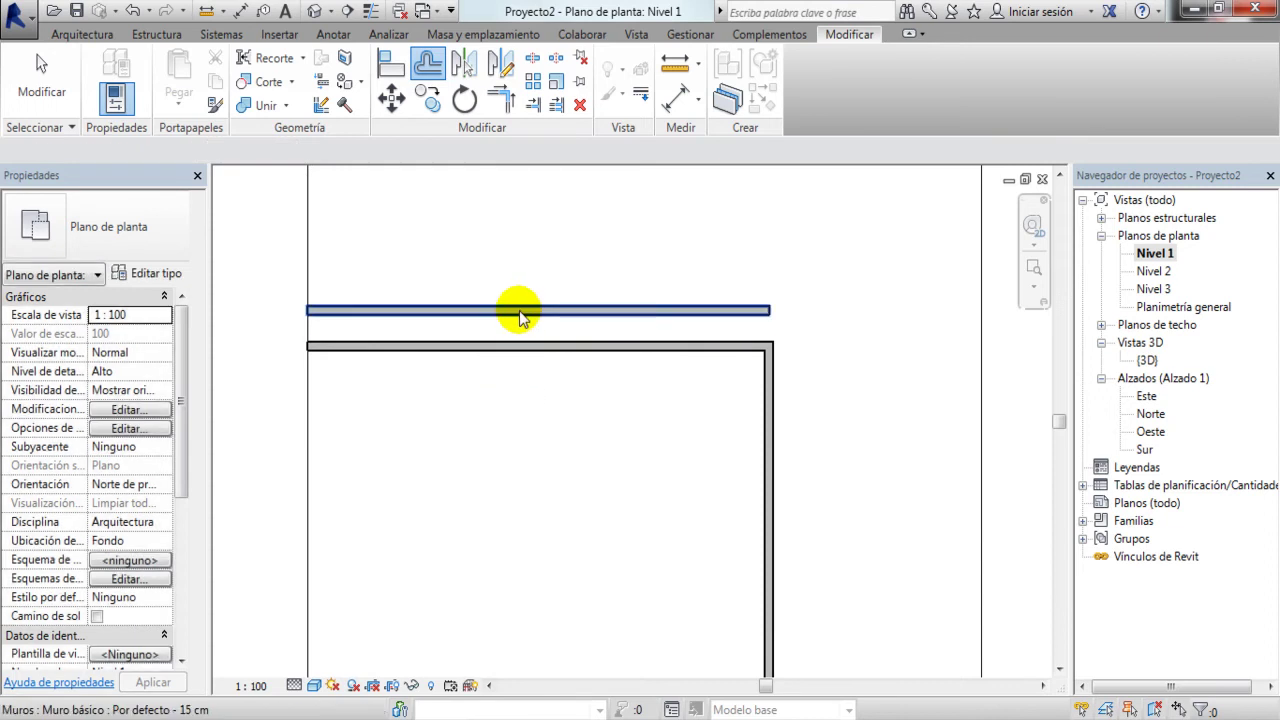
key(Escape)
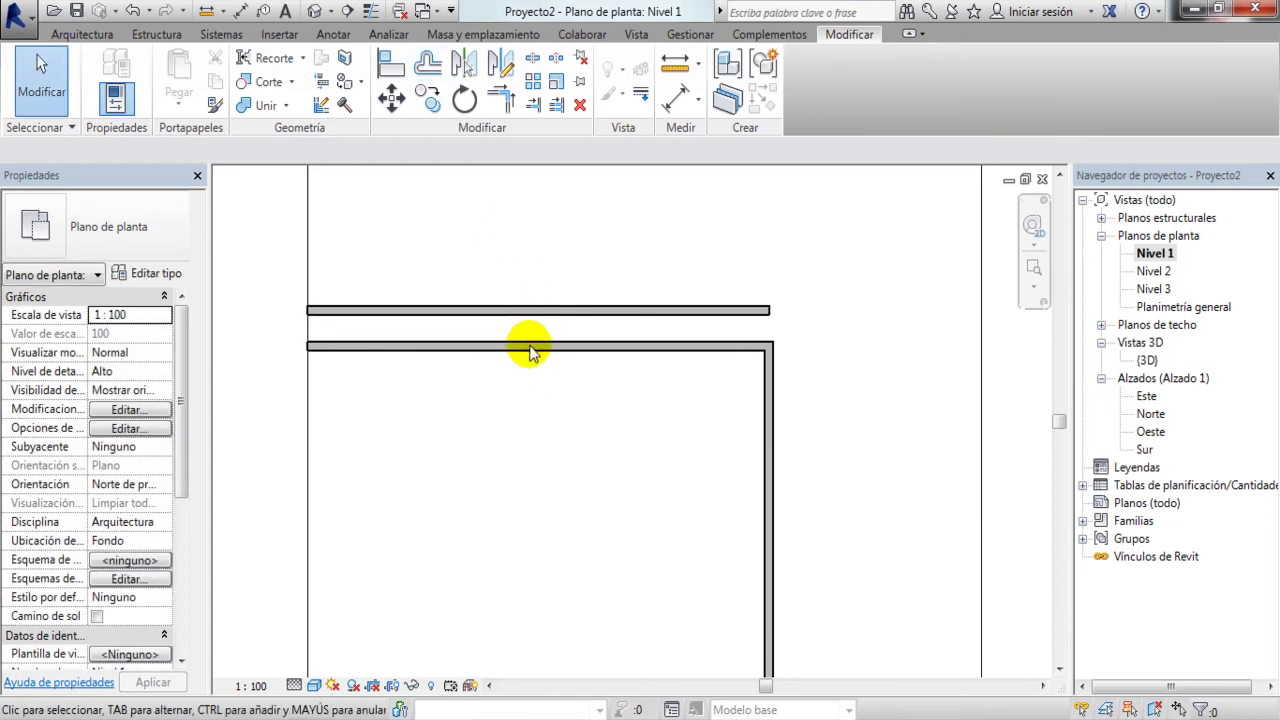
Step: Shift the room's top wall 1.2 m down using Offset with Copiar unchecked
click(511, 262)
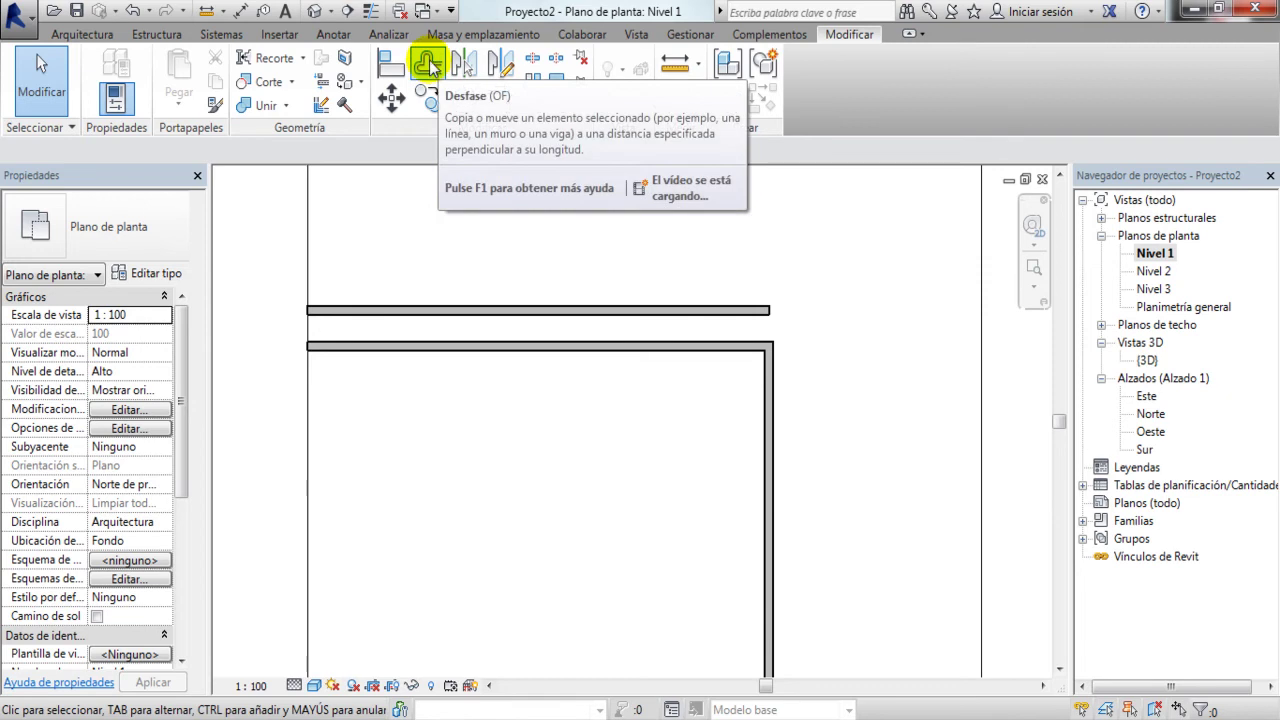
click(428, 66)
drag(255, 152, 180, 151)
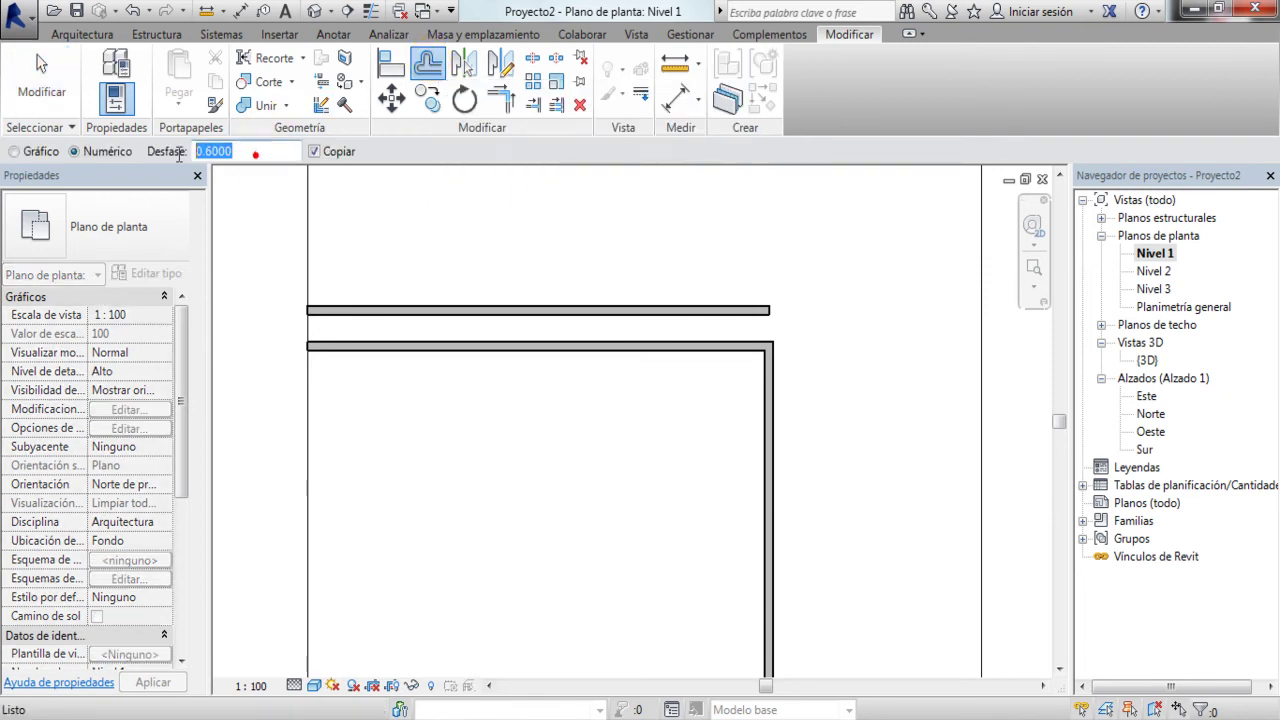
text(1.2)
click(314, 151)
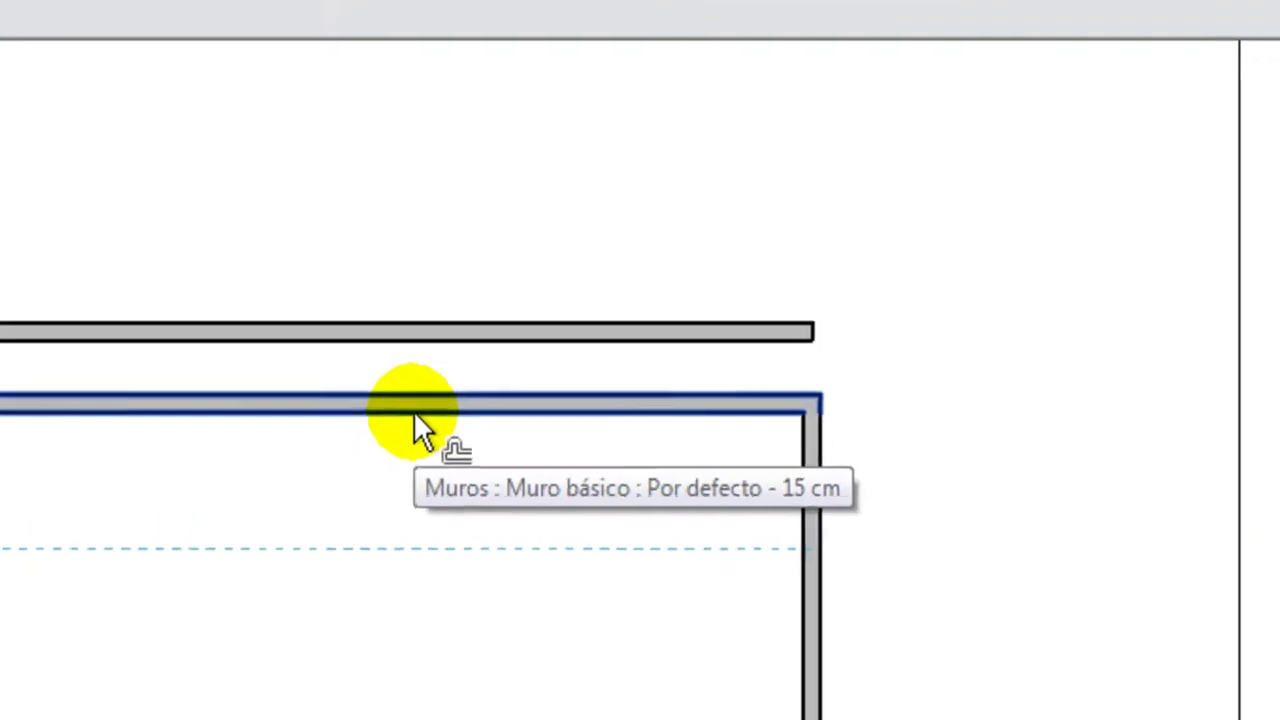
click(394, 419)
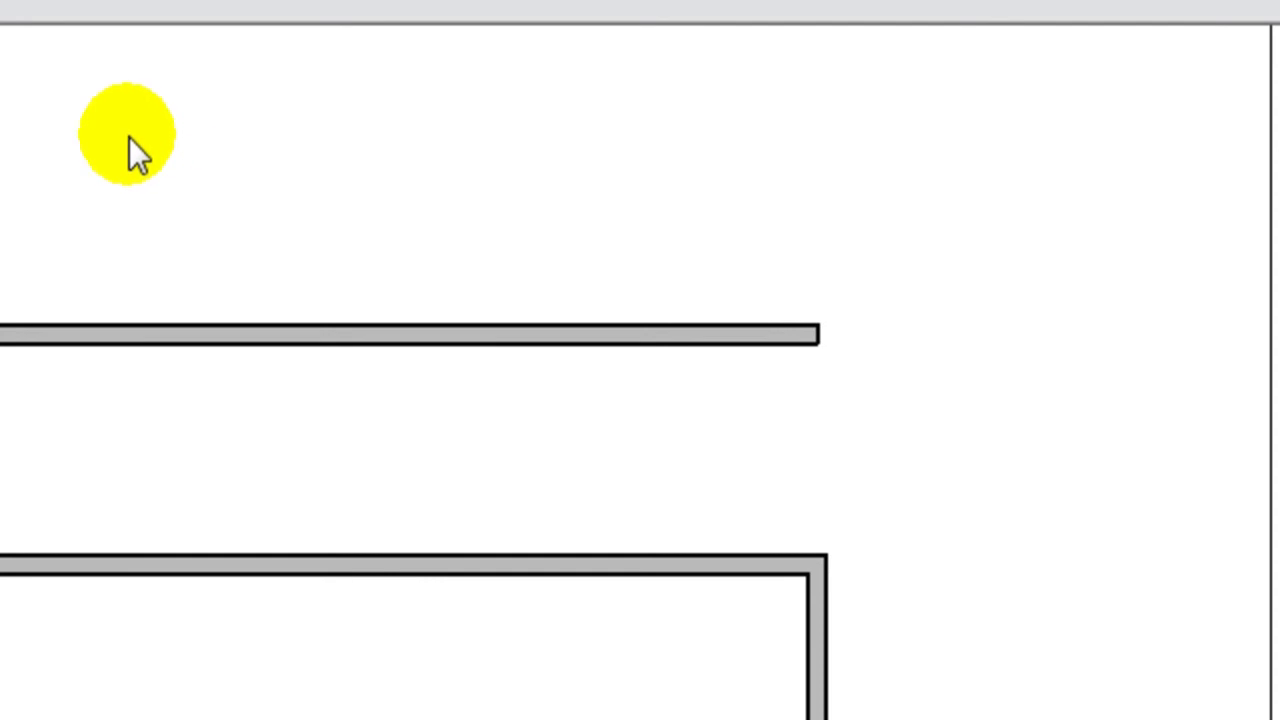
click(128, 137)
scroll(237, 232, down, 2)
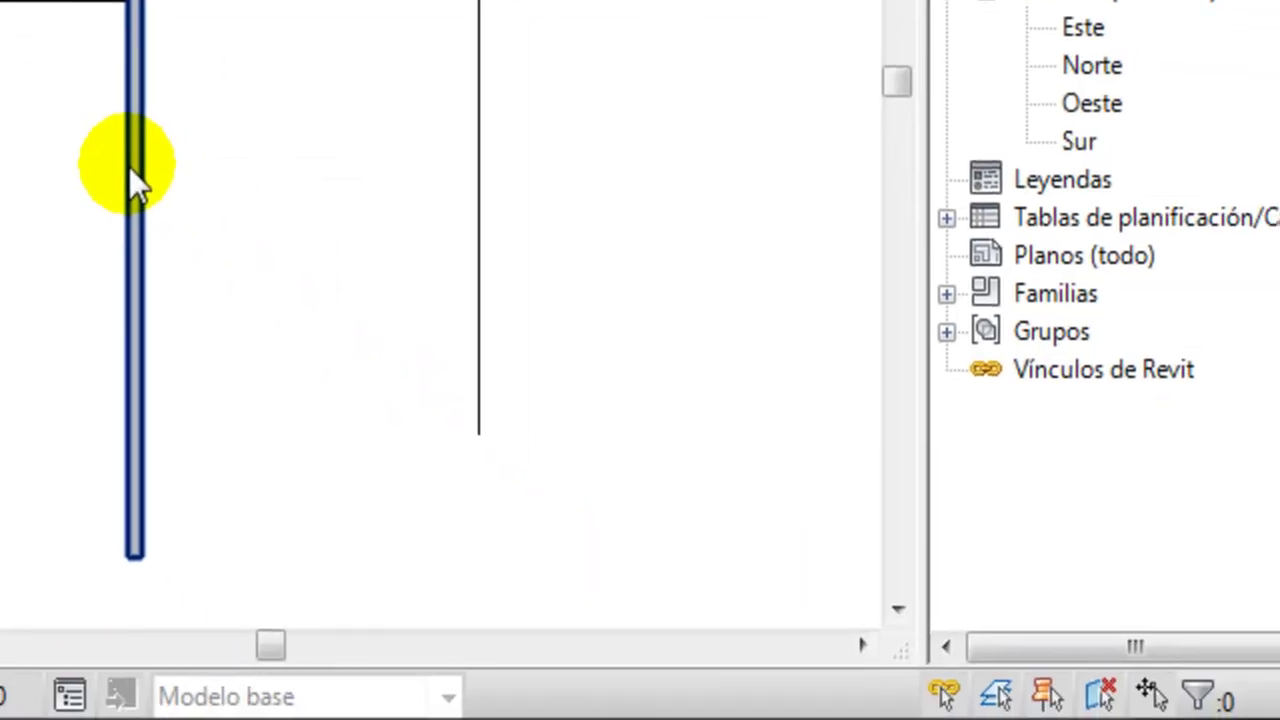
Step: Mirror the right wall across a vertical axis through the top wall's midpoint
click(131, 170)
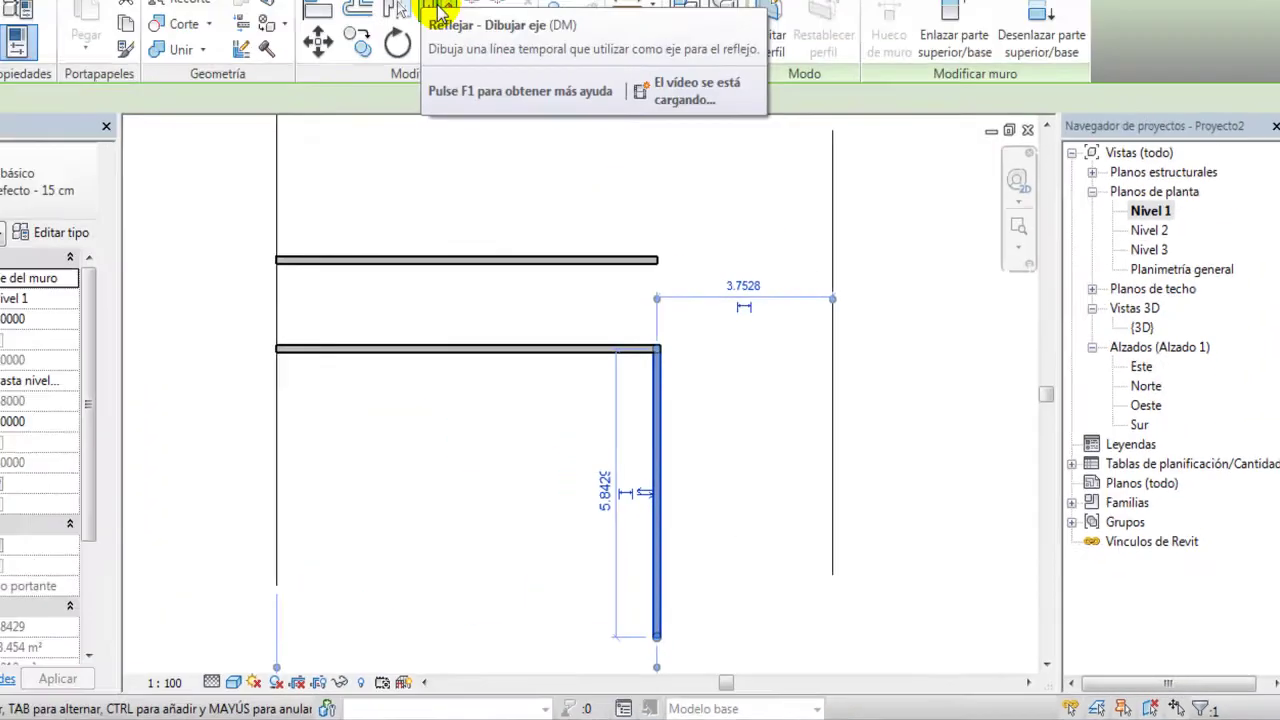
click(500, 65)
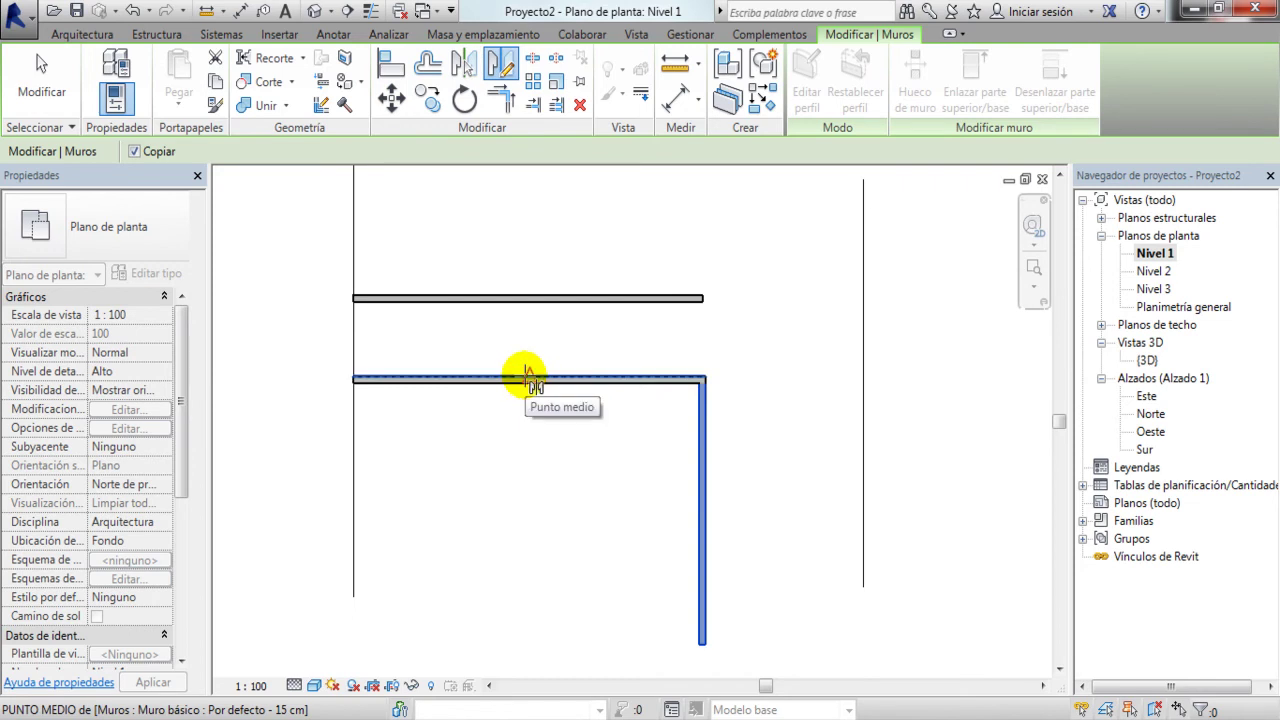
click(529, 378)
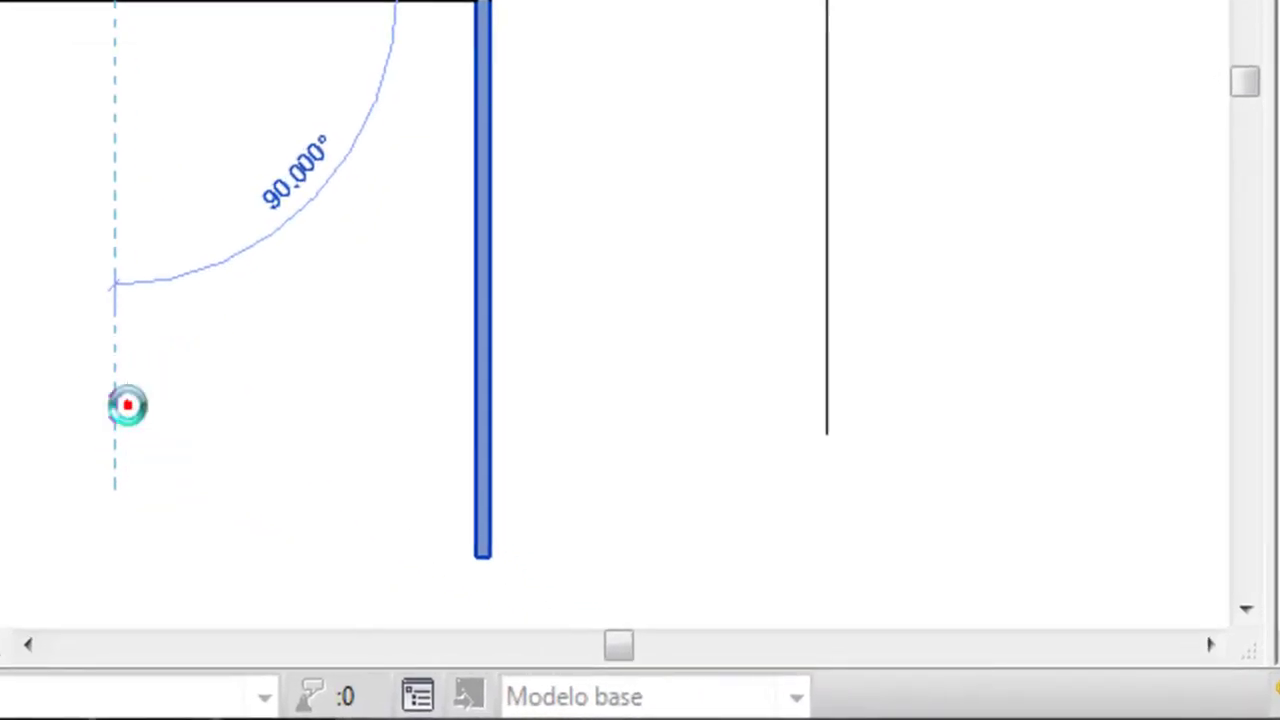
click(534, 573)
click(129, 412)
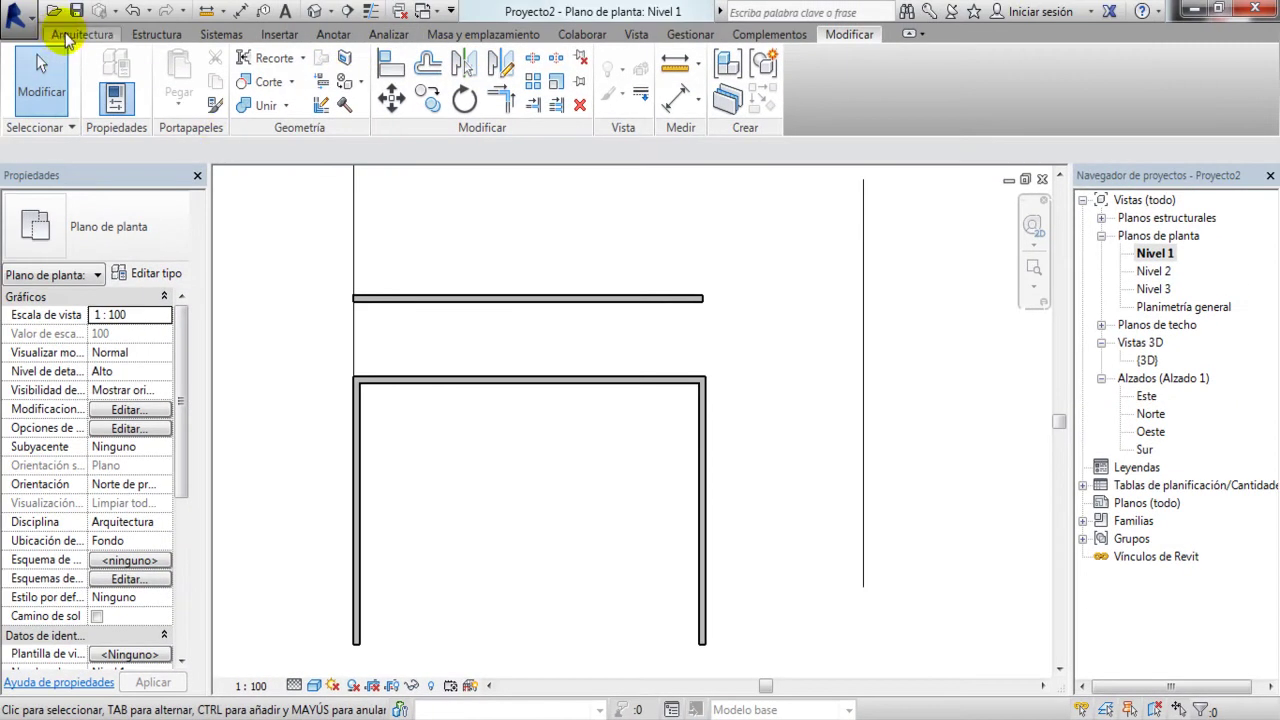
click(72, 33)
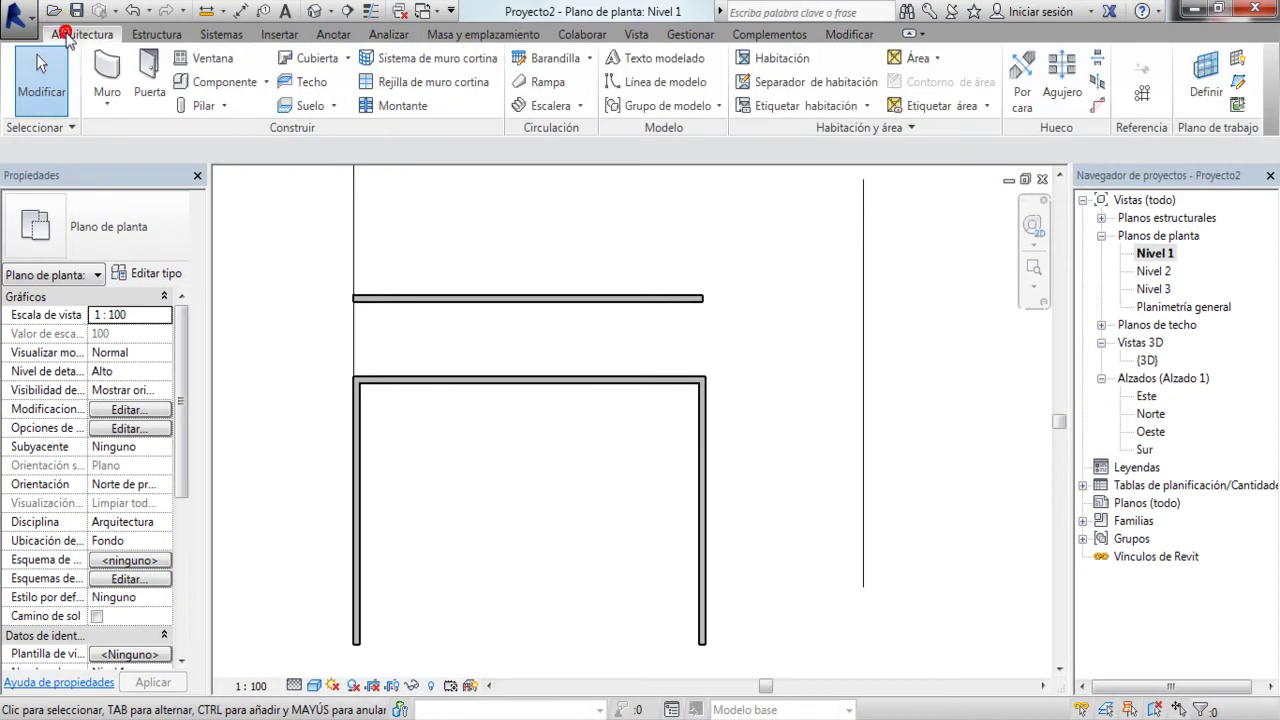
click(634, 82)
click(567, 610)
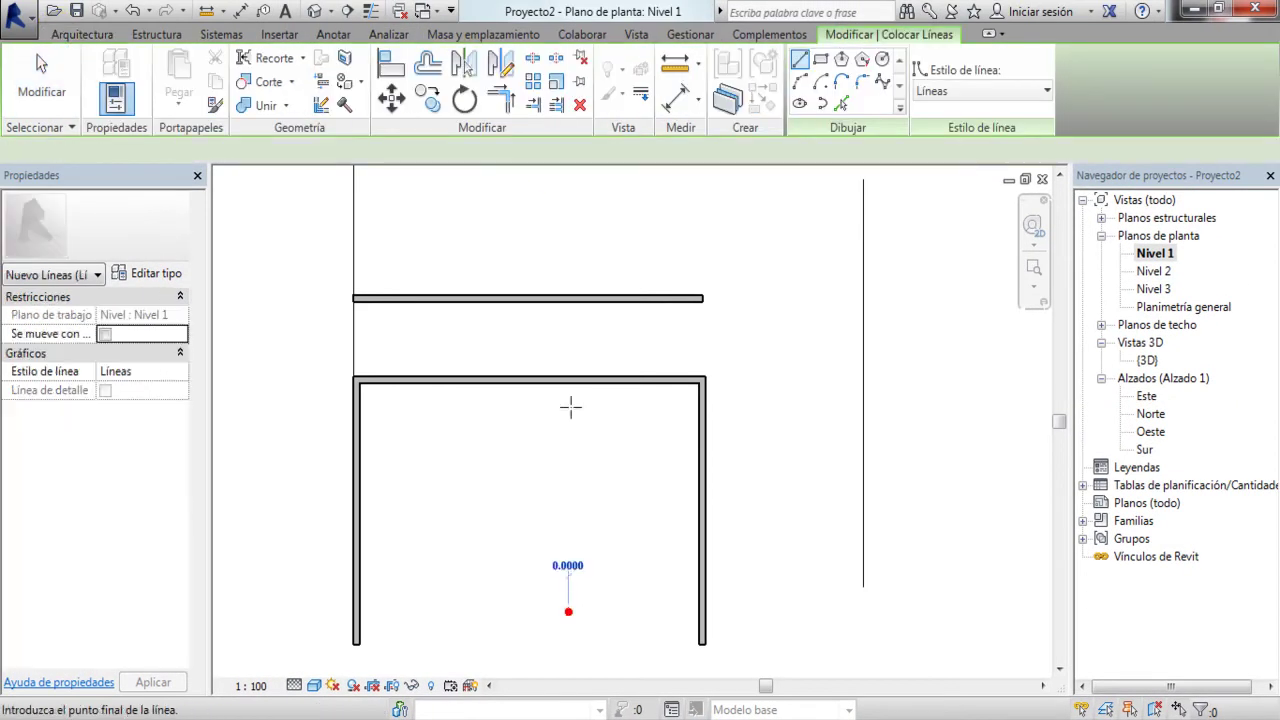
click(567, 203)
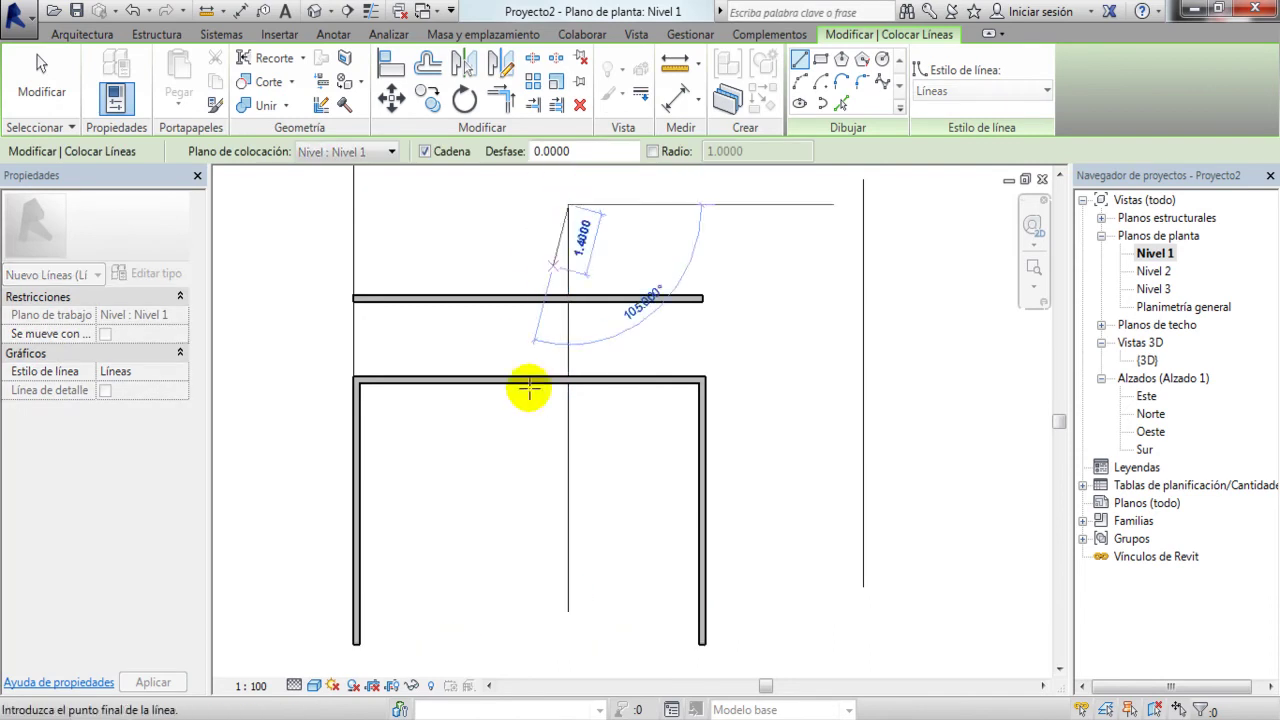
key(Escape)
key(Escape)
click(700, 470)
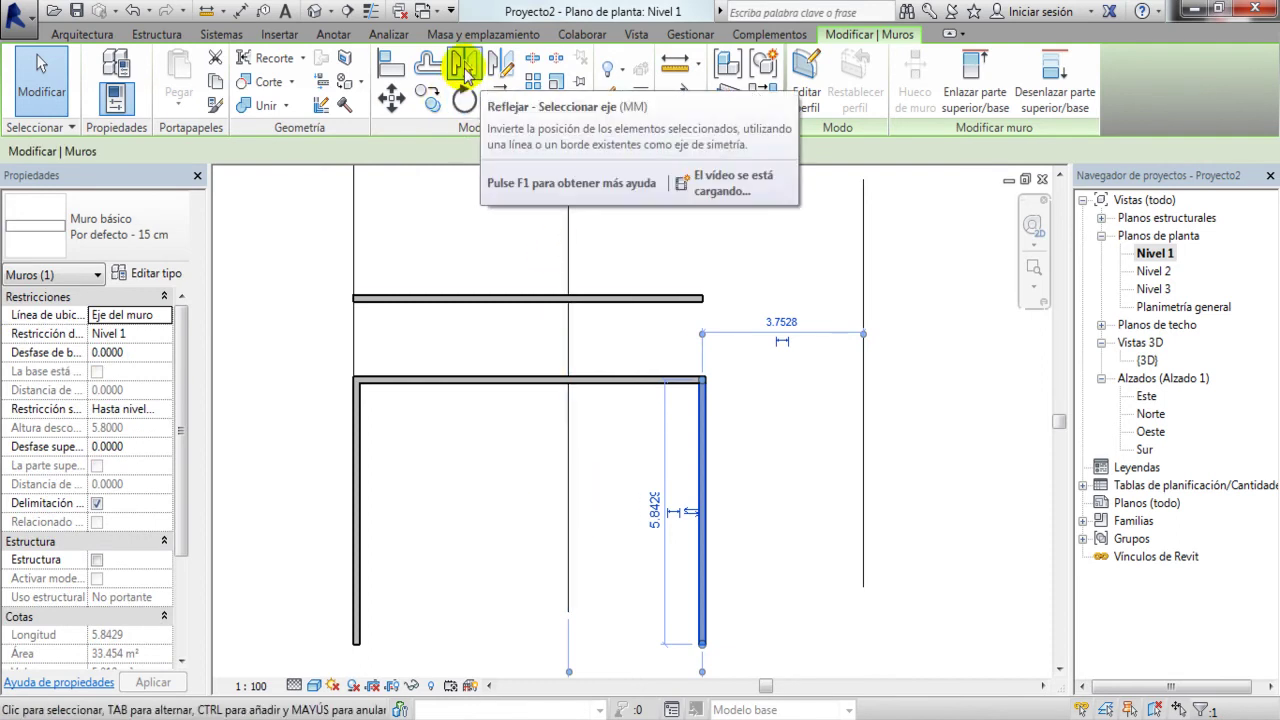
click(465, 68)
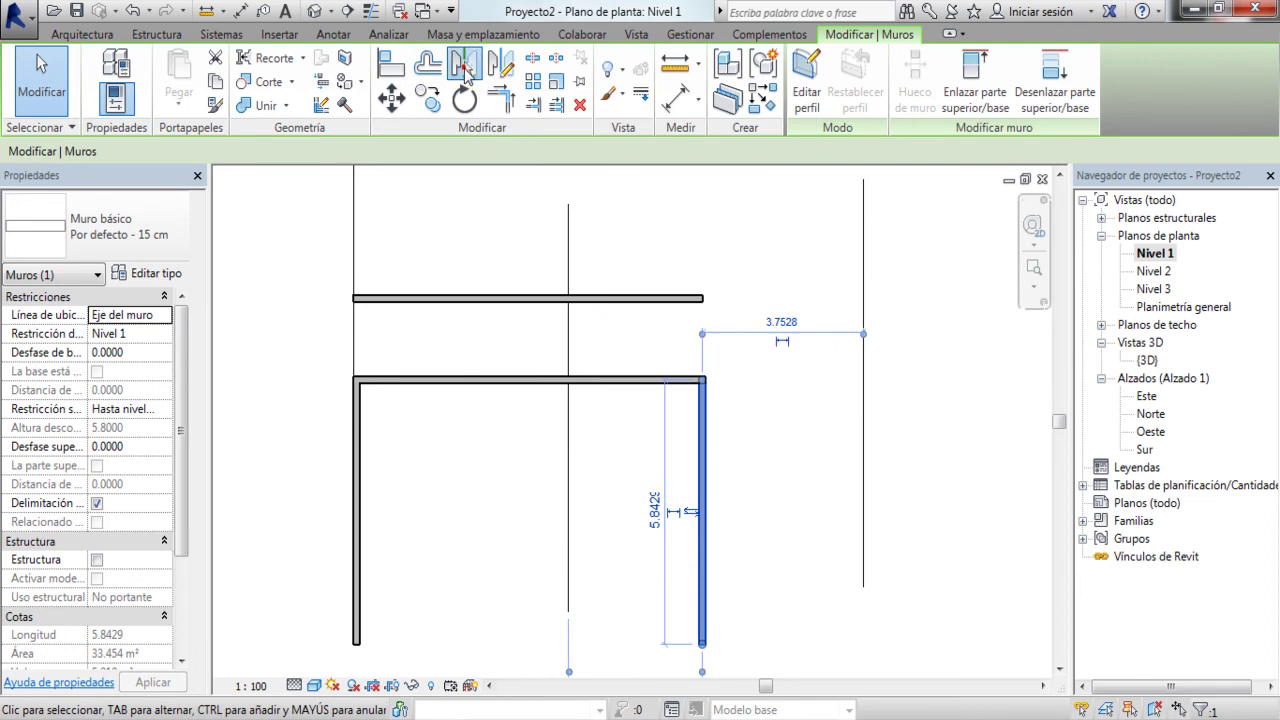
click(568, 340)
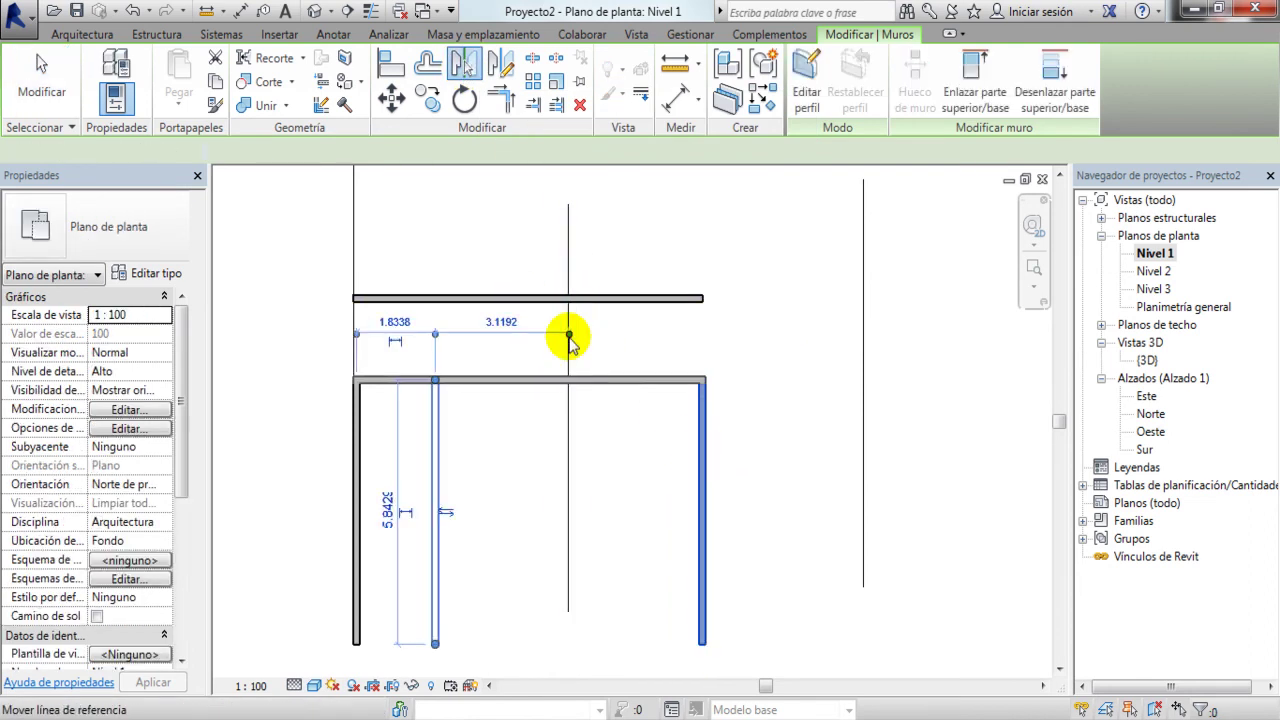
click(505, 525)
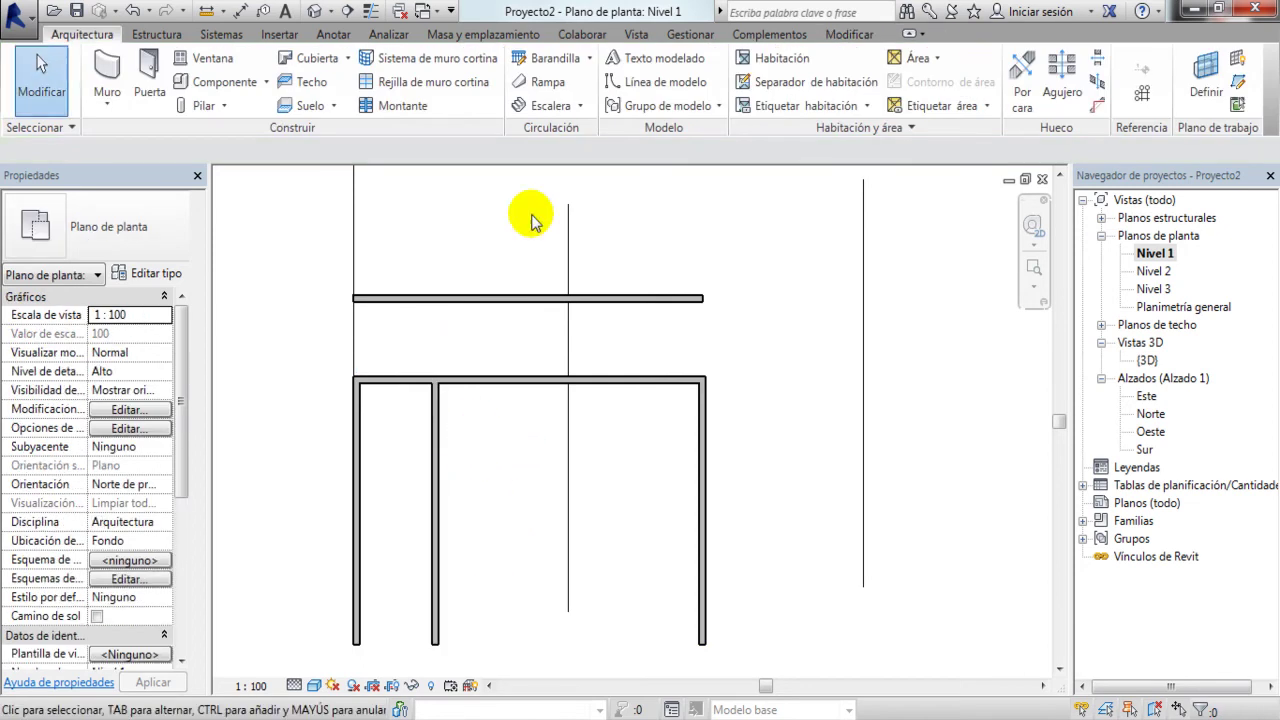
scroll(568, 300, down, 1)
scroll(640, 452, up, 1)
scroll(608, 440, up, 1)
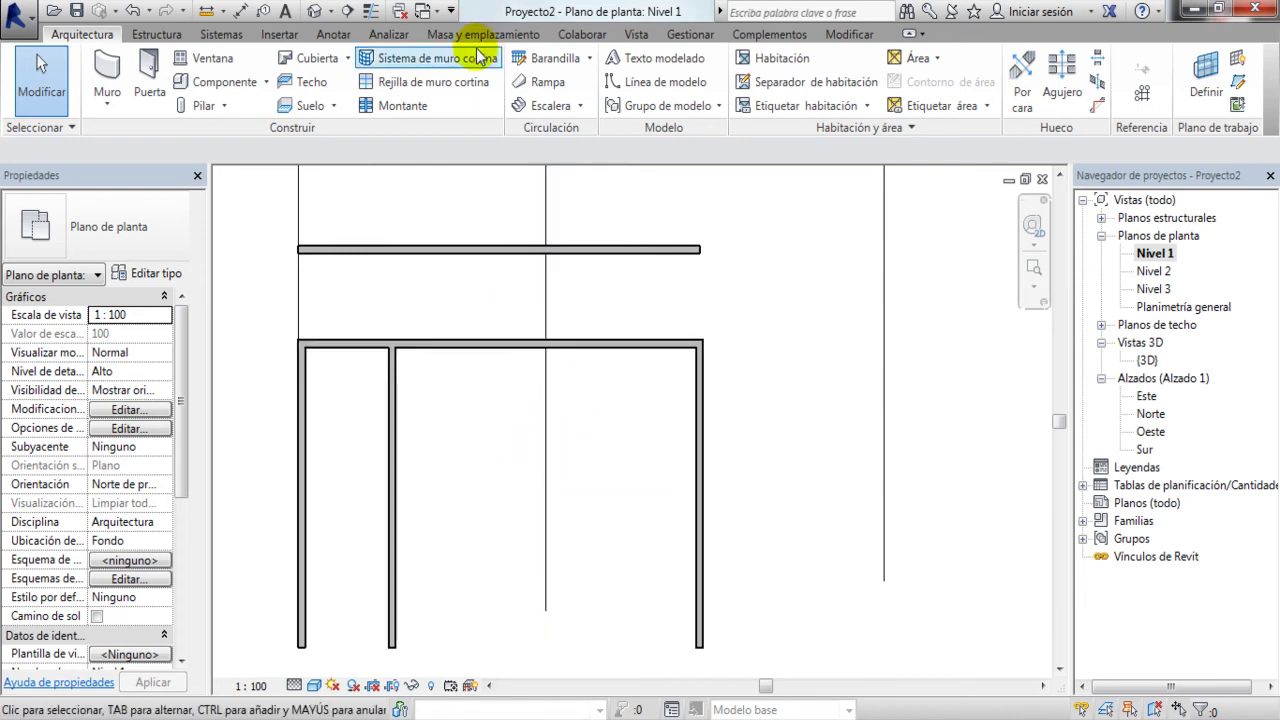
Step: Extend the vertical wall up to the horizontal wall with Recortar/Extender varios elementos
click(840, 36)
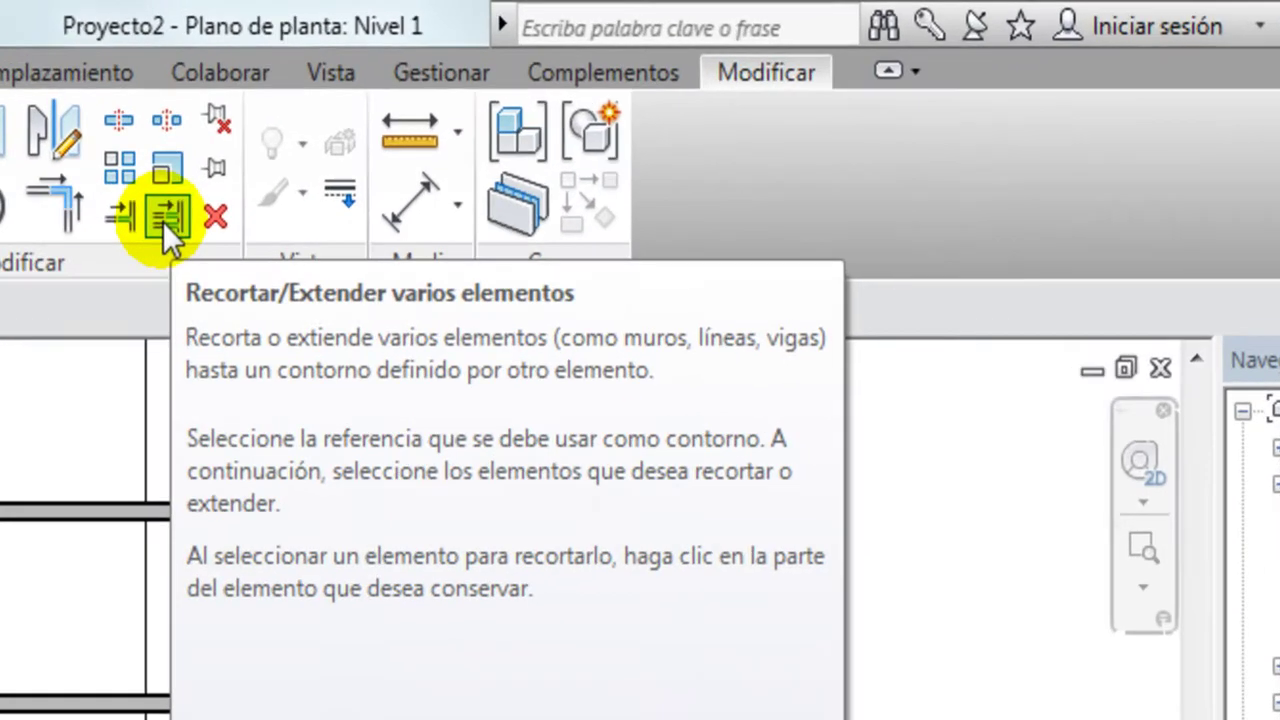
click(556, 106)
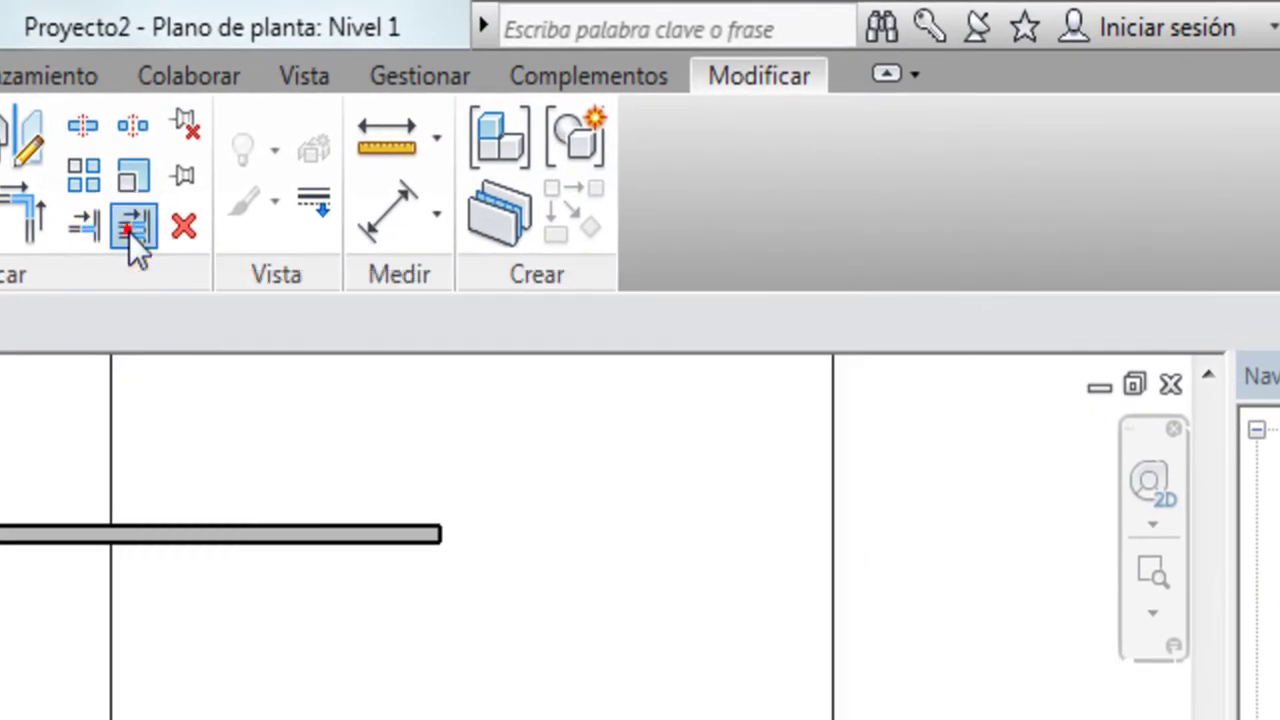
click(152, 545)
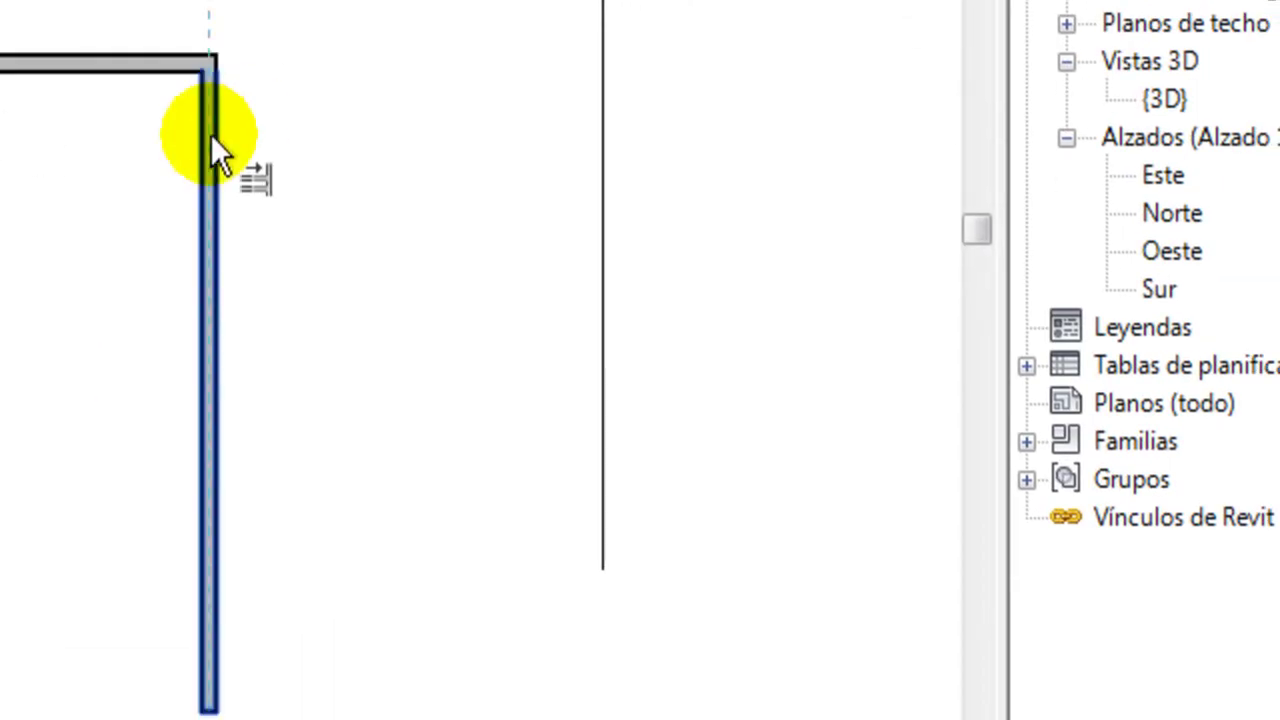
click(210, 135)
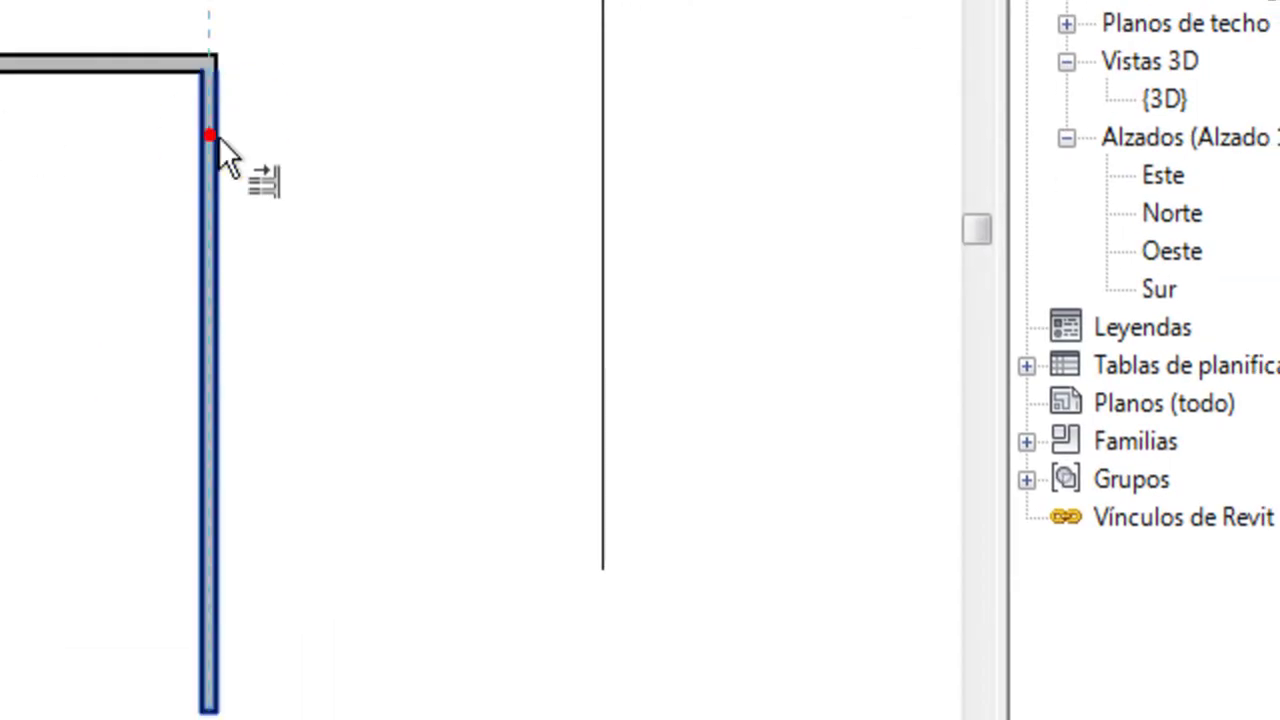
click(4, 268)
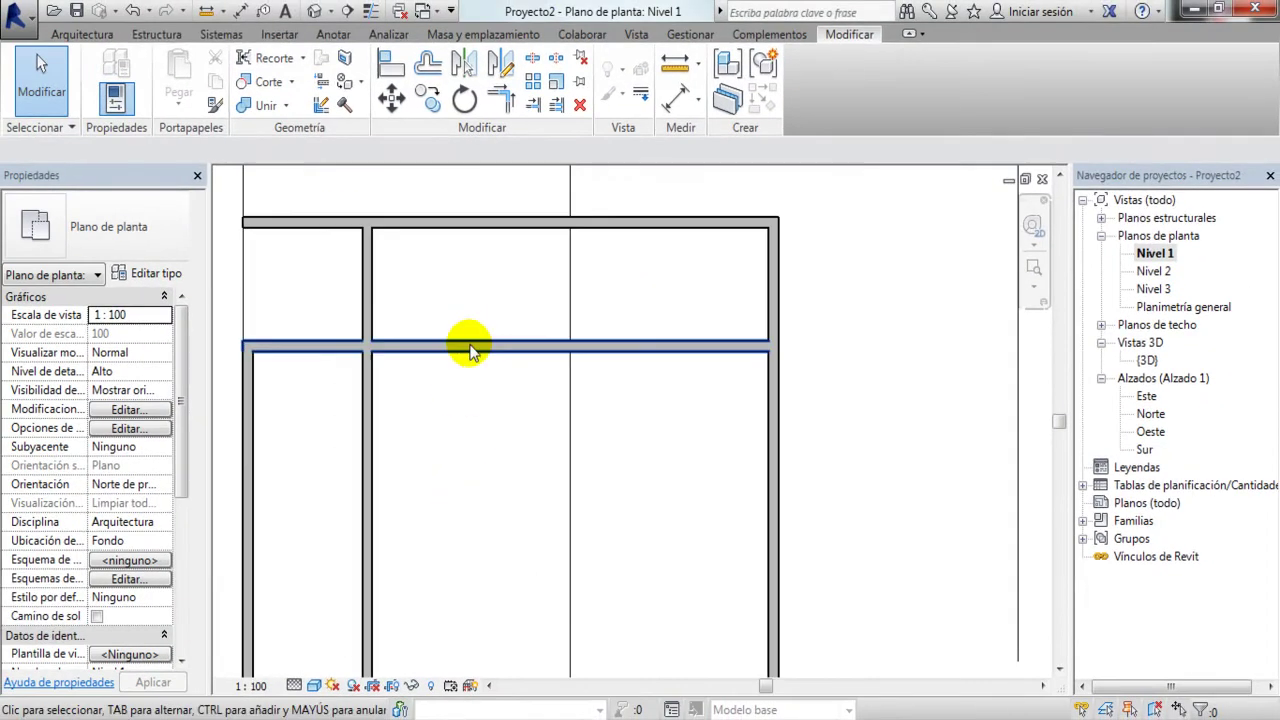
scroll(523, 557, down, 3)
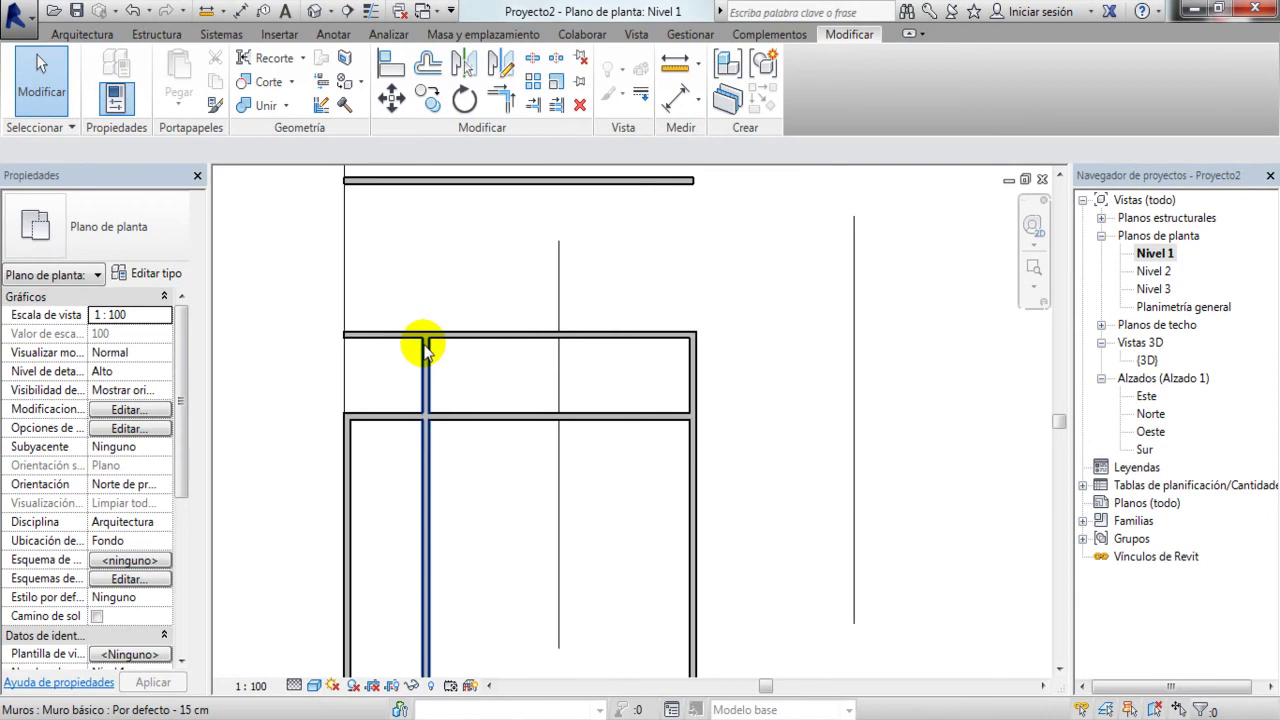
scroll(465, 335, up, 2)
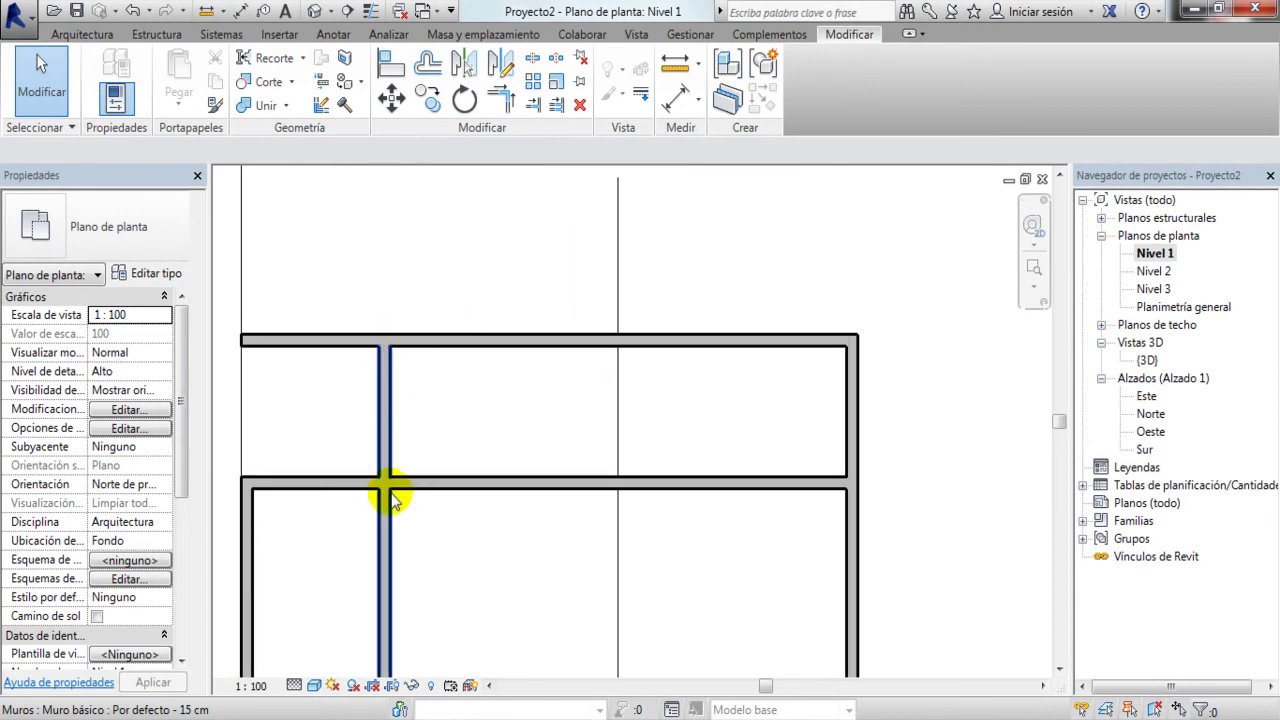
Step: Trim the top wall back to the inner partition with Recortar/Extender elemento simple
click(533, 104)
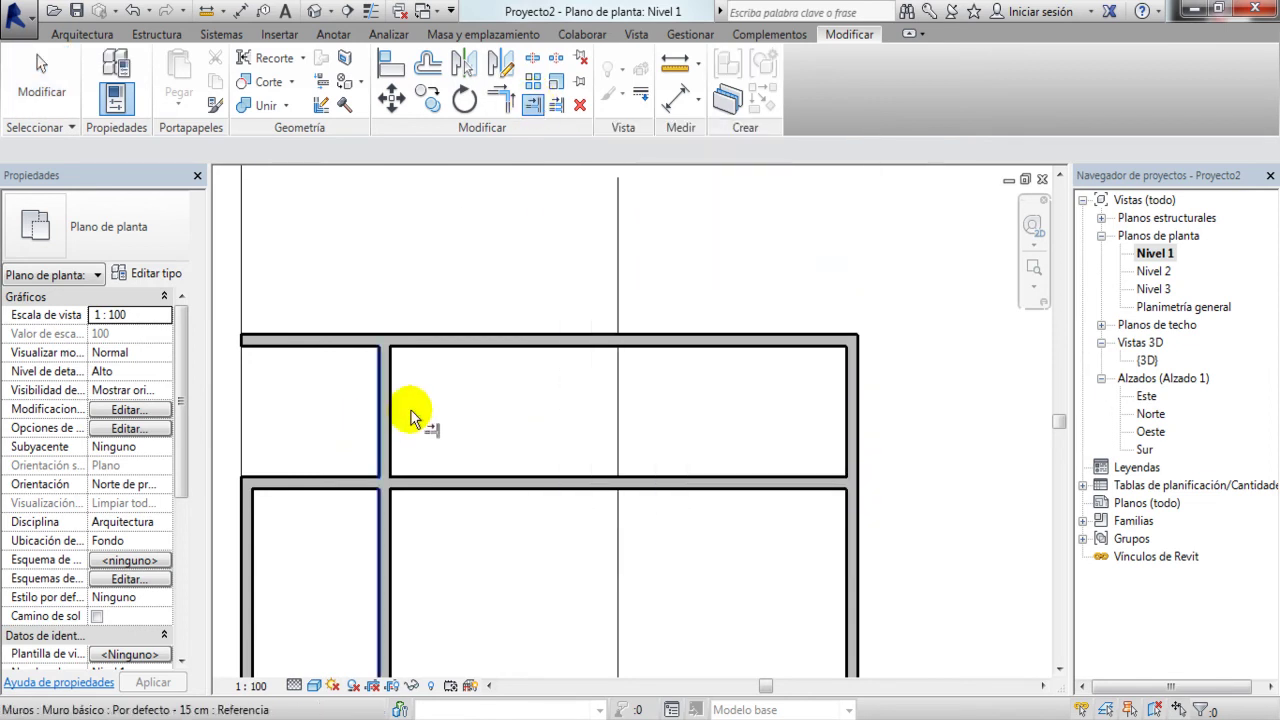
click(395, 373)
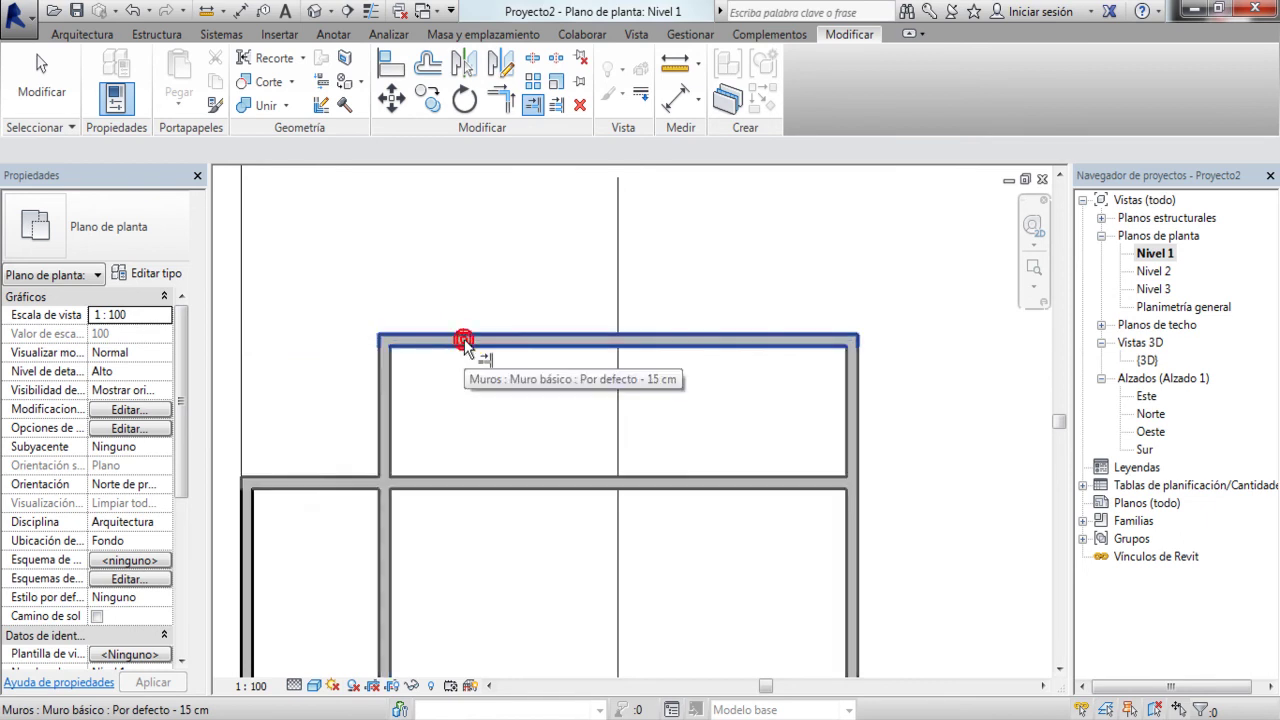
click(462, 342)
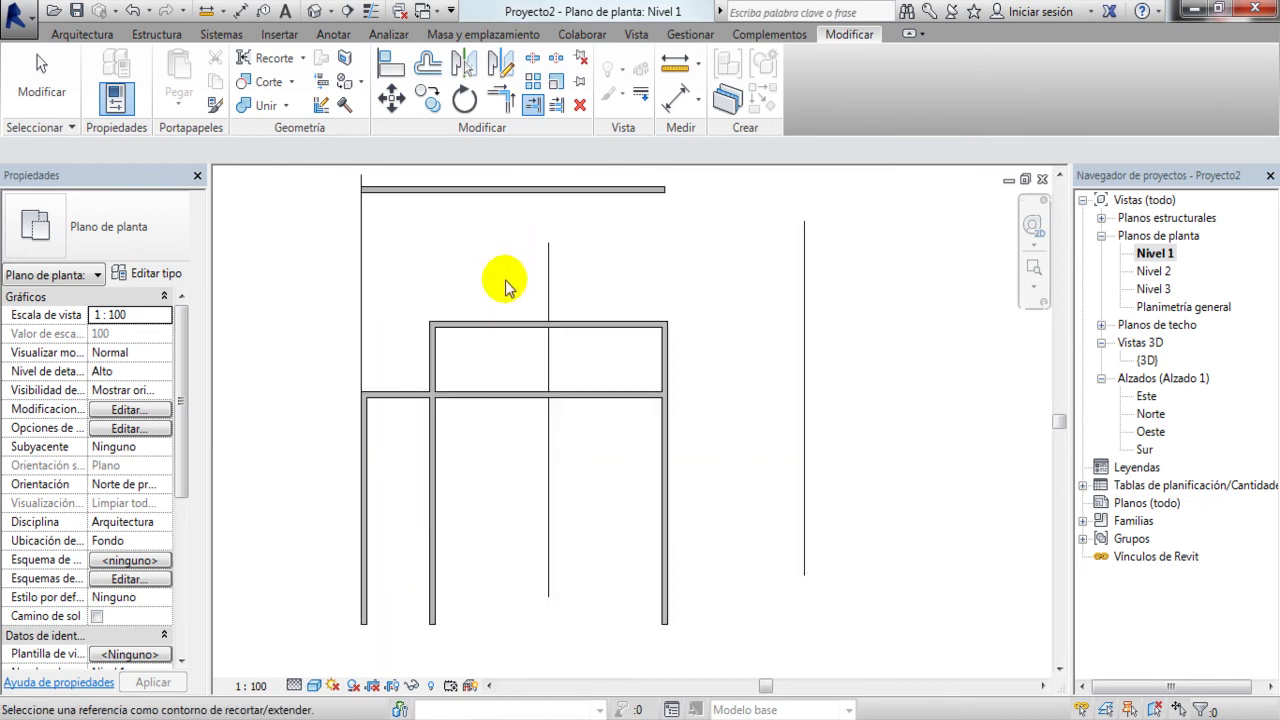
key(Escape)
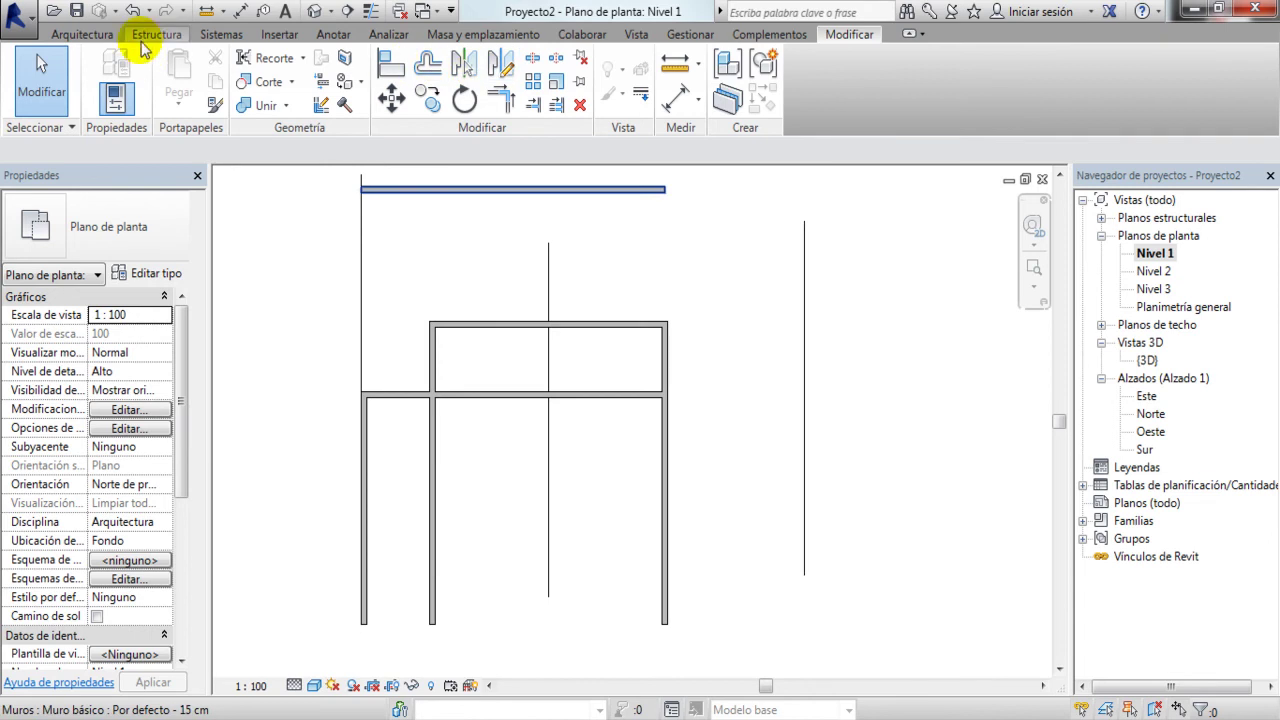
Step: Draw a free-standing vertical wall, about 1.80 long, above and left of the upper room
click(105, 33)
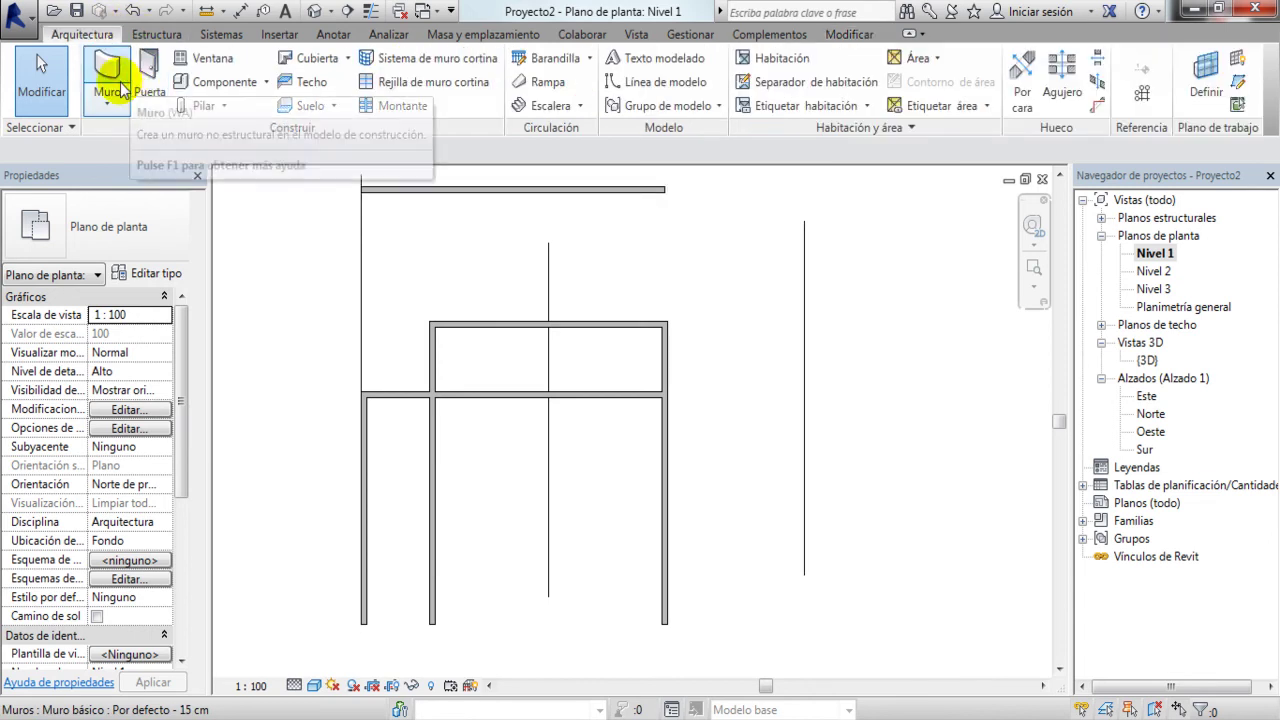
click(397, 235)
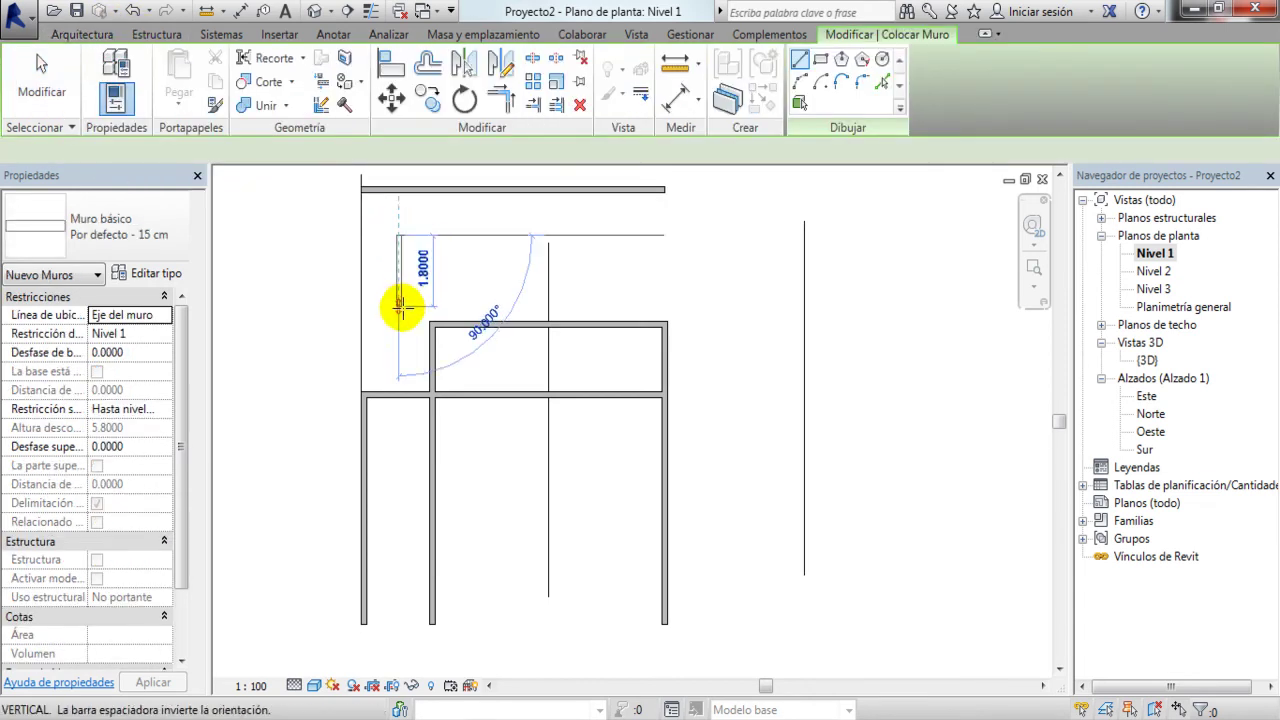
click(400, 310)
key(Escape)
key(Escape)
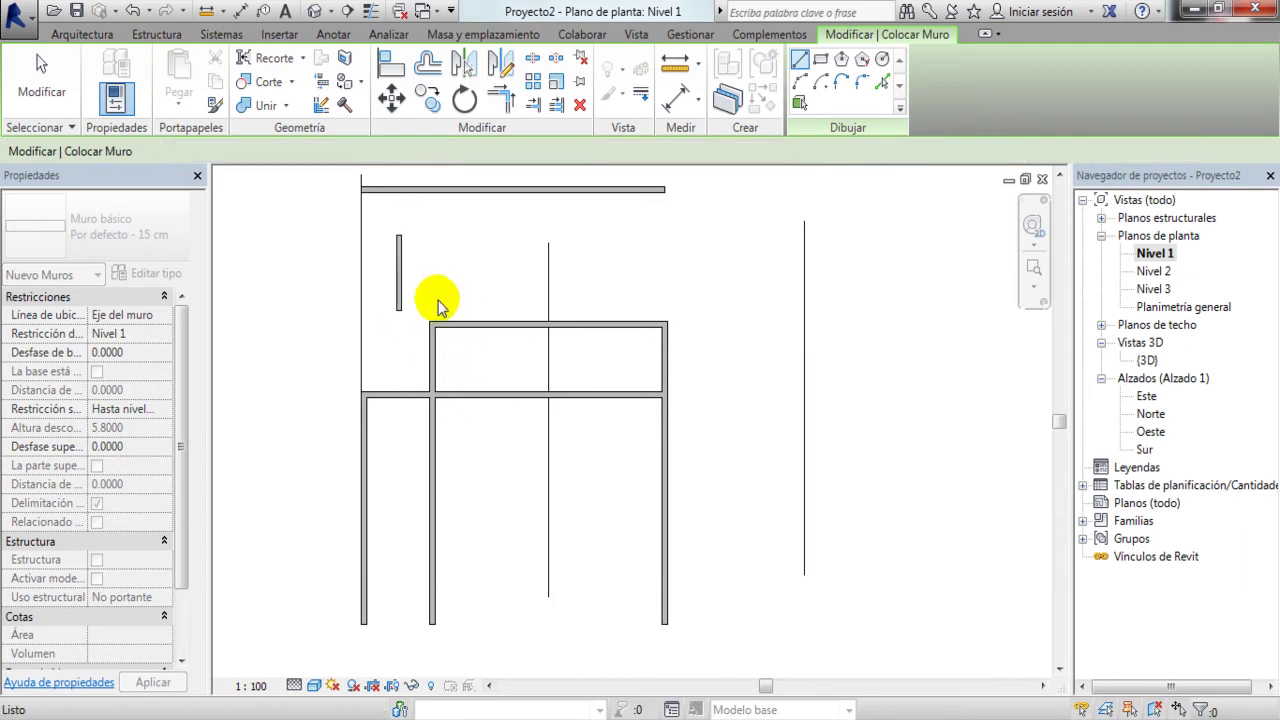
scroll(432, 287, up, 3)
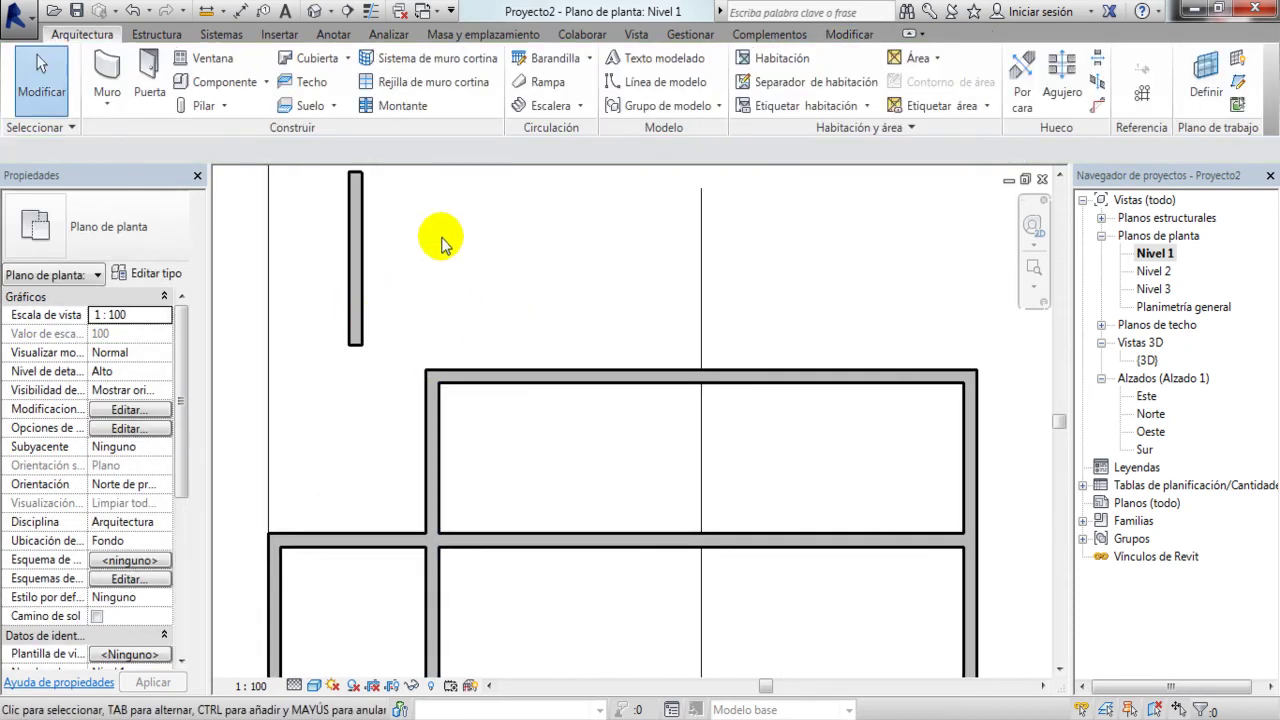
scroll(432, 250, down, 2)
click(849, 34)
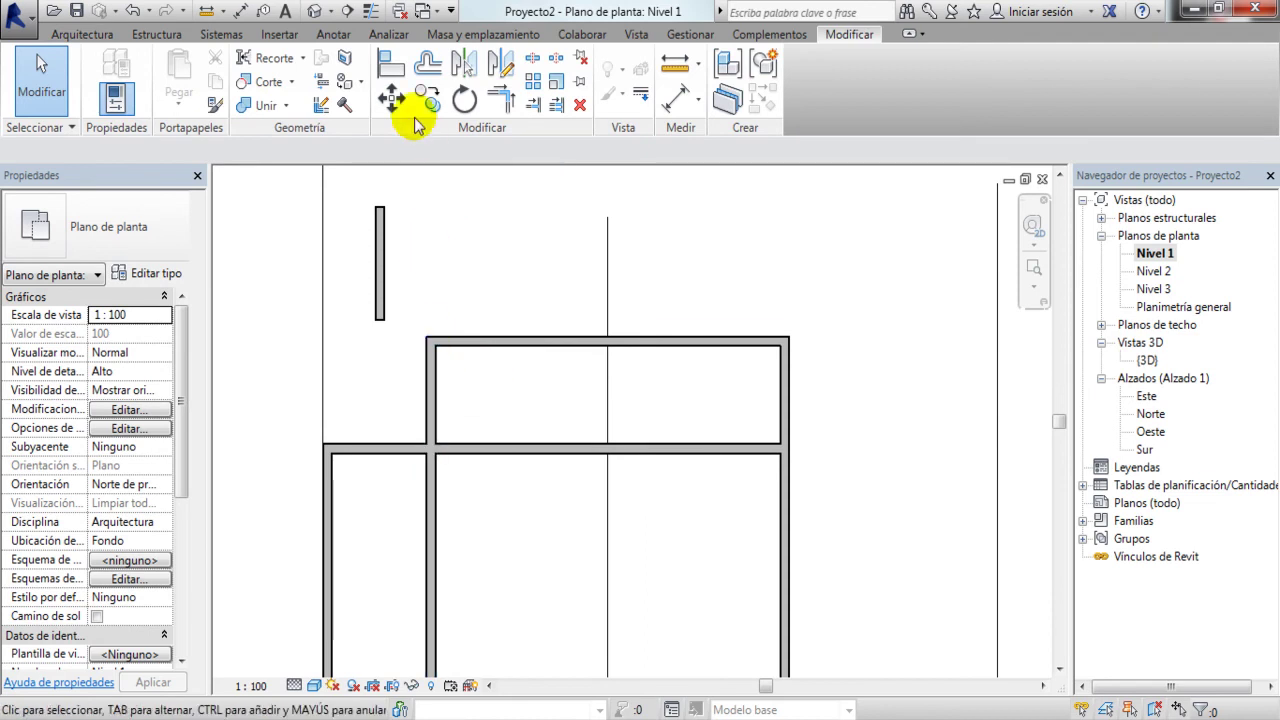
Step: Align the short wall with the small room's left wall face using Alinear
click(390, 62)
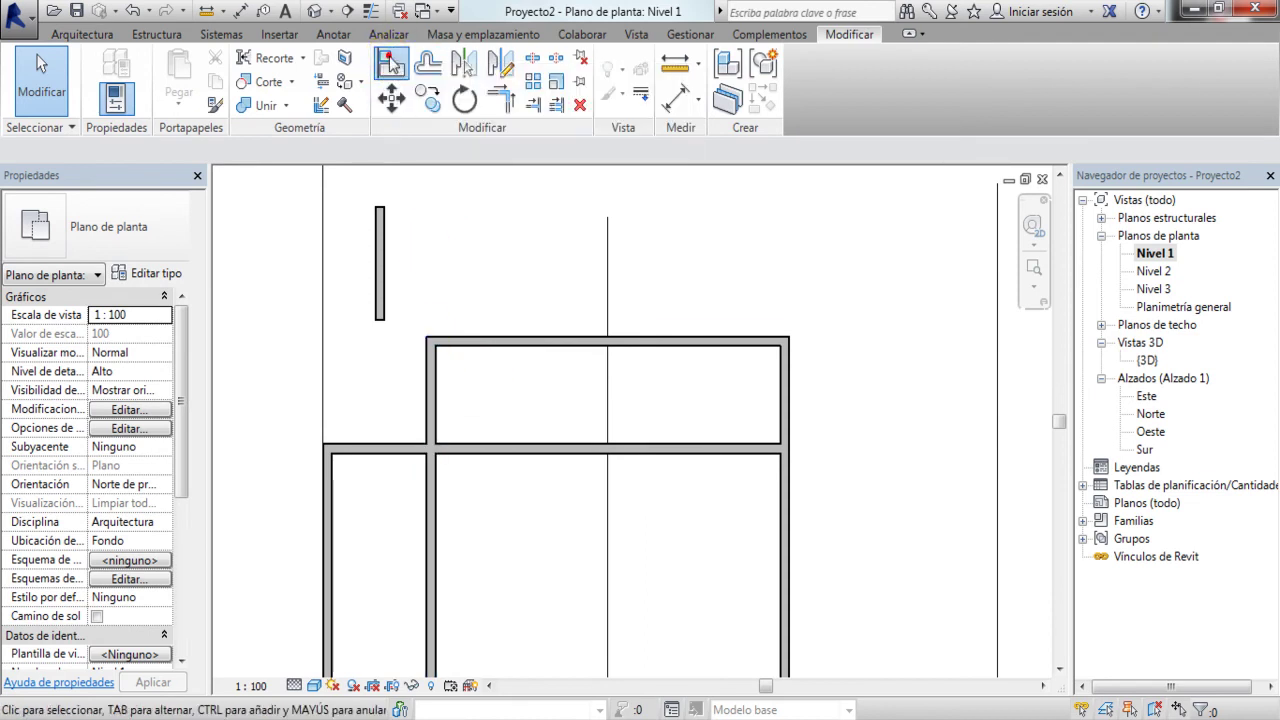
click(437, 398)
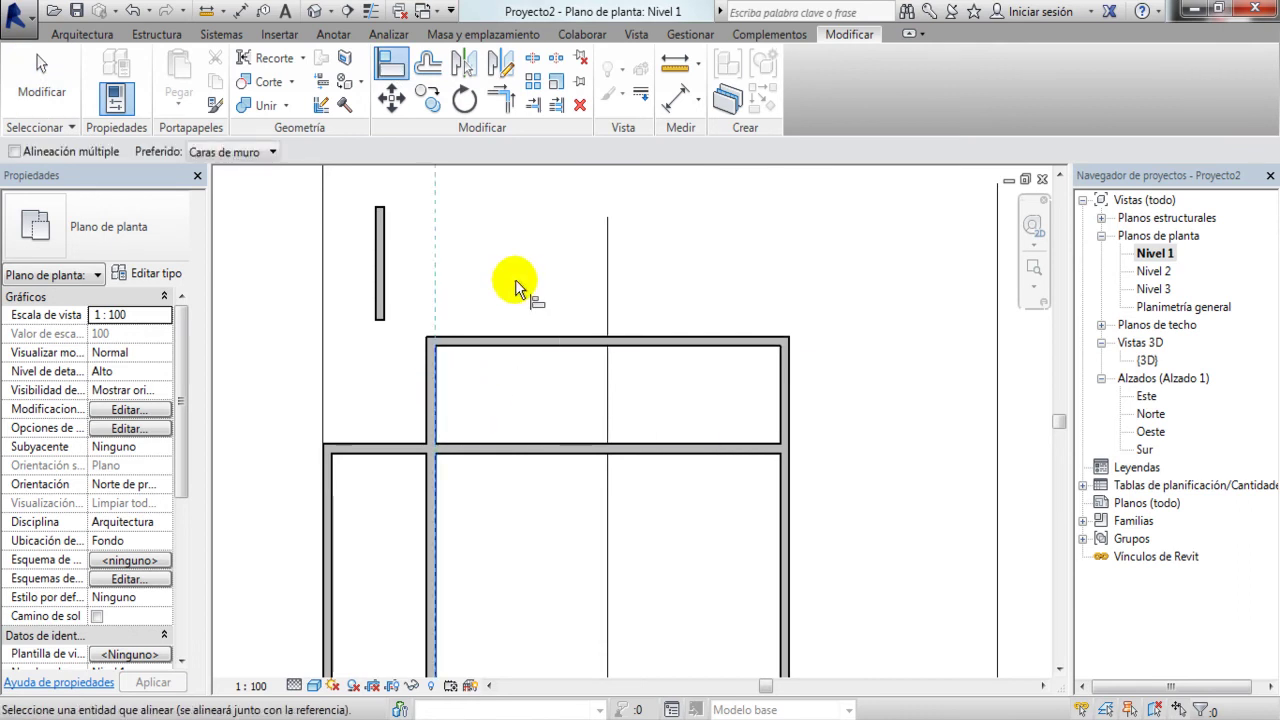
click(387, 281)
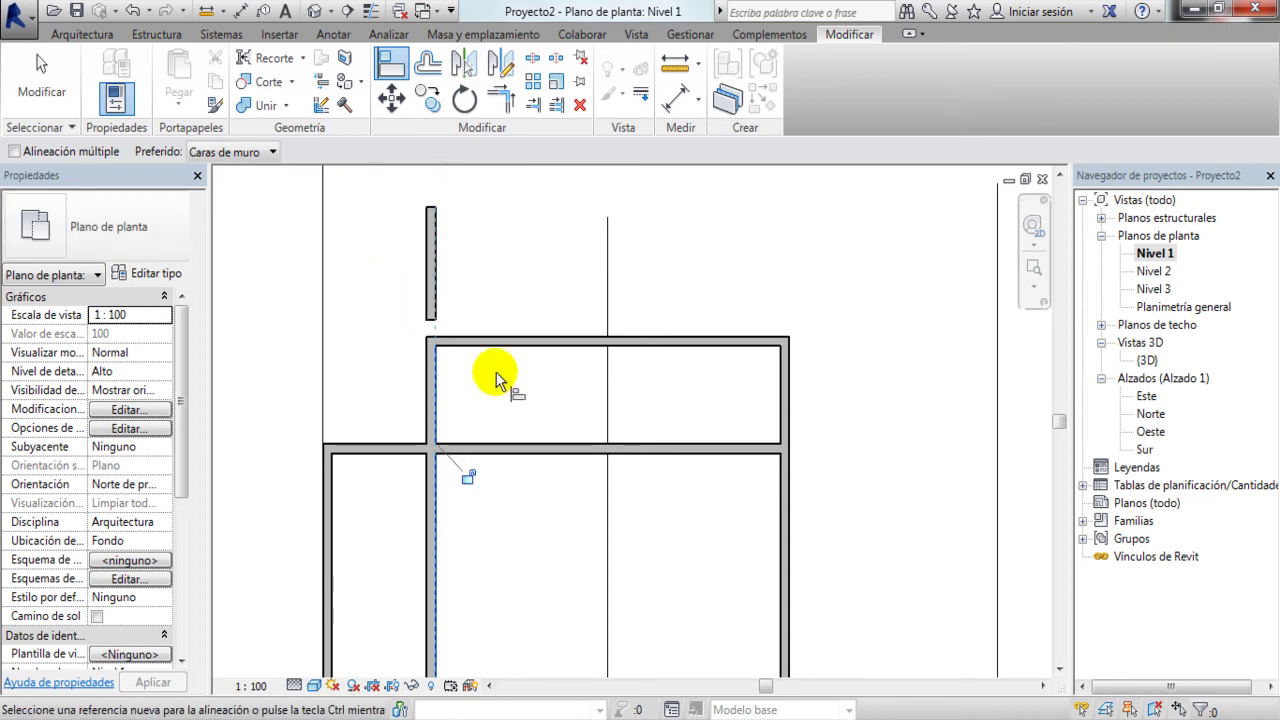
key(Escape)
key(Escape)
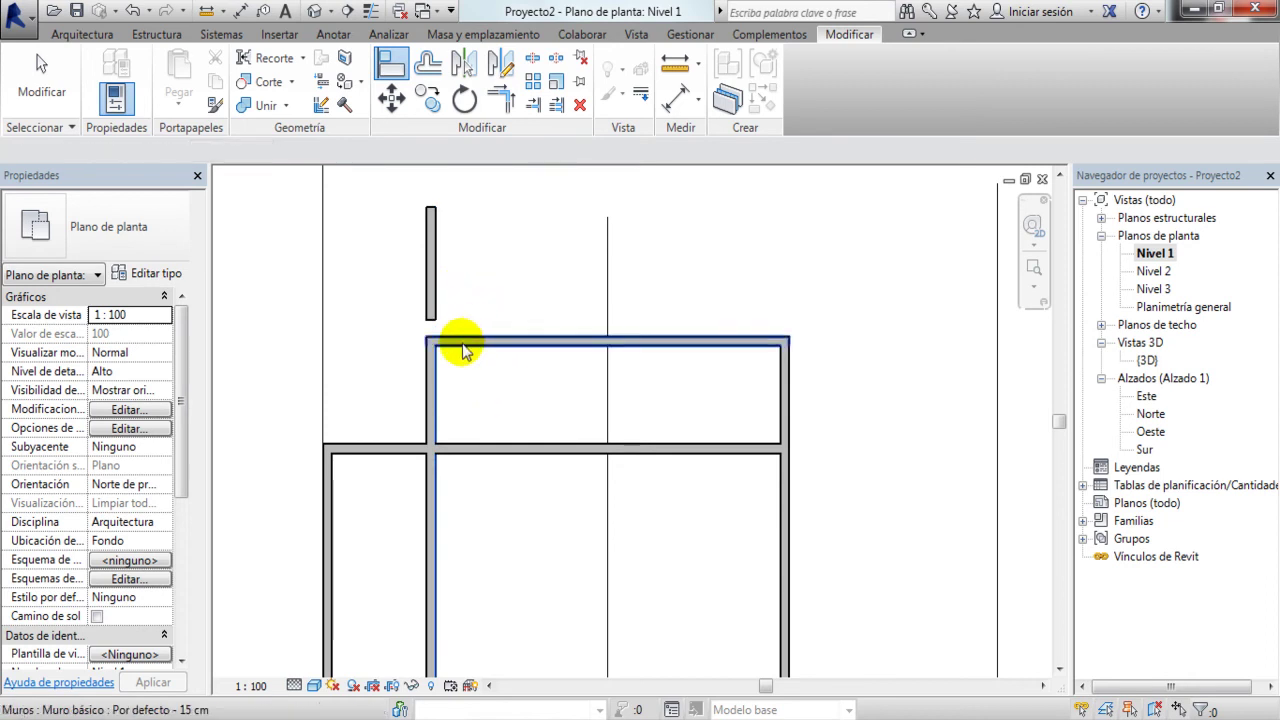
scroll(458, 303, down, 2)
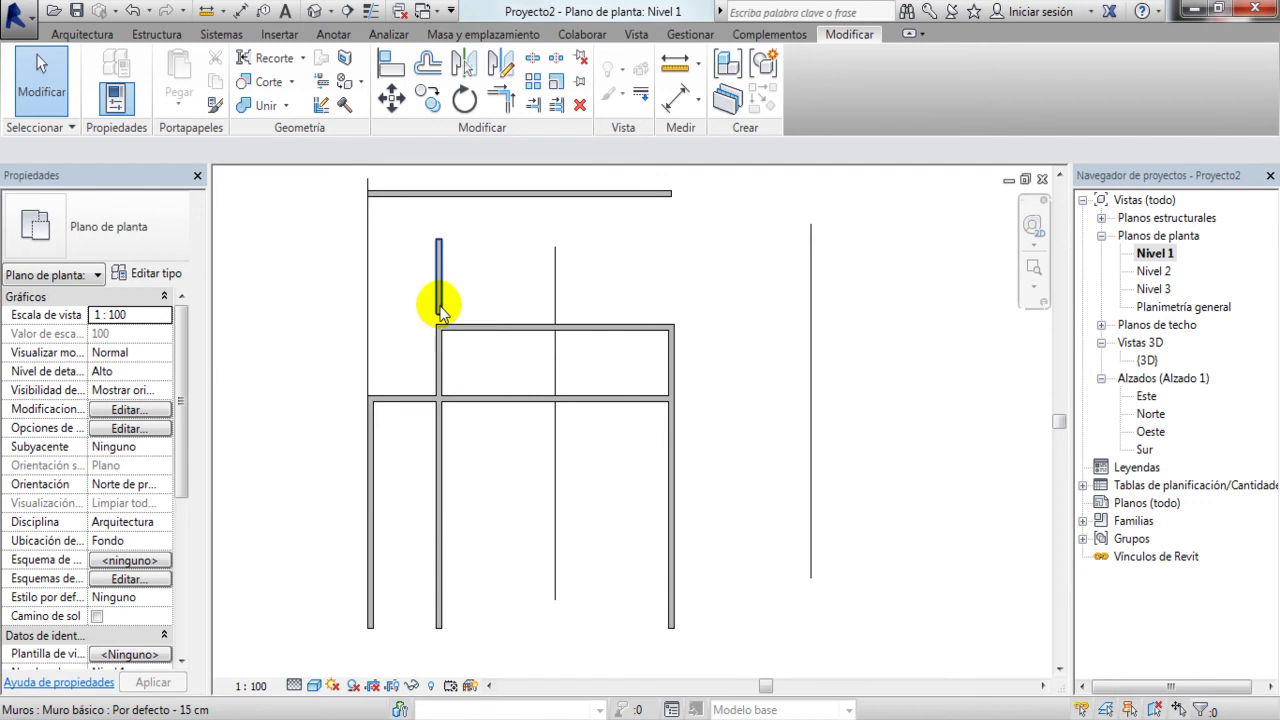
Step: Stretch the short wall down through the room, then undo the change
click(441, 311)
drag(442, 313, 438, 327)
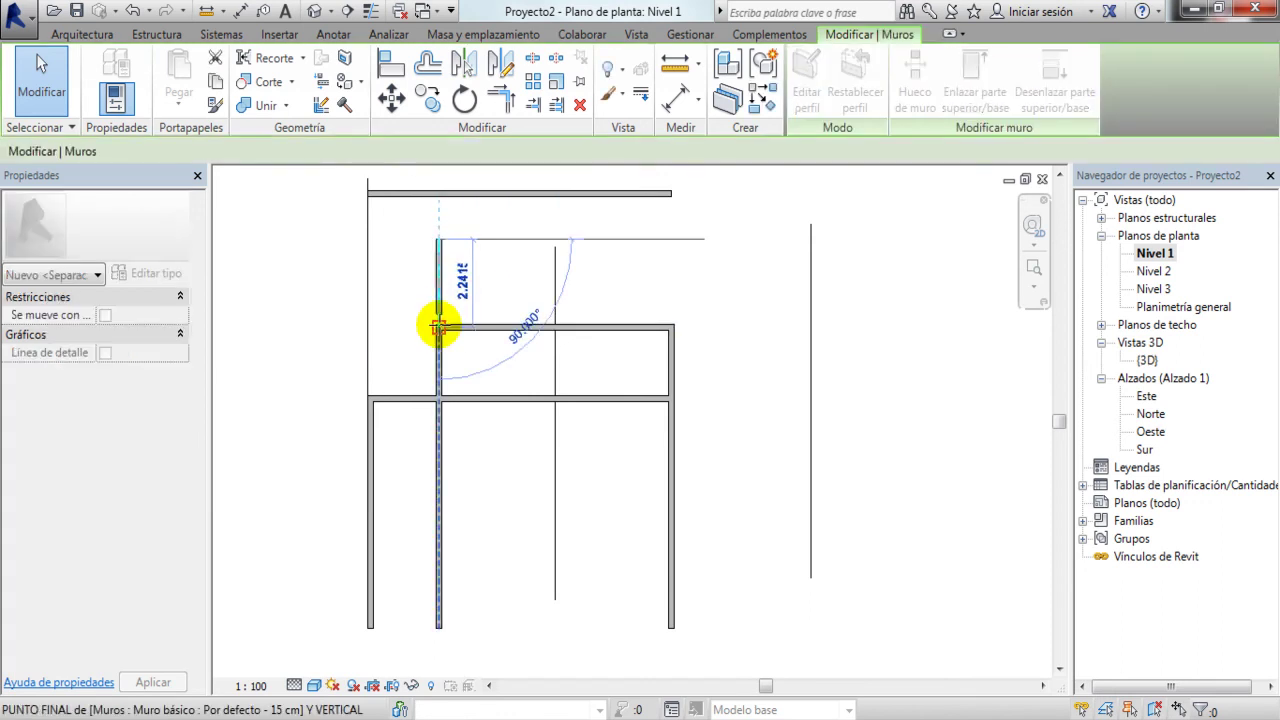
click(451, 286)
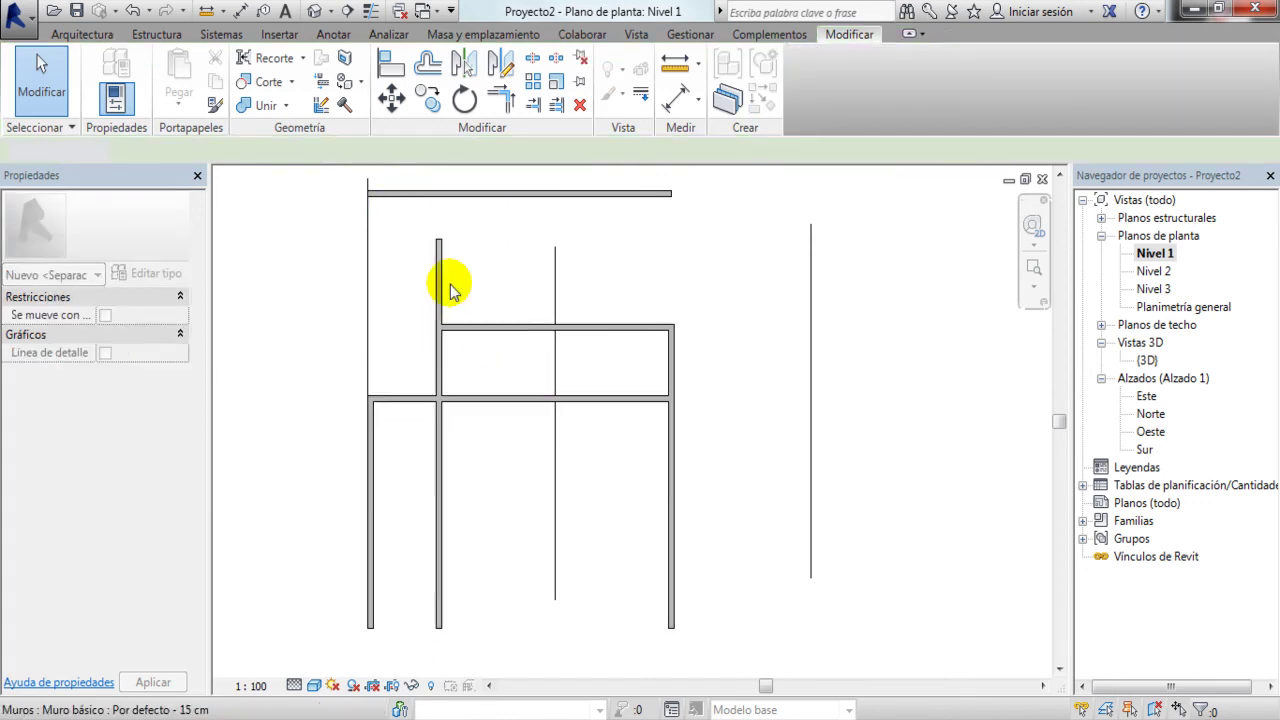
click(137, 11)
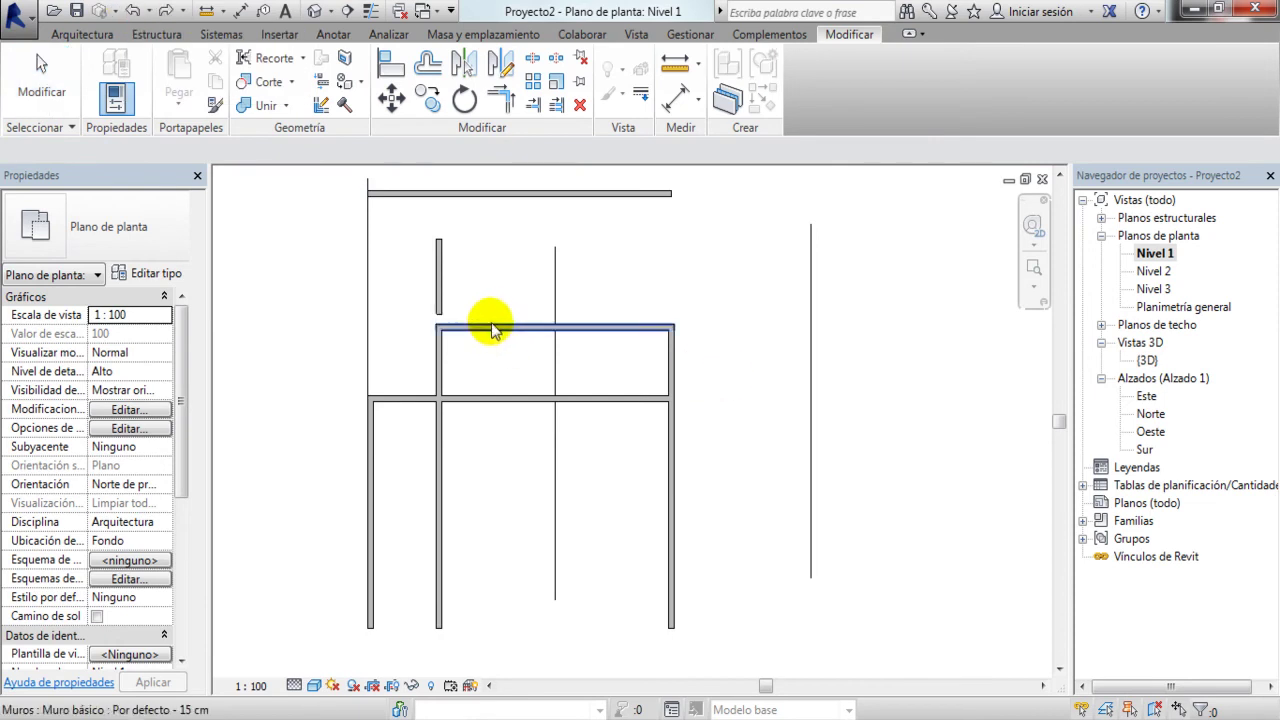
Step: Extend the short wall down to the room's top wall with Recortar/Extender elemento simple, then check the join
click(532, 103)
click(490, 327)
click(440, 303)
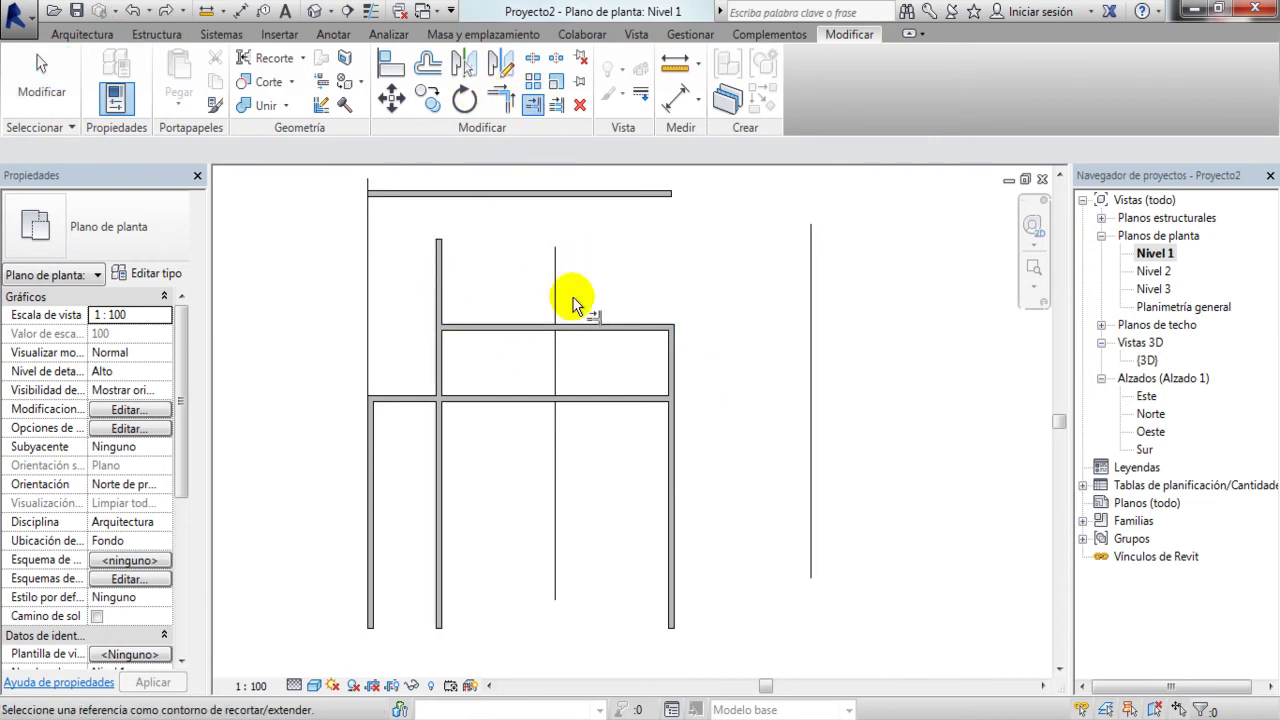
key(Escape)
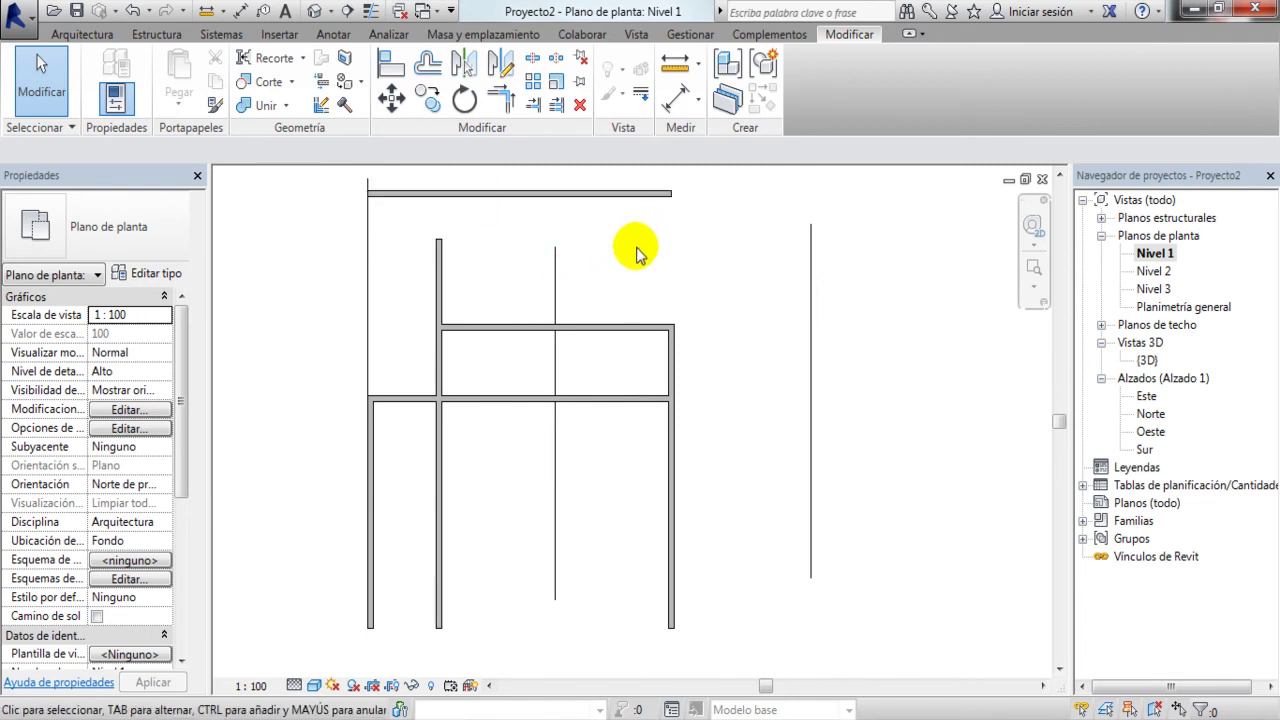
click(503, 335)
scroll(494, 334, up, 2)
scroll(510, 290, up, 3)
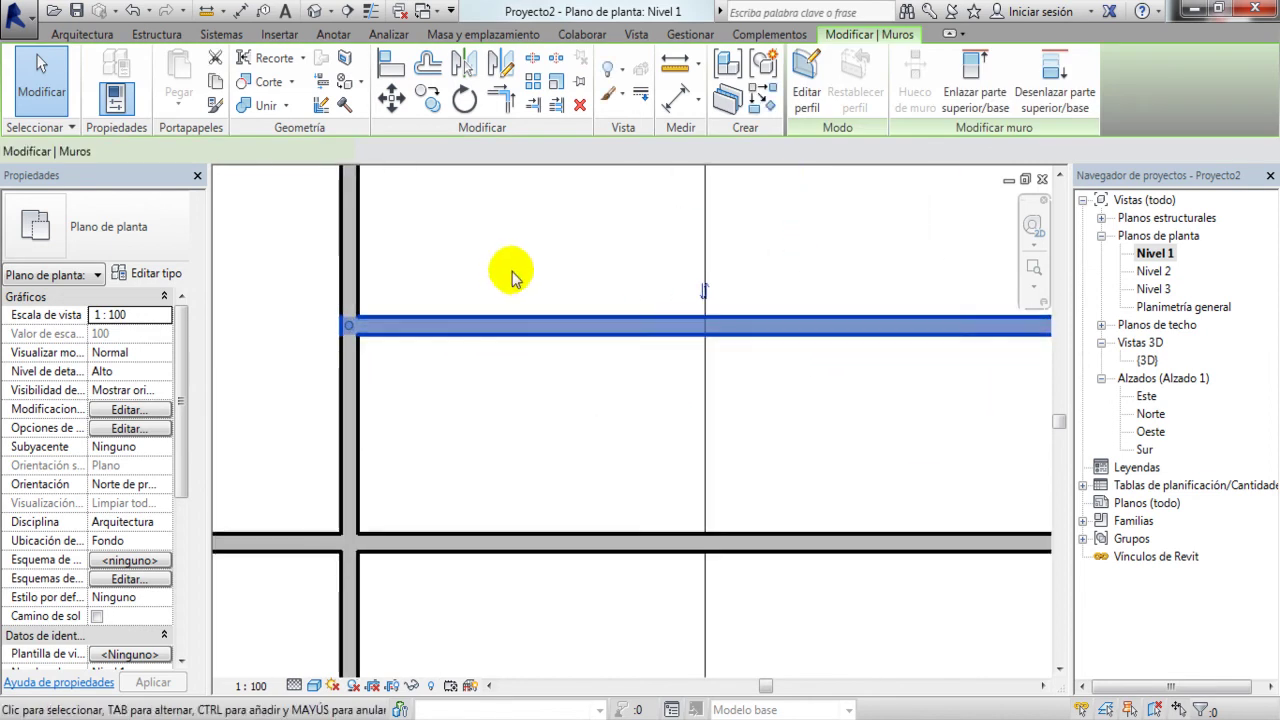
scroll(409, 334, down, 4)
click(461, 293)
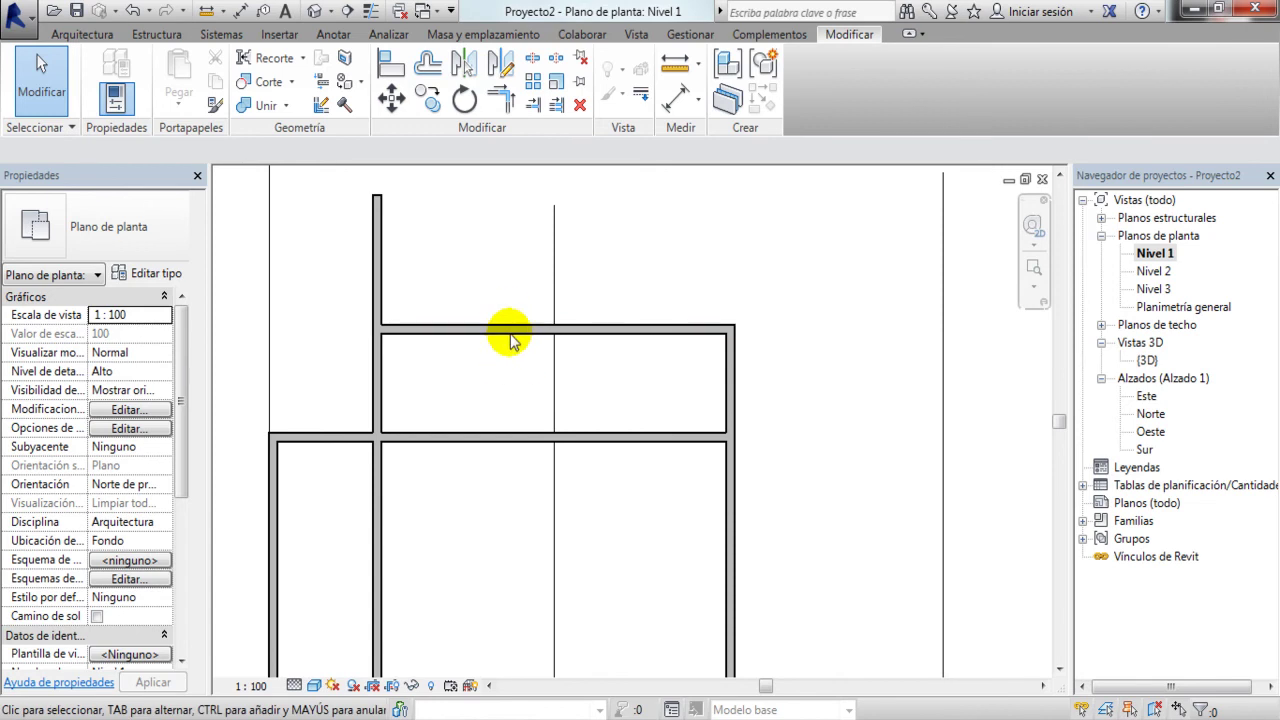
Step: Split the middle wall with 'Suprimir segmento interno' to cut out a door-sized gap
click(535, 66)
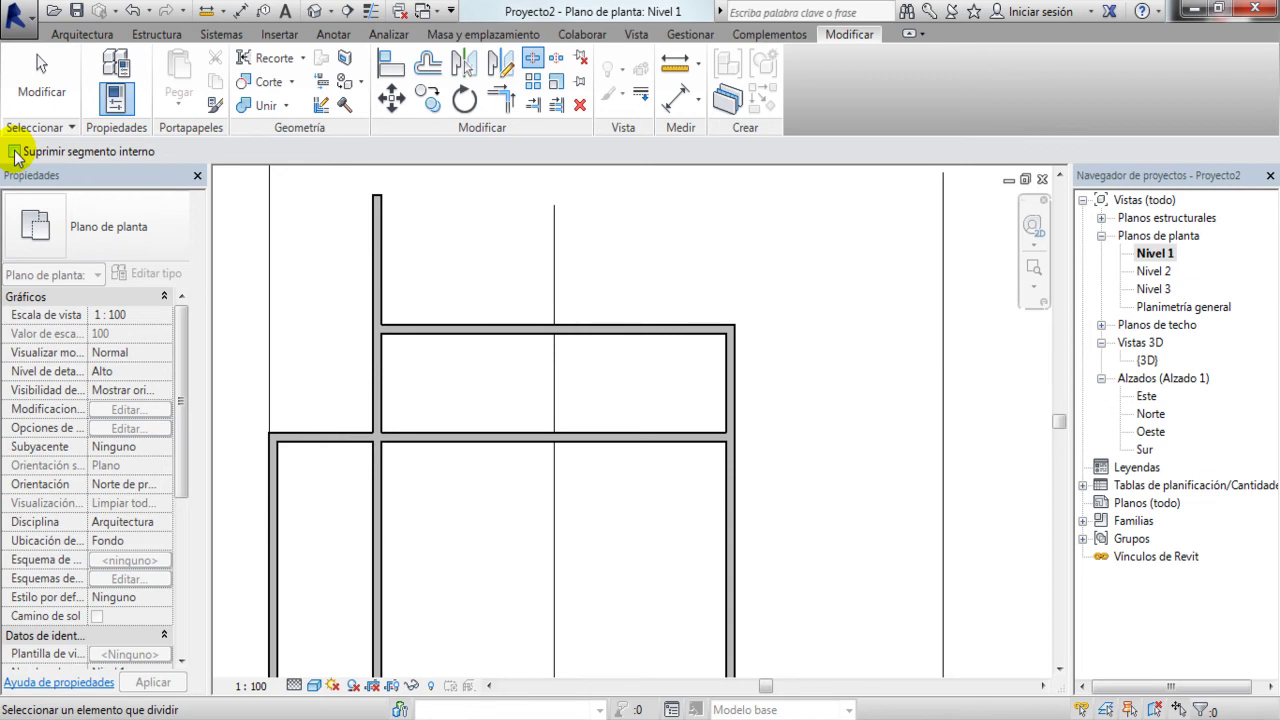
click(14, 151)
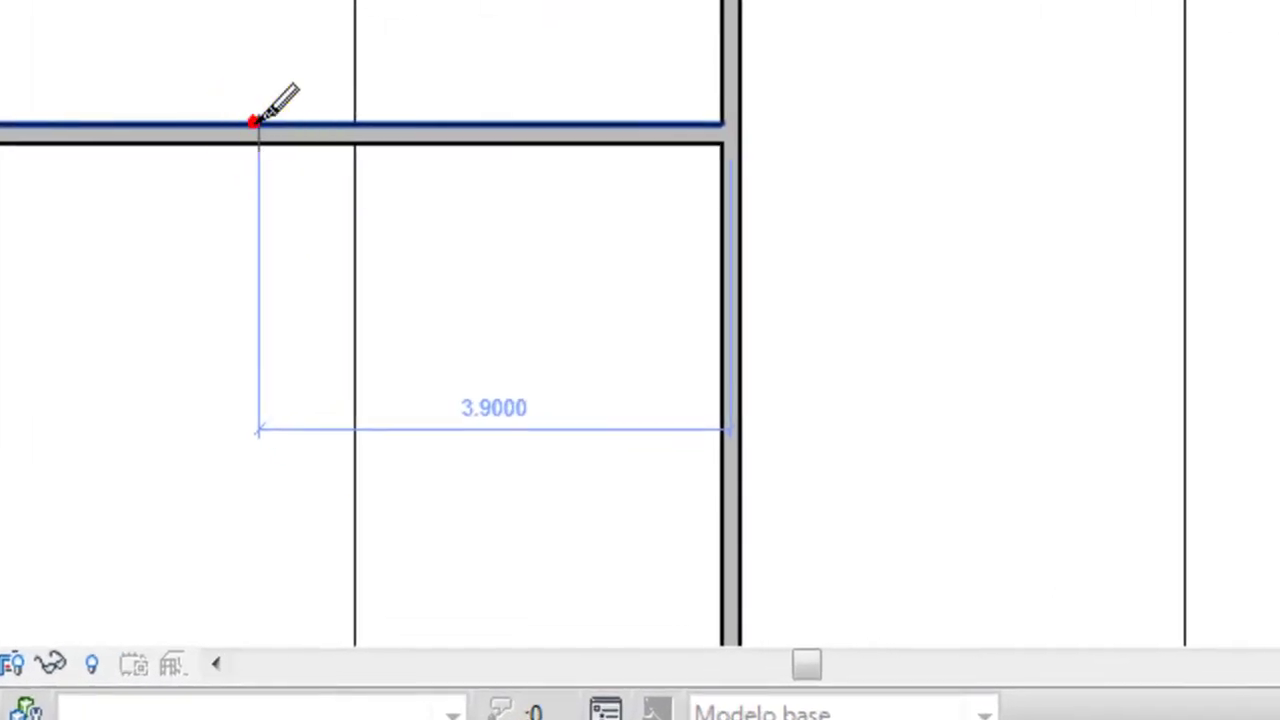
click(510, 437)
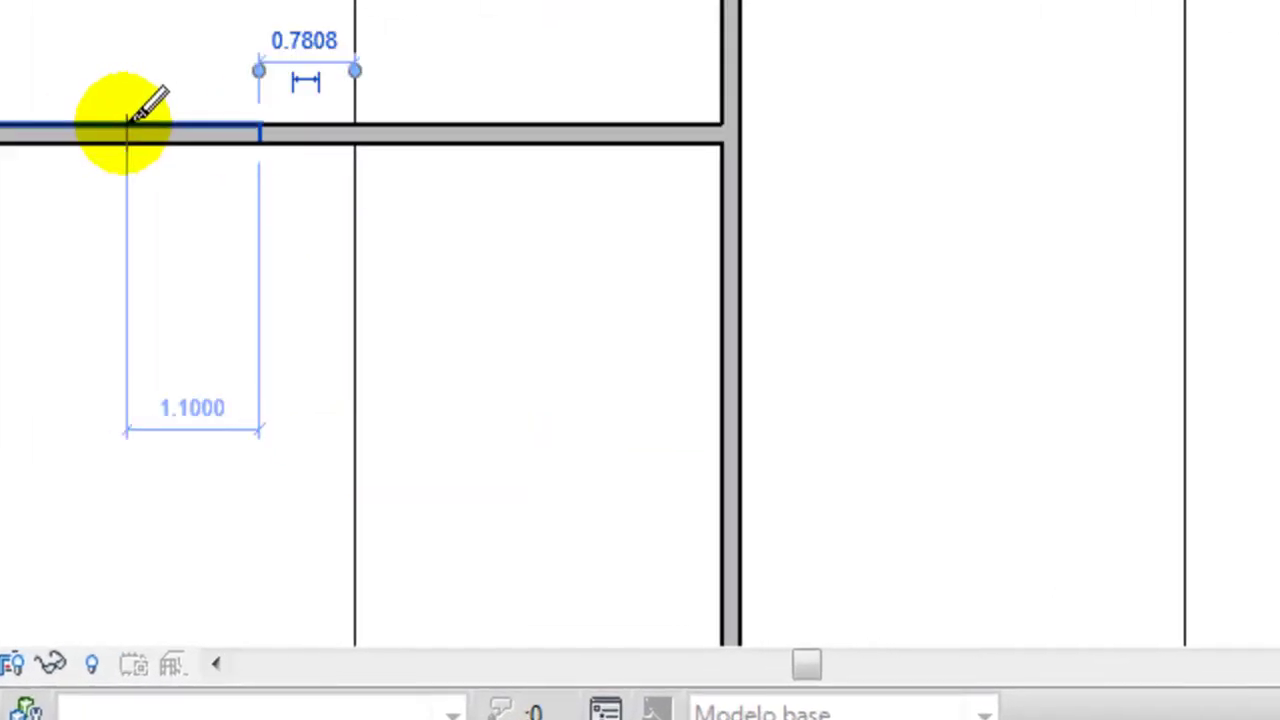
click(127, 130)
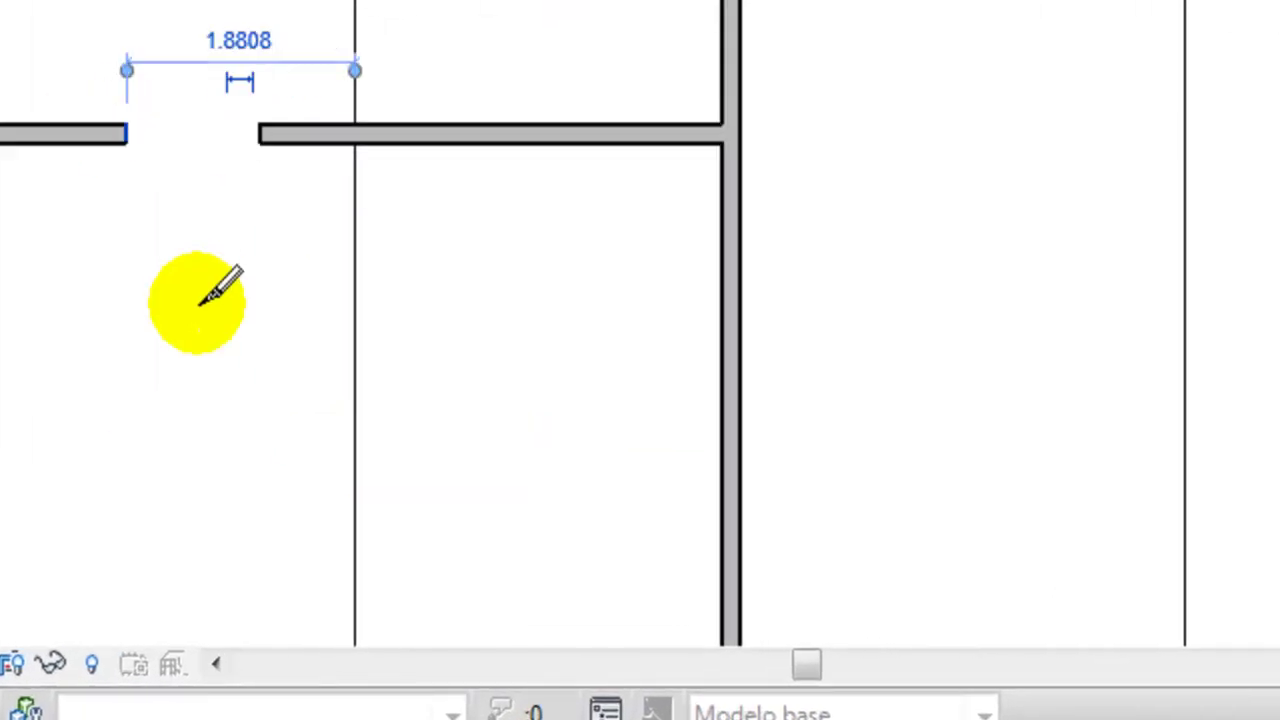
key(Escape)
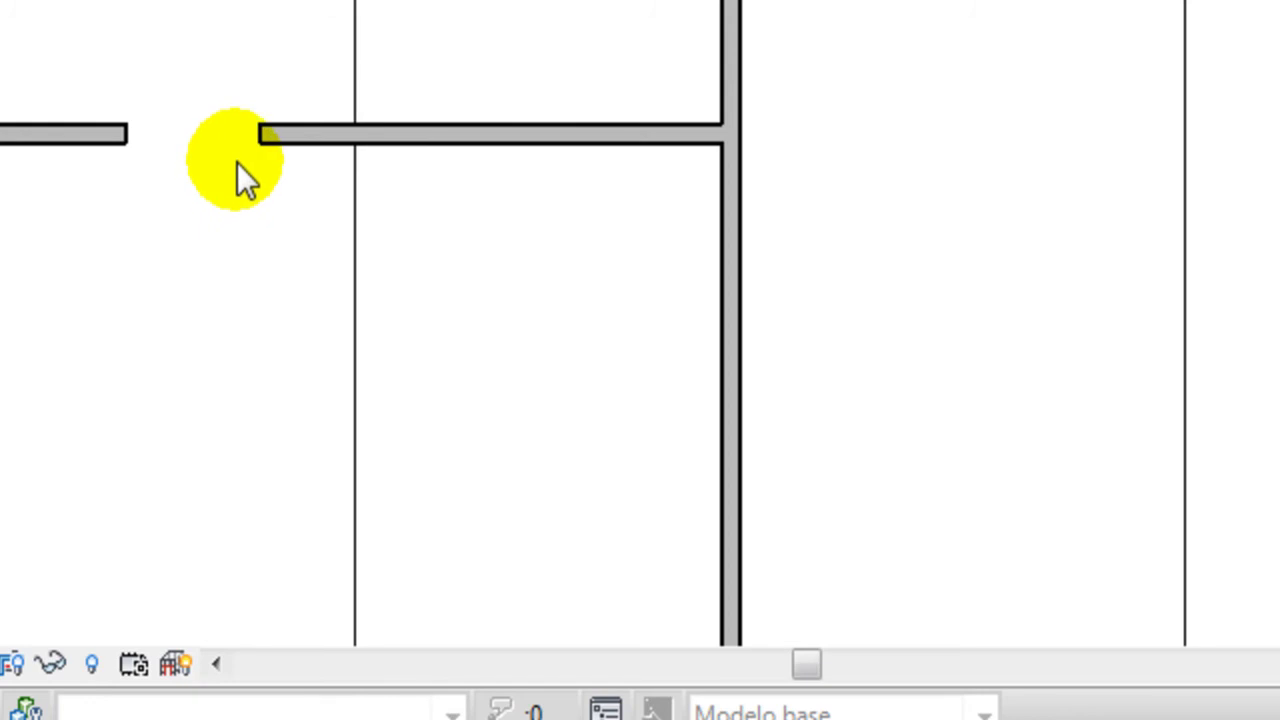
click(129, 137)
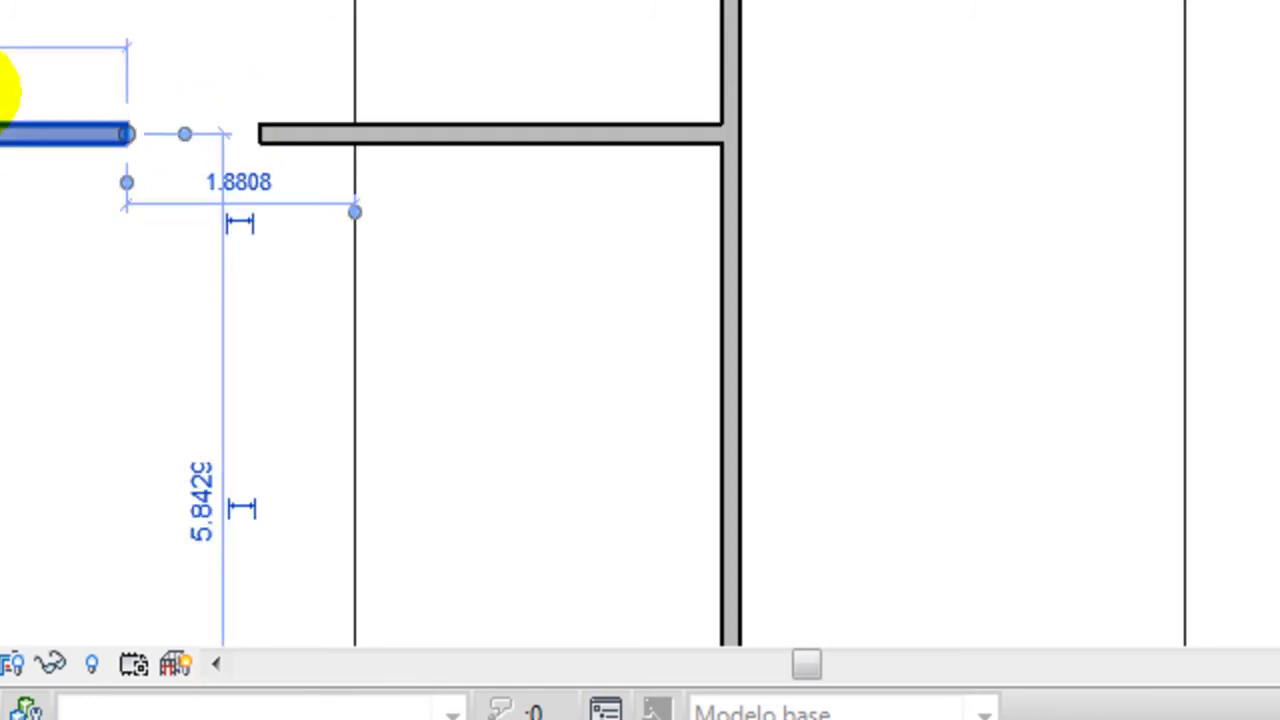
click(286, 232)
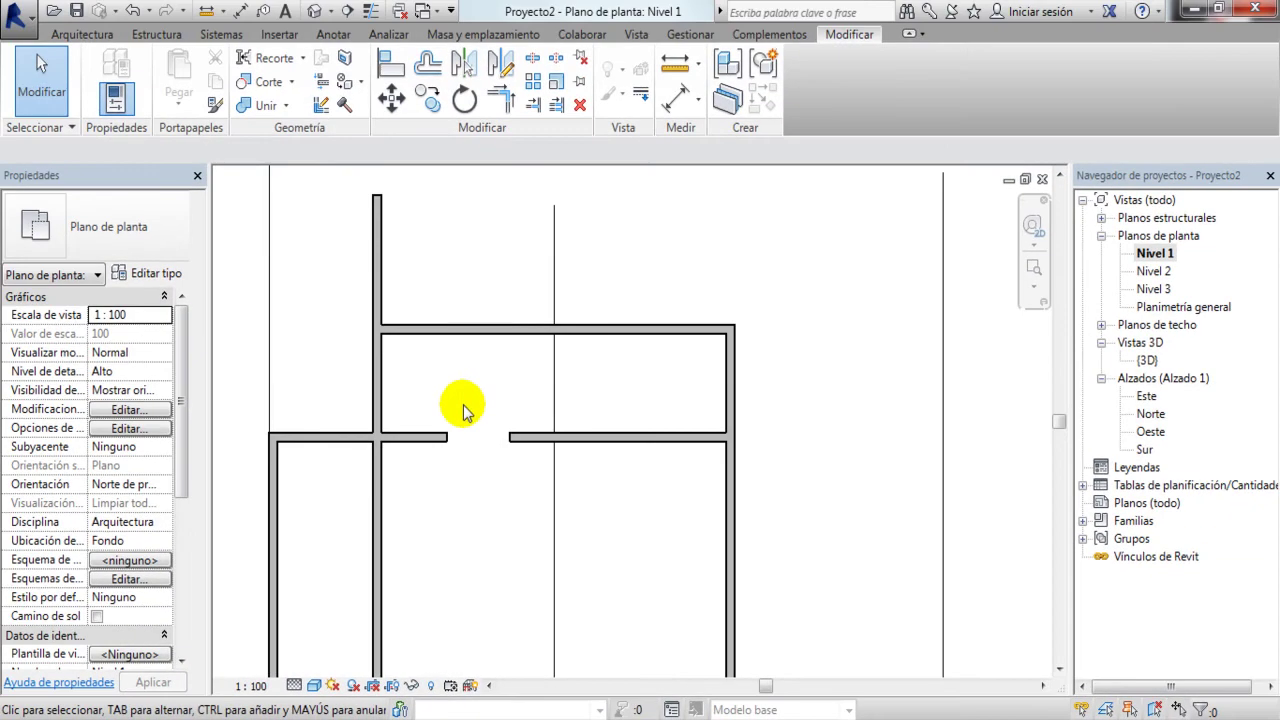
Step: Move the room's upper wall from 1.8000 to 3.0000 away from the middle wall
scroll(488, 360, down, 1)
scroll(500, 408, up, 1)
scroll(466, 380, up, 2)
scroll(447, 375, down, 1)
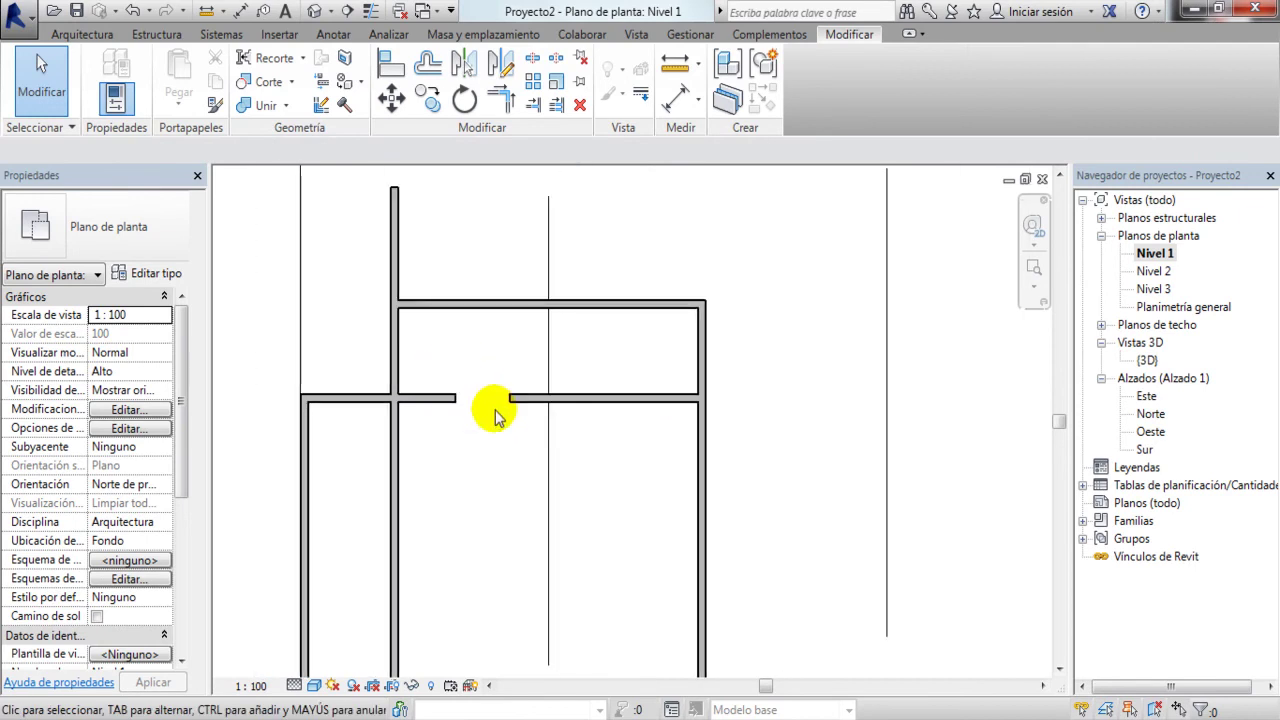
scroll(491, 380, down, 1)
scroll(567, 390, down, 1)
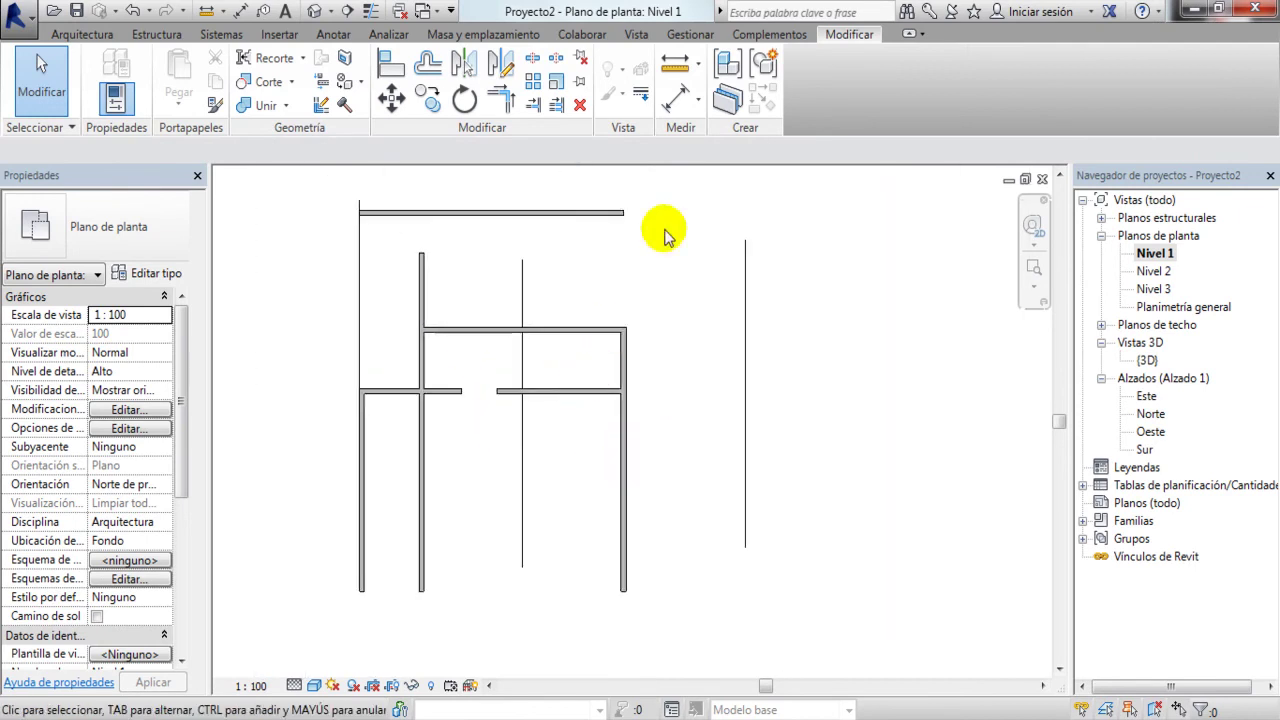
scroll(663, 234, up, 1)
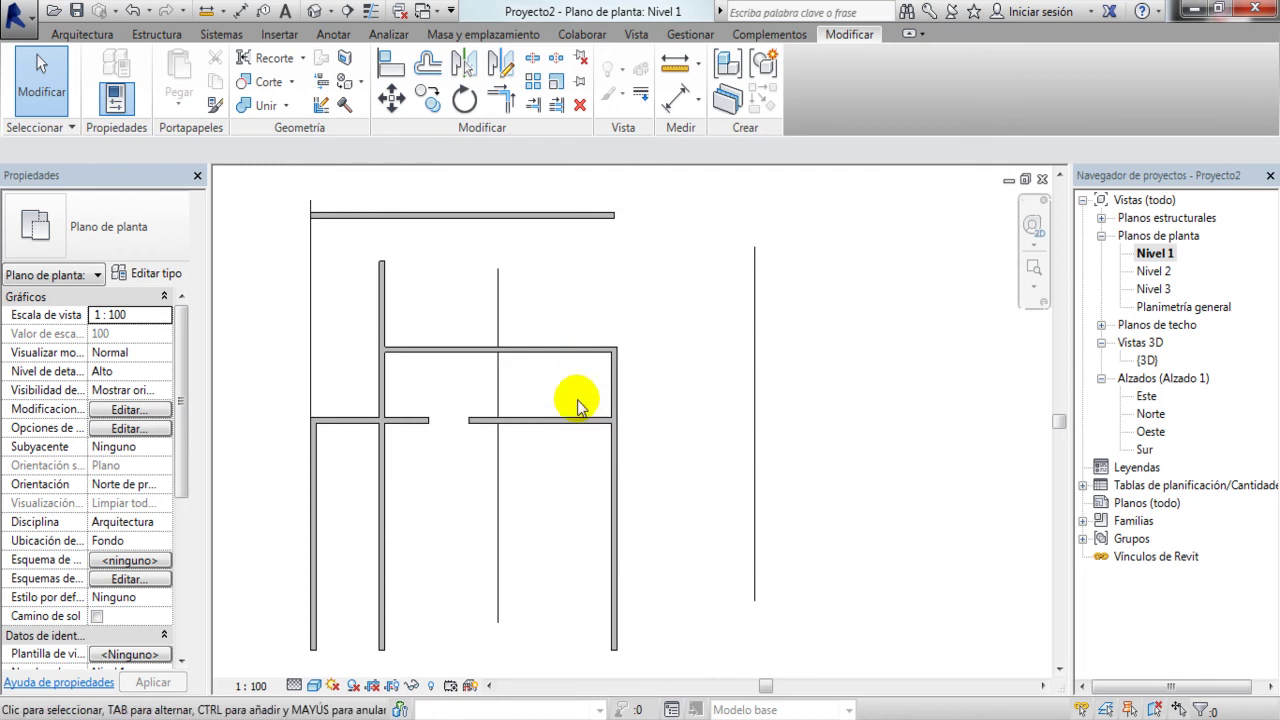
scroll(576, 405, up, 2)
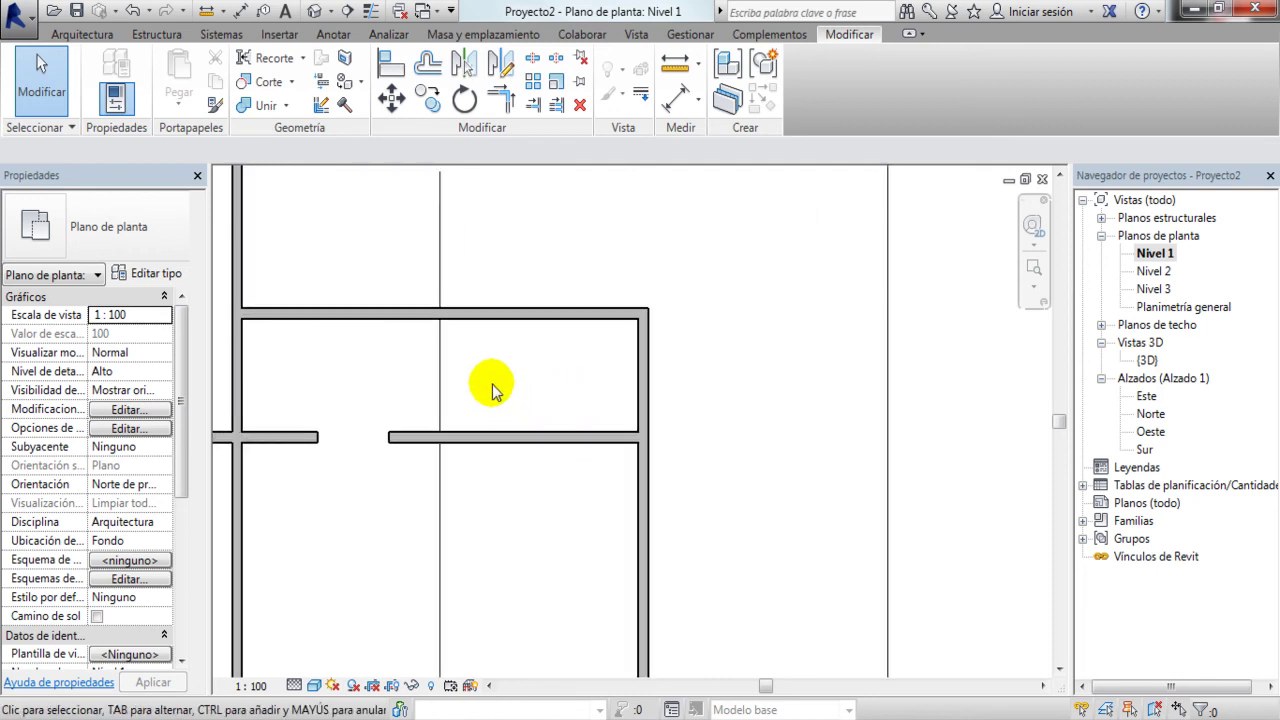
scroll(578, 445, down, 1)
scroll(572, 432, down, 2)
scroll(575, 436, down, 1)
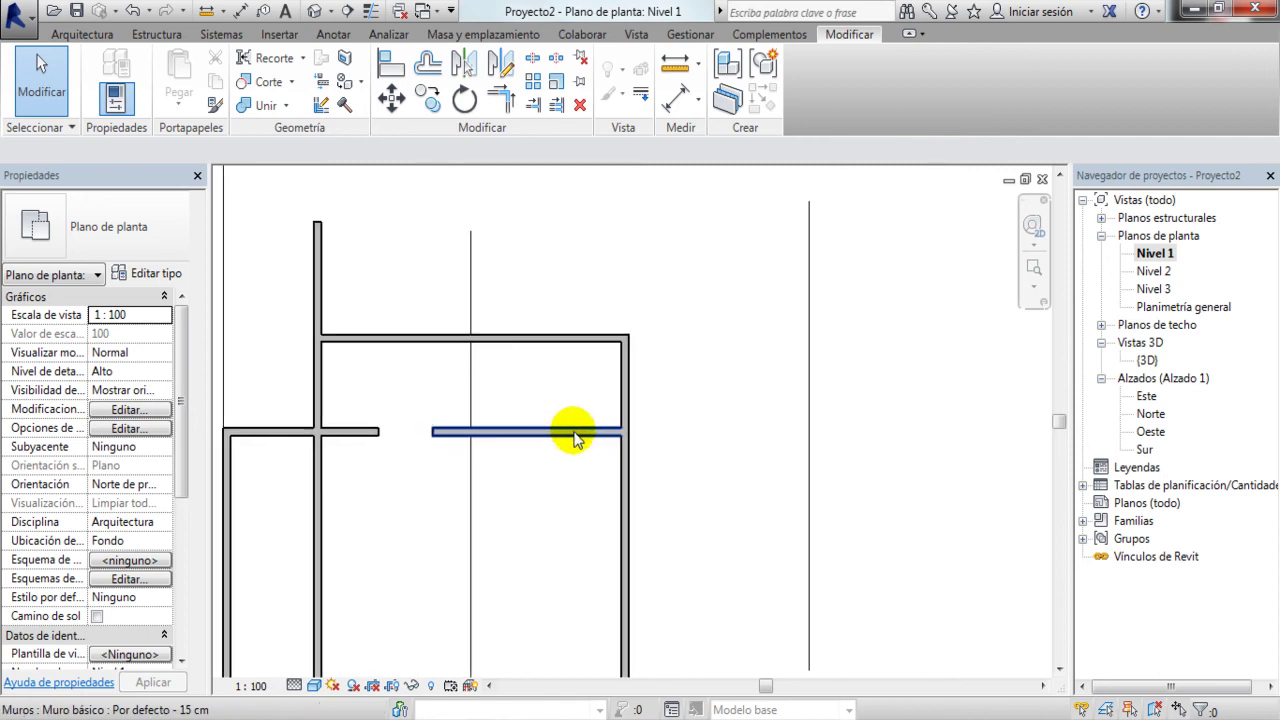
scroll(563, 409, up, 1)
click(539, 328)
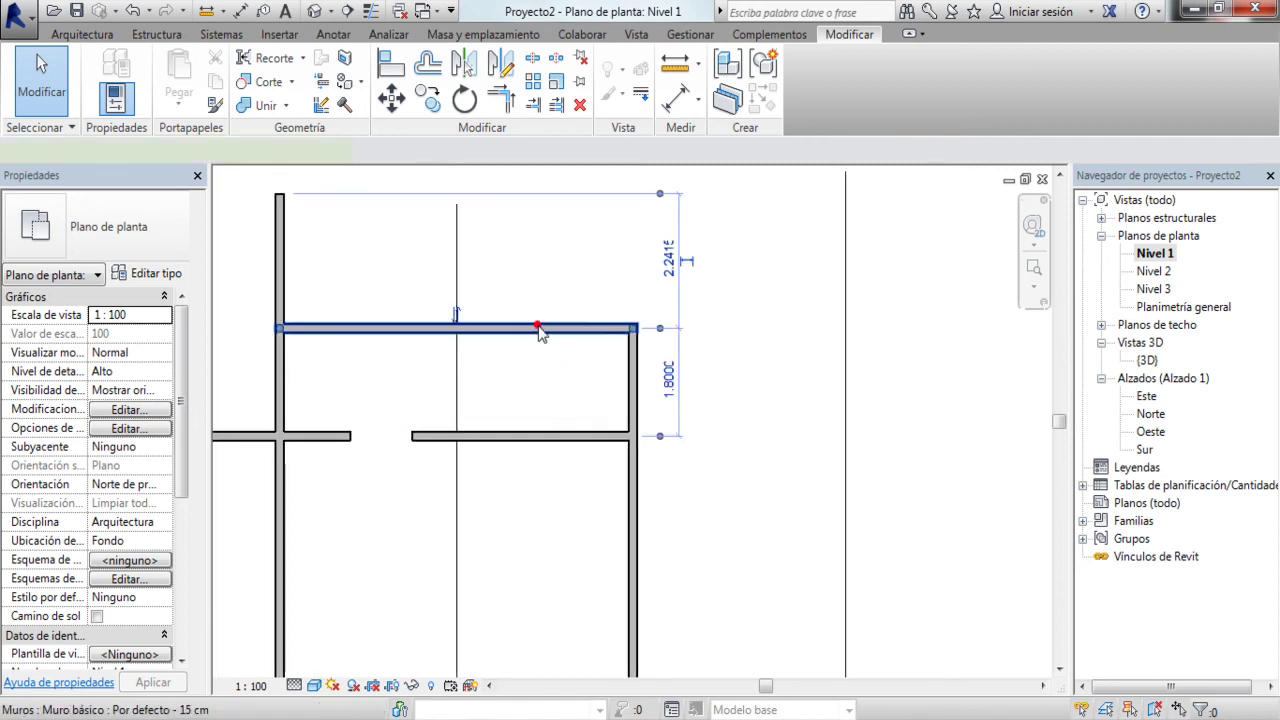
click(673, 393)
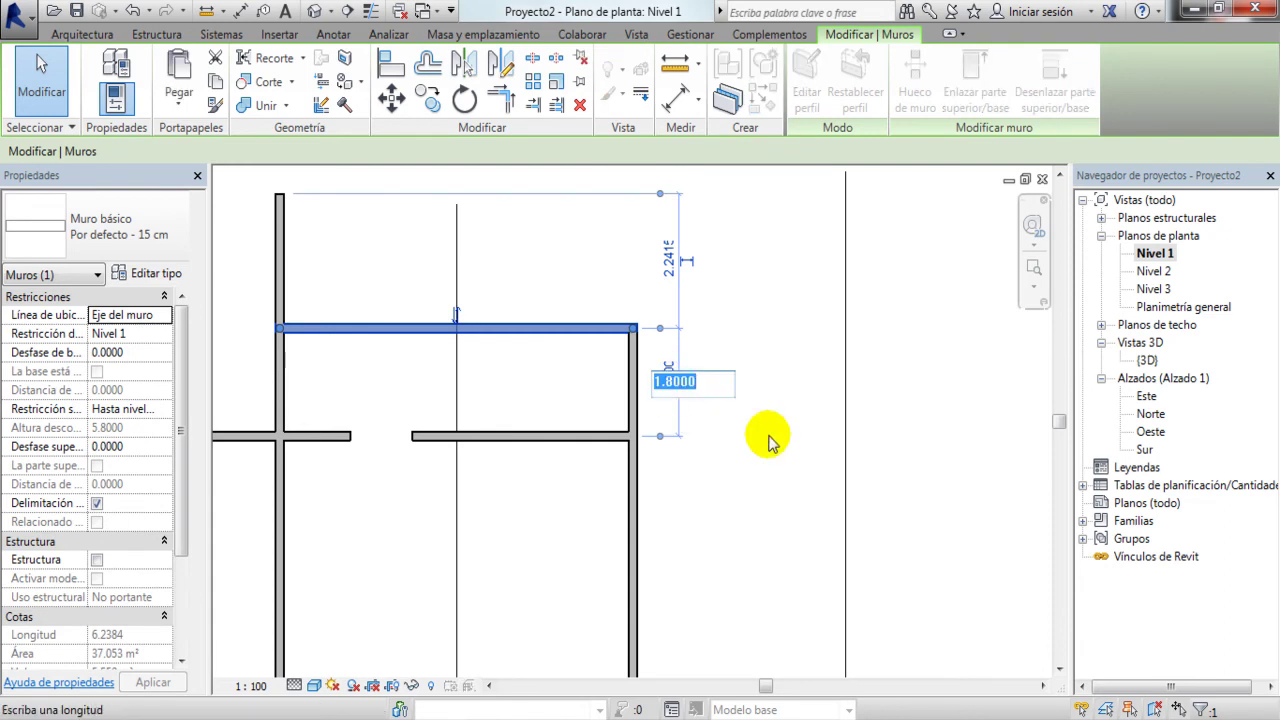
text(3)
key(Return)
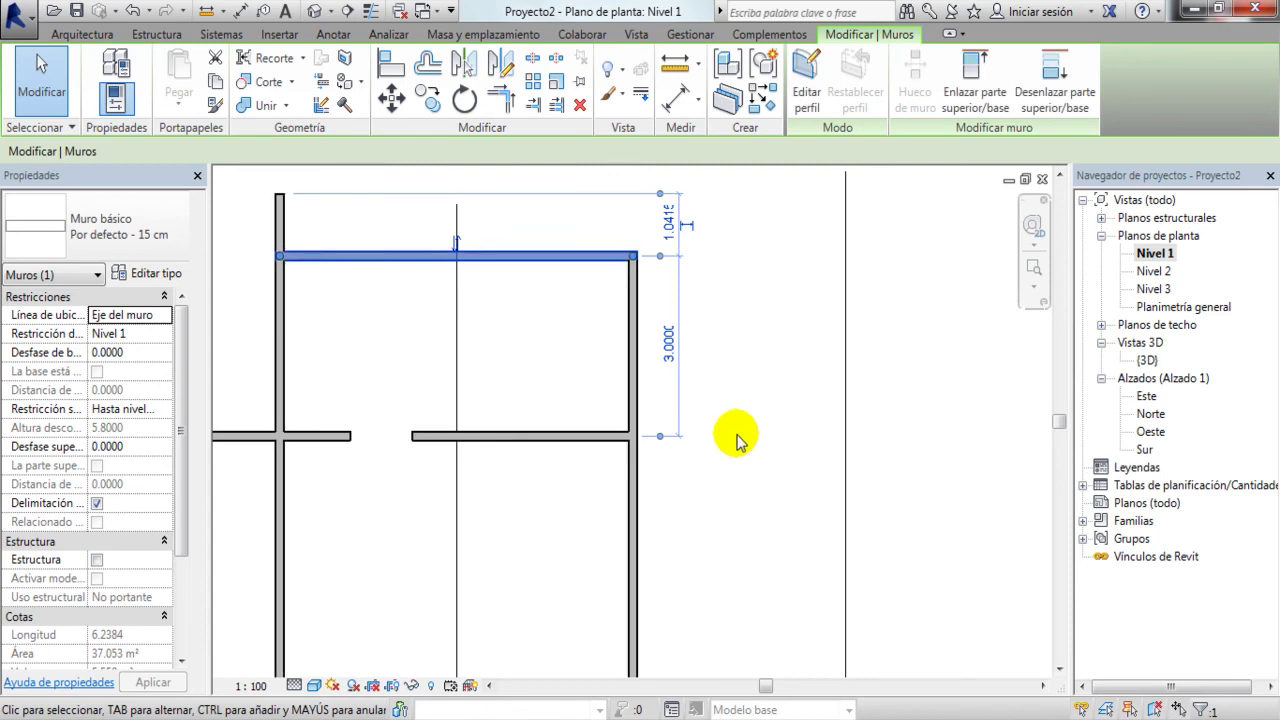
click(744, 427)
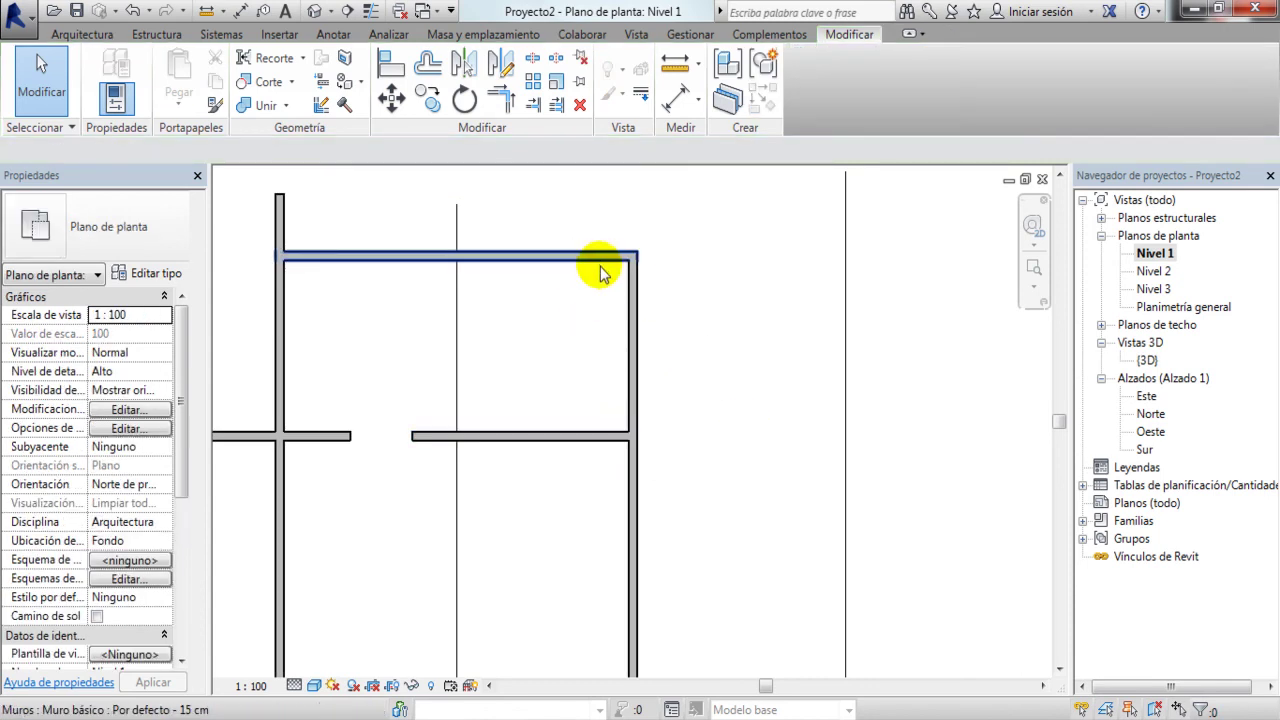
Step: Add an aligned dimension between the middle and upper wall faces, reading 2.85
click(676, 100)
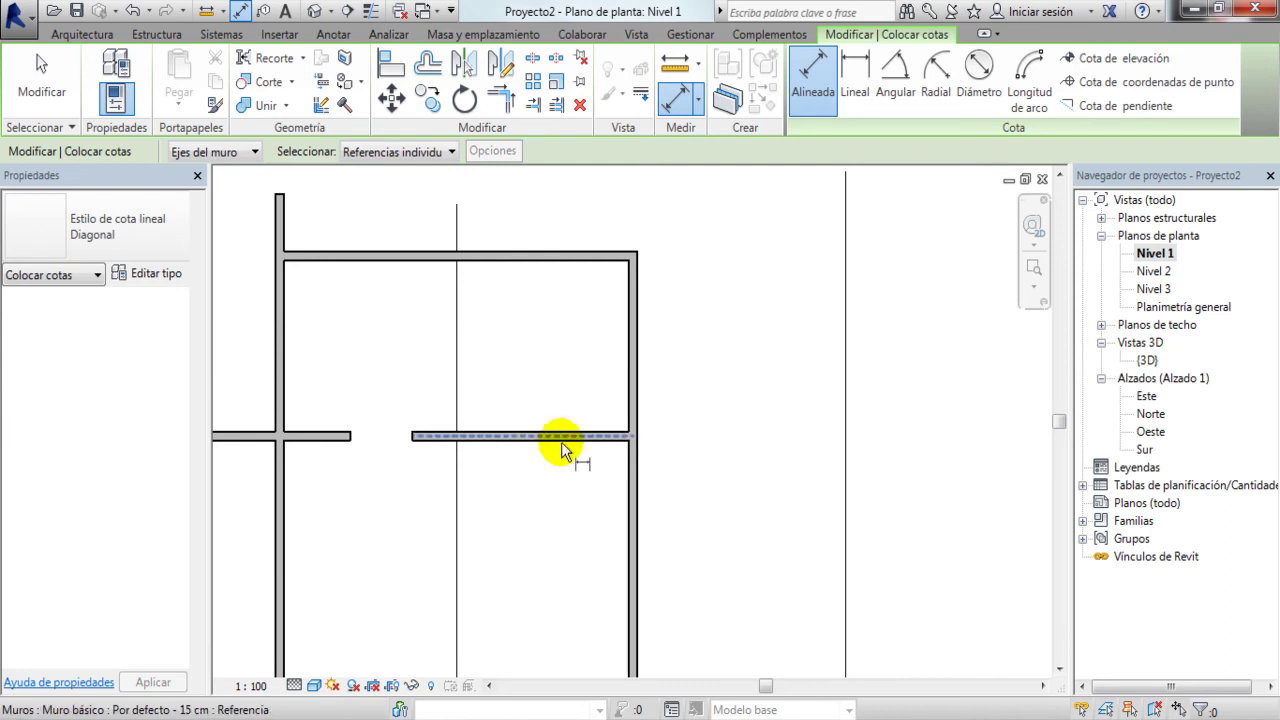
click(255, 154)
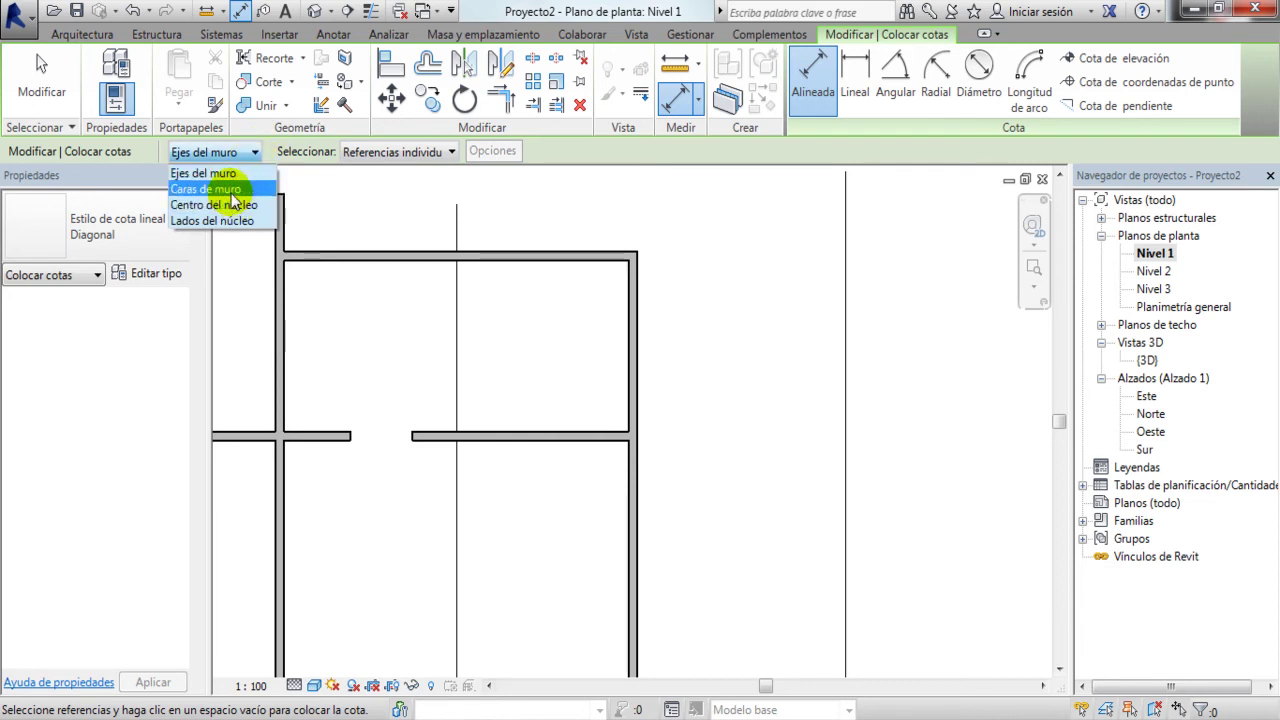
click(240, 189)
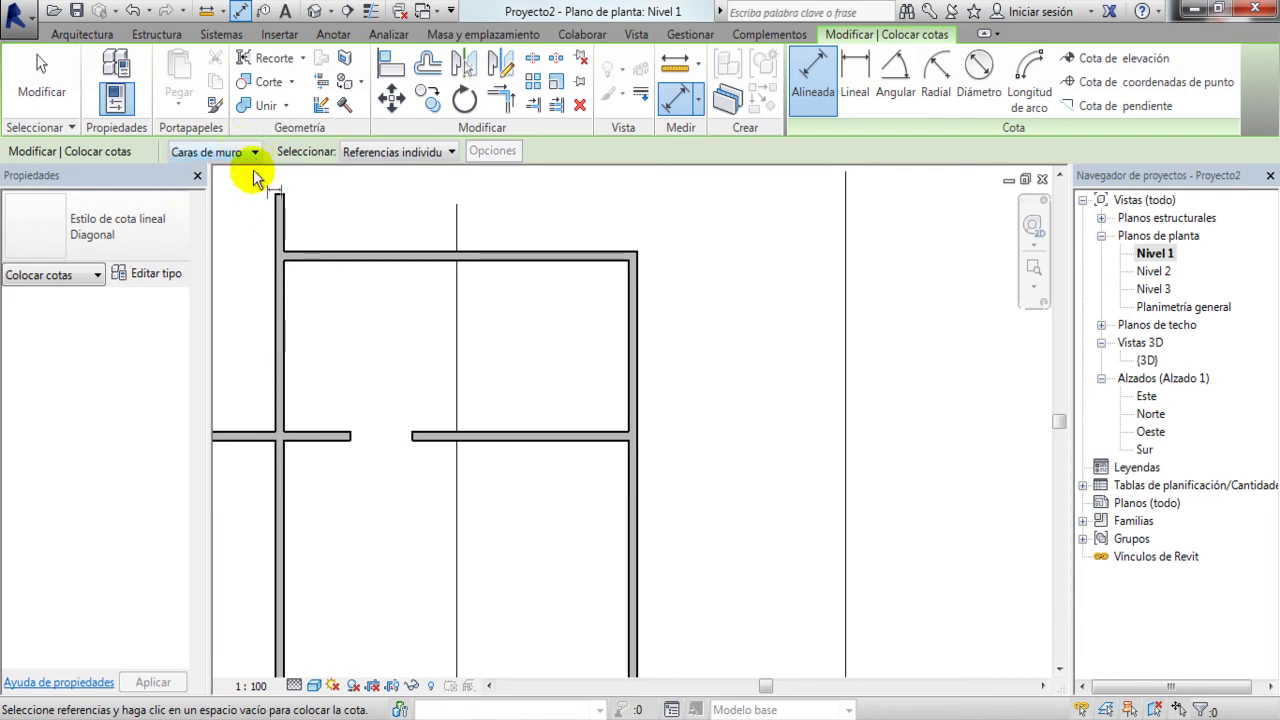
click(587, 436)
click(592, 262)
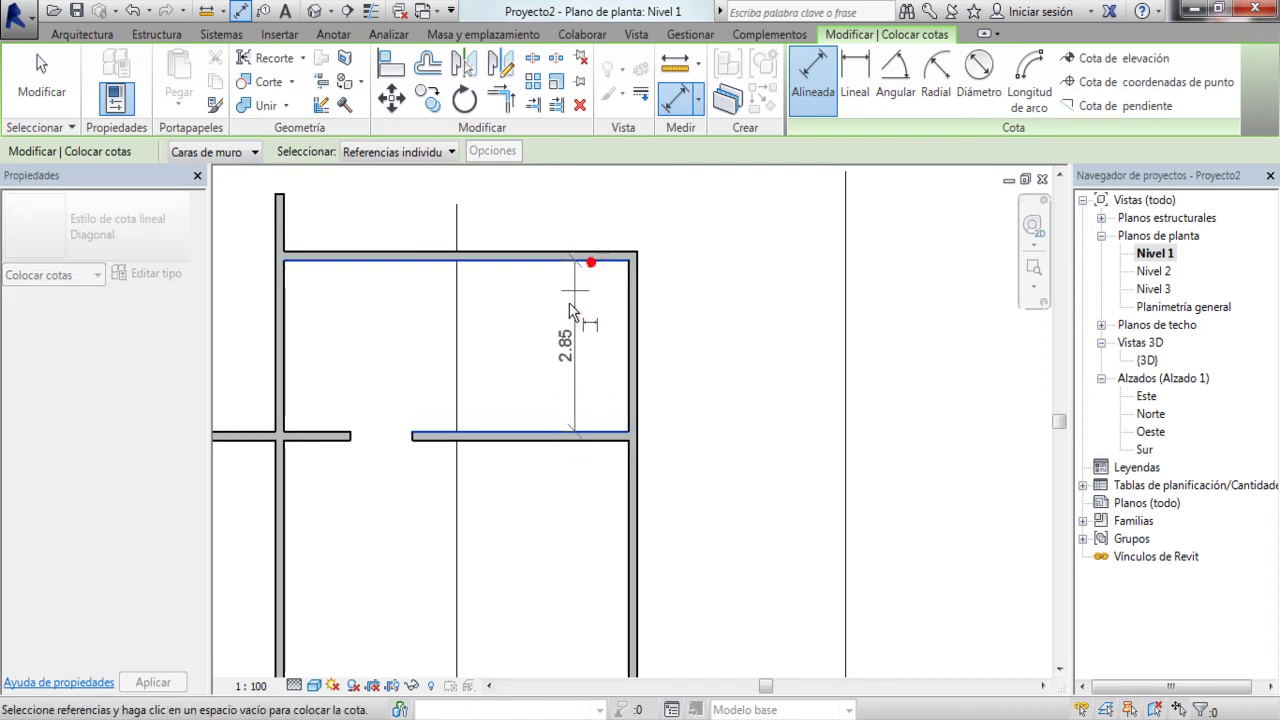
click(558, 318)
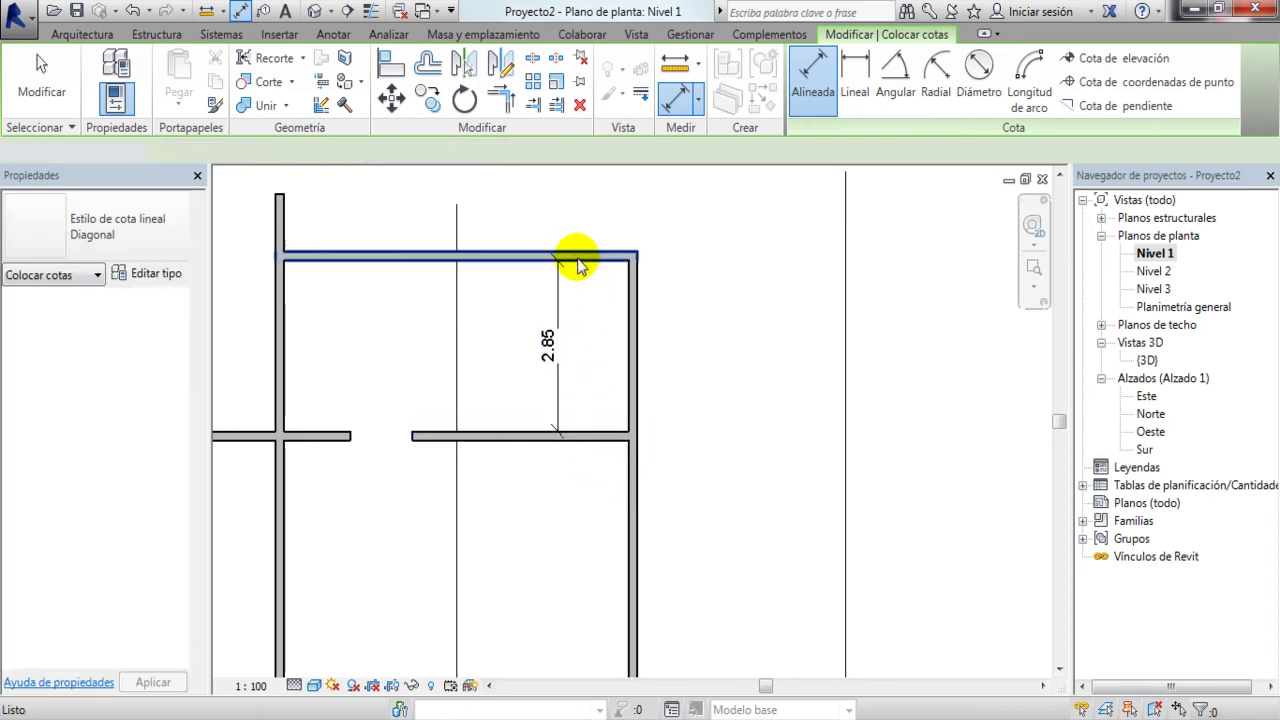
key(Escape)
key(Escape)
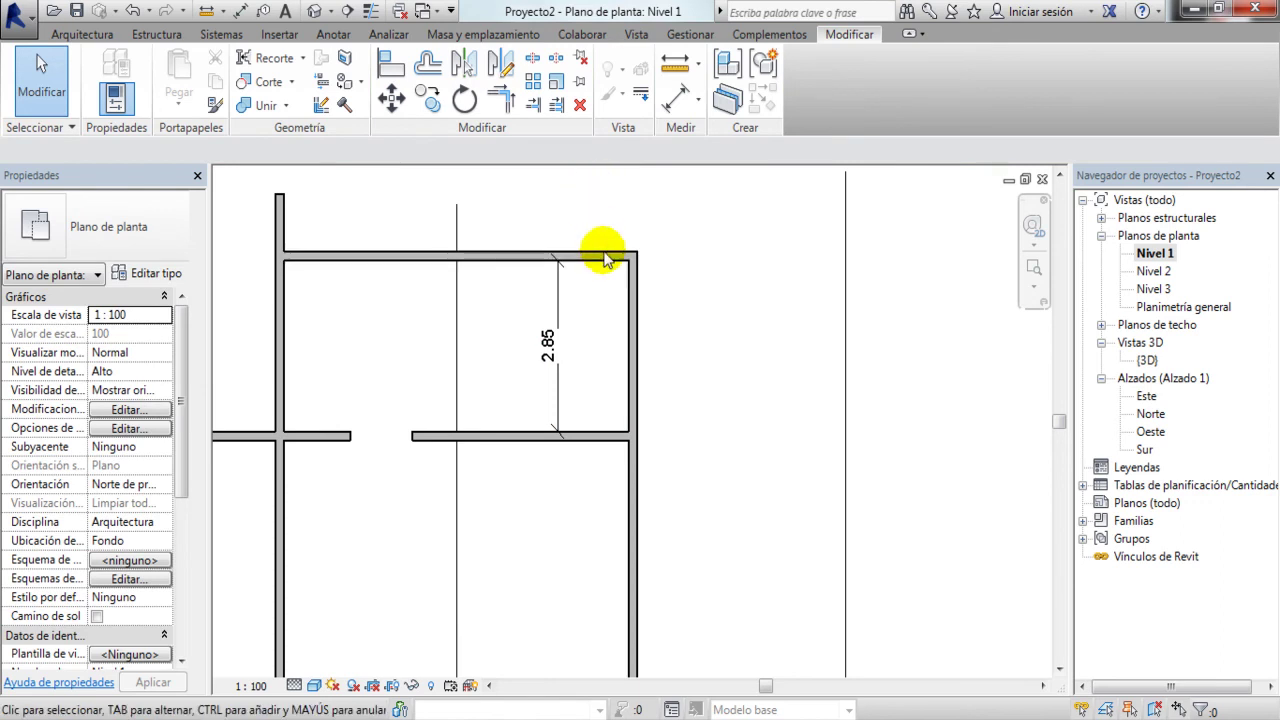
Step: Drive the wall-face dimension to 3, shifting the upper wall up
click(596, 255)
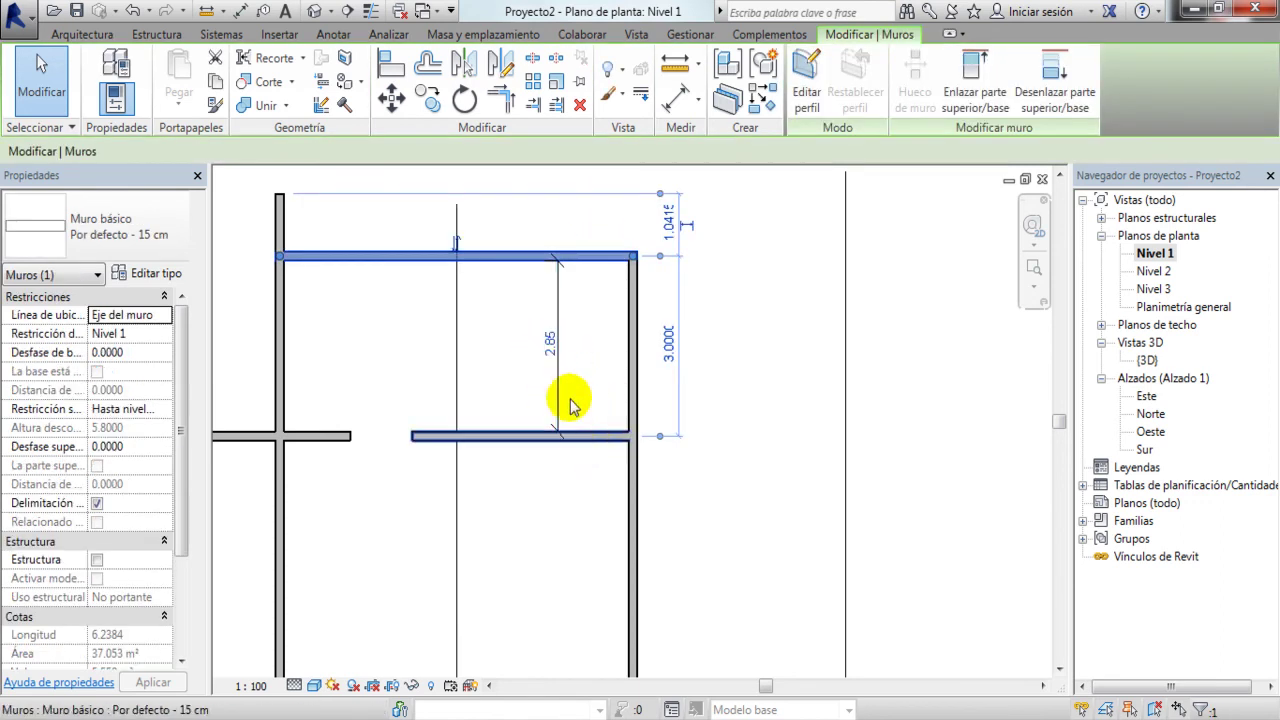
click(549, 345)
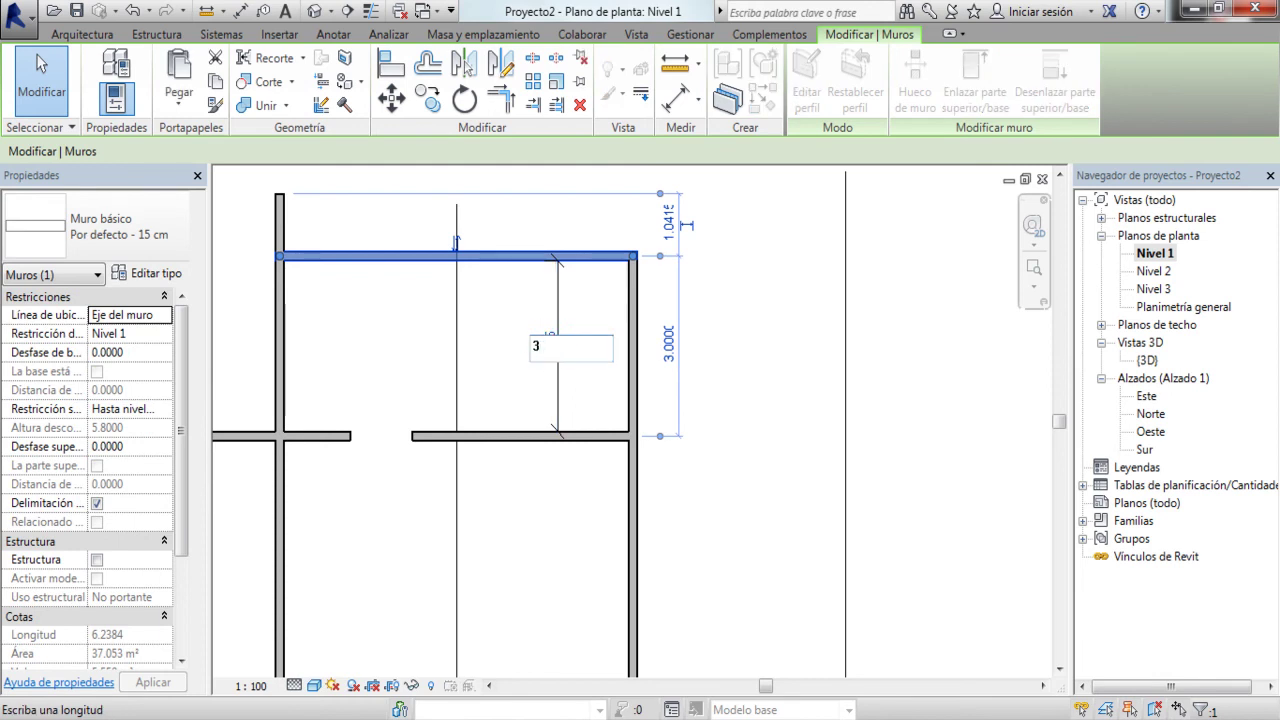
key(Return)
click(765, 449)
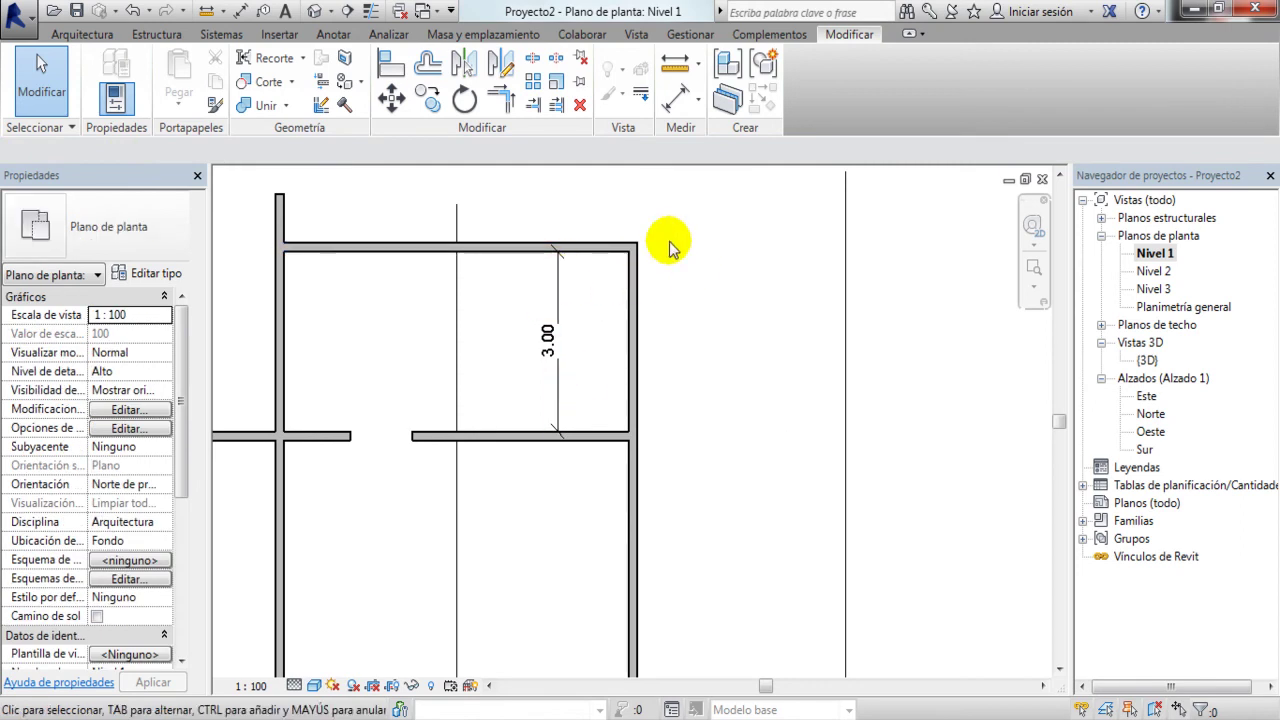
scroll(663, 474, down, 2)
scroll(591, 323, down, 3)
scroll(646, 423, up, 2)
scroll(637, 368, up, 1)
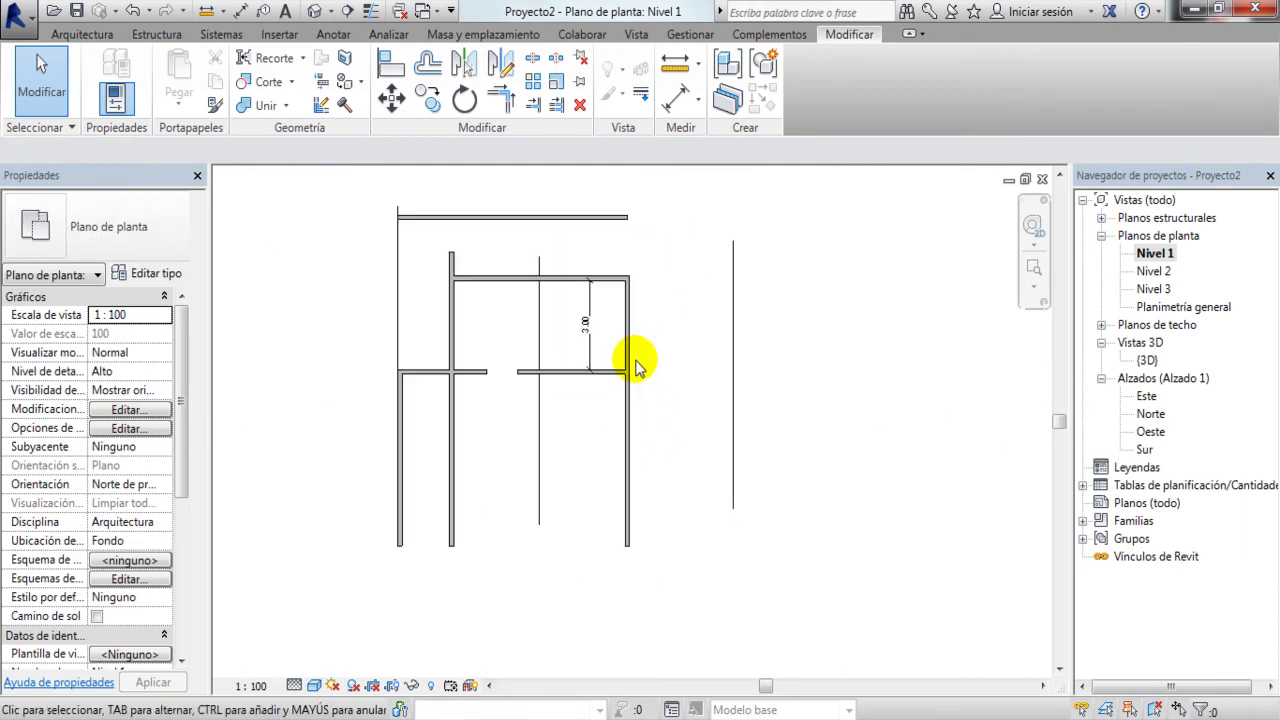
scroll(637, 368, up, 1)
Step: Draw a closed four-wall rectangle to the right, straddling the right vertical model line
click(88, 36)
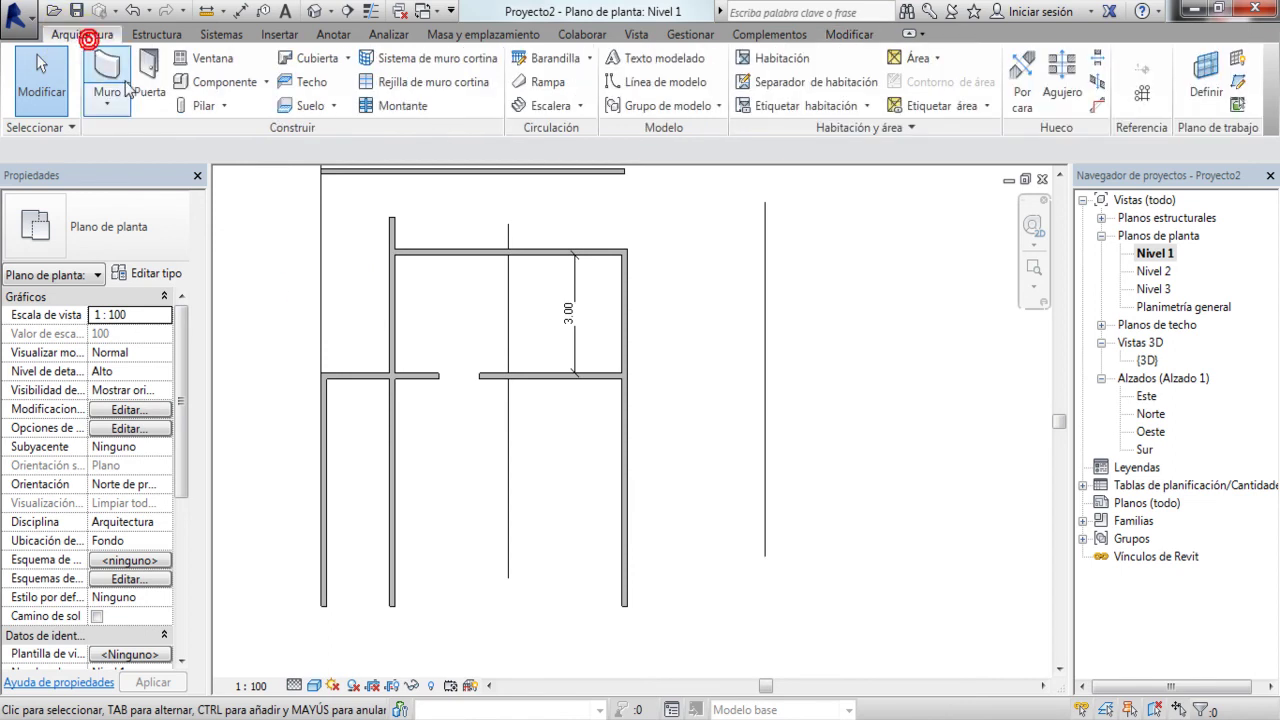
click(108, 75)
click(696, 297)
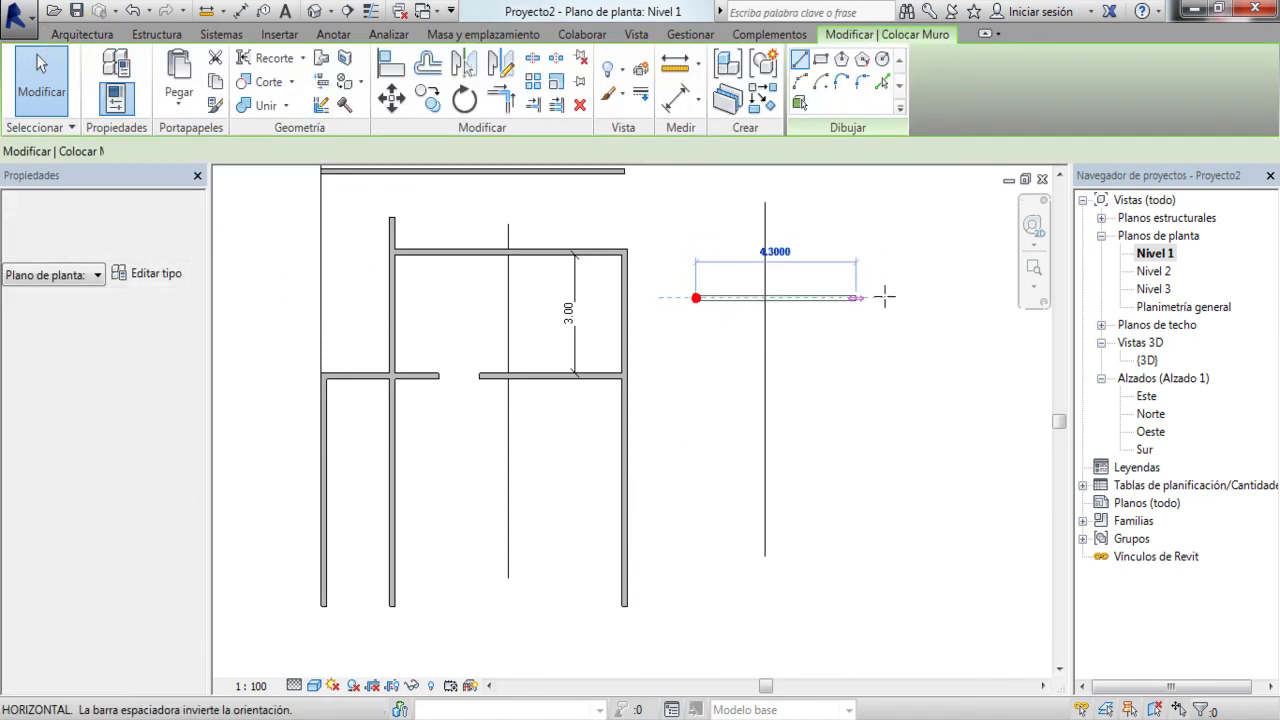
click(890, 297)
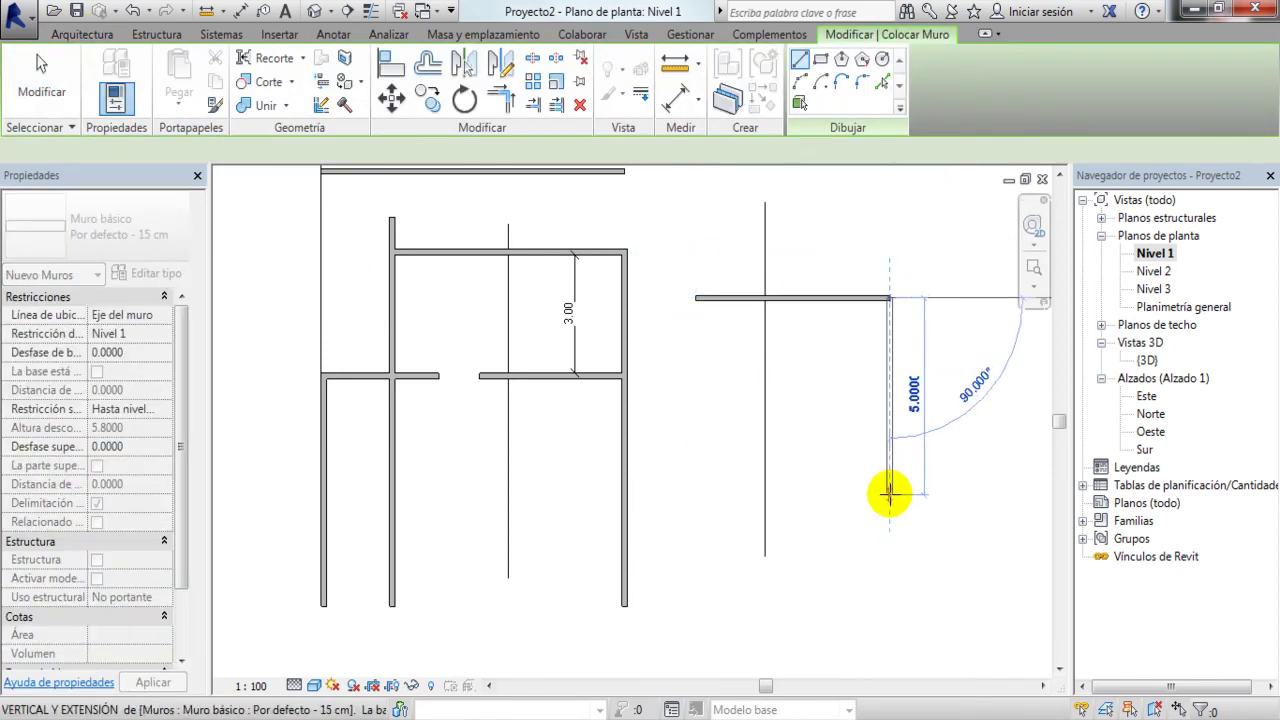
click(889, 492)
click(710, 490)
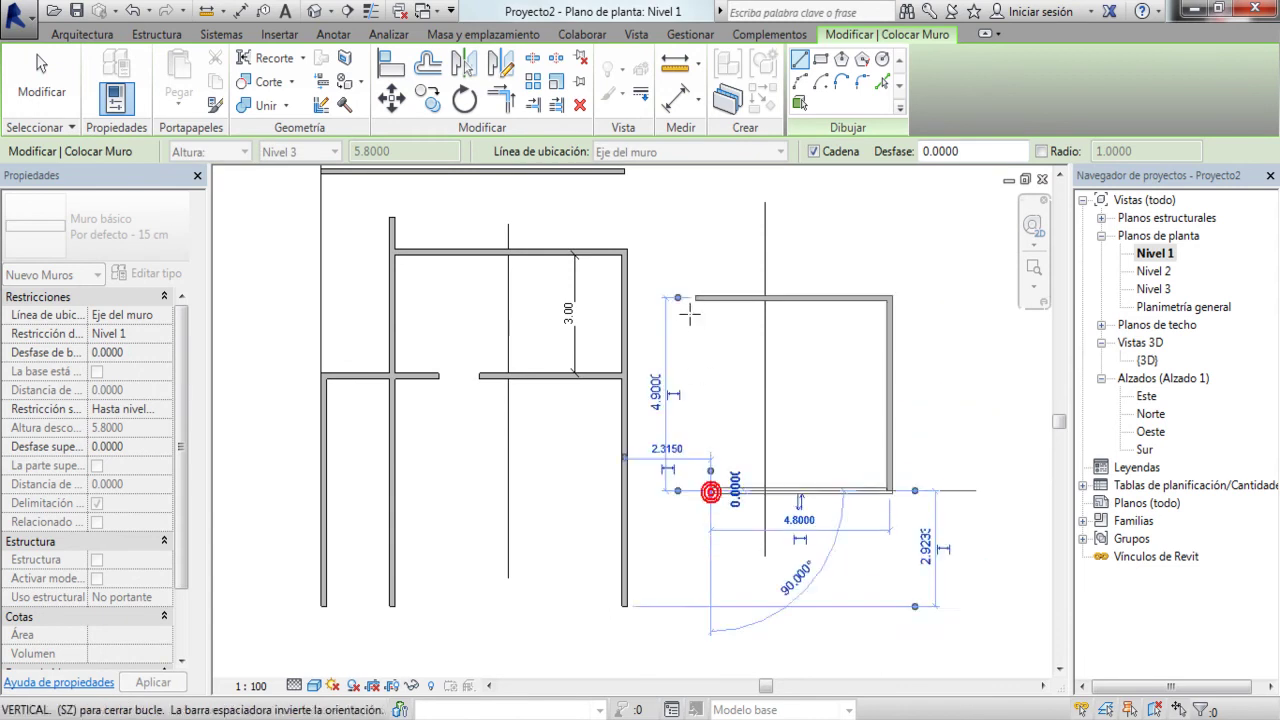
click(728, 327)
key(Escape)
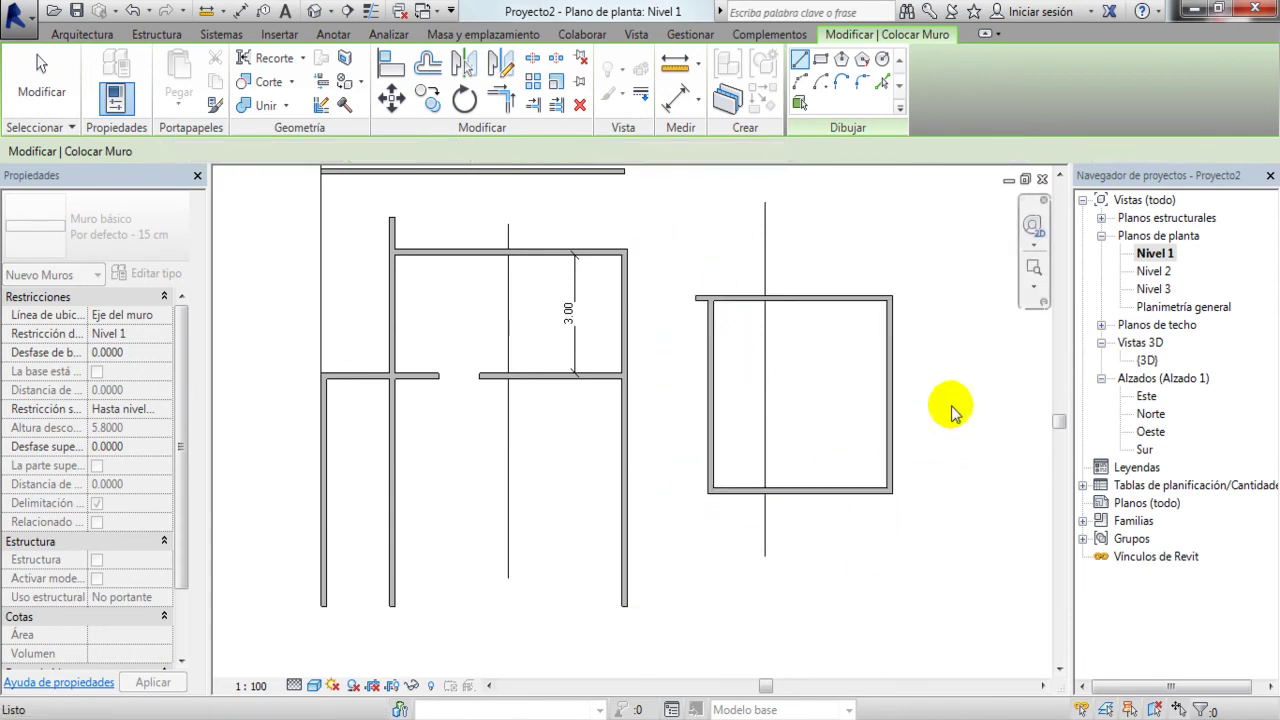
key(Escape)
scroll(952, 405, up, 1)
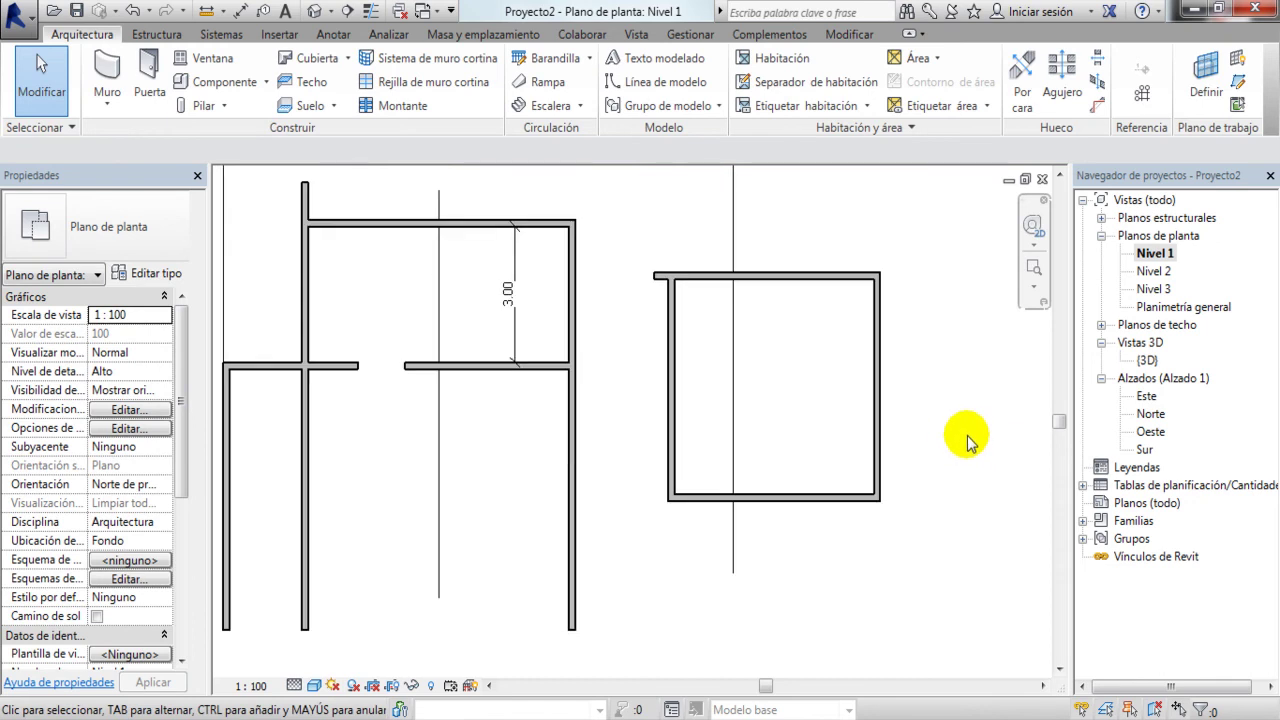
Step: Place an aligned dimension across the new room's length between its top and bottom walls
click(848, 36)
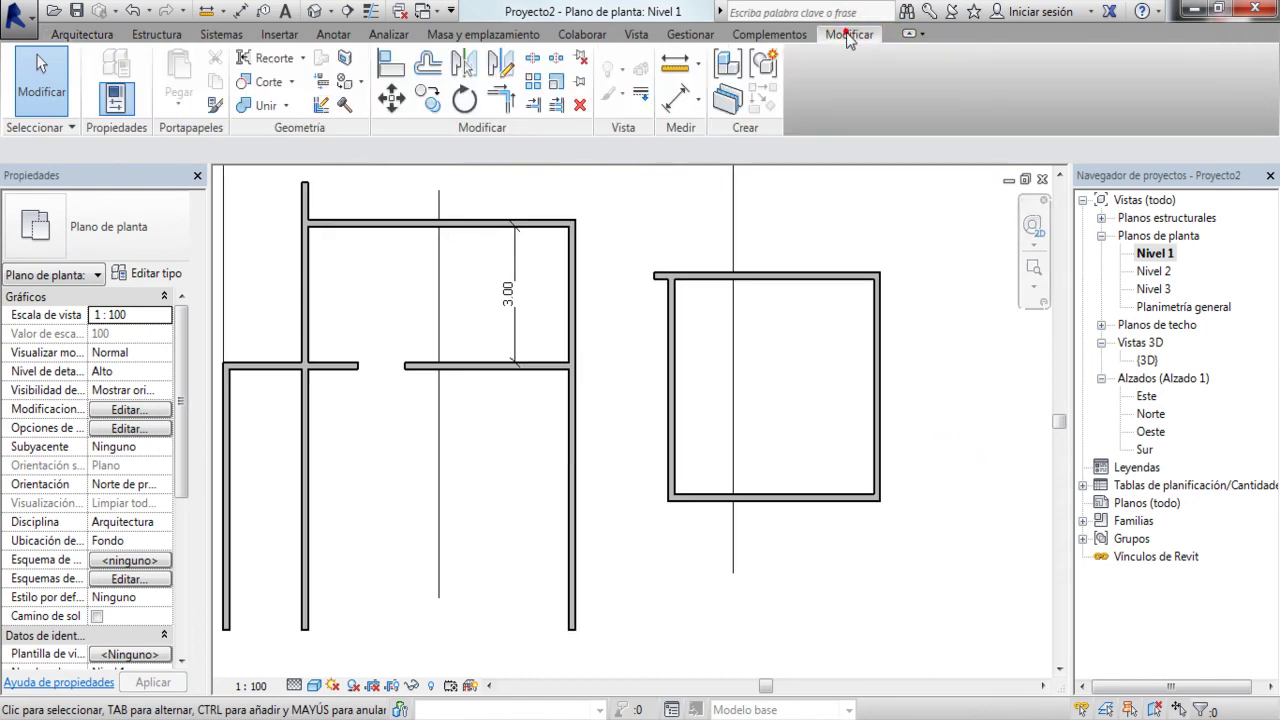
click(675, 100)
click(790, 278)
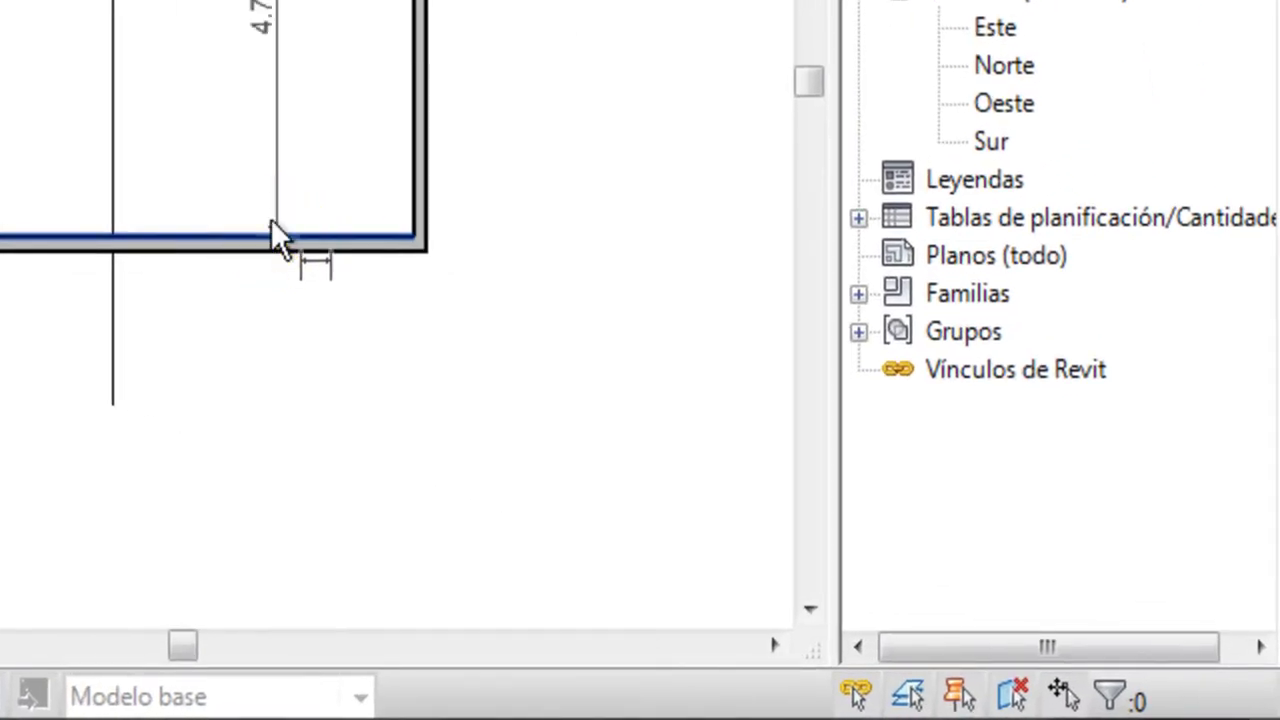
click(271, 219)
click(337, 242)
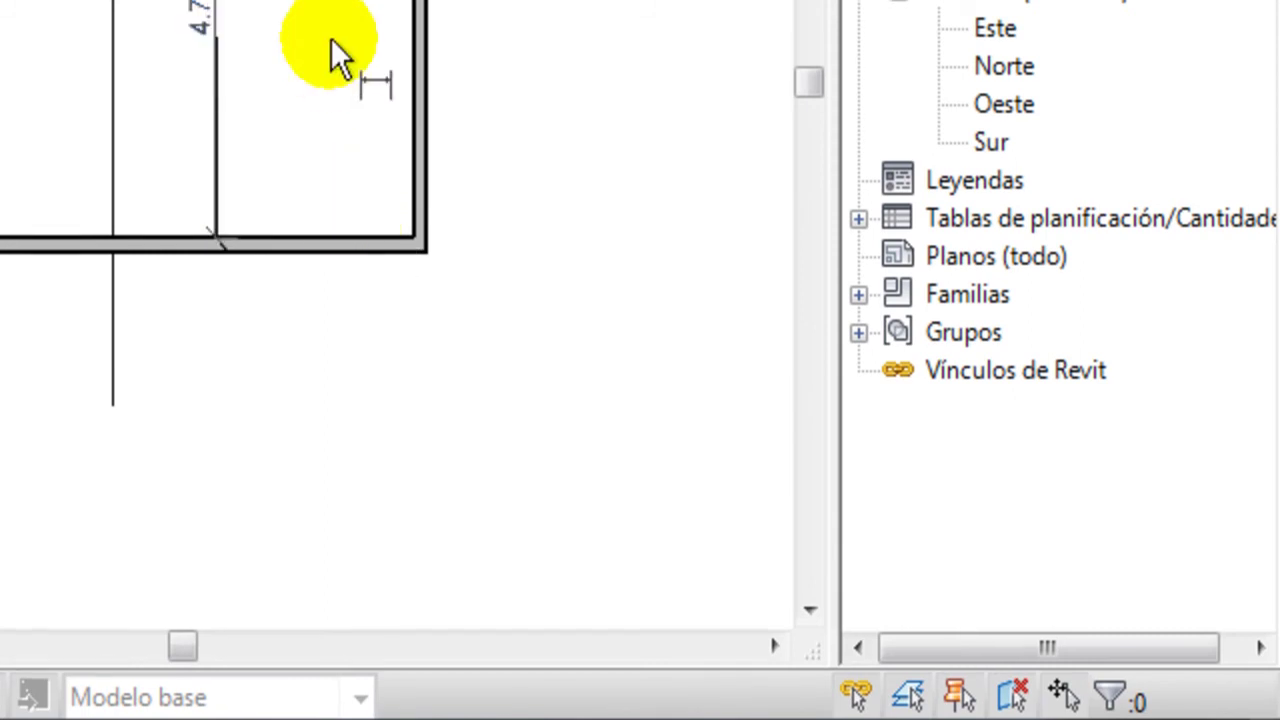
Step: Move the top wall so the room length reads 5.00 instead of 4.75
click(299, 137)
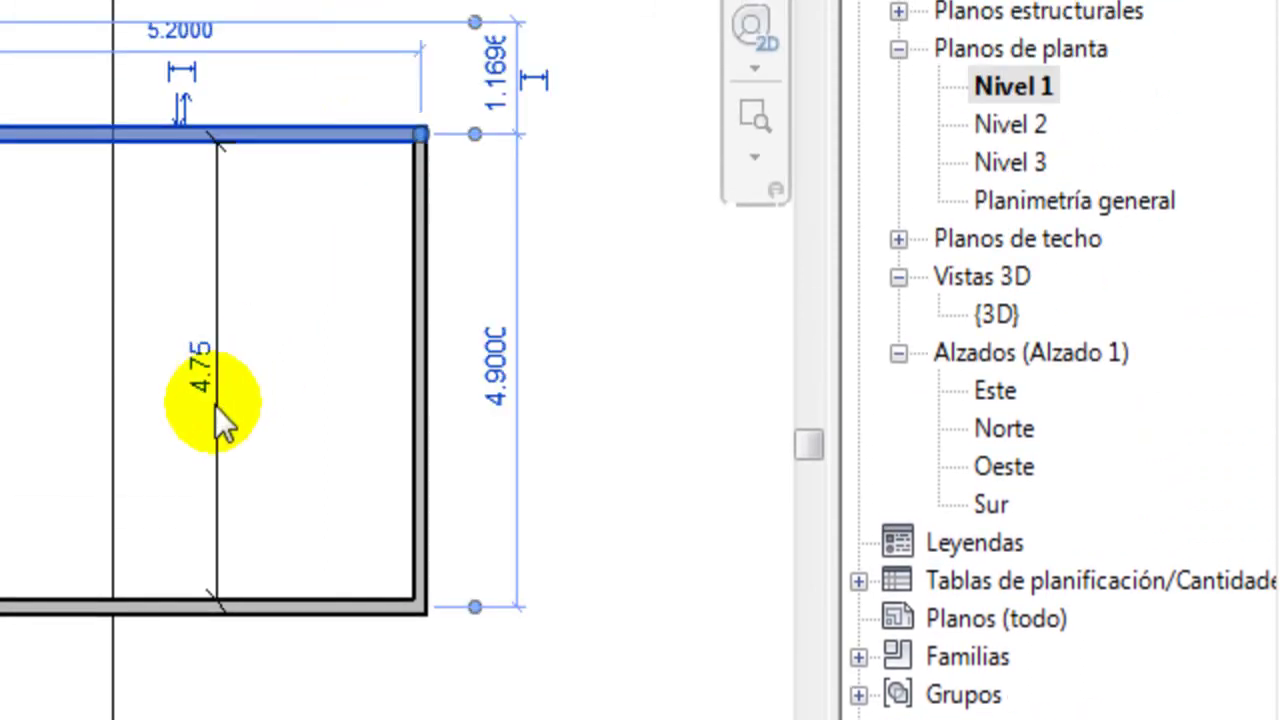
click(197, 371)
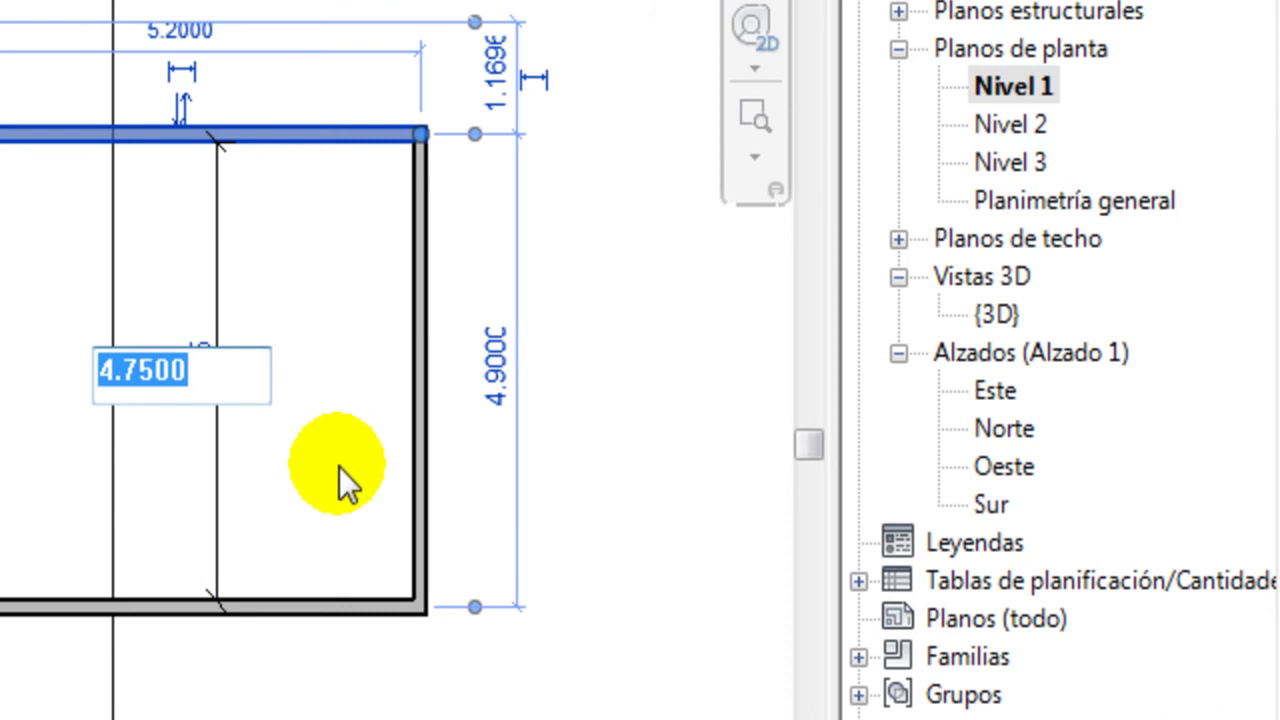
text(5)
key(Return)
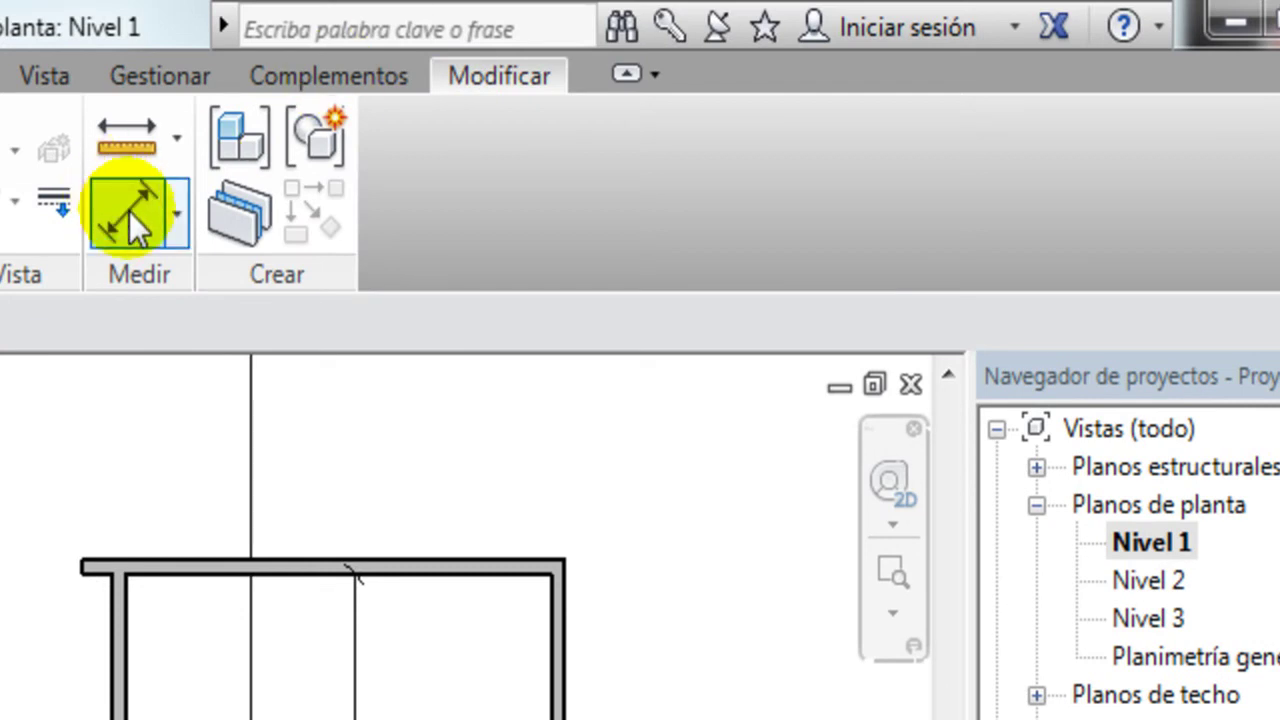
Step: Add a 4.65 aligned width dimension between the room's right and left walls
click(122, 195)
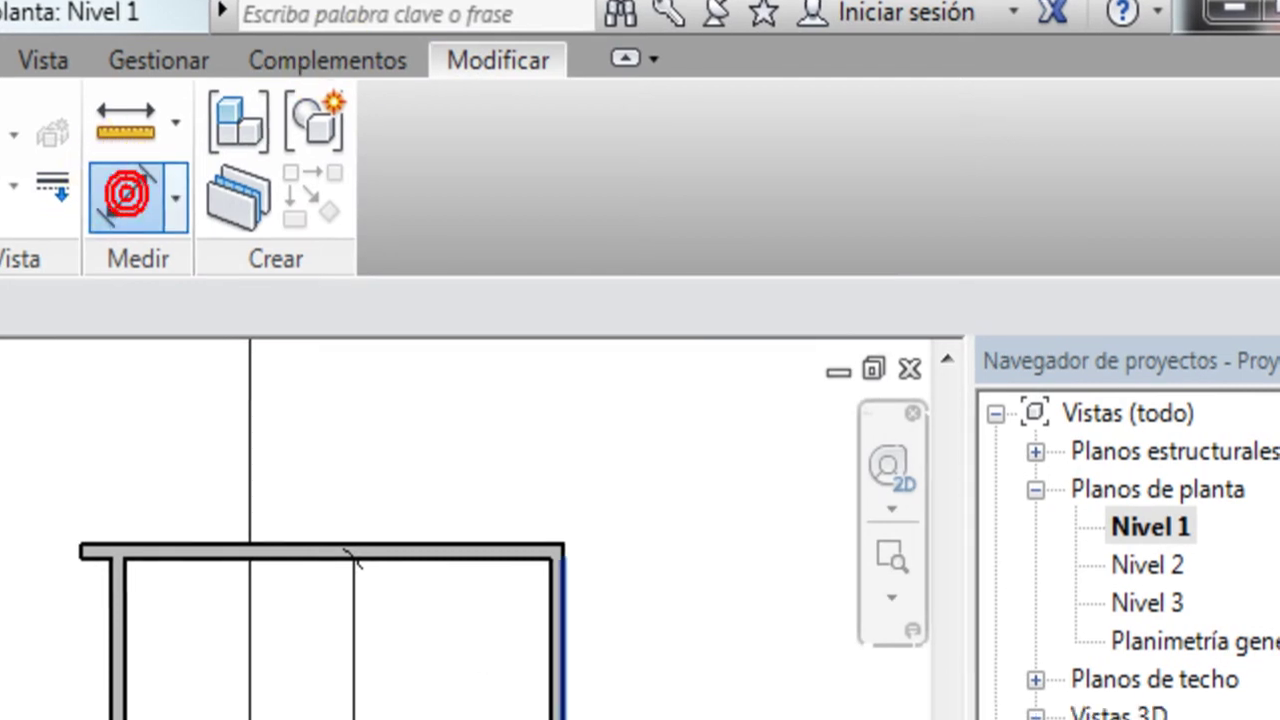
click(515, 298)
click(72, 131)
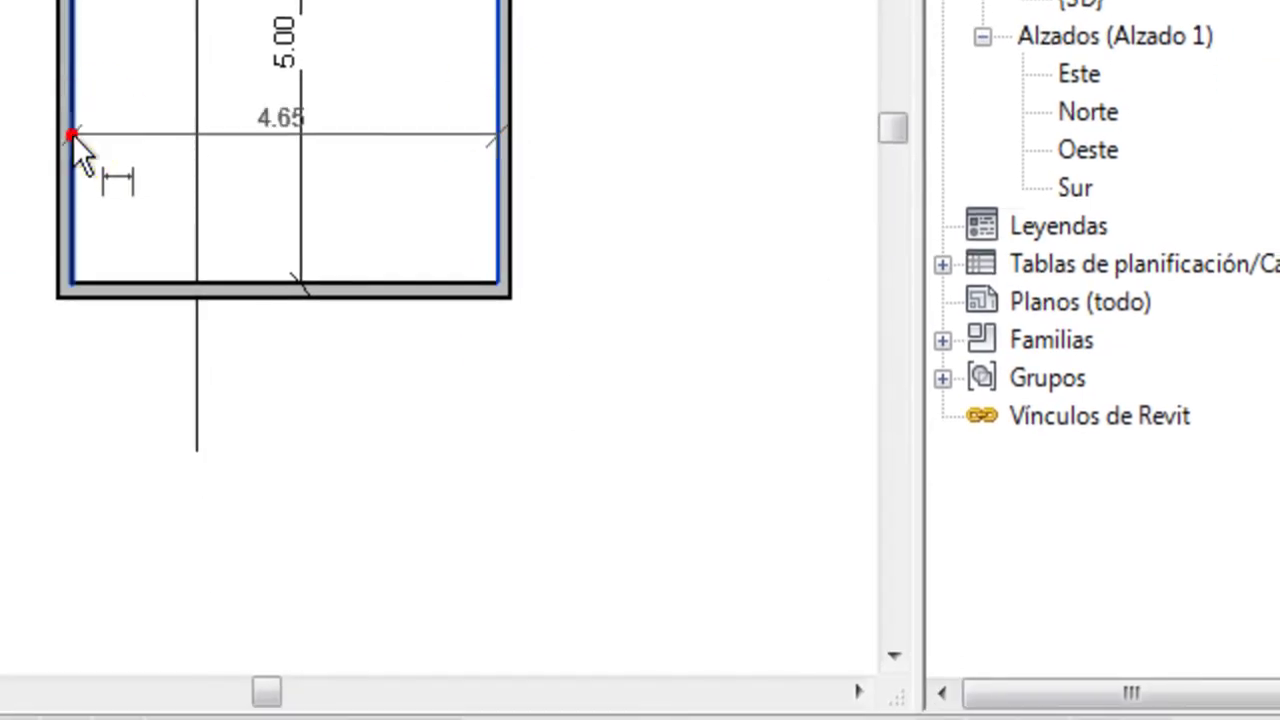
click(131, 153)
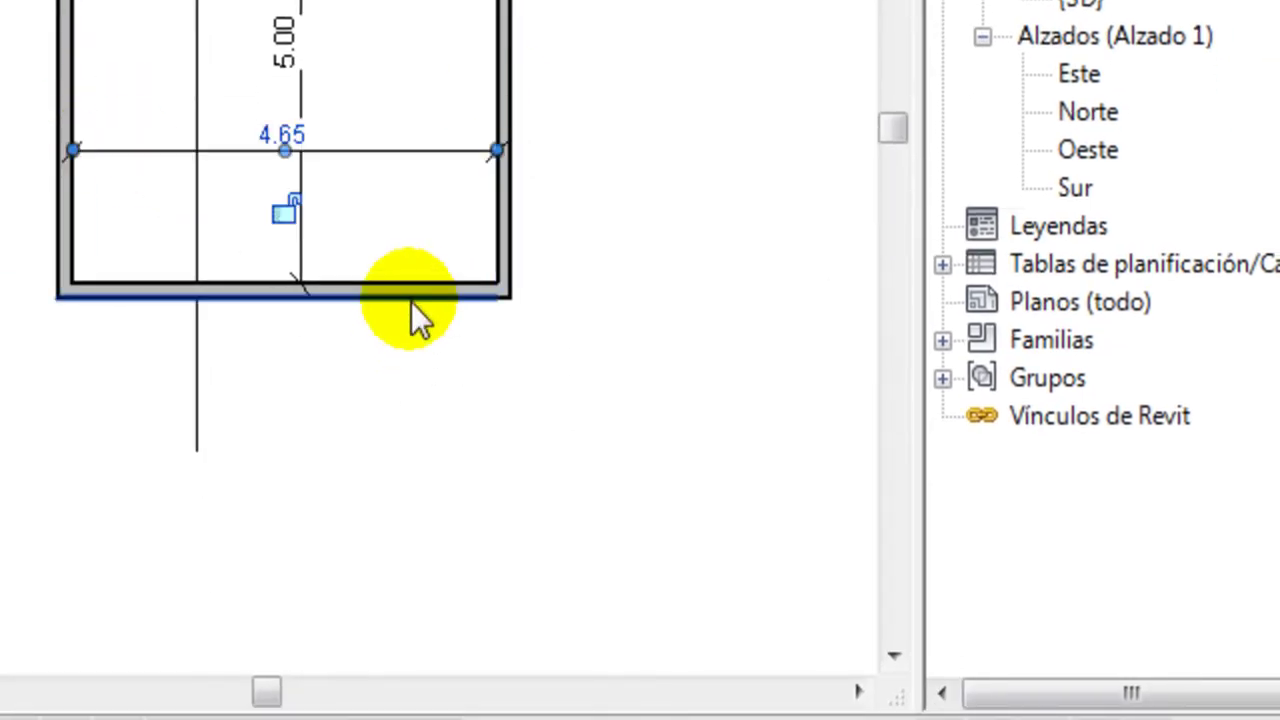
Step: Move the left wall inward so the room width becomes 3.00
click(58, 185)
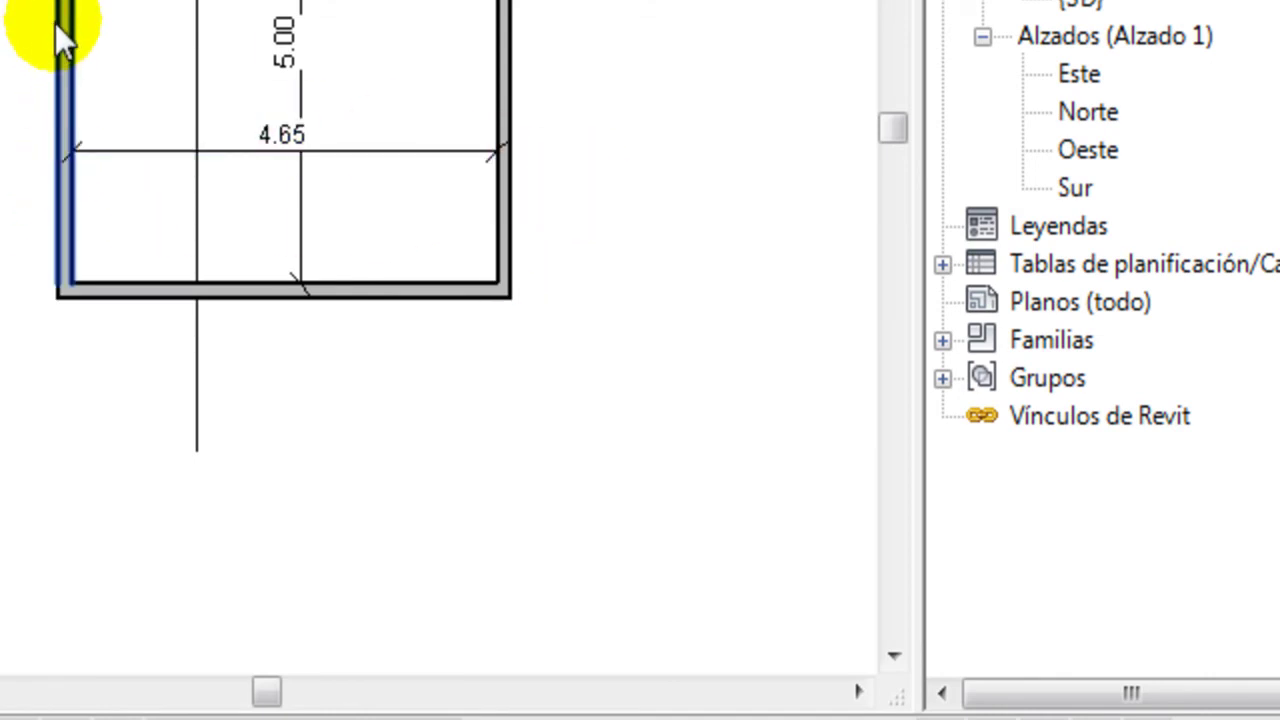
click(283, 134)
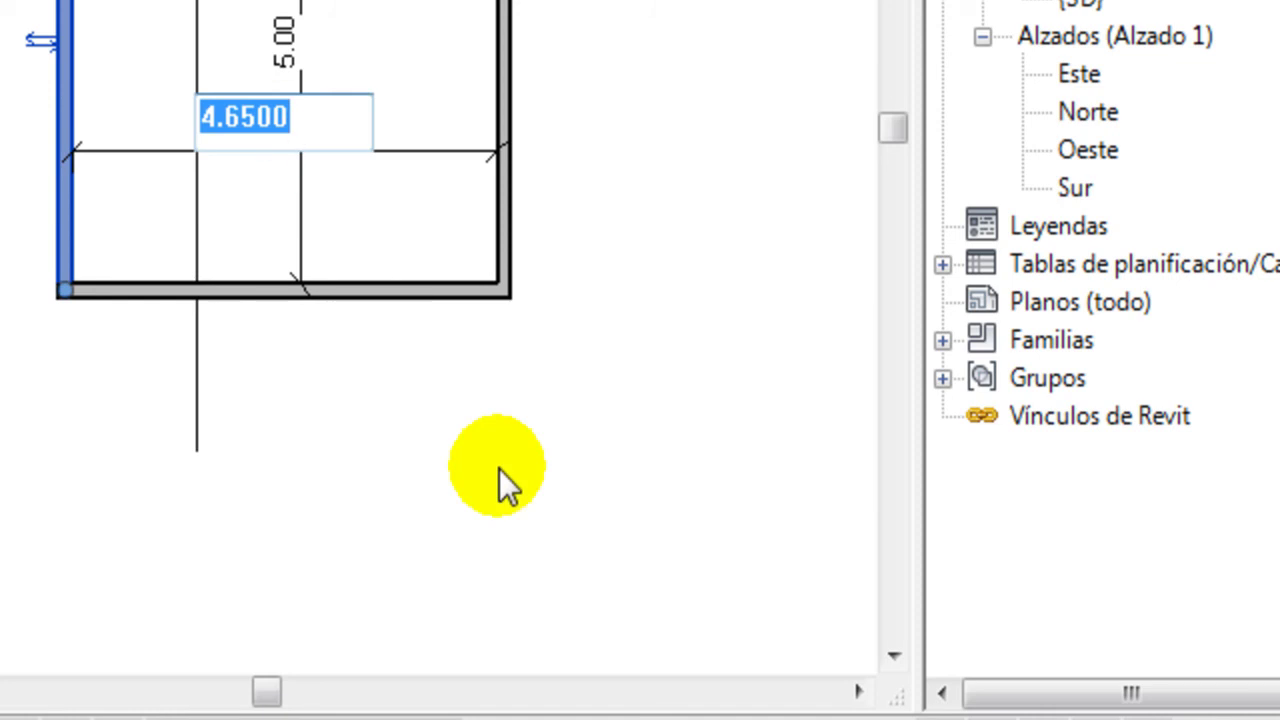
text(3)
key(Return)
click(271, 483)
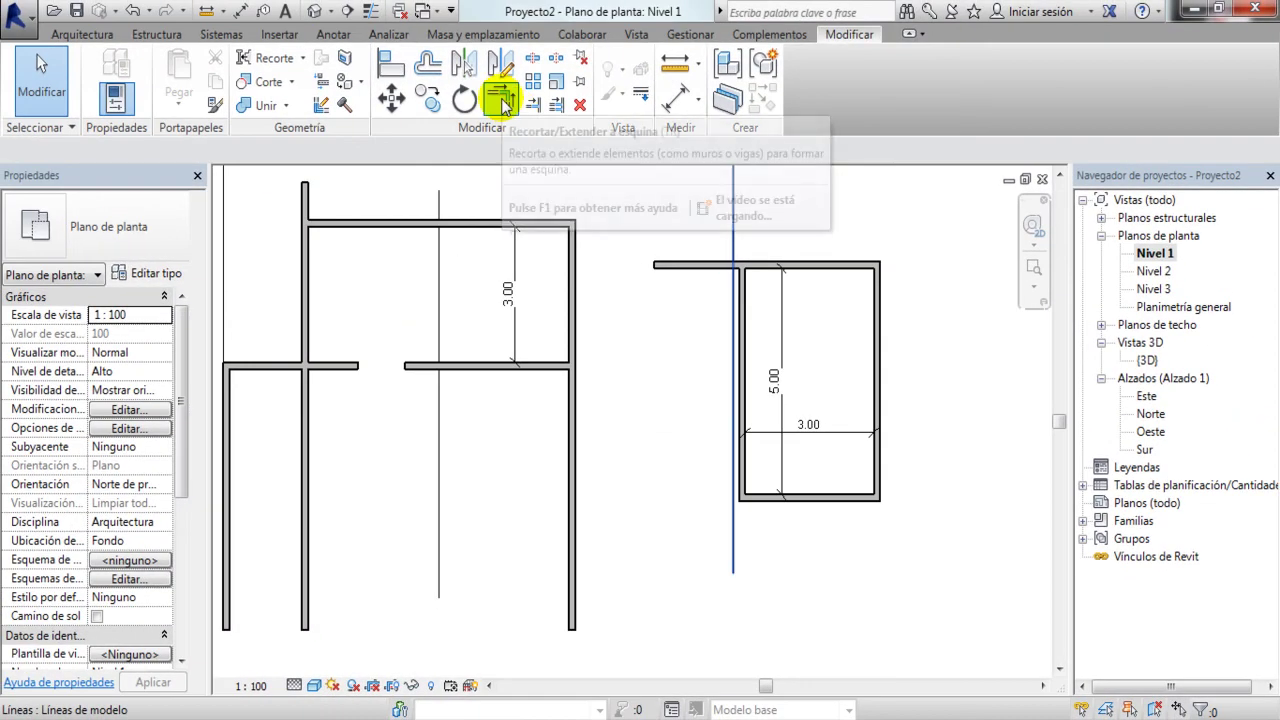
Step: Trim the top wall's overhang to a clean corner with the left wall
click(500, 98)
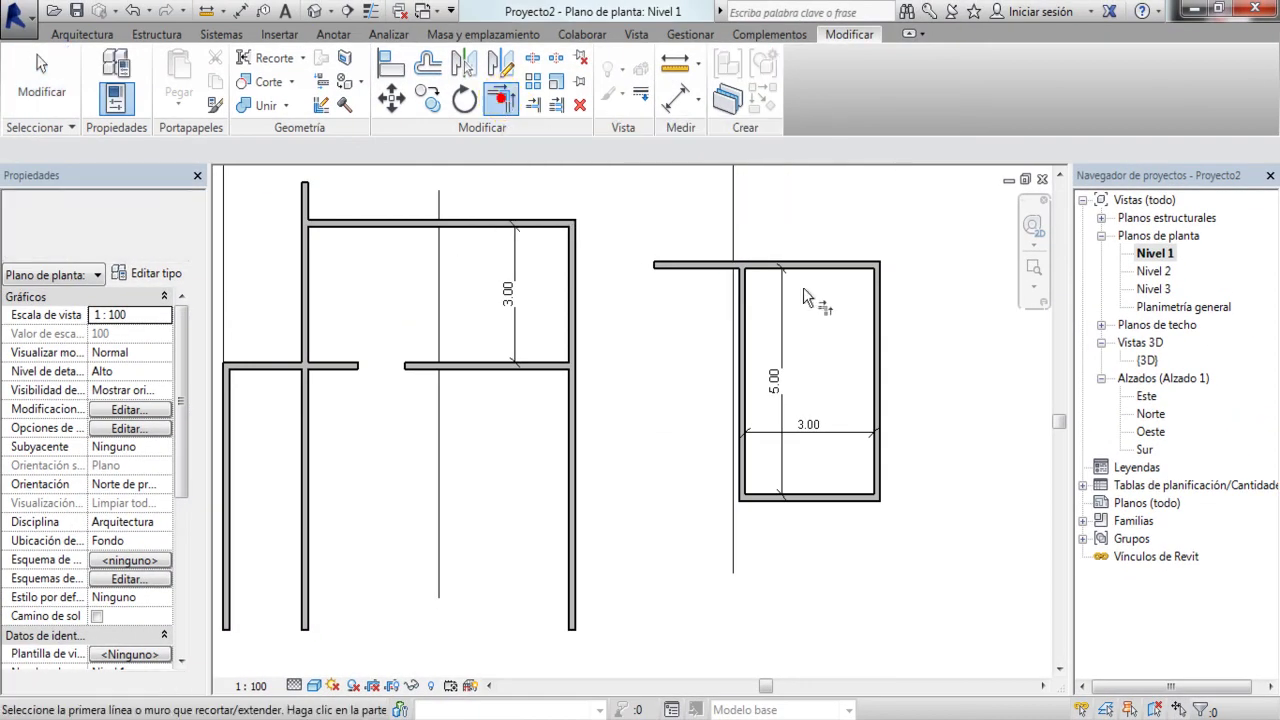
click(742, 315)
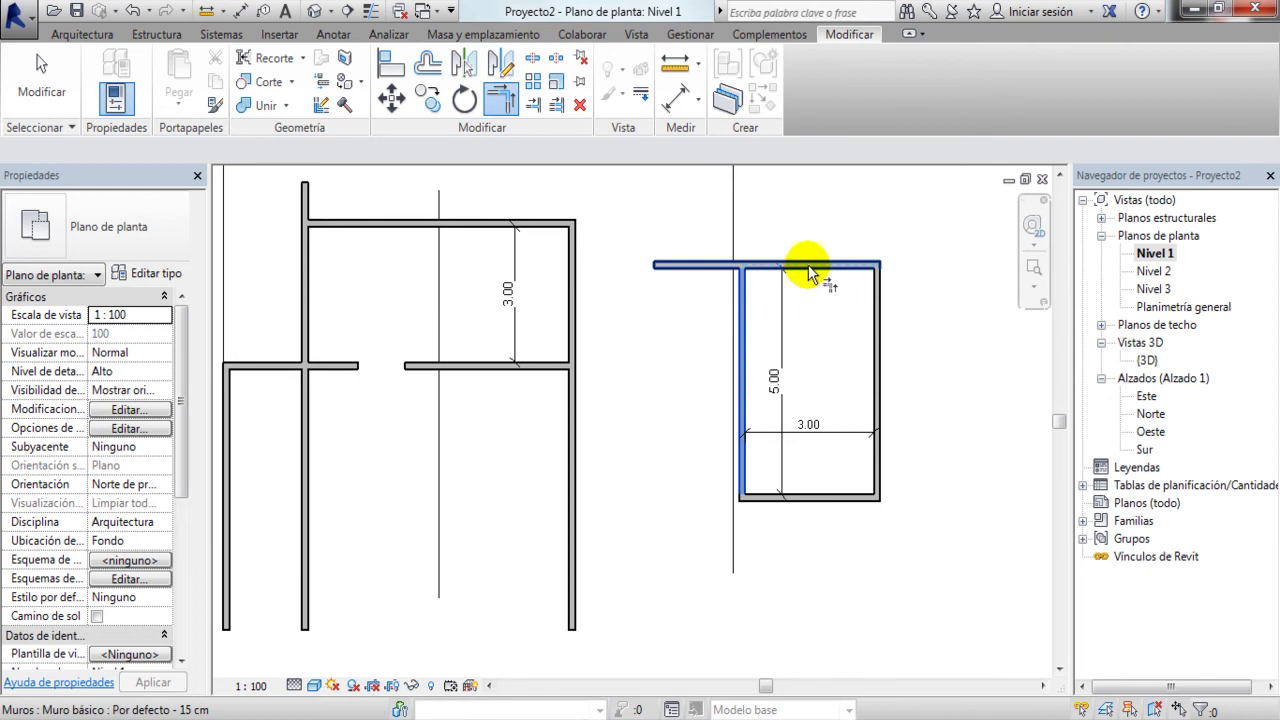
click(812, 272)
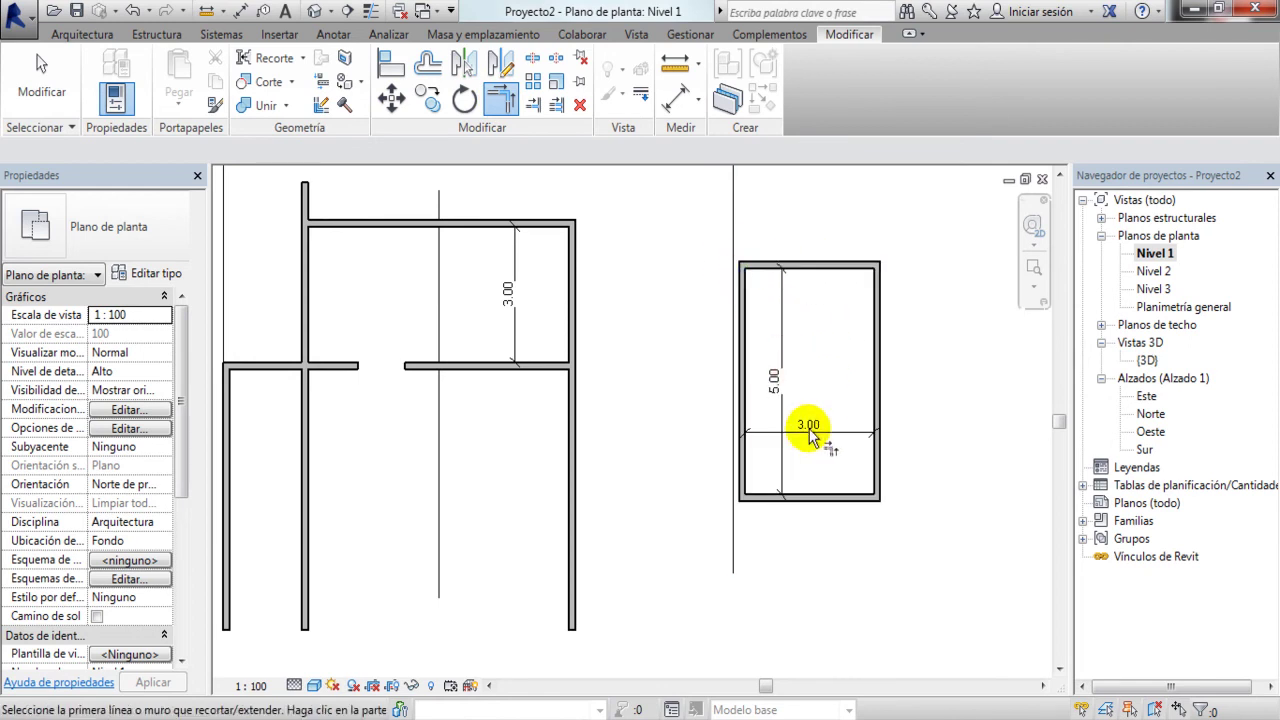
key(Escape)
key(Escape)
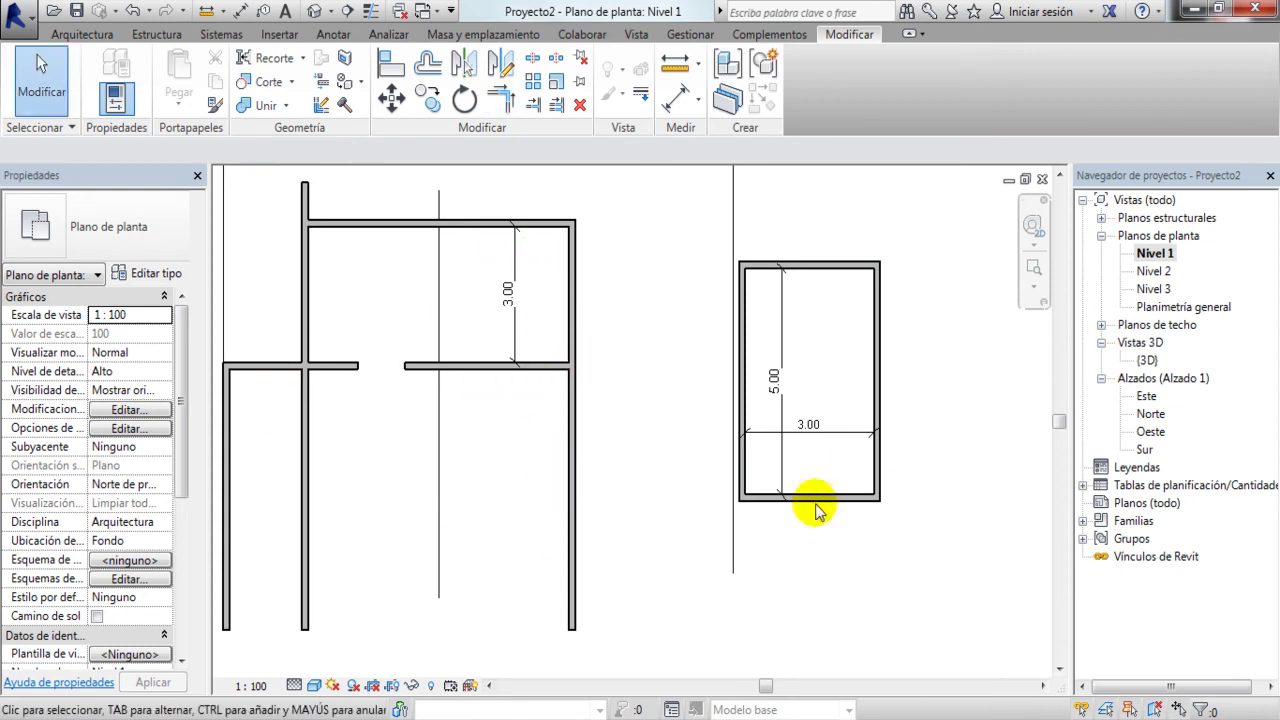
Step: Delete the vertical model line running through the room
click(733, 228)
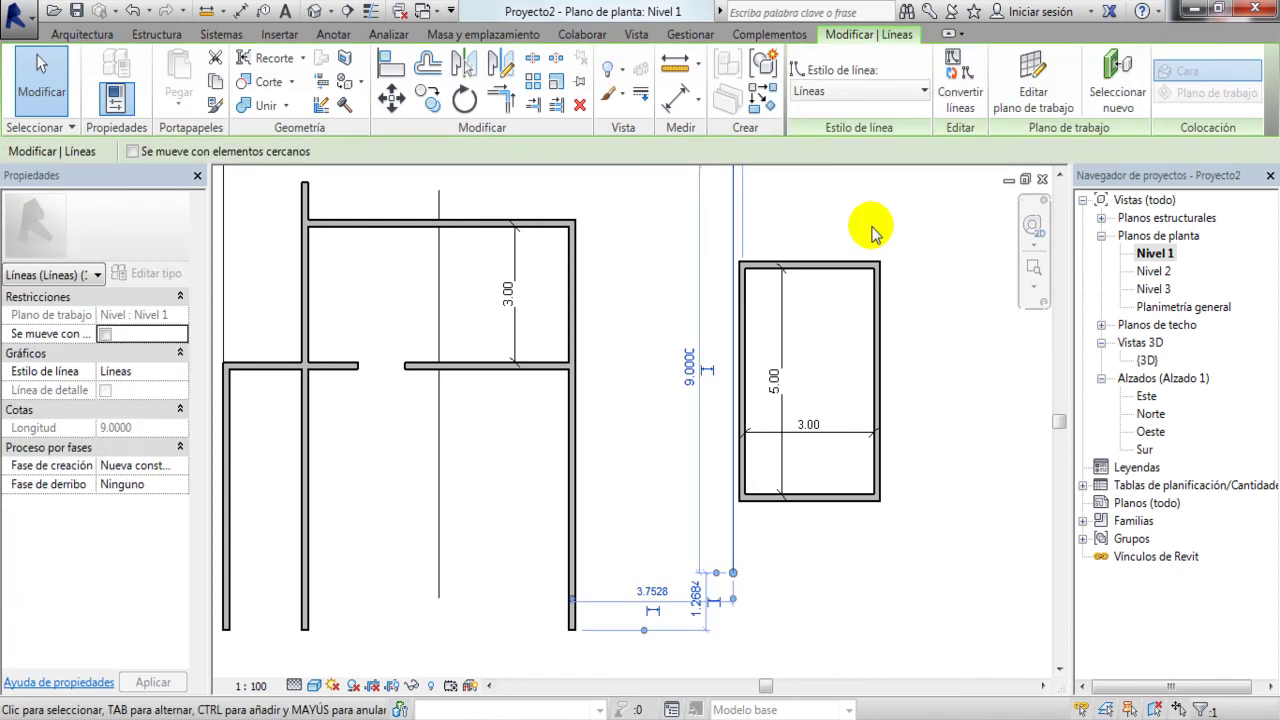
key(Delete)
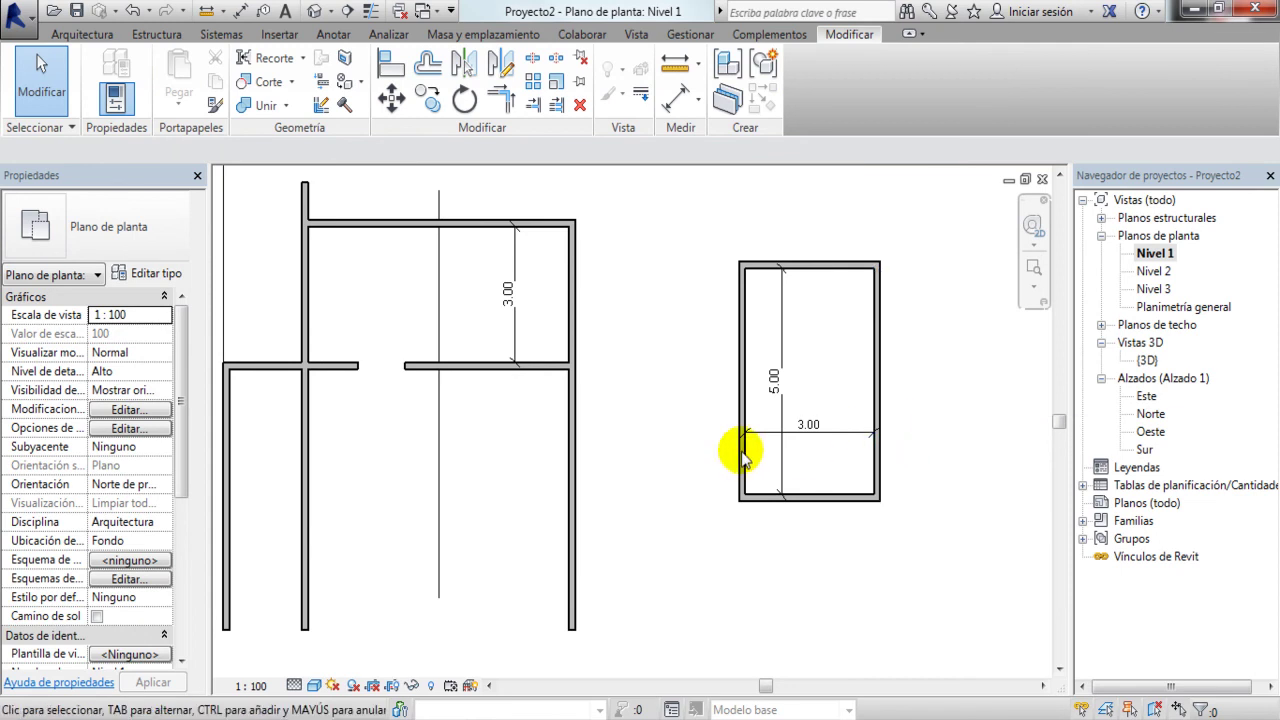
click(812, 428)
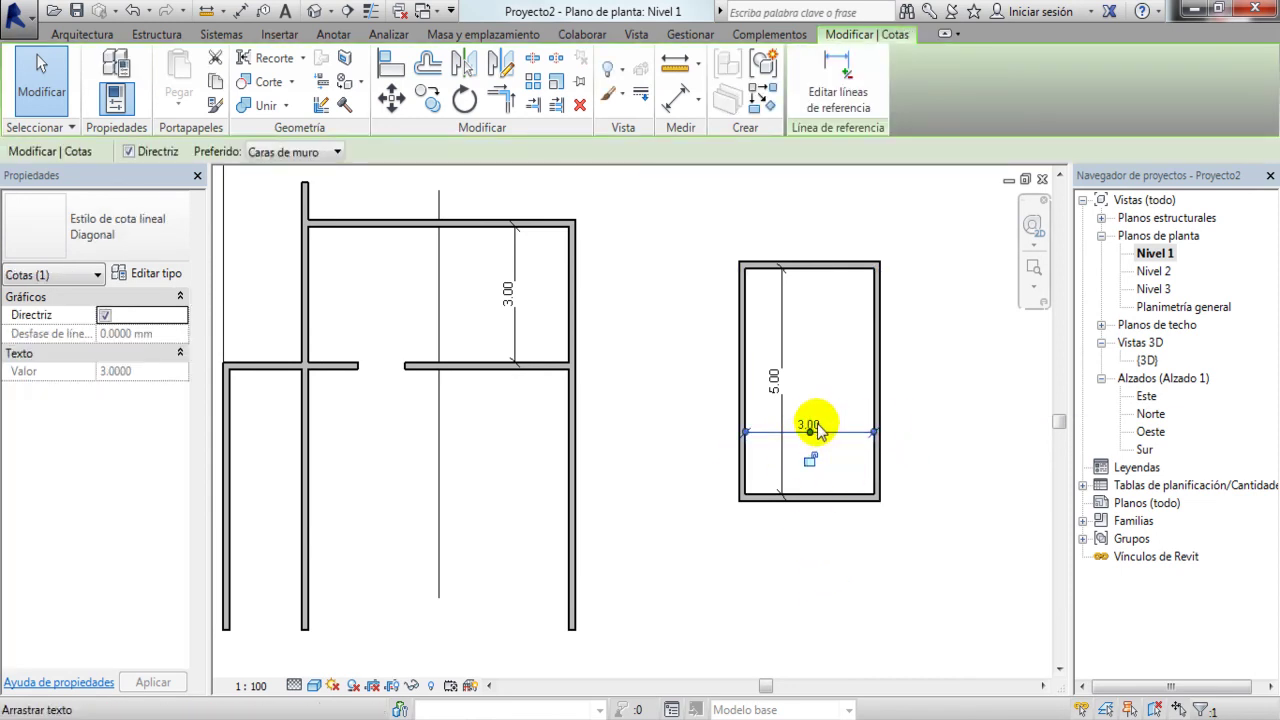
click(870, 583)
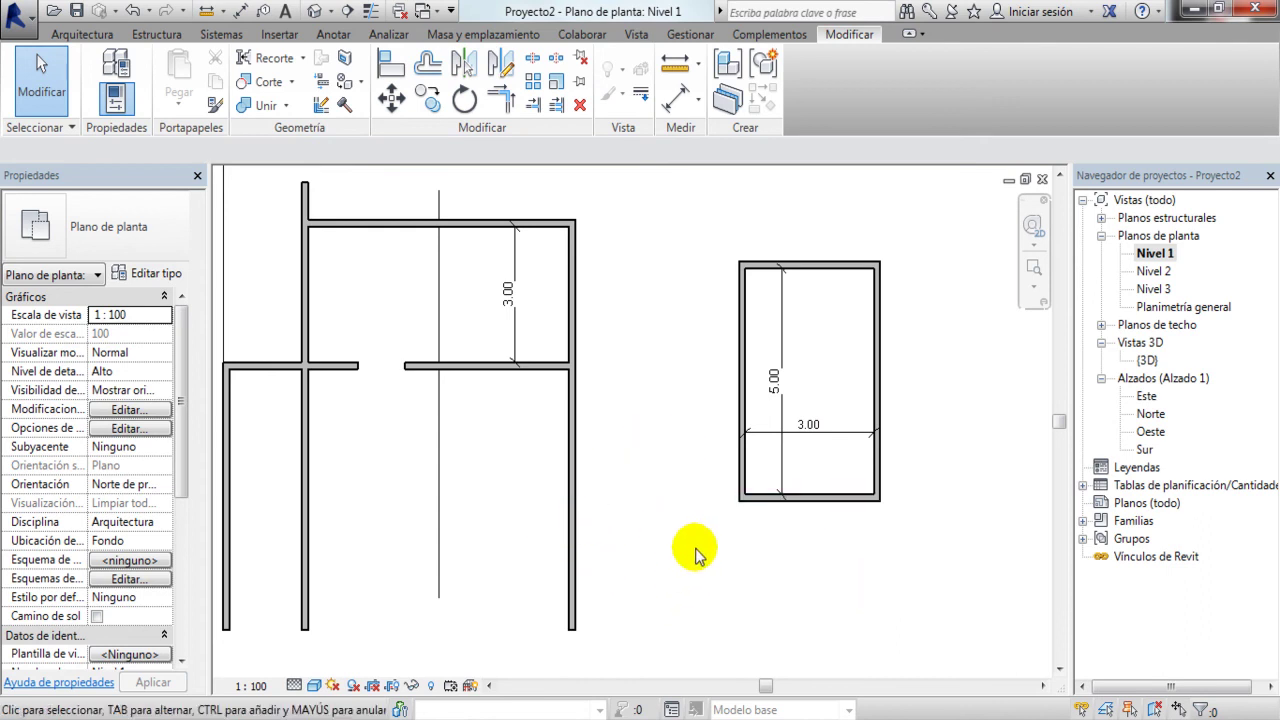
Step: Widen the room to 4.00 by moving its right wall
click(876, 362)
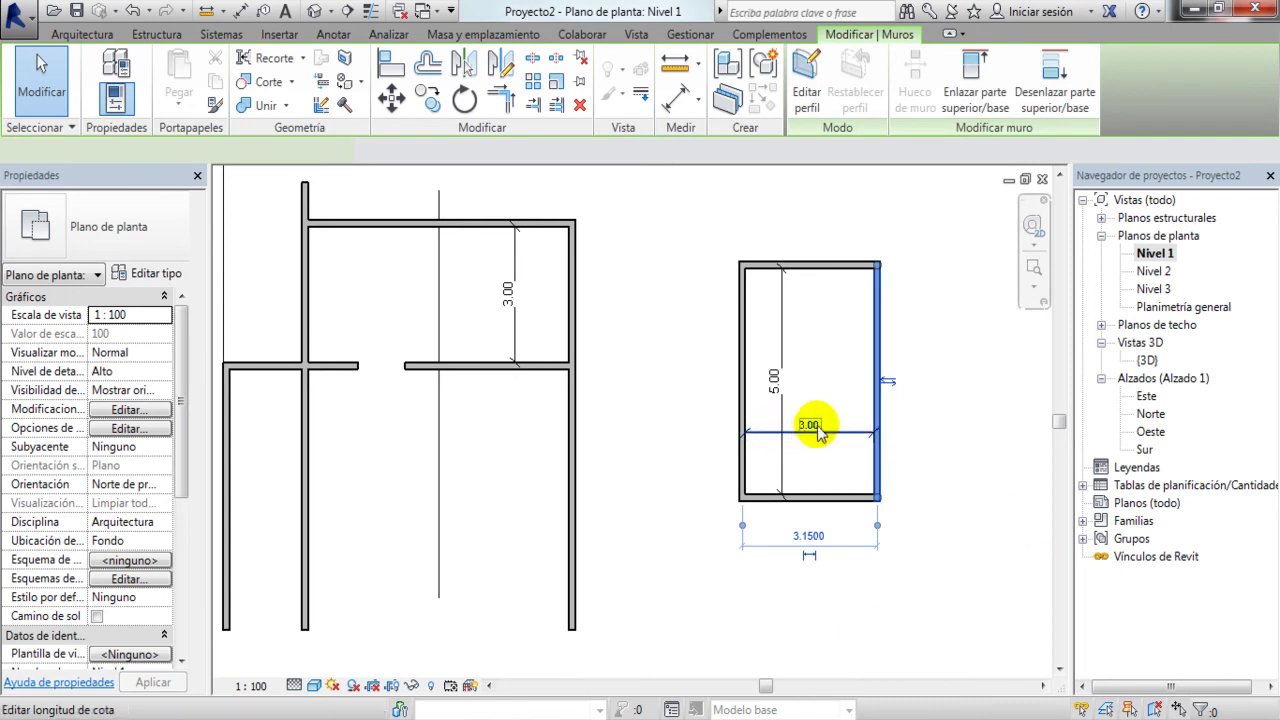
click(812, 426)
text(4)
key(Return)
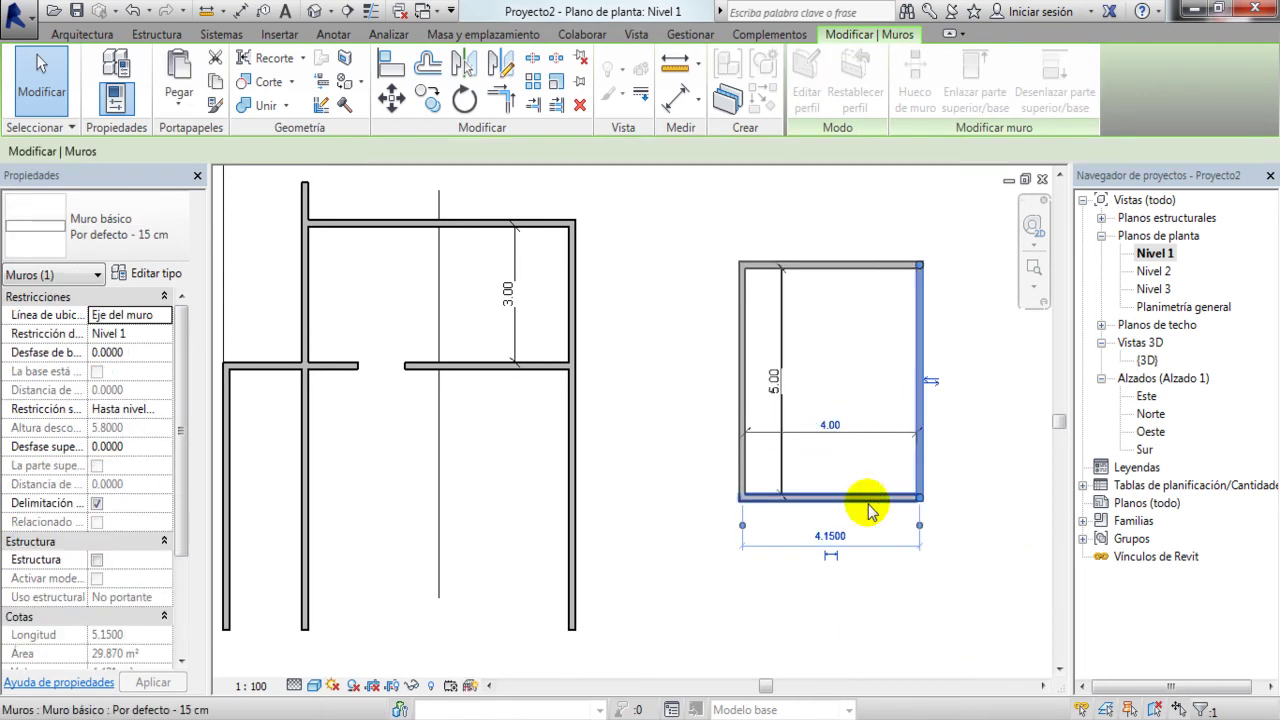
click(920, 580)
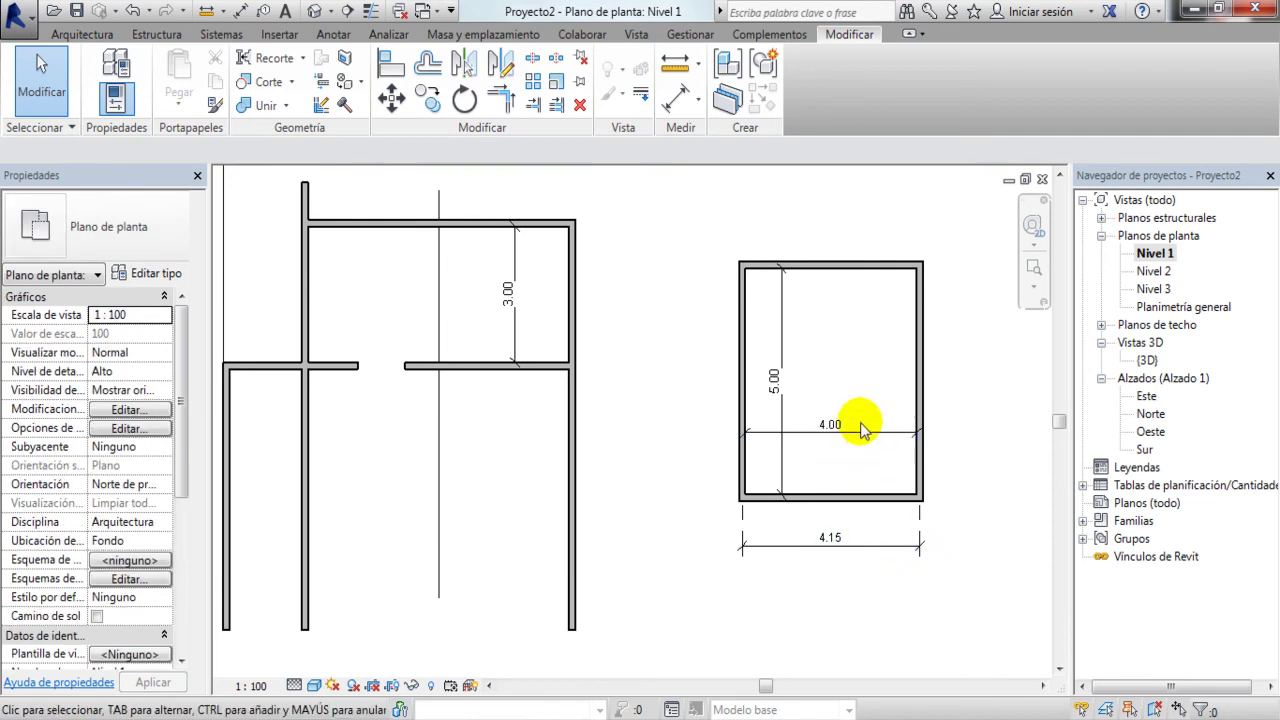
click(828, 430)
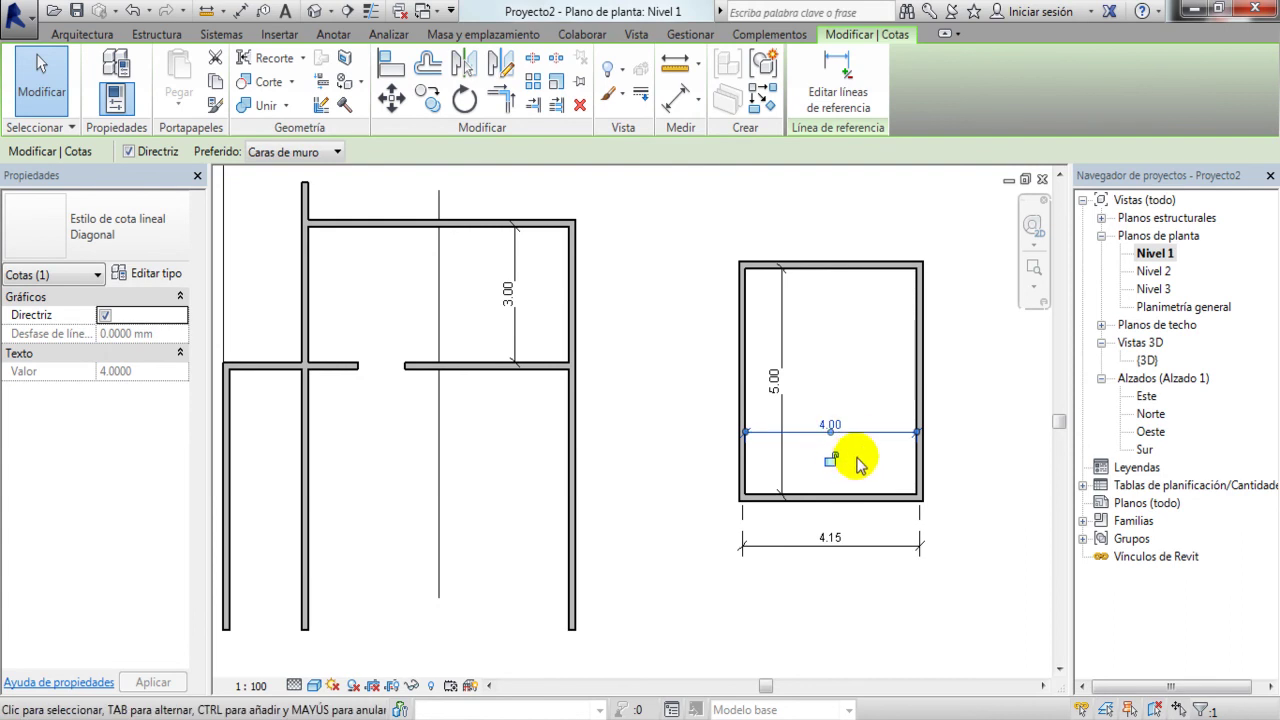
click(965, 445)
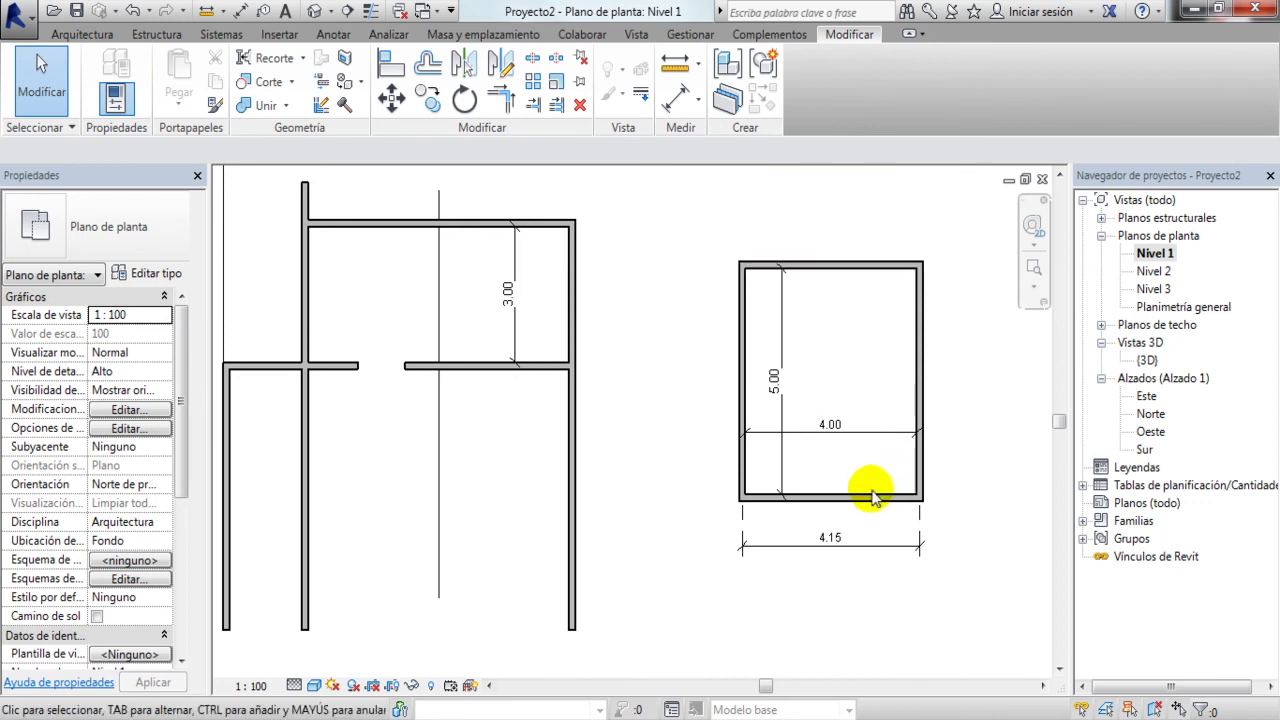
Step: Move the top wall down so the room depth becomes 4.00, making it square
click(838, 266)
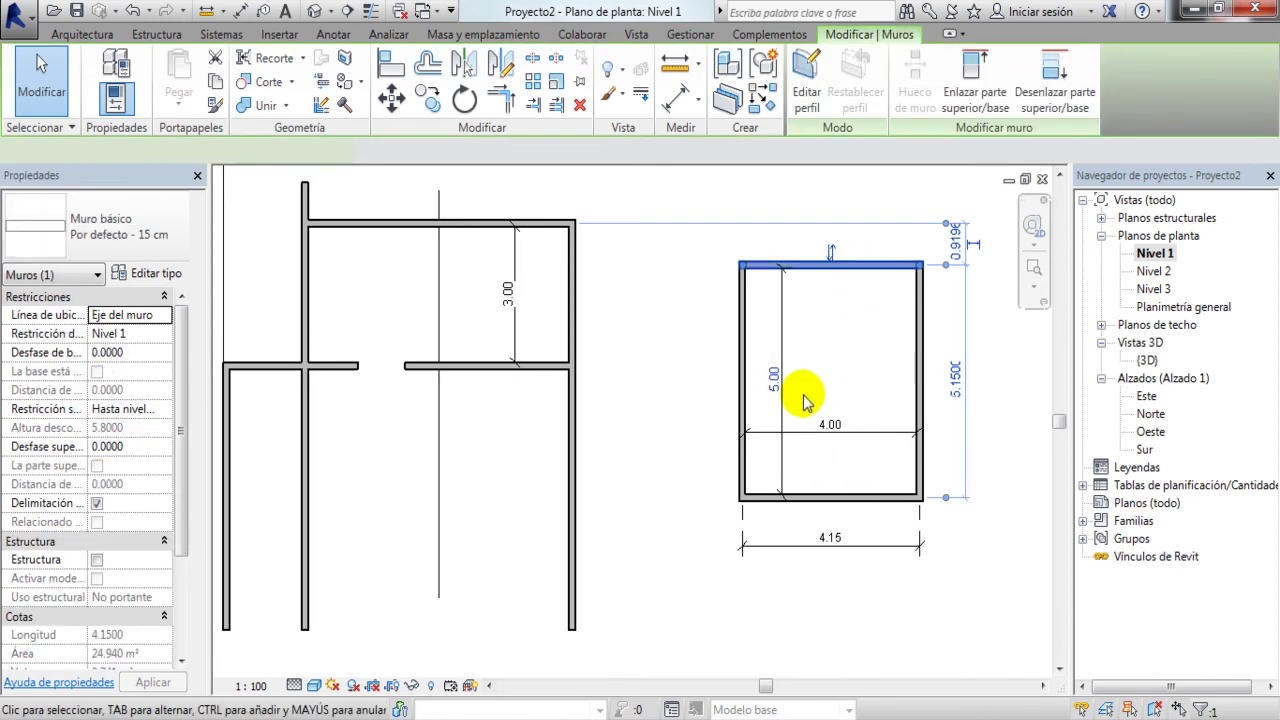
click(774, 378)
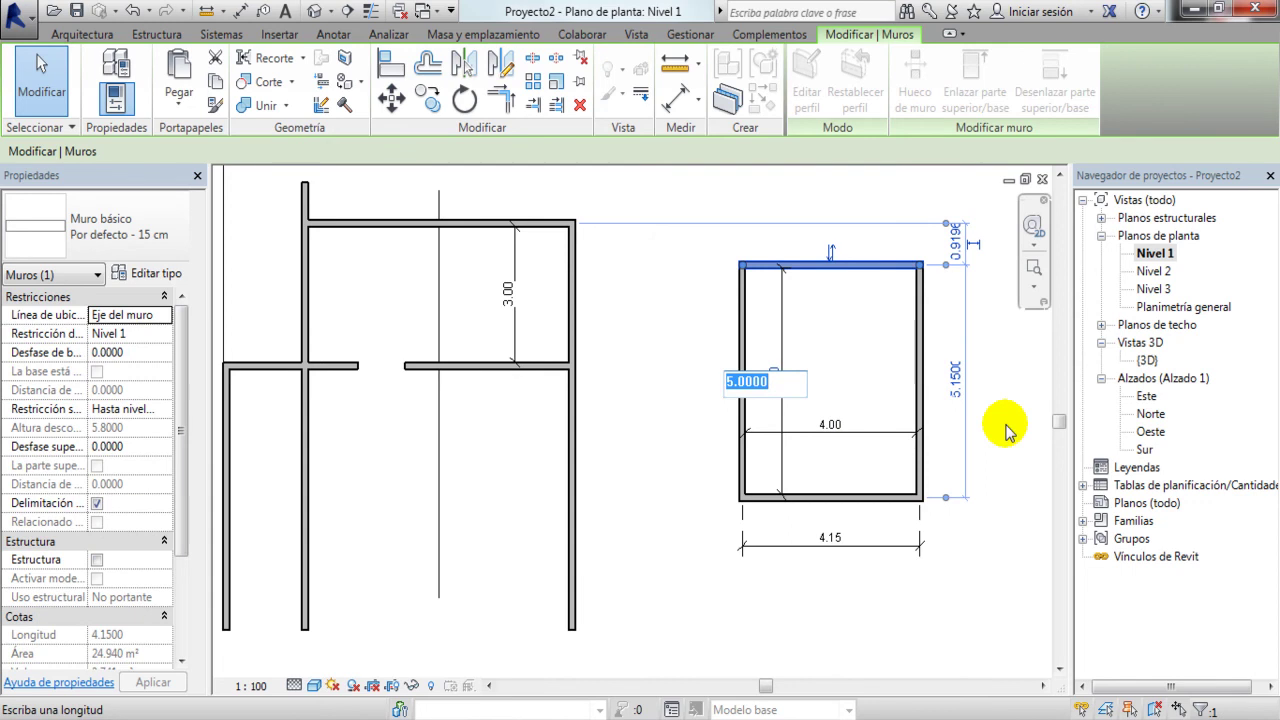
text(4)
key(Return)
click(816, 610)
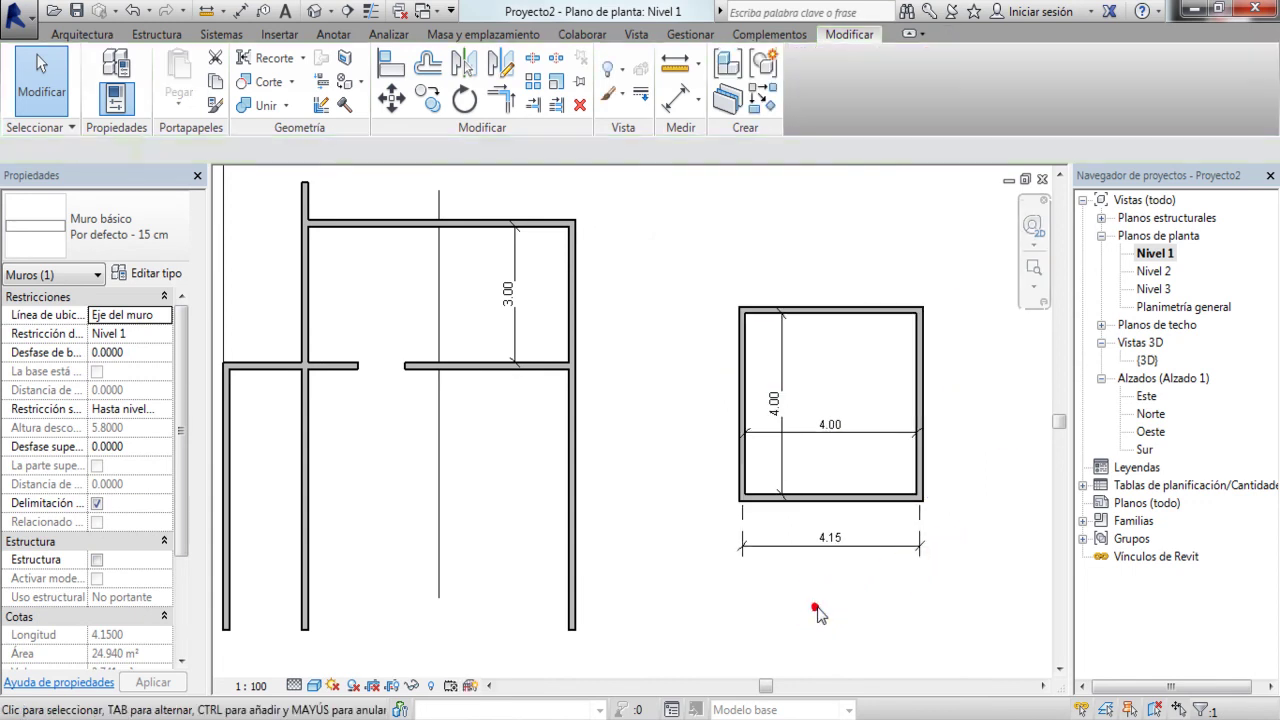
click(772, 407)
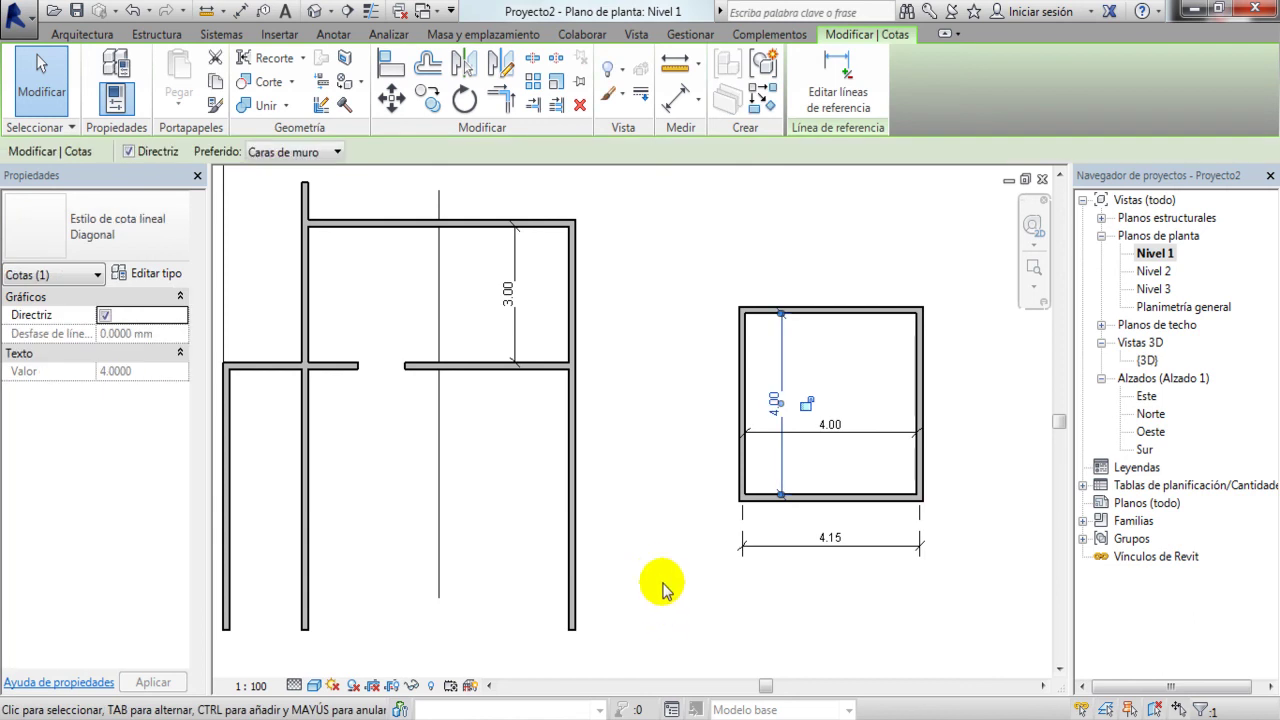
click(663, 491)
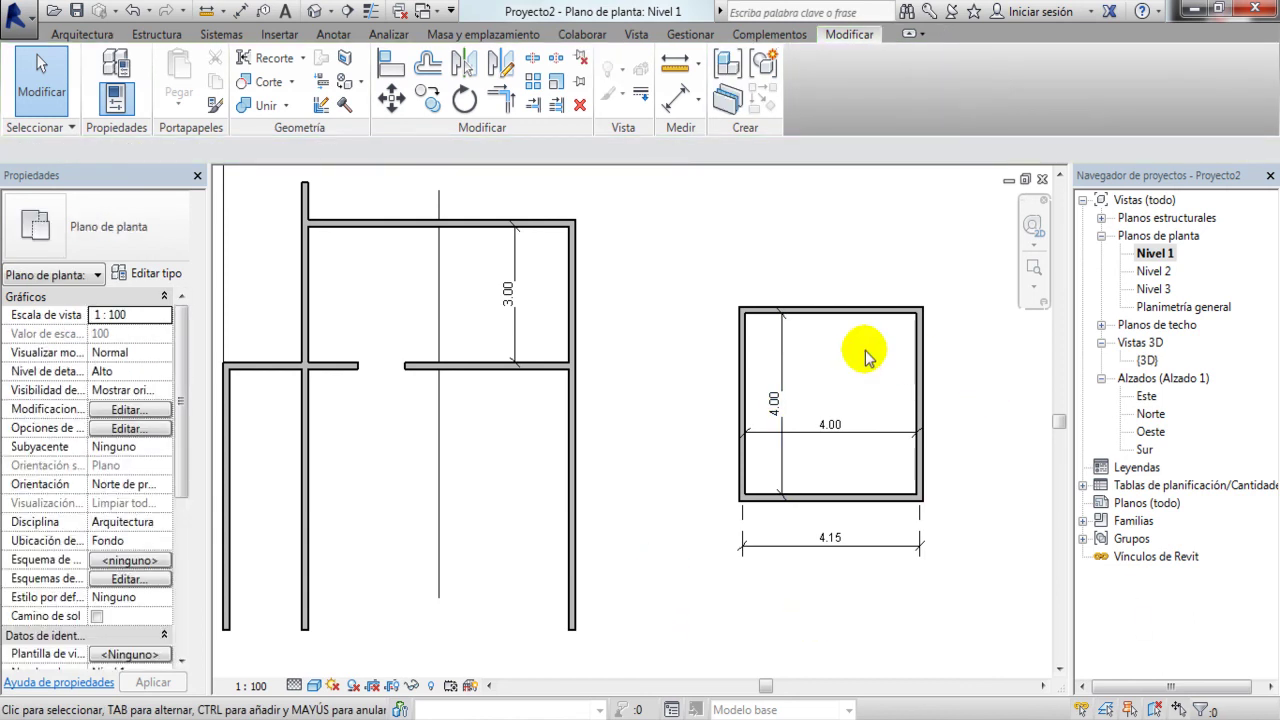
scroll(866, 356, down, 2)
Step: Remove the long vertical detail line crossing the Level 1 plan
scroll(856, 316, up, 2)
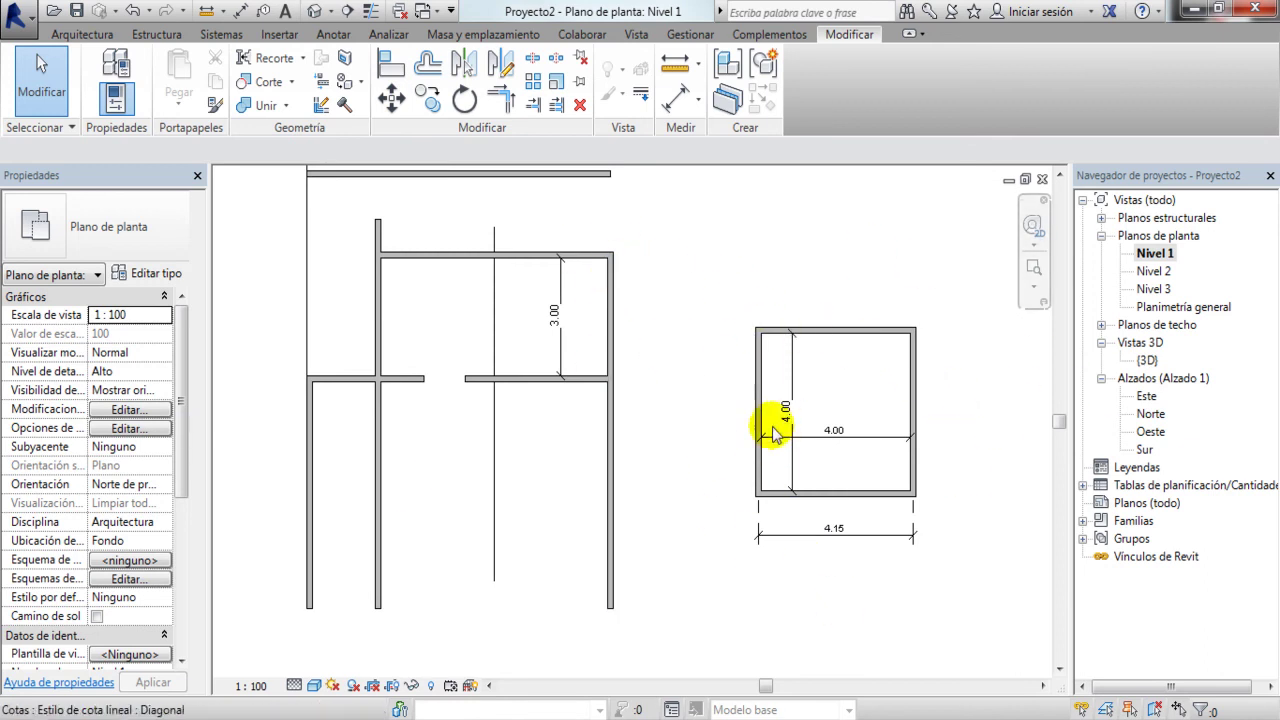
mouse_move(699, 293)
mouse_down()
mouse_move(955, 594)
mouse_move(955, 575)
mouse_up()
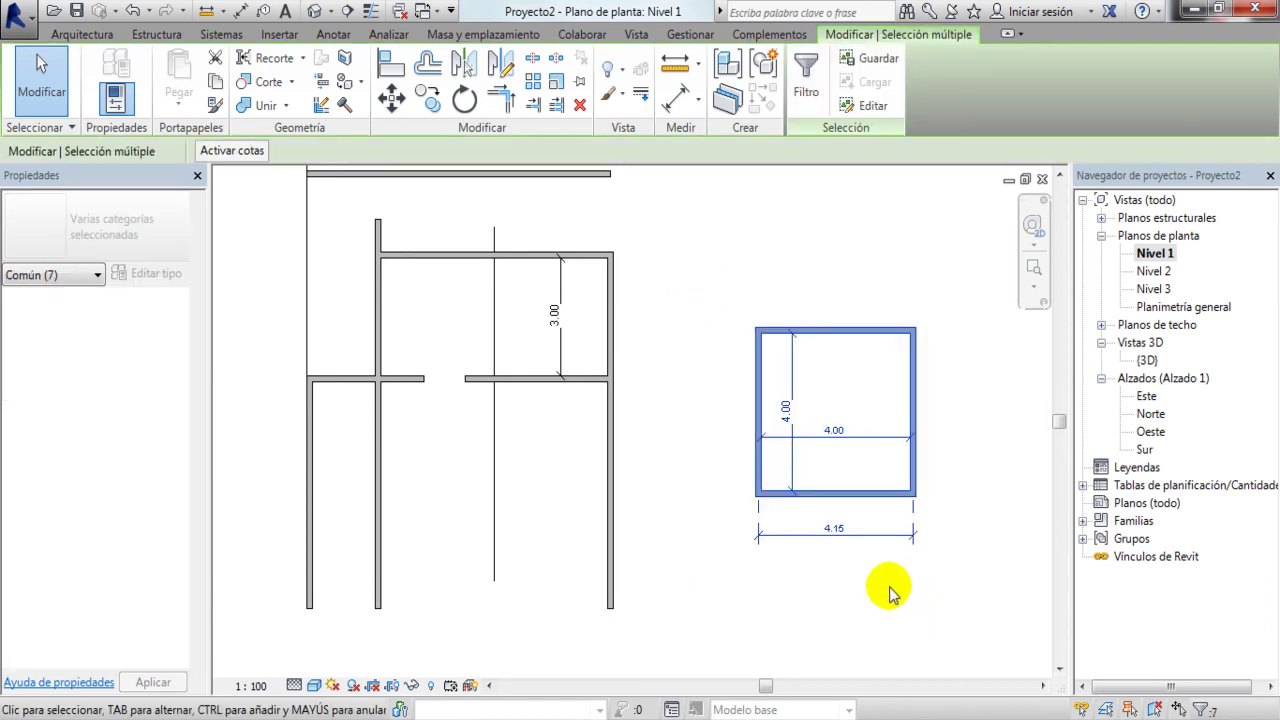
click(960, 560)
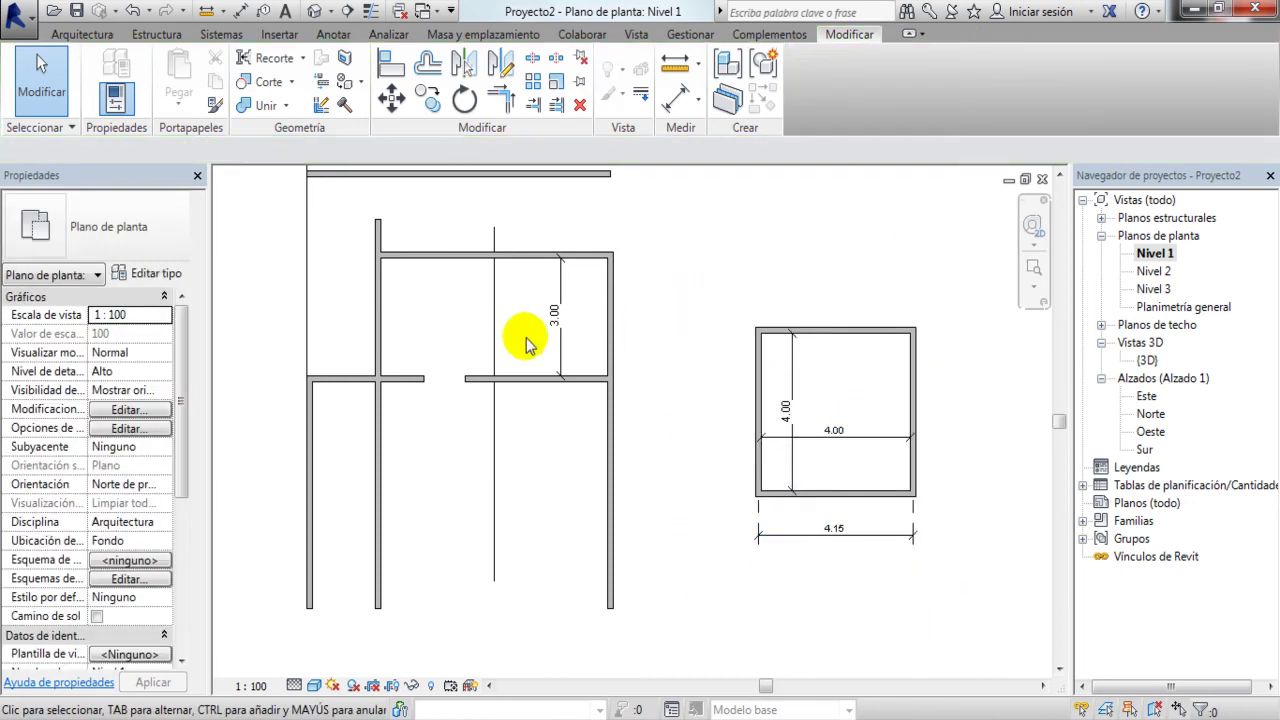
click(497, 320)
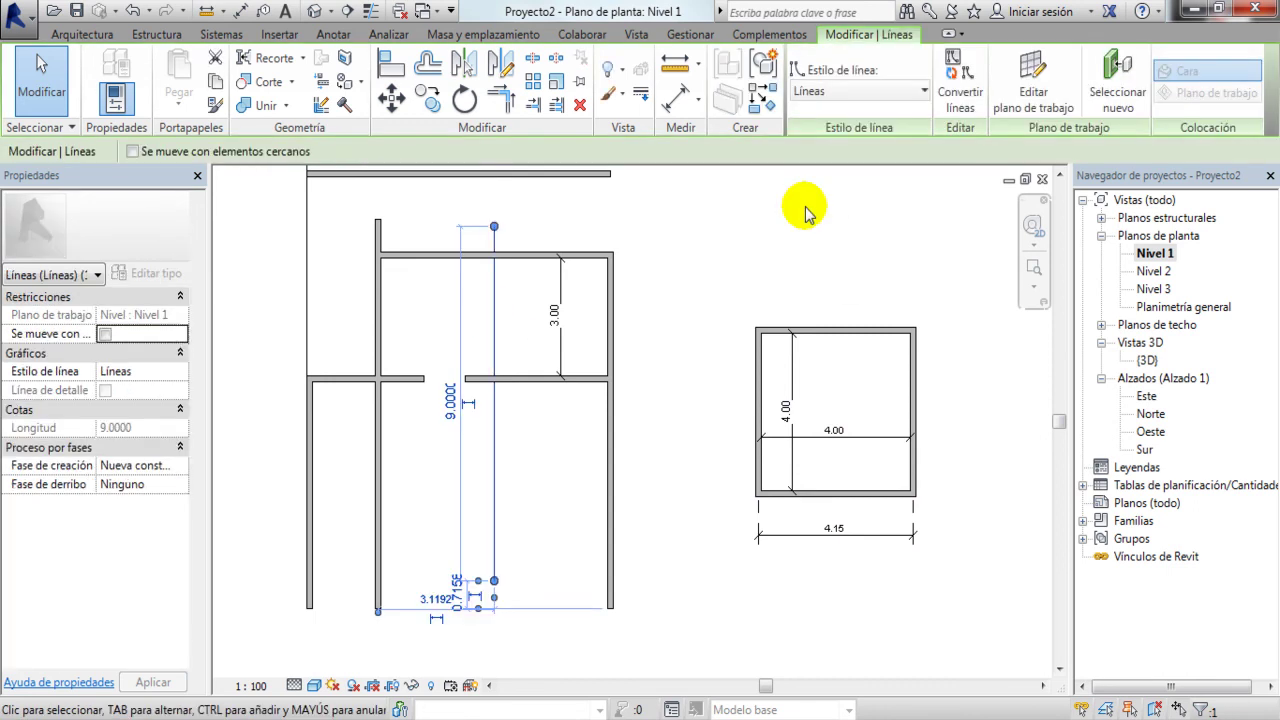
key(Delete)
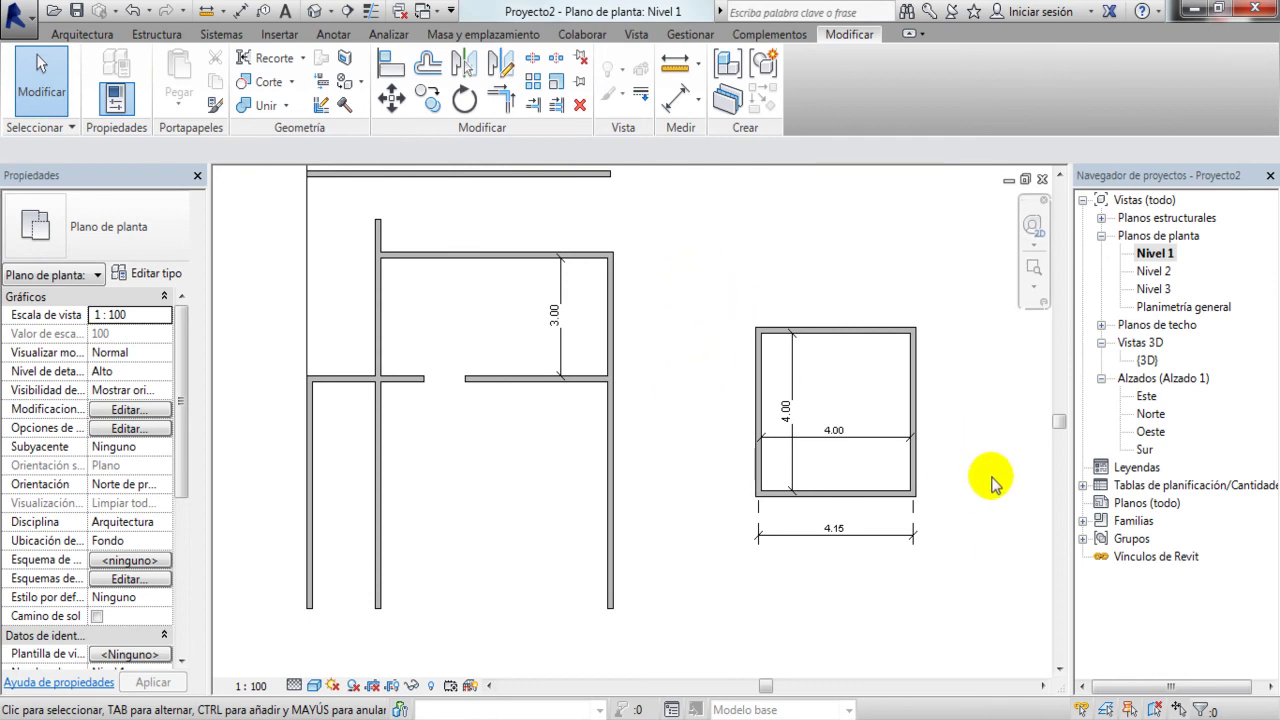
Step: Window-select the square room with its dimensions and start the Rotar tool
drag(671, 250, 977, 609)
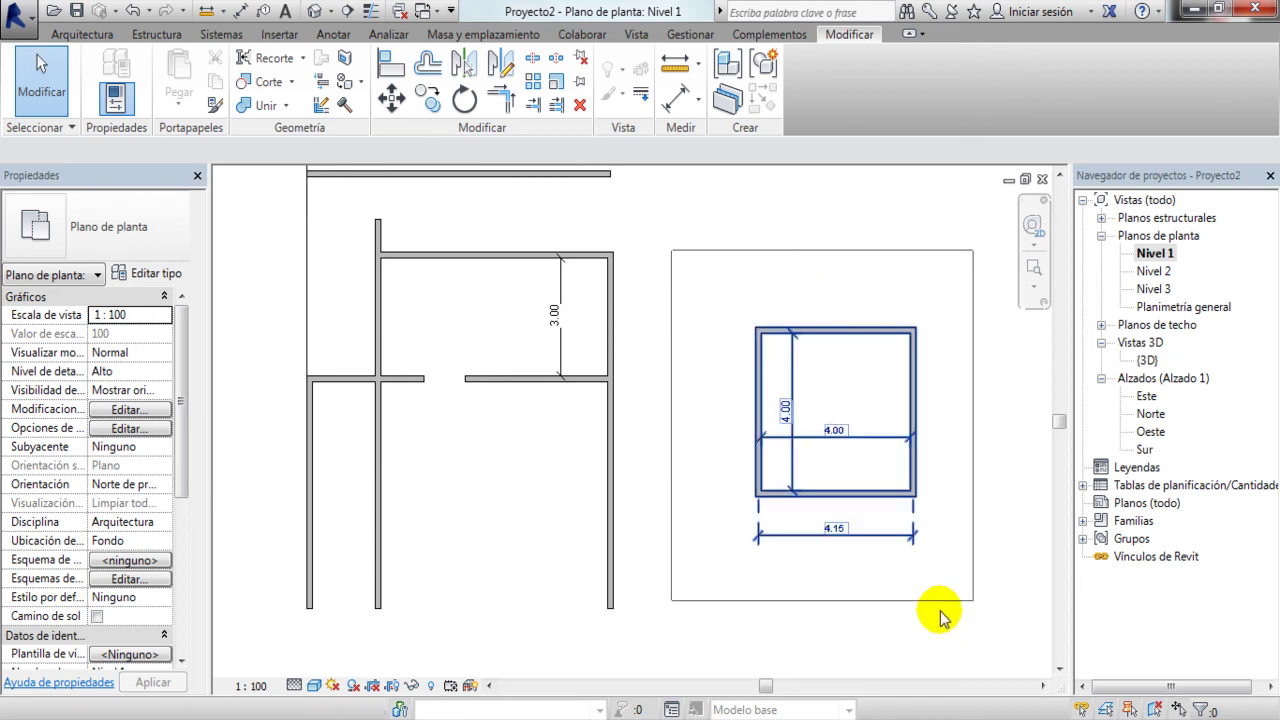
mouse_move(977, 612)
mouse_down()
mouse_move(712, 300)
mouse_move(976, 630)
mouse_up()
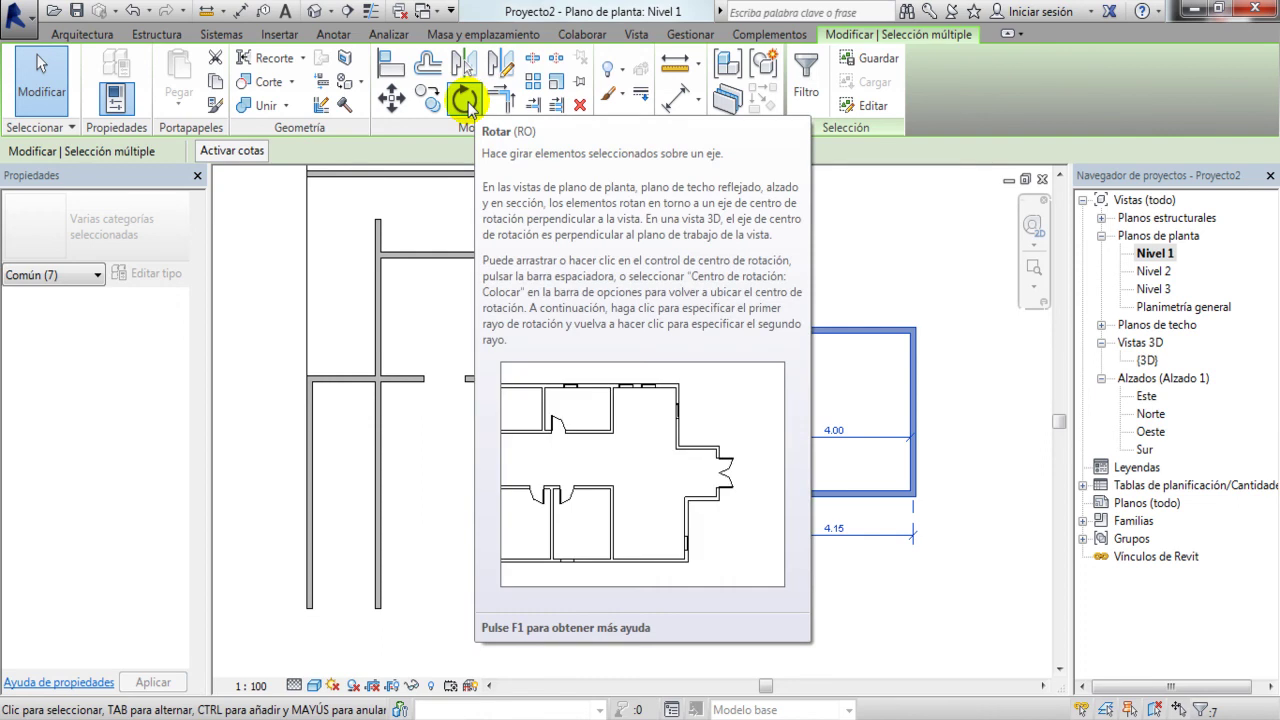
click(466, 101)
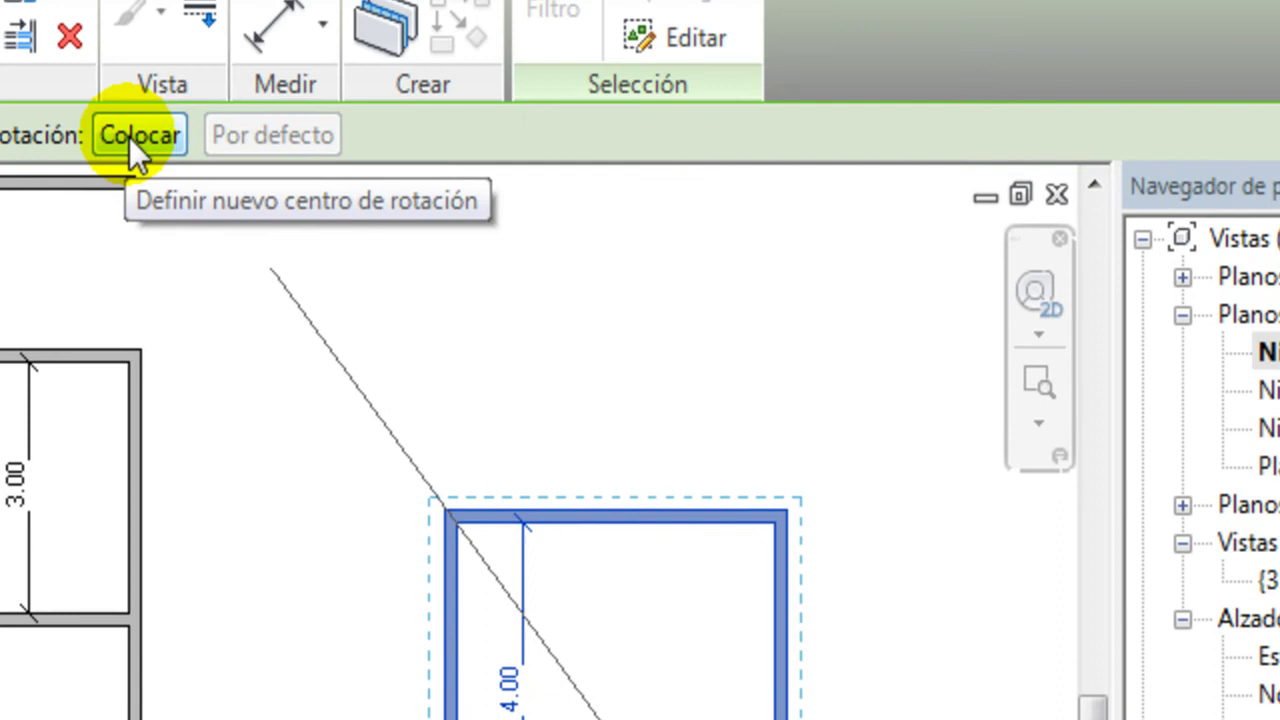
Step: Rotate the 4×4 room and its dimensions 45° about the top wall's midpoint
click(129, 137)
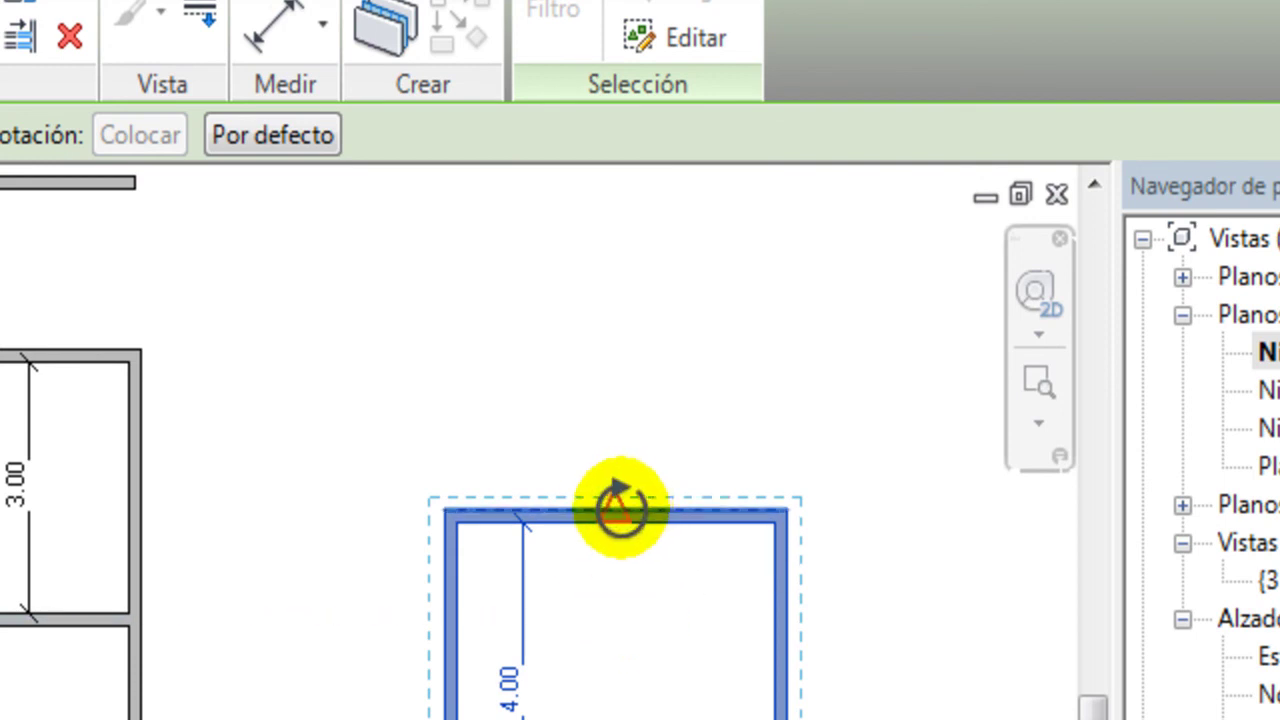
click(616, 509)
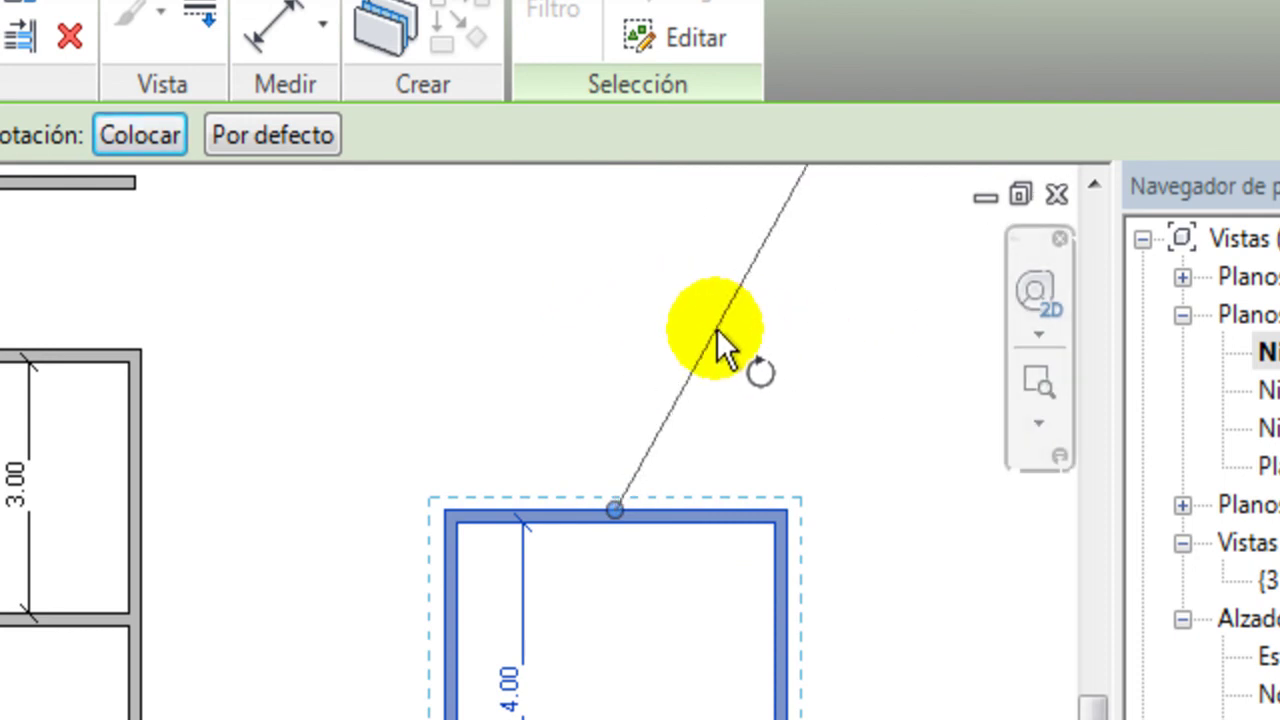
click(721, 340)
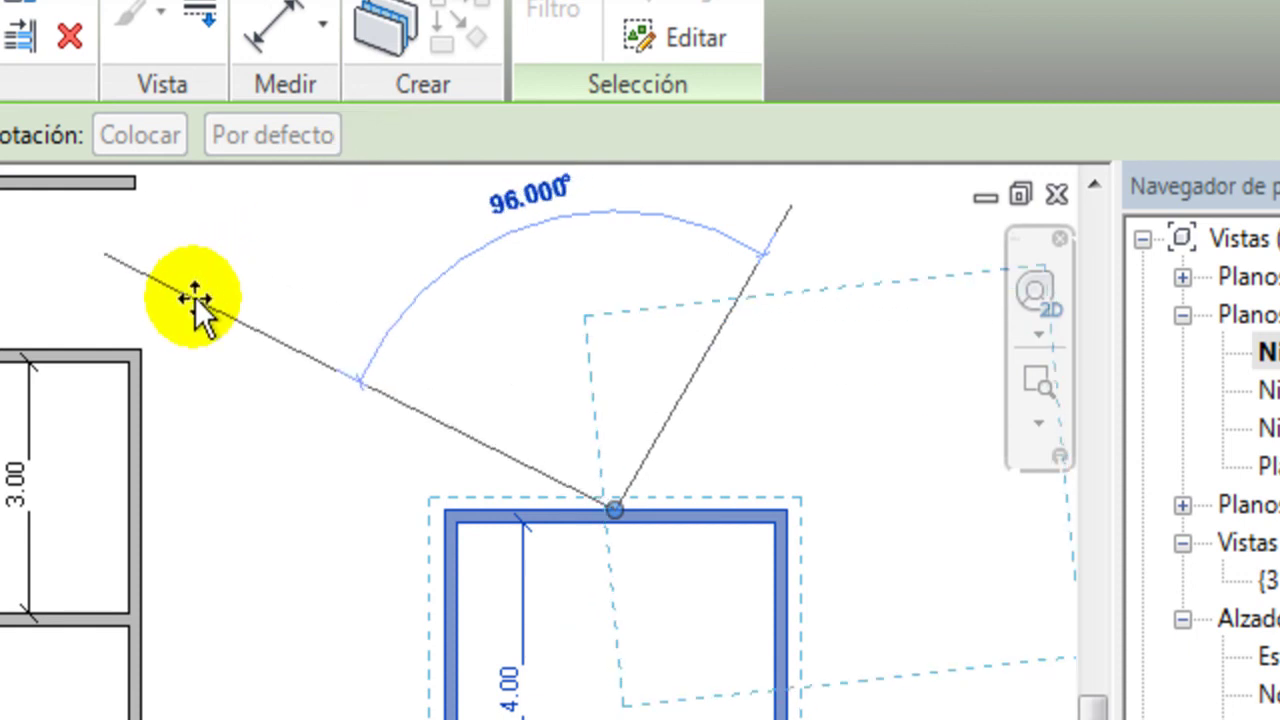
text(45)
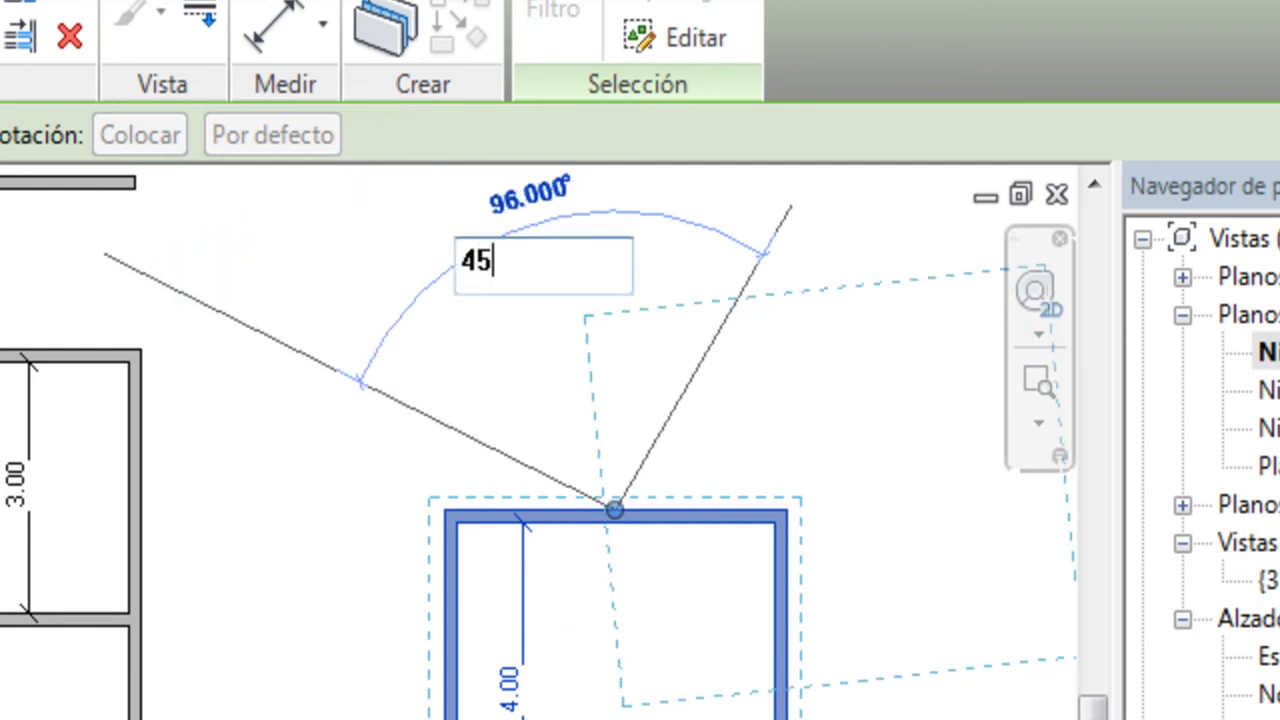
key(Return)
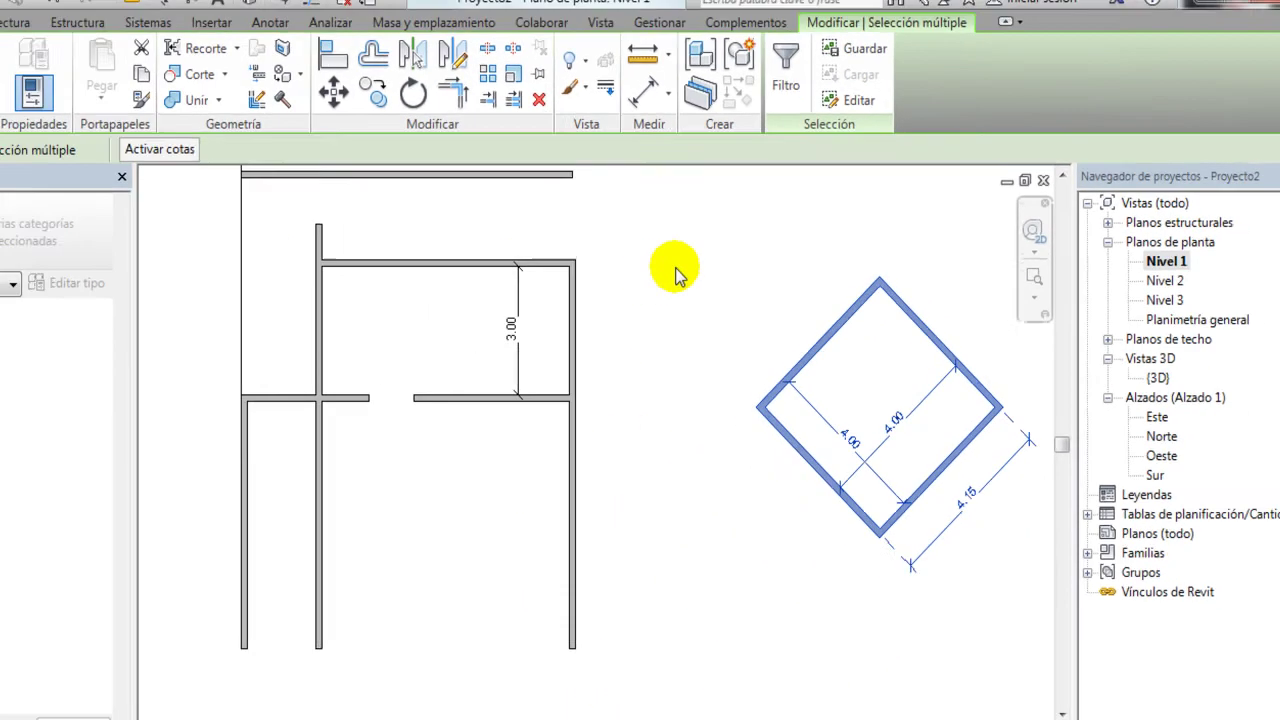
click(690, 253)
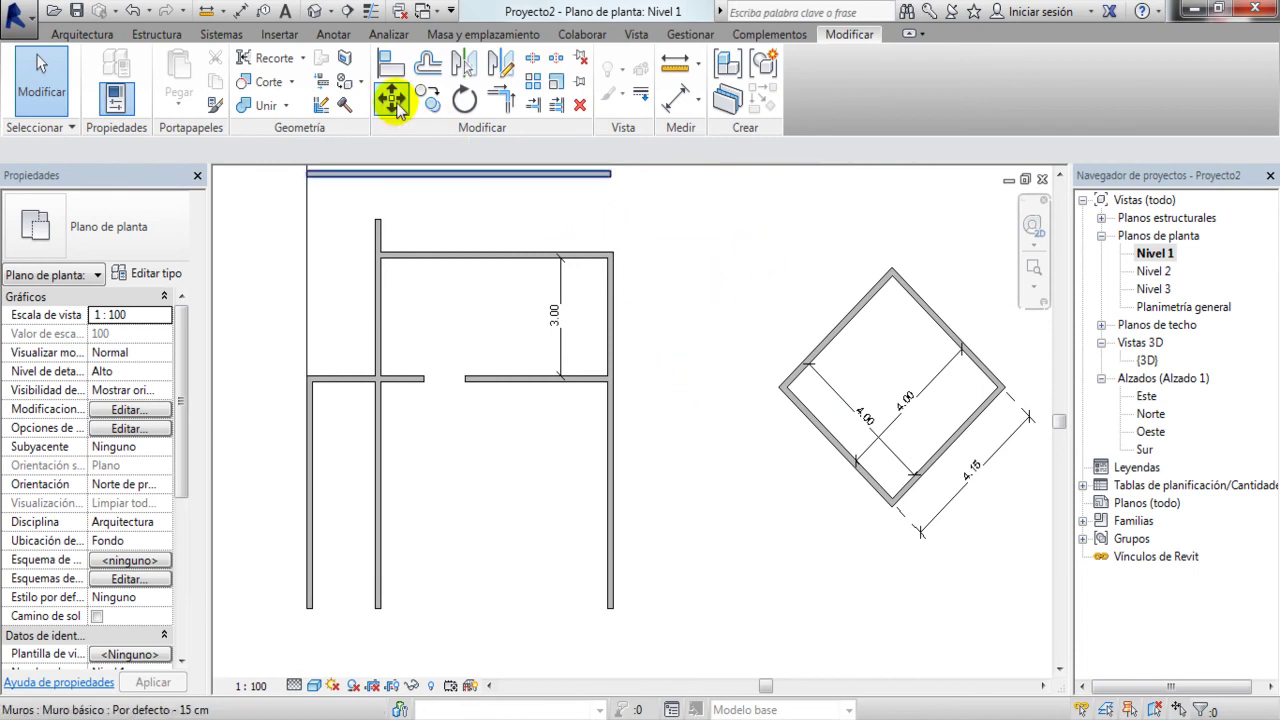
Step: Start moving the rotated room from its top corner, constrained, previewing an 8.80 leftward shift
drag(731, 234, 1050, 606)
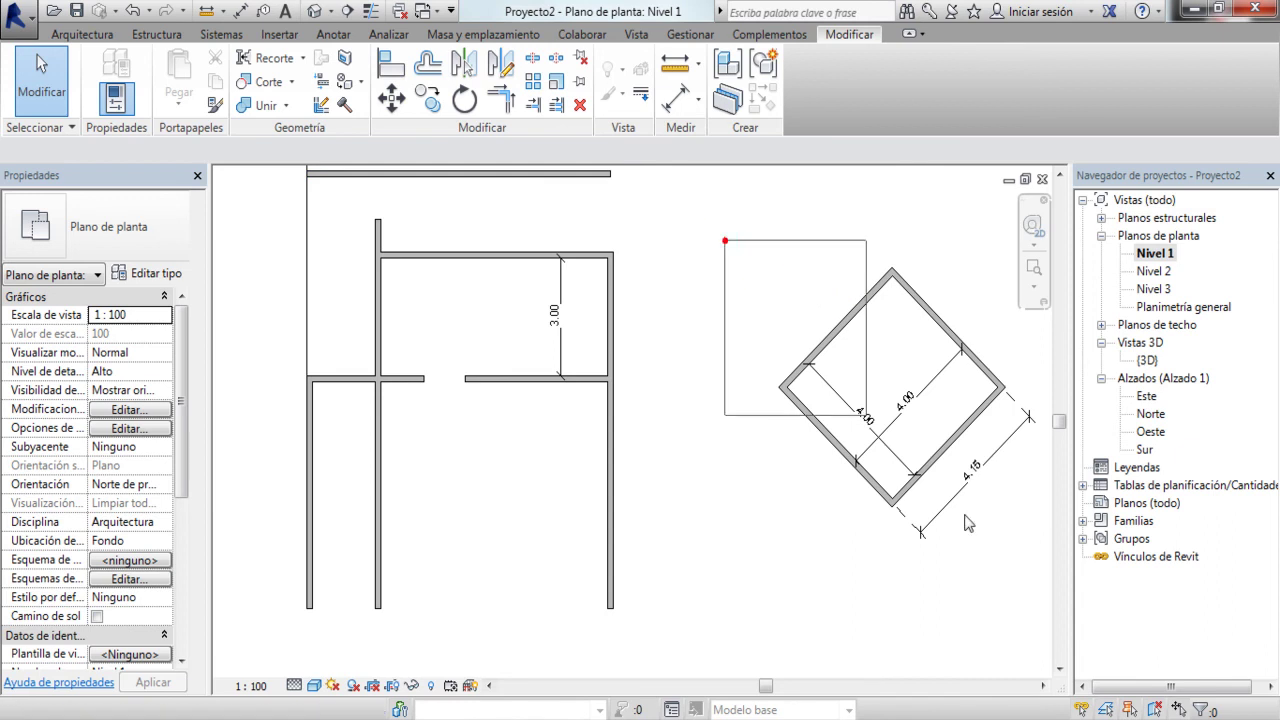
click(398, 107)
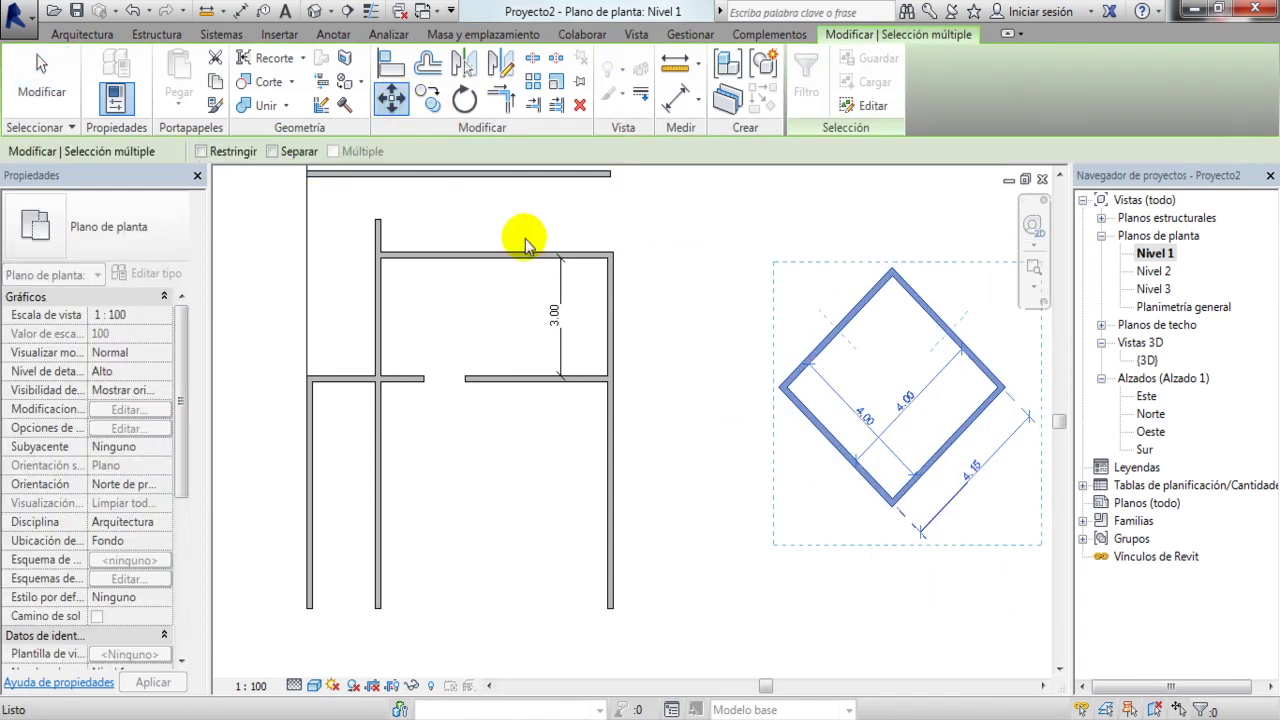
click(882, 290)
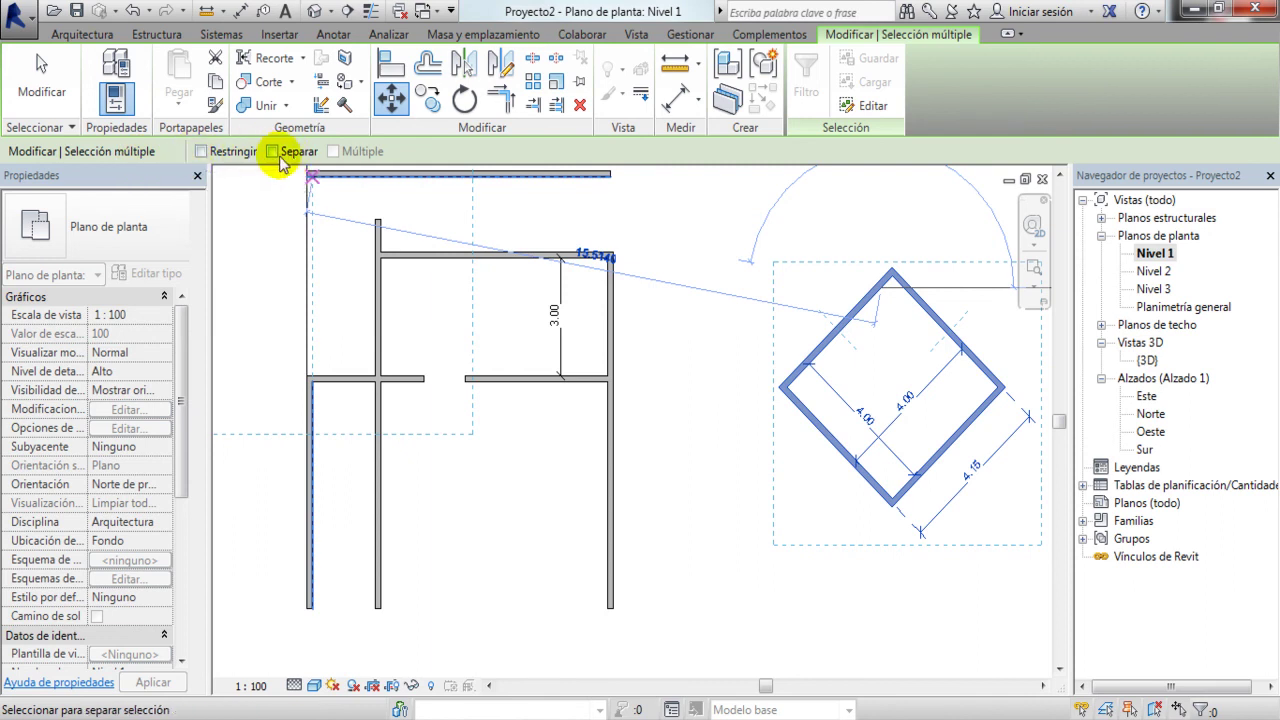
click(201, 151)
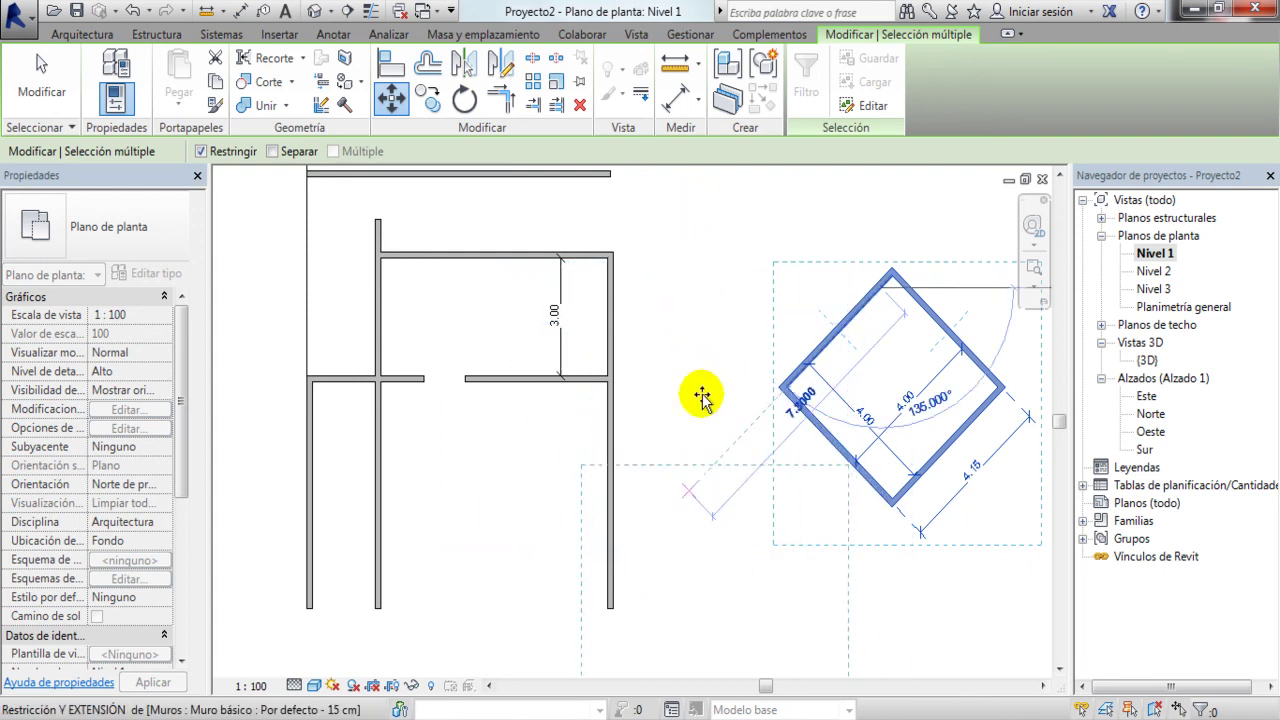
Step: Drop the diamond room over the 3.00-deep room, then cancel a second move that broke wall joins
click(555, 290)
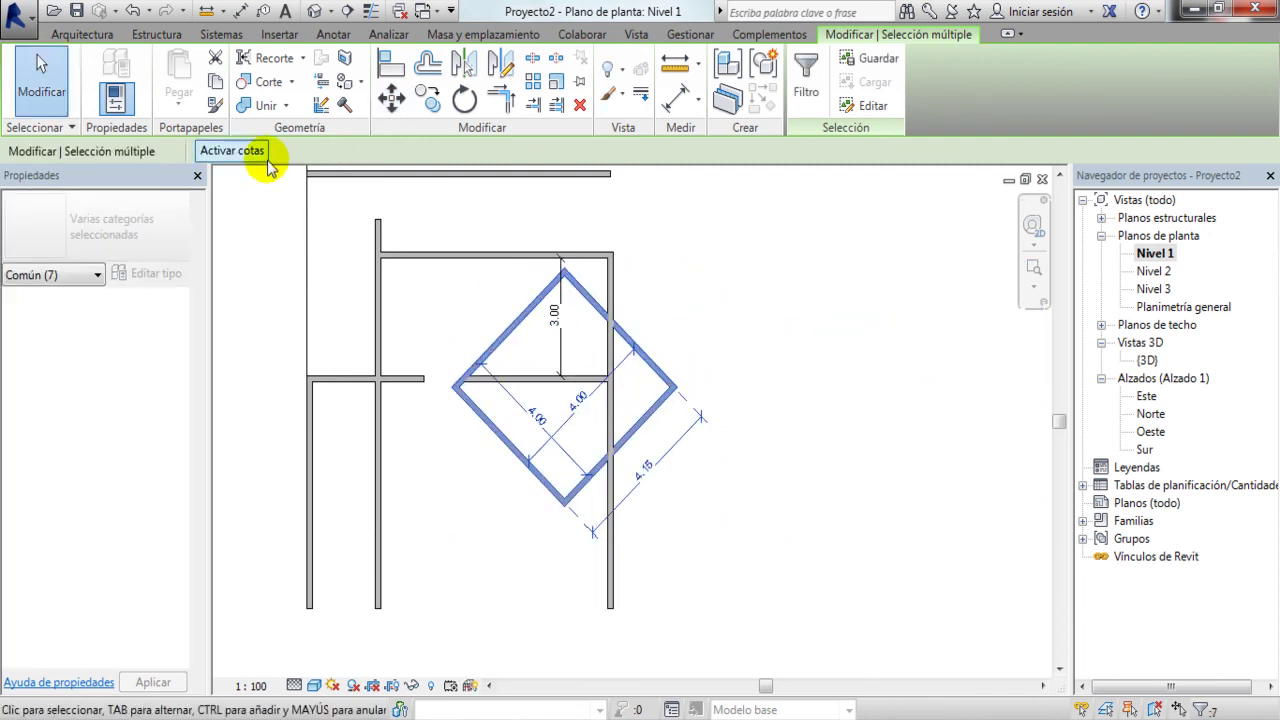
click(391, 97)
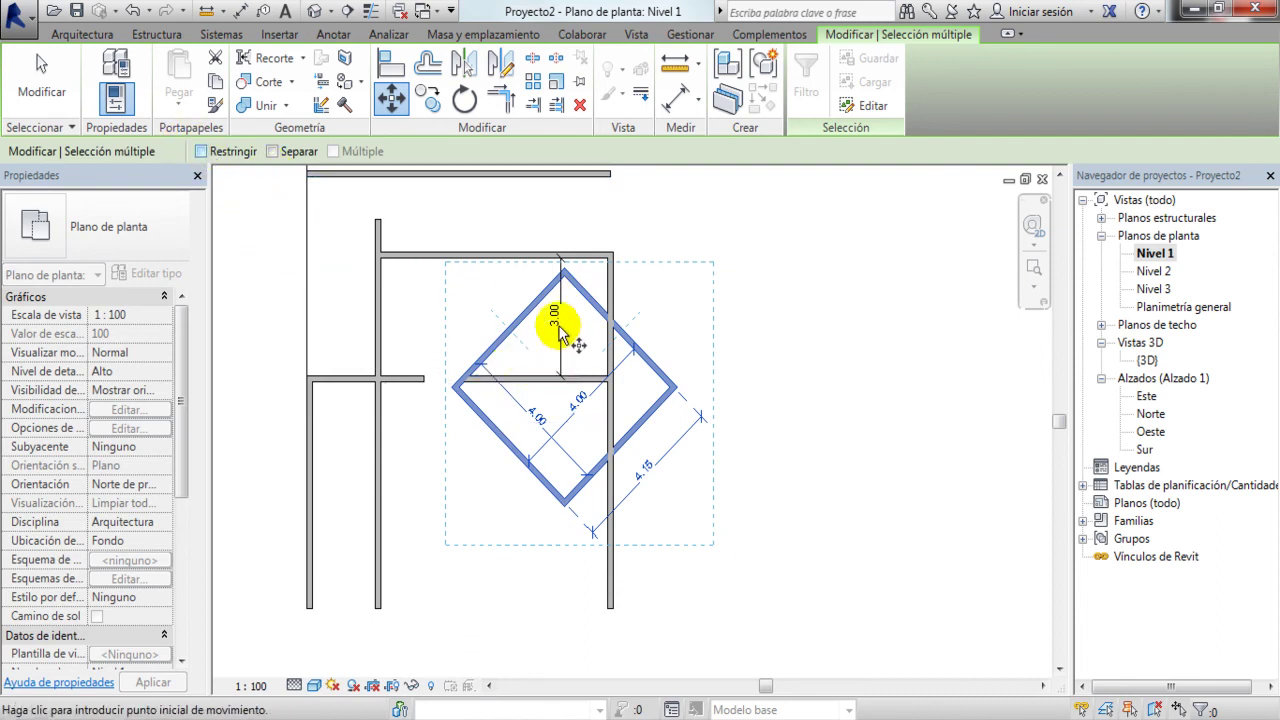
click(536, 352)
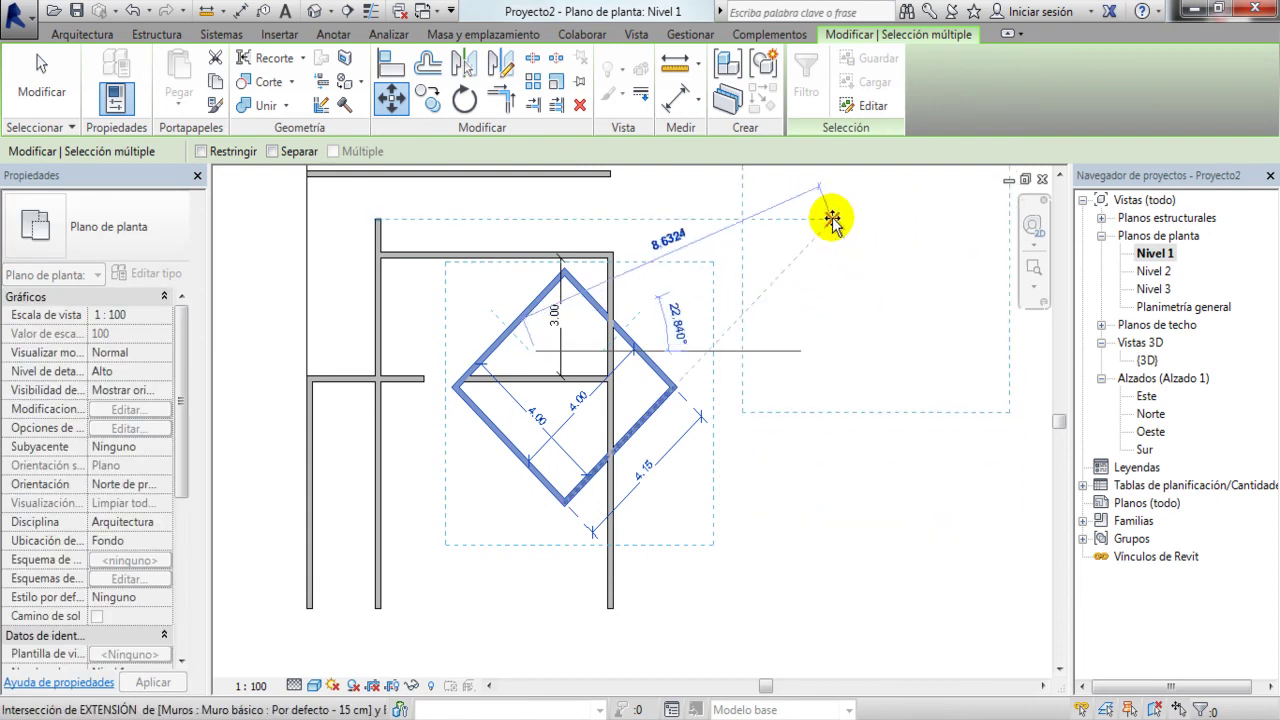
click(856, 565)
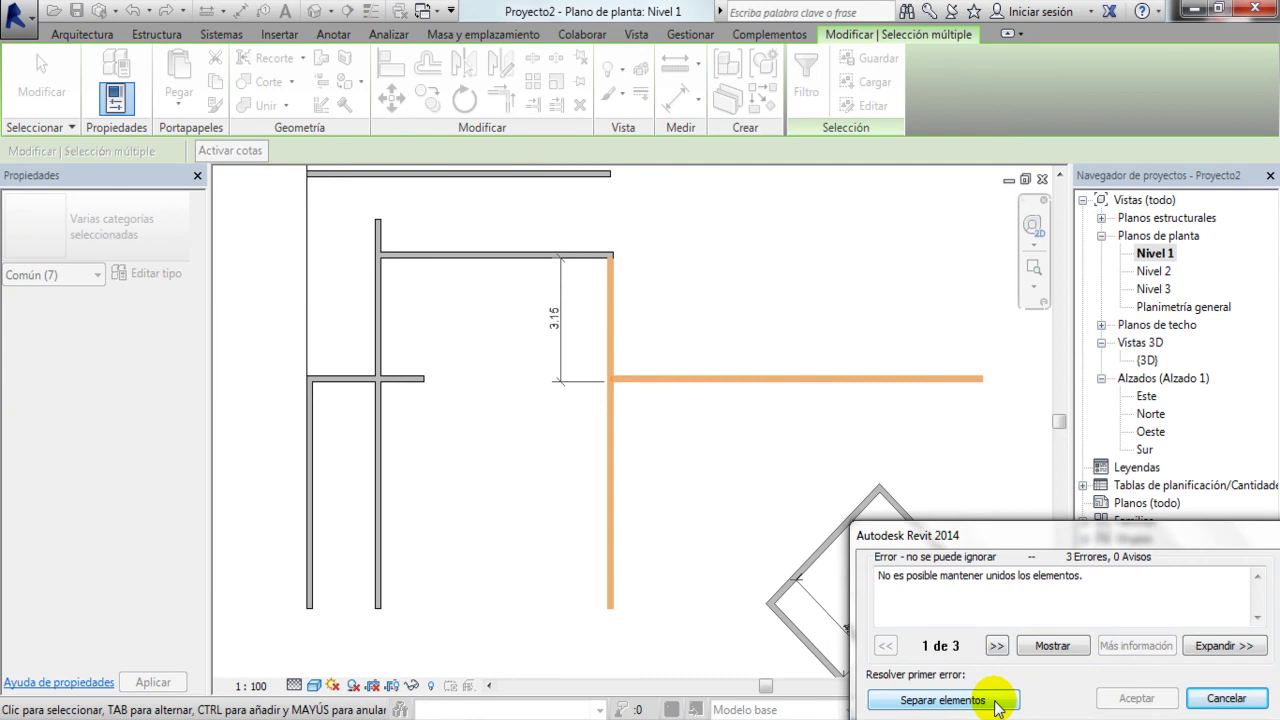
click(1254, 703)
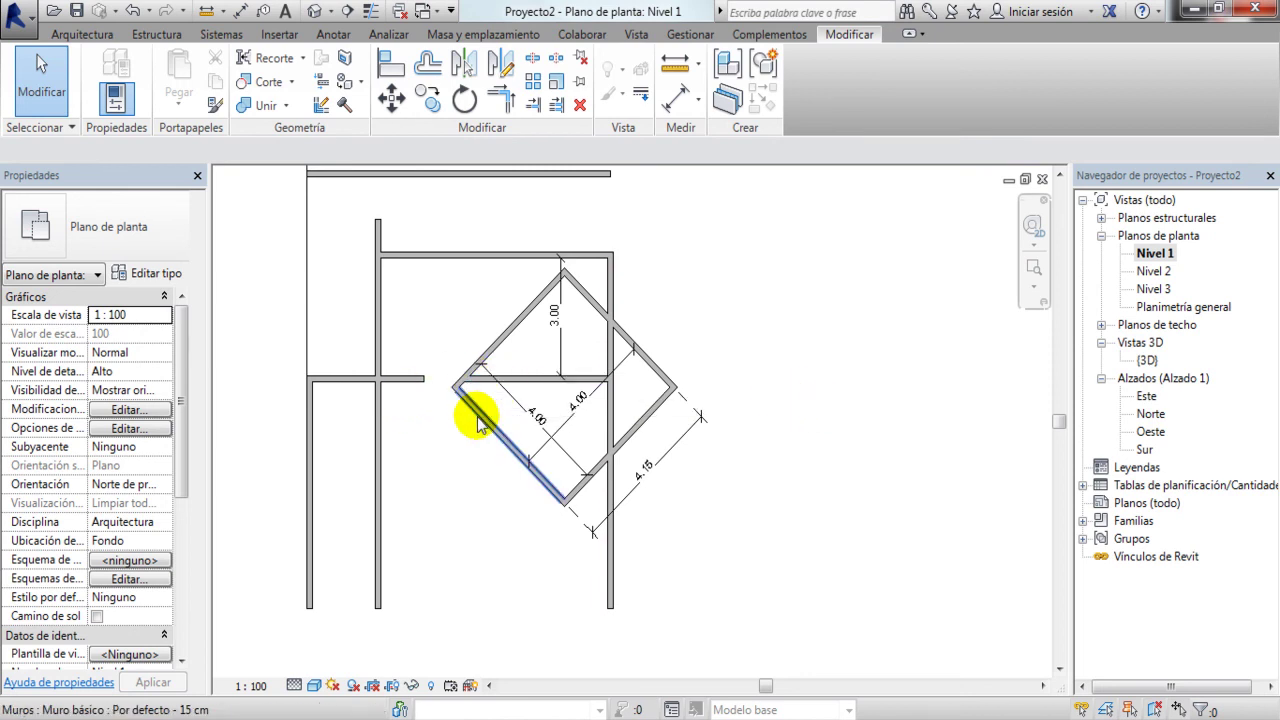
Step: Select all four walls of the diamond room, redoing an initial mis-selection
click(480, 424)
ctrl+click(509, 320)
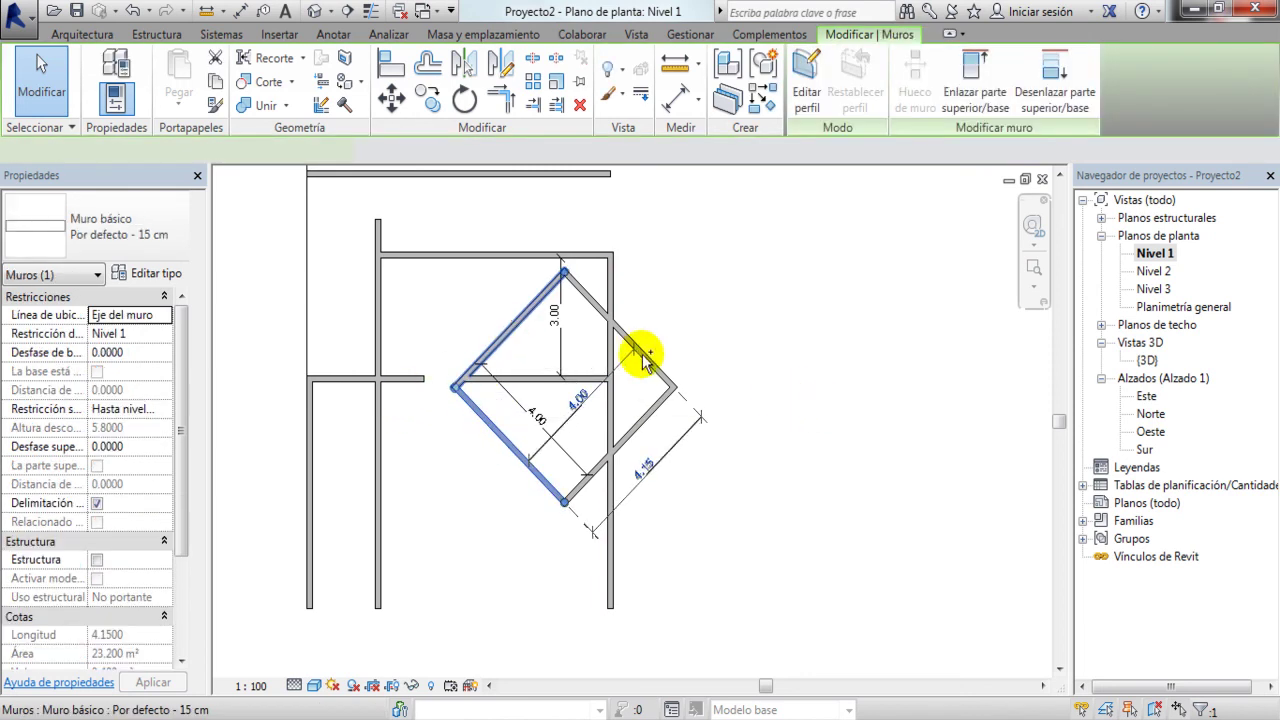
click(752, 288)
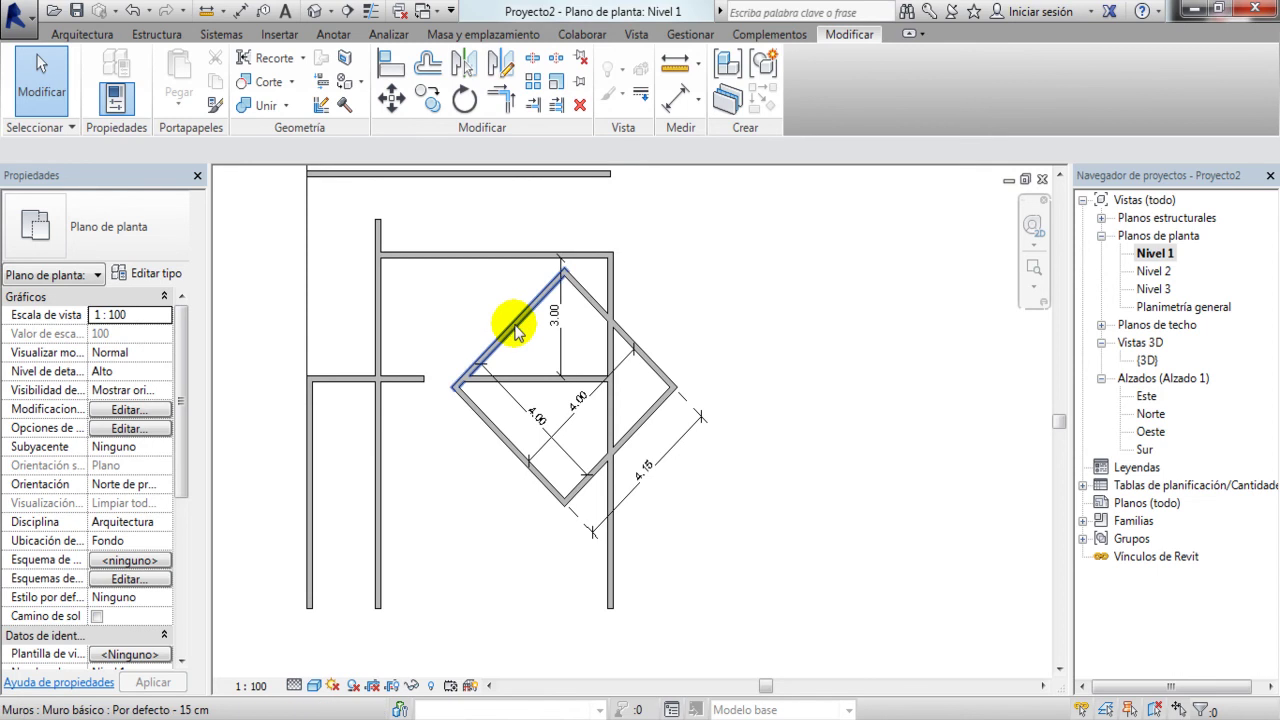
click(513, 324)
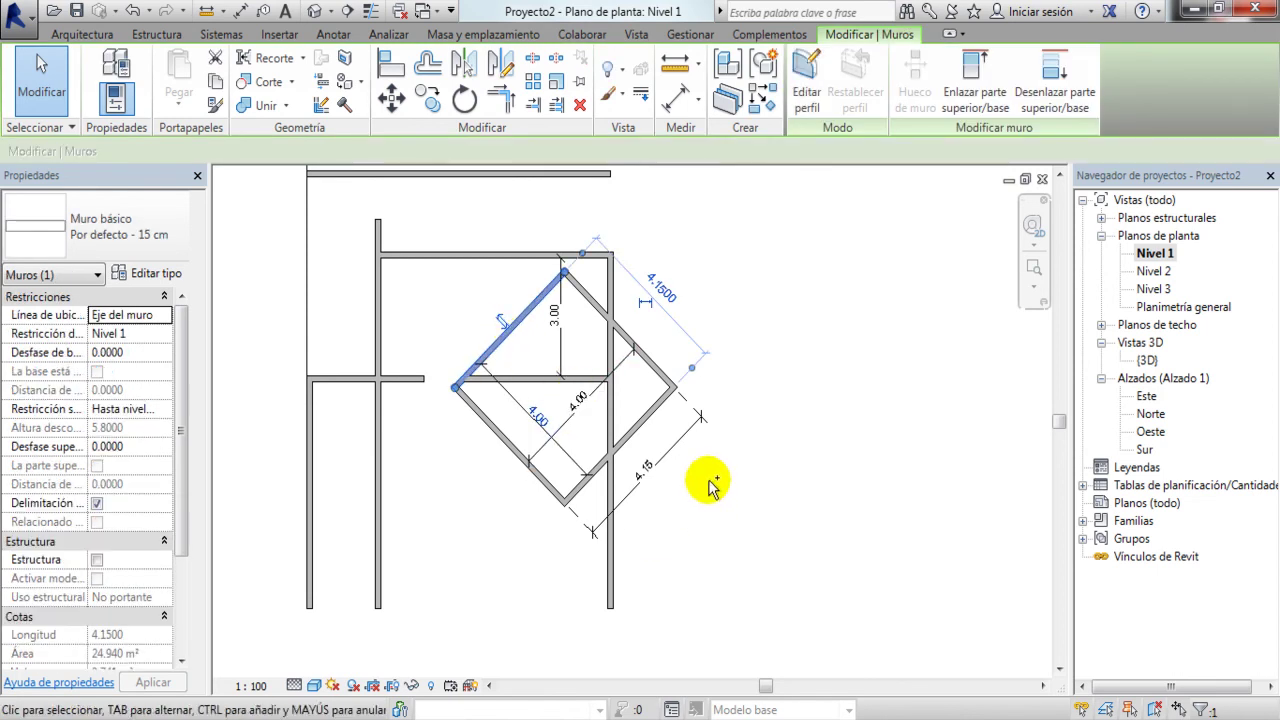
ctrl+click(664, 372)
ctrl+click(622, 442)
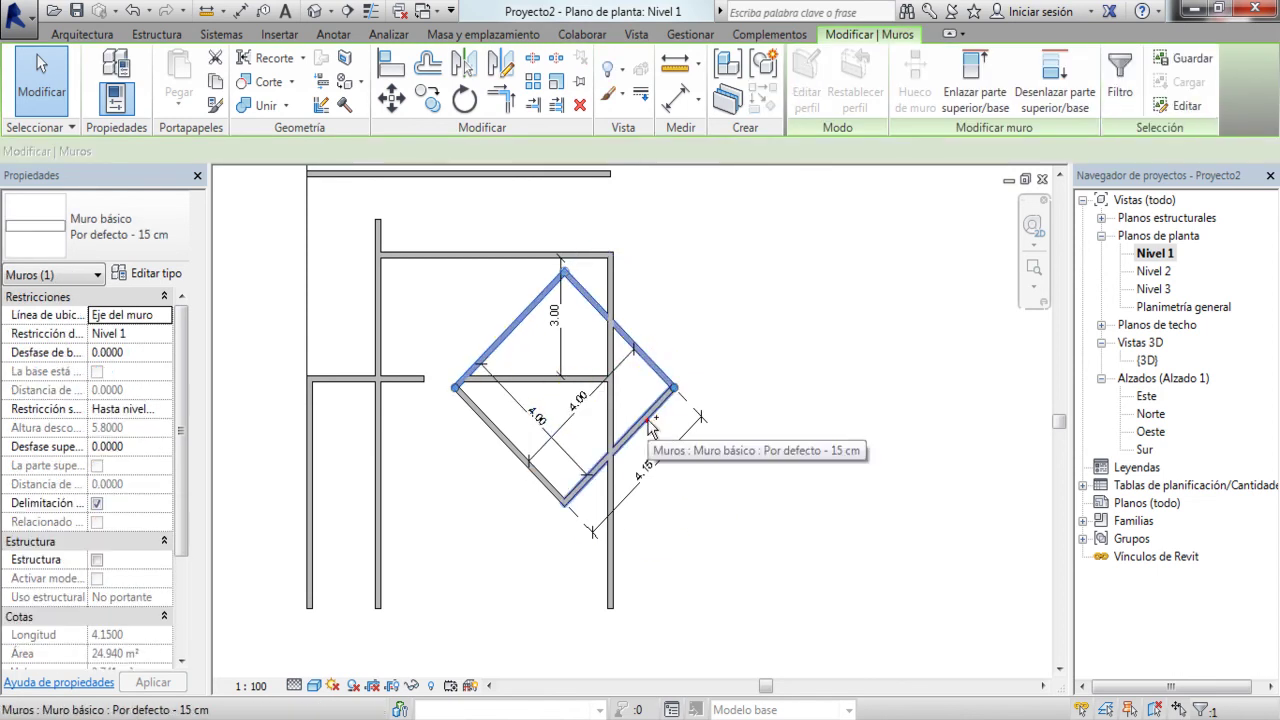
ctrl+click(540, 487)
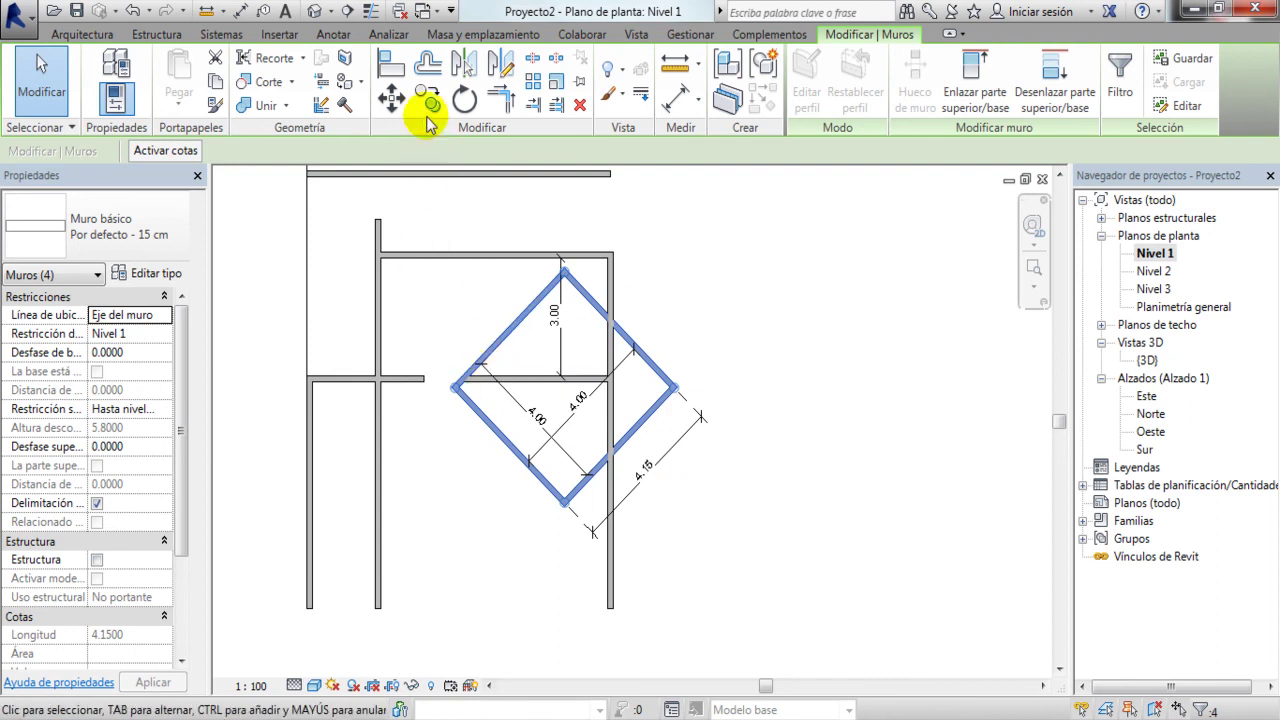
Step: Move the four diamond walls disjoined to the right of the plan, accepting deletion of dimensions
click(391, 100)
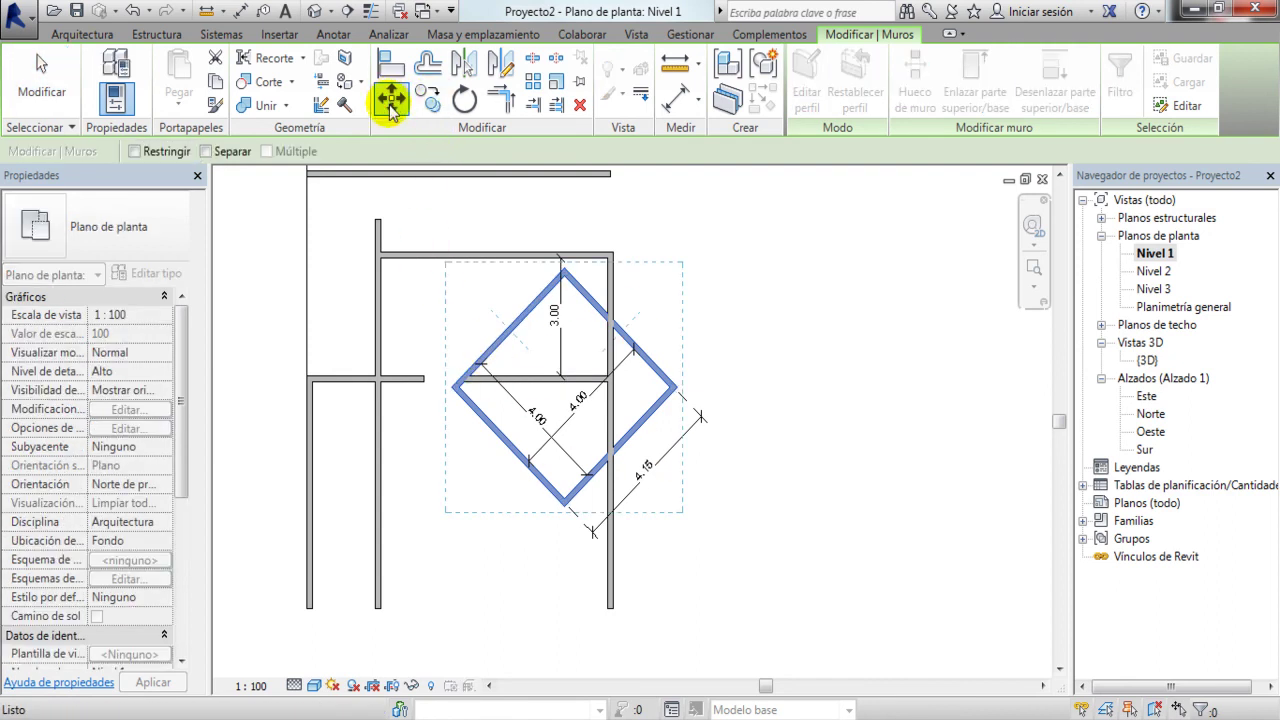
click(206, 151)
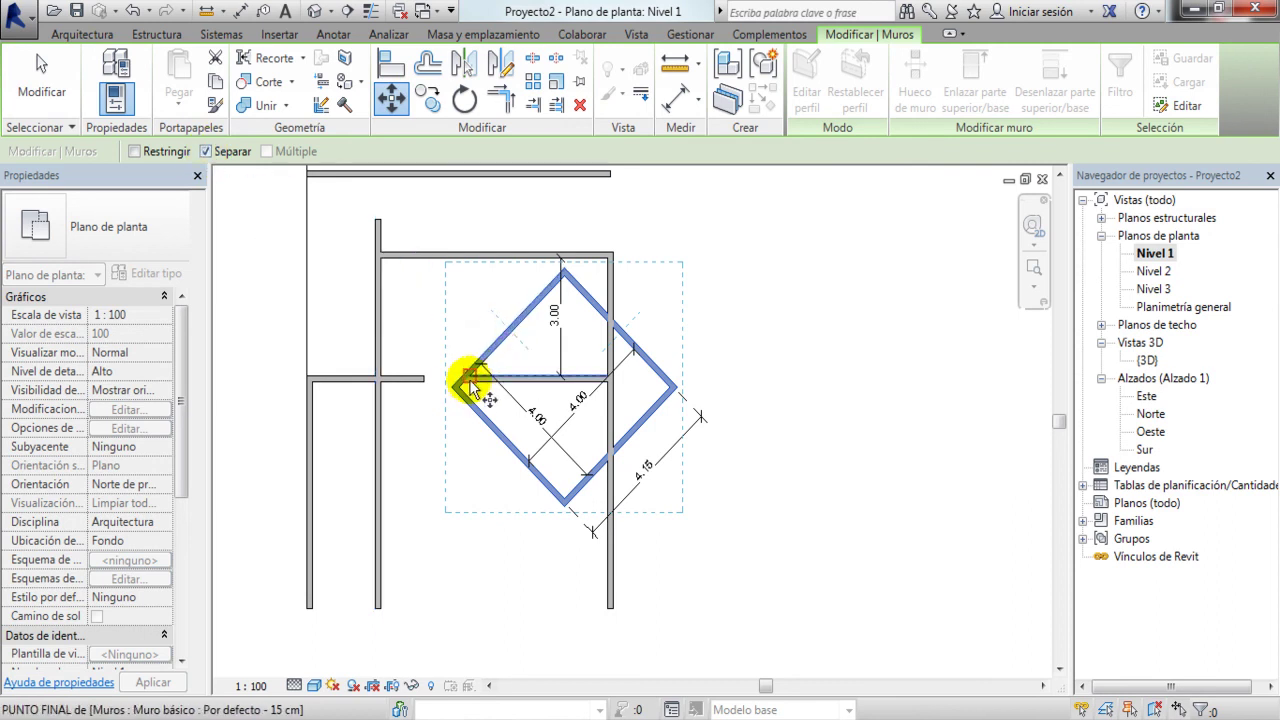
click(523, 291)
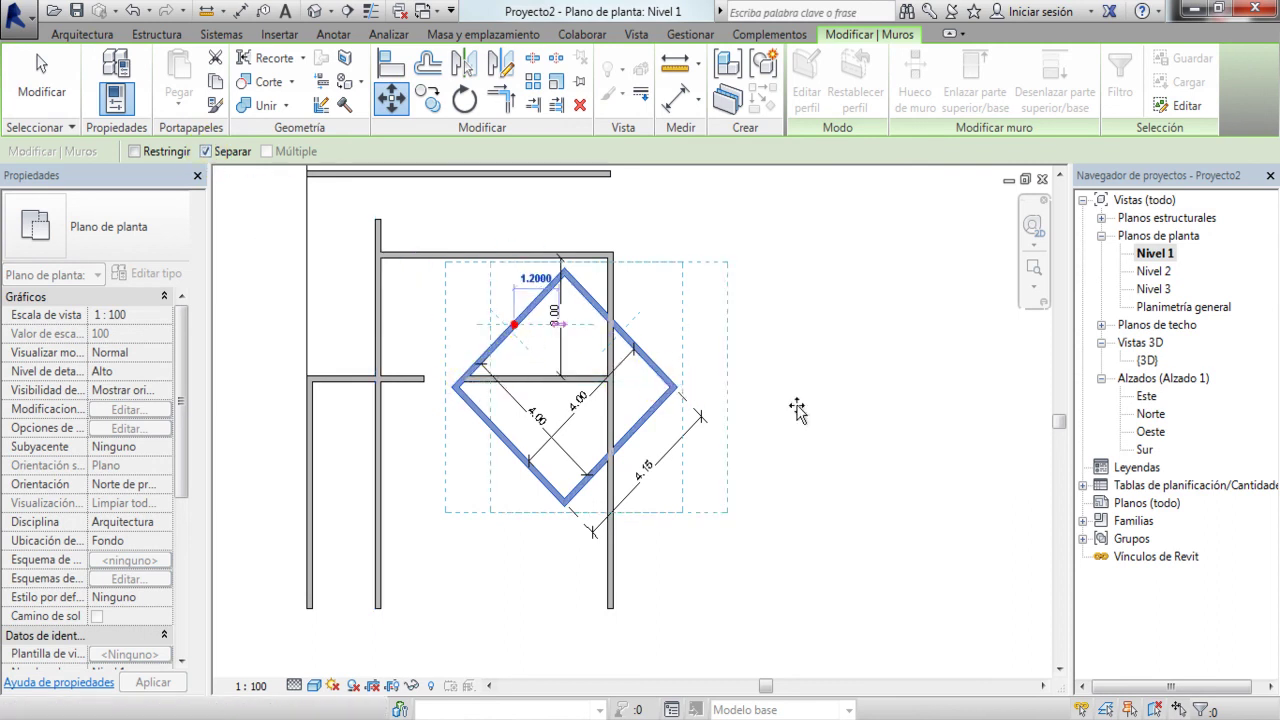
click(797, 396)
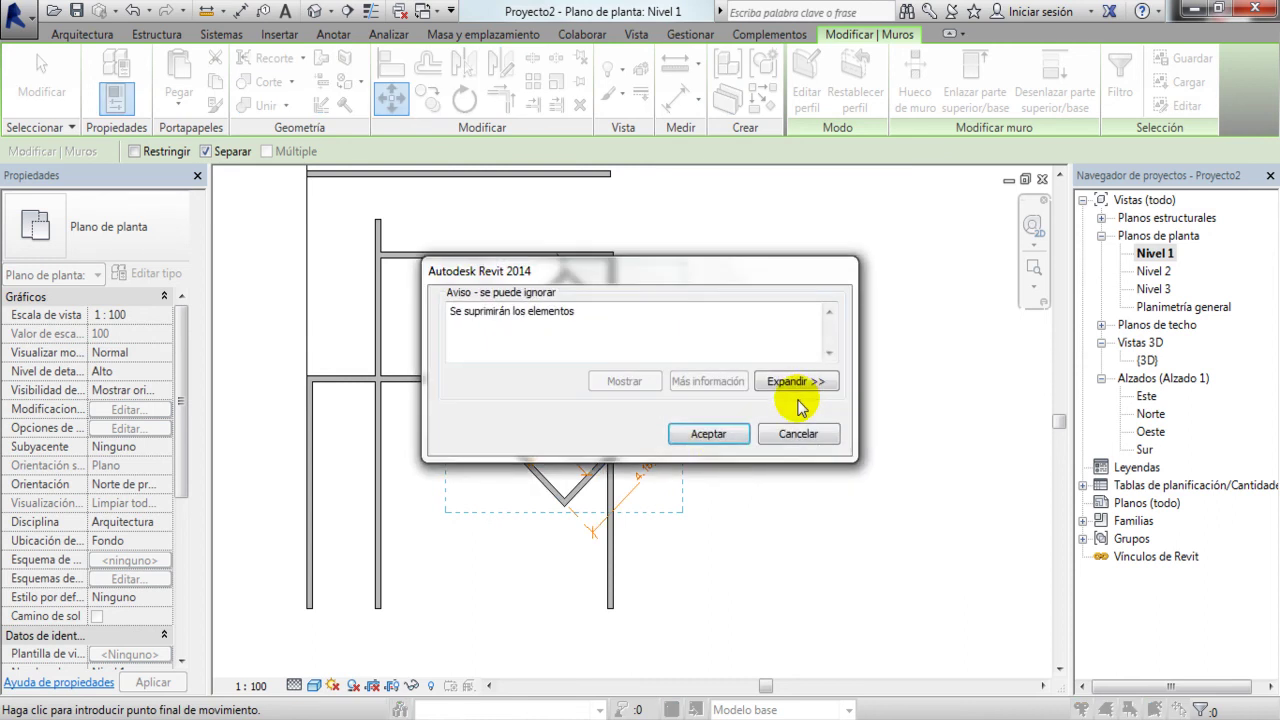
click(712, 434)
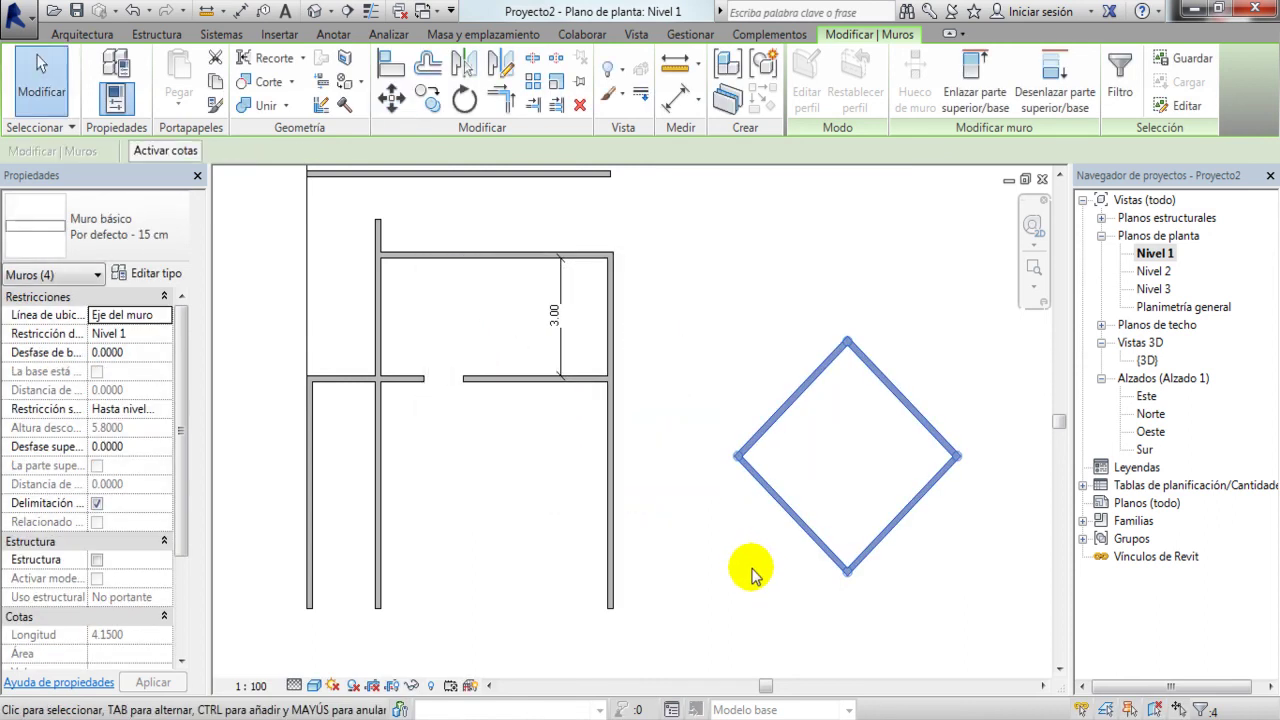
click(752, 574)
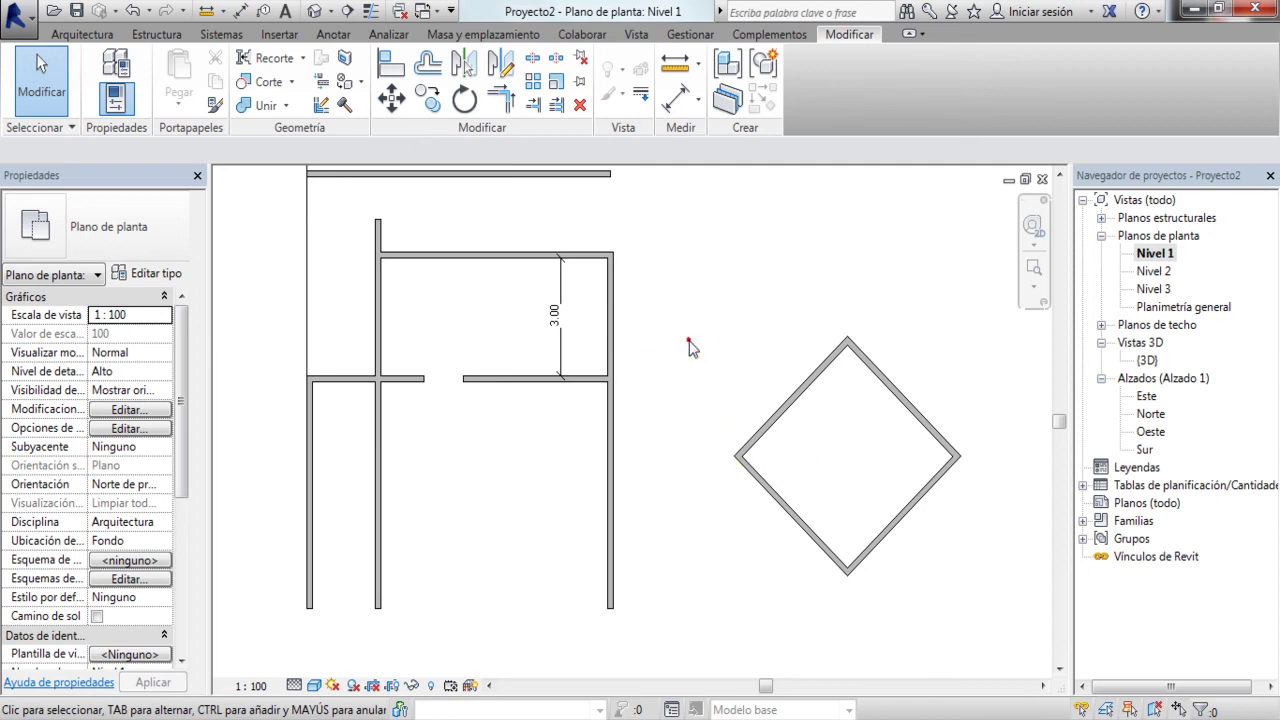
Step: Copy the relocated diamond room's walls to a spot directly above the original
drag(695, 237, 985, 608)
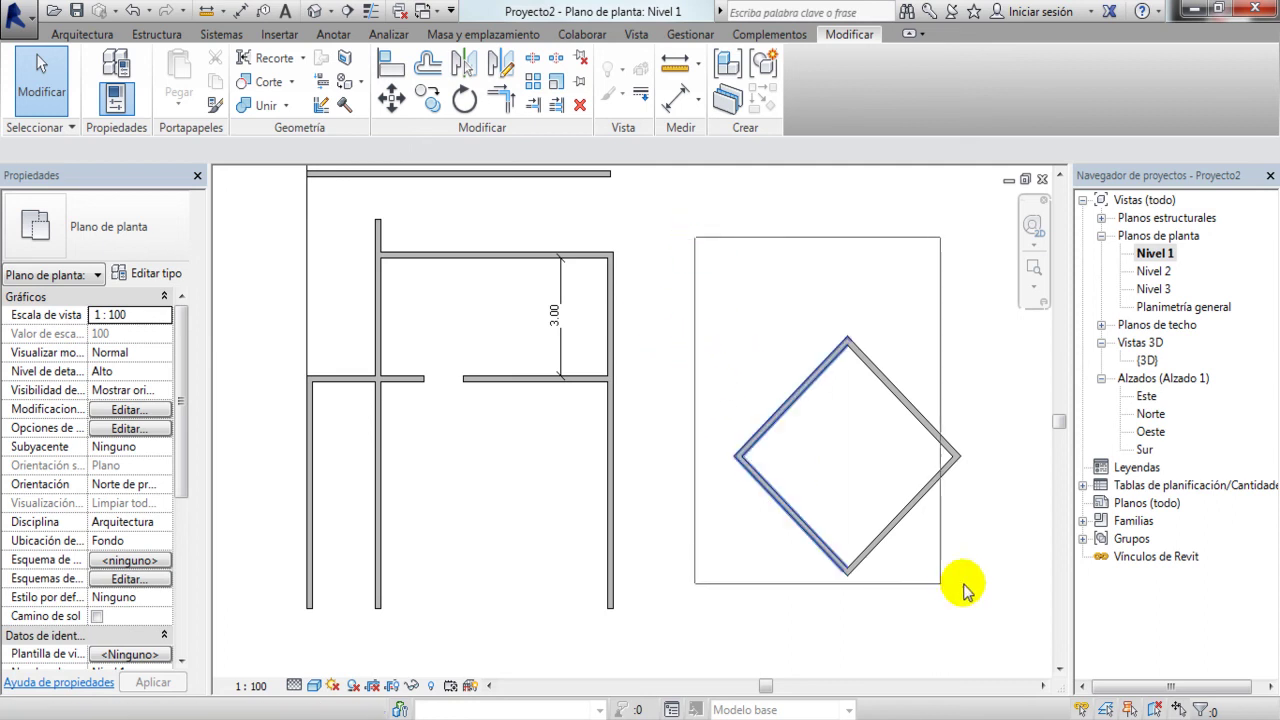
click(716, 320)
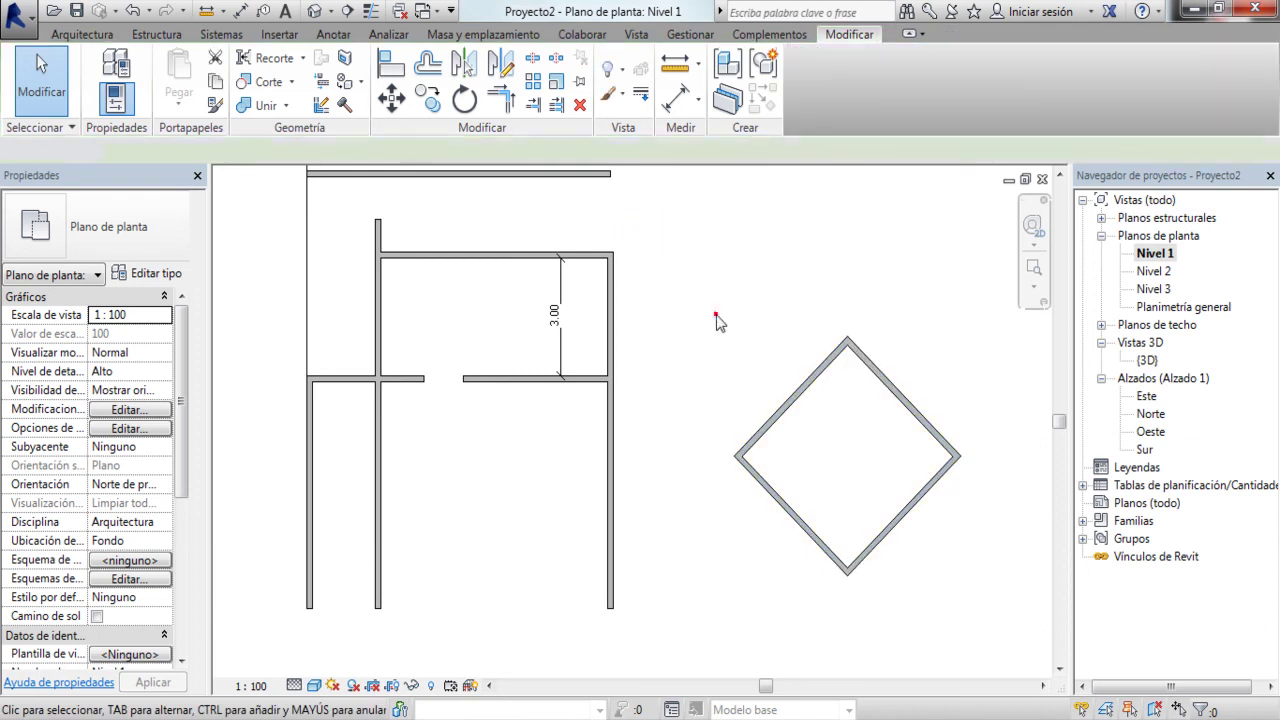
drag(677, 310, 978, 618)
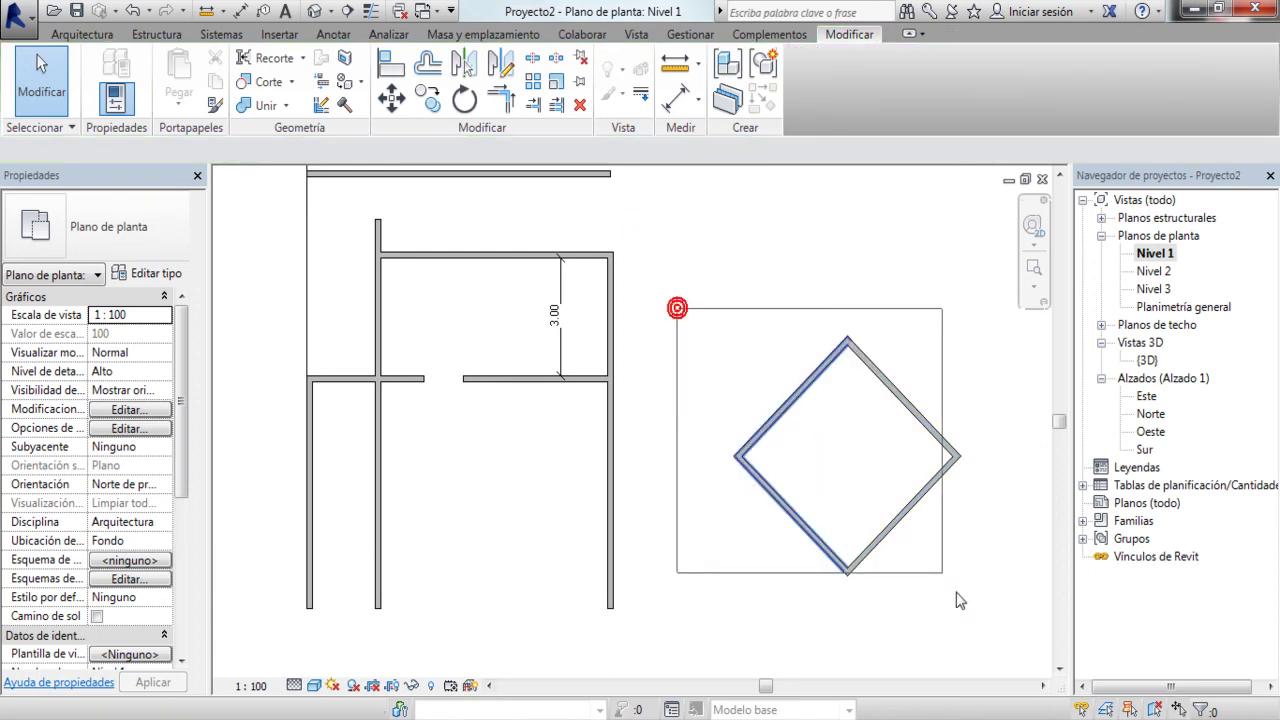
click(427, 97)
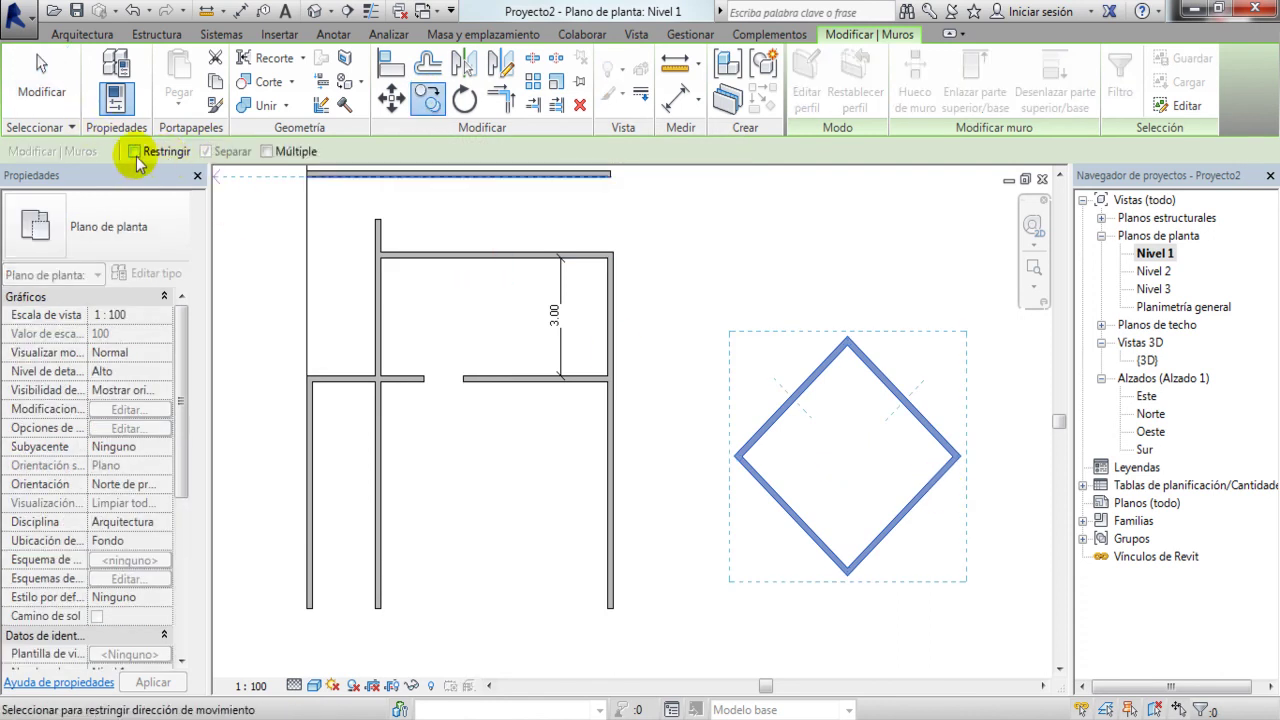
scroll(410, 508, down, 1)
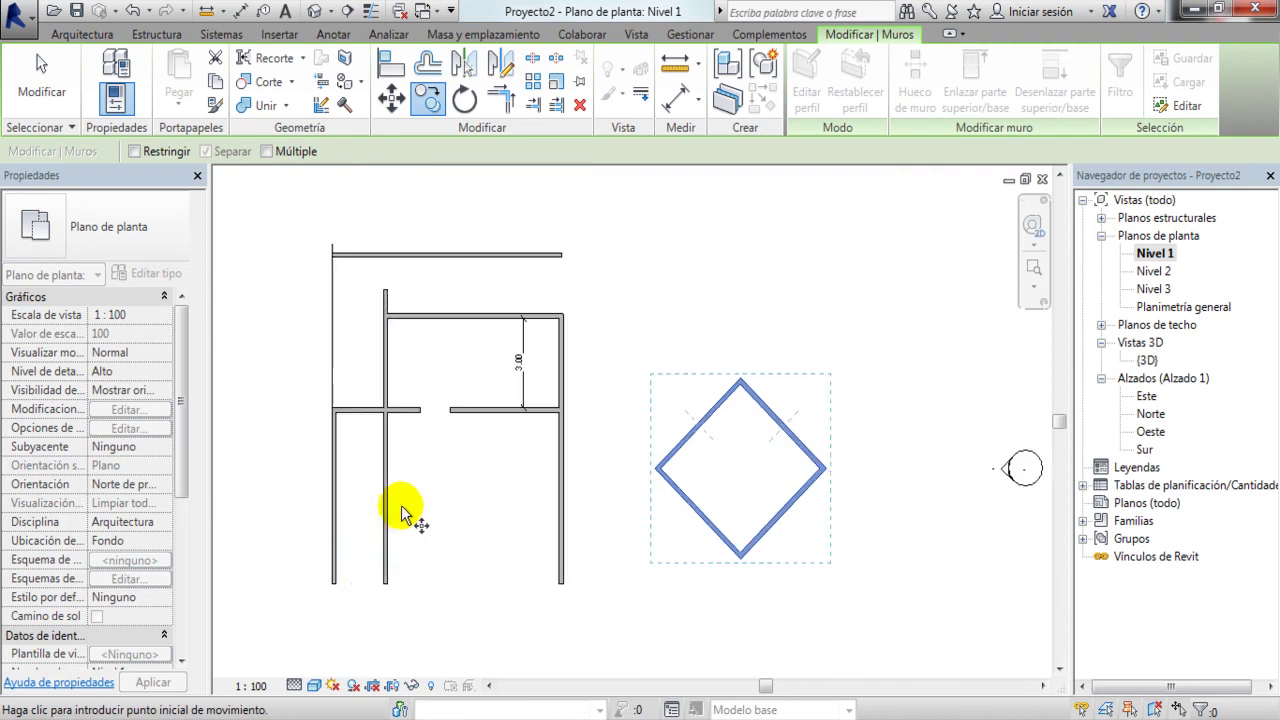
click(728, 248)
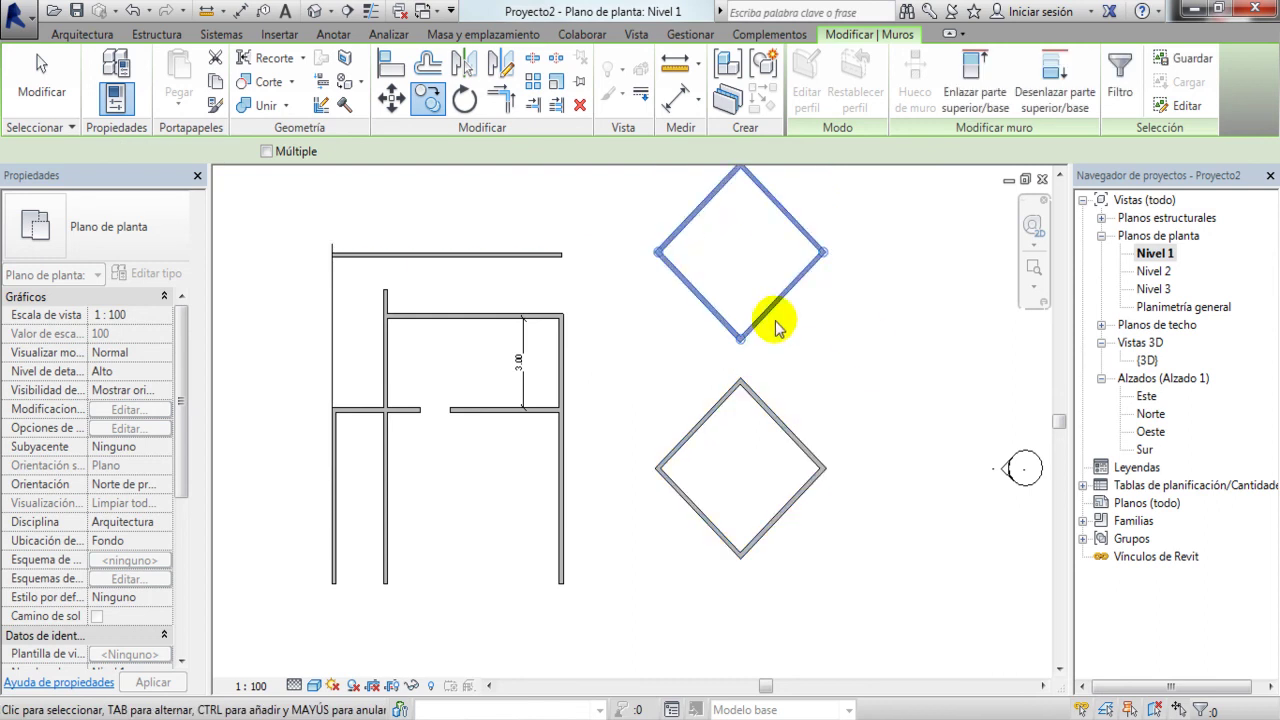
click(865, 318)
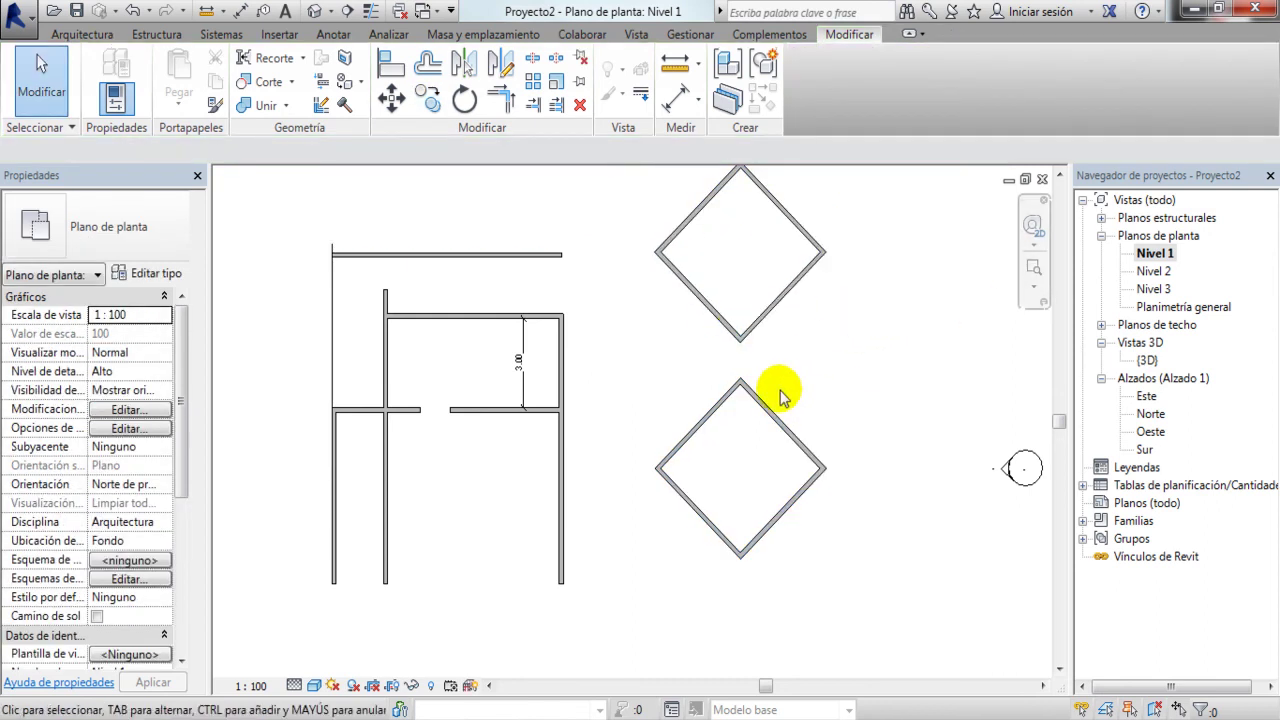
Step: Multiple-copy the lower diamond room to the right, upper right and below, then end copying
drag(634, 358, 885, 610)
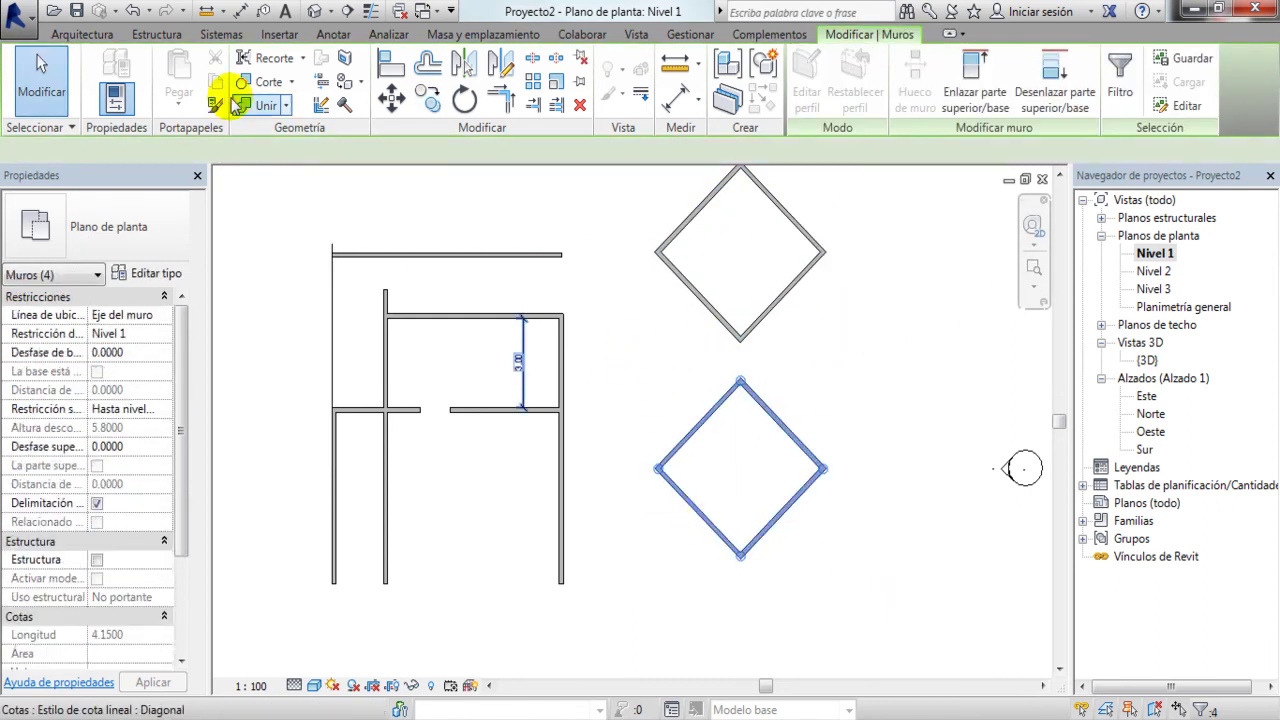
click(436, 106)
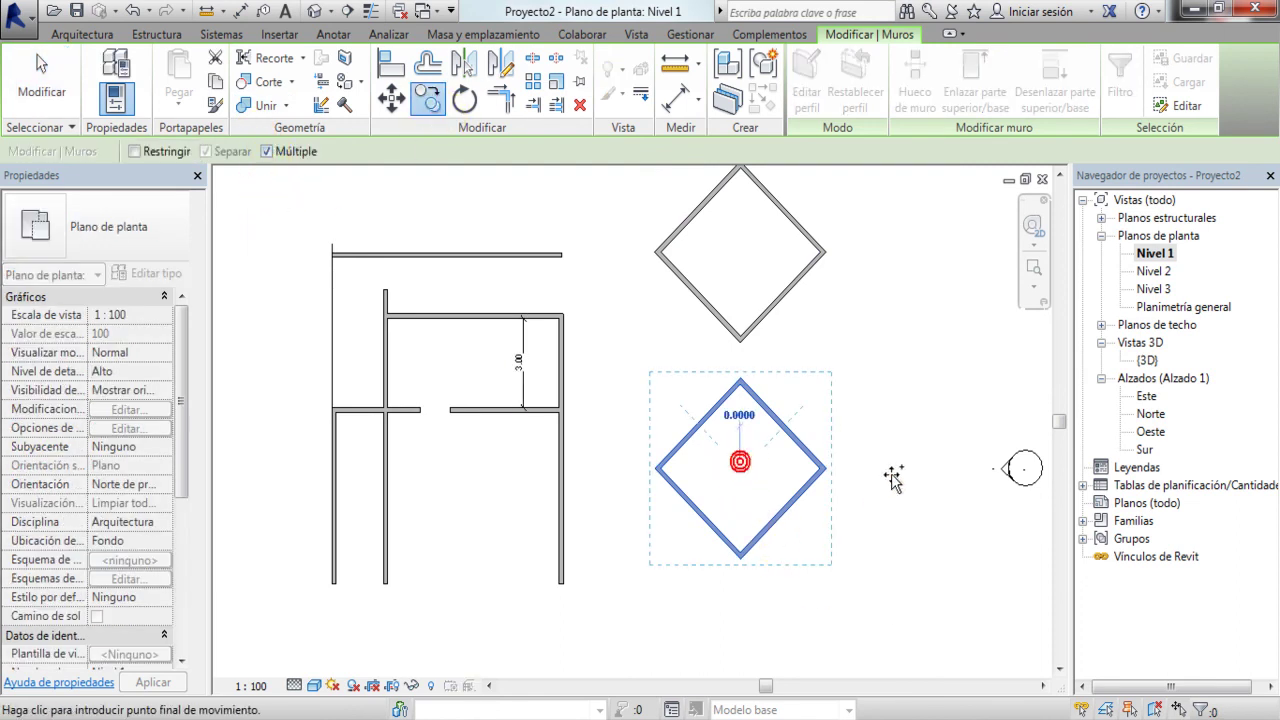
click(950, 466)
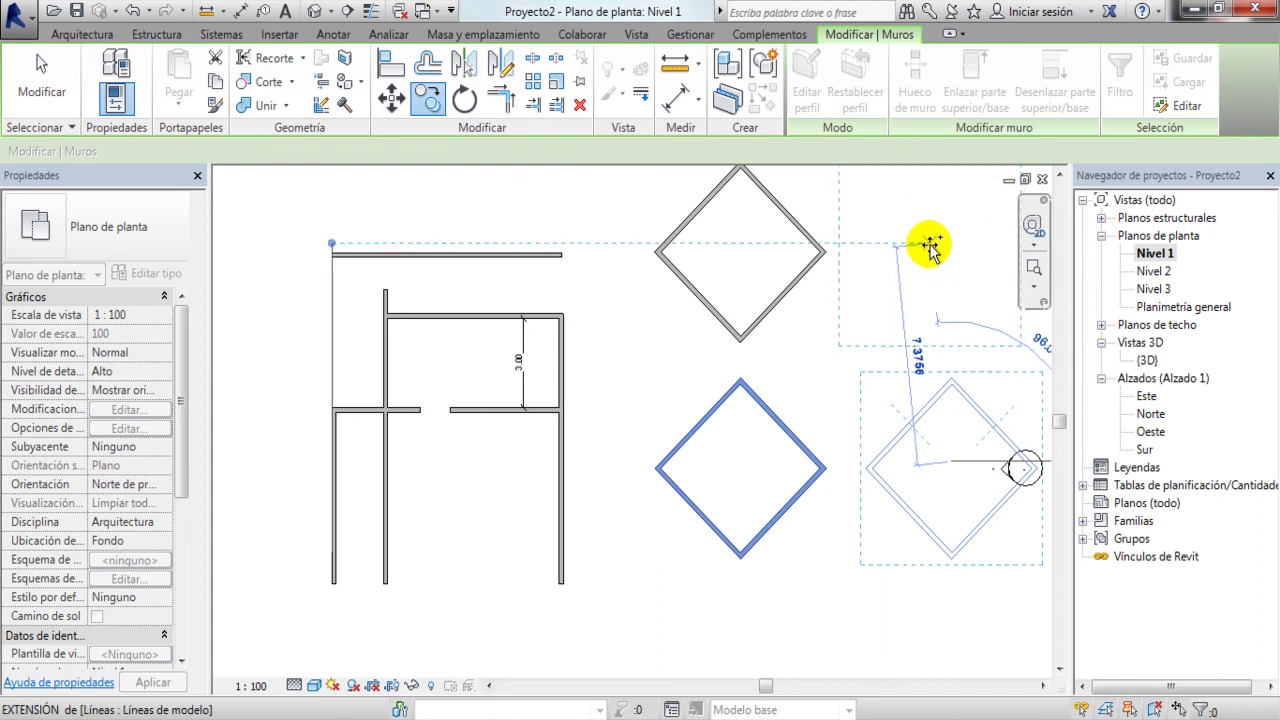
click(930, 245)
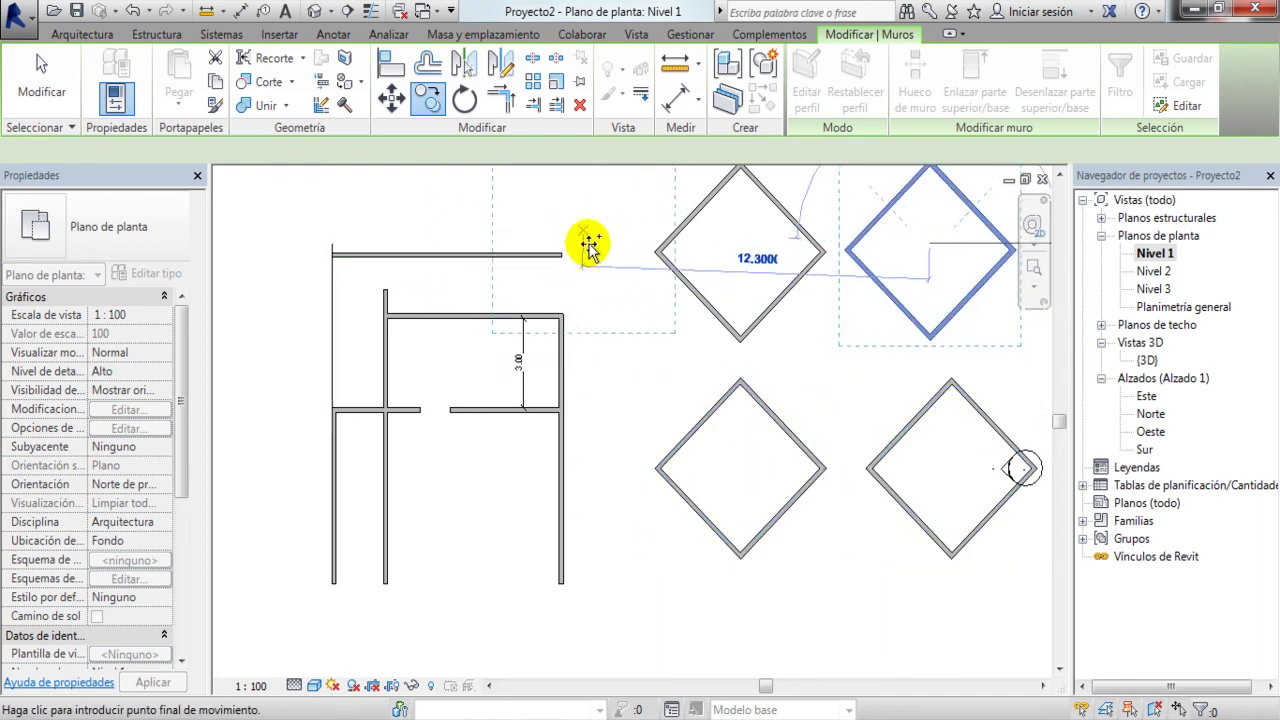
click(852, 596)
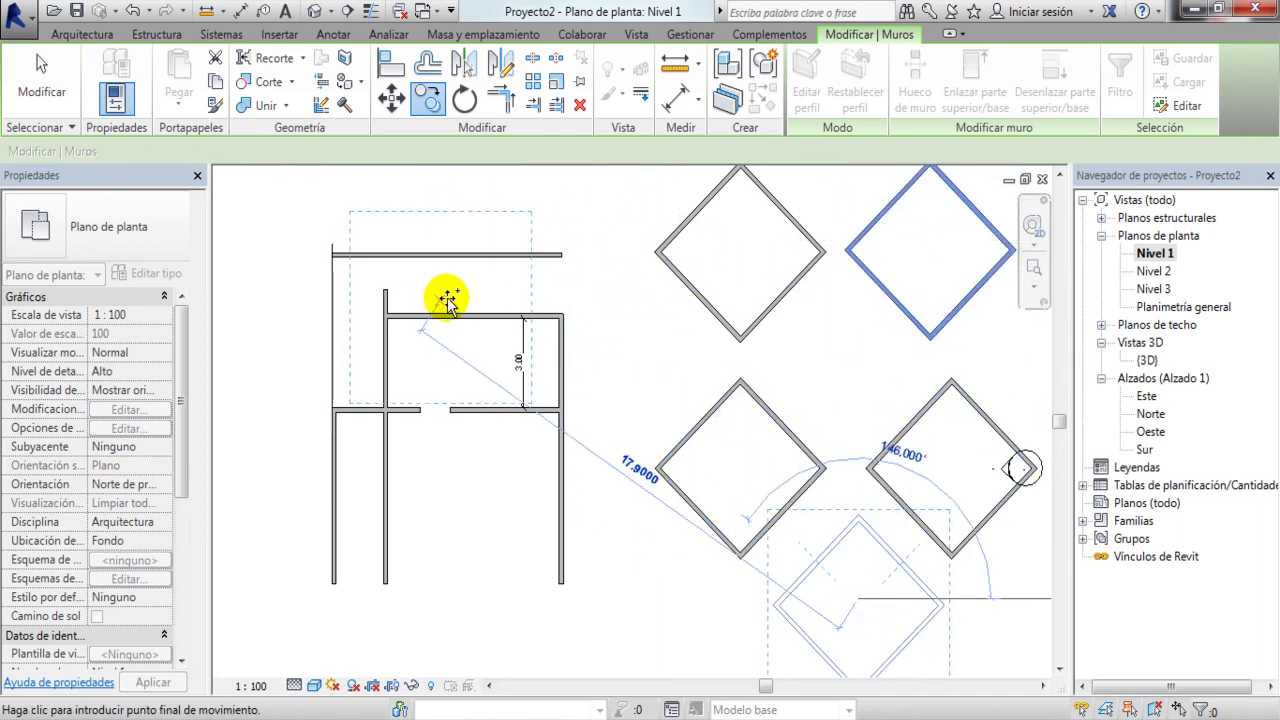
scroll(447, 300, down, 2)
right_click(885, 323)
click(905, 324)
click(920, 485)
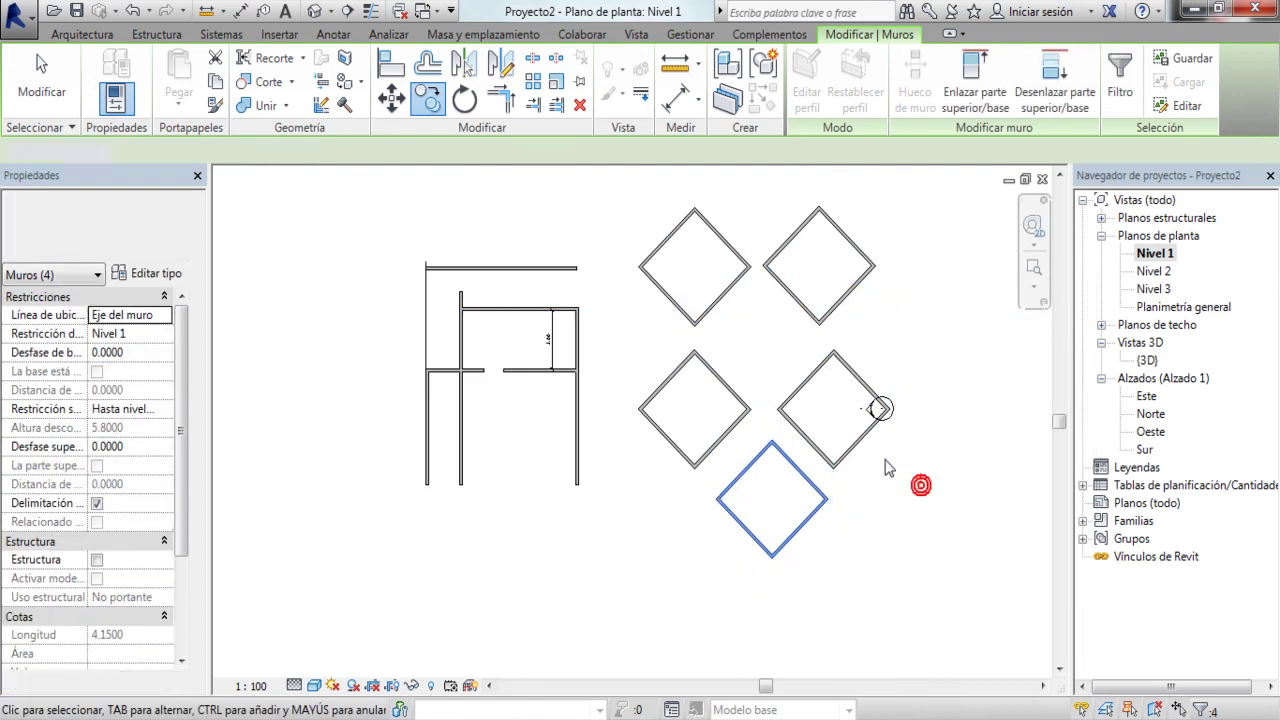
click(886, 468)
scroll(831, 540, down, 2)
scroll(831, 540, up, 2)
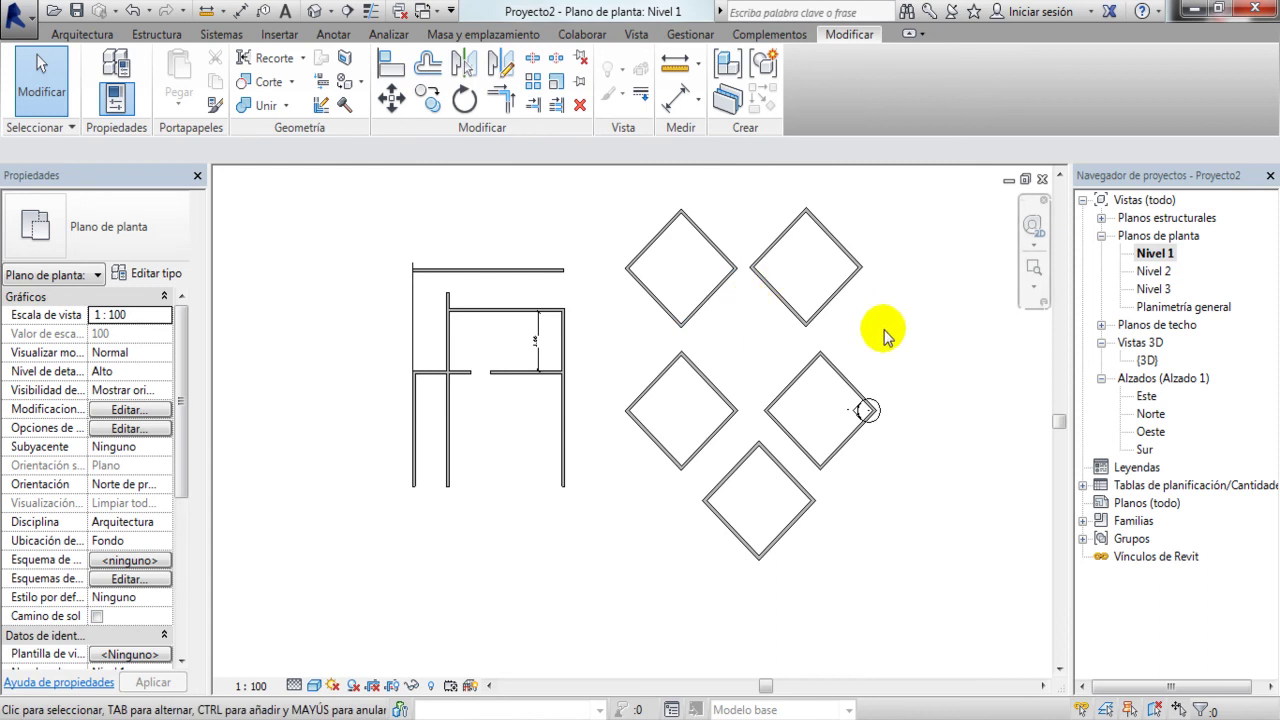
Step: Delete the two top diamond rooms, then the three remaining ones
drag(883, 330, 638, 252)
drag(620, 210, 686, 257)
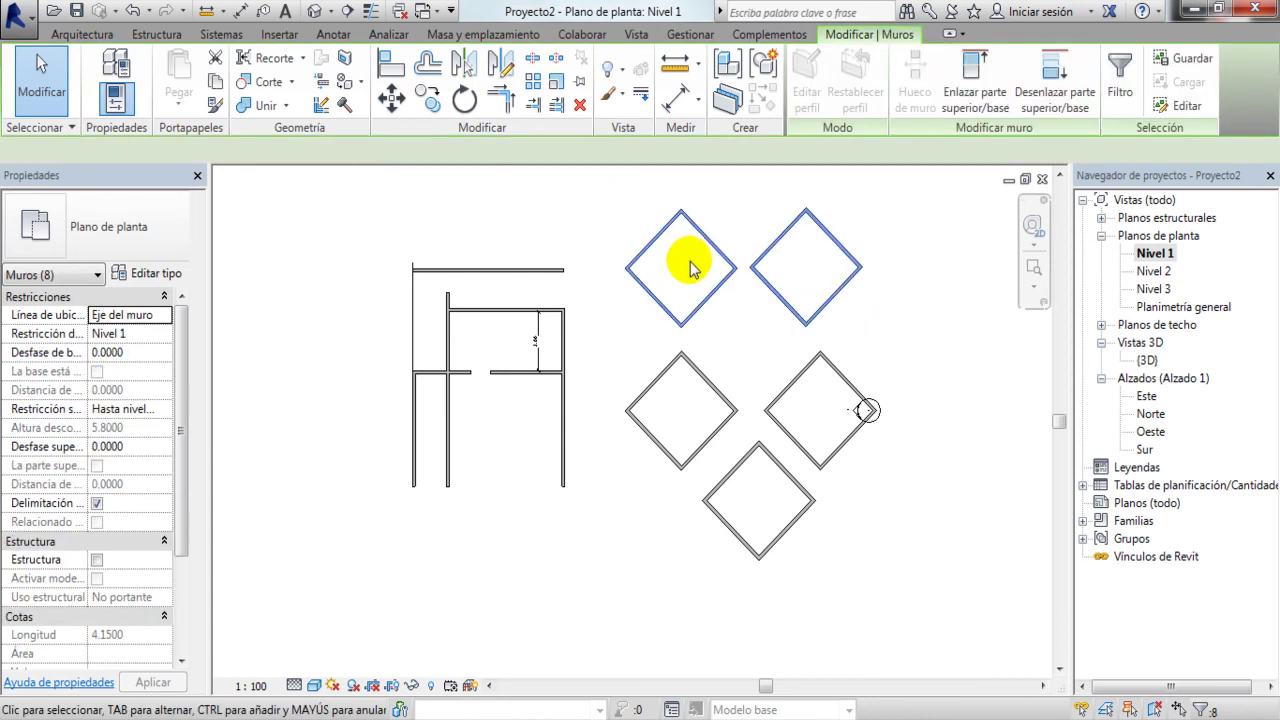
key(Delete)
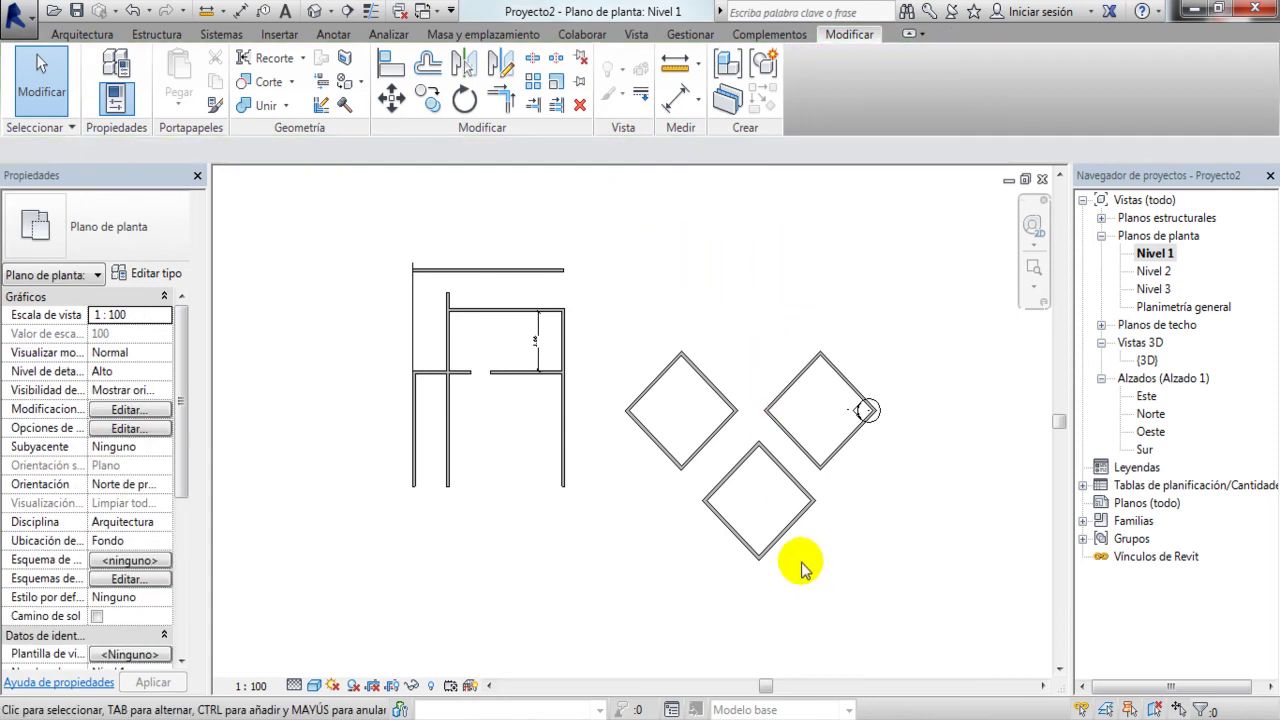
drag(806, 625, 634, 287)
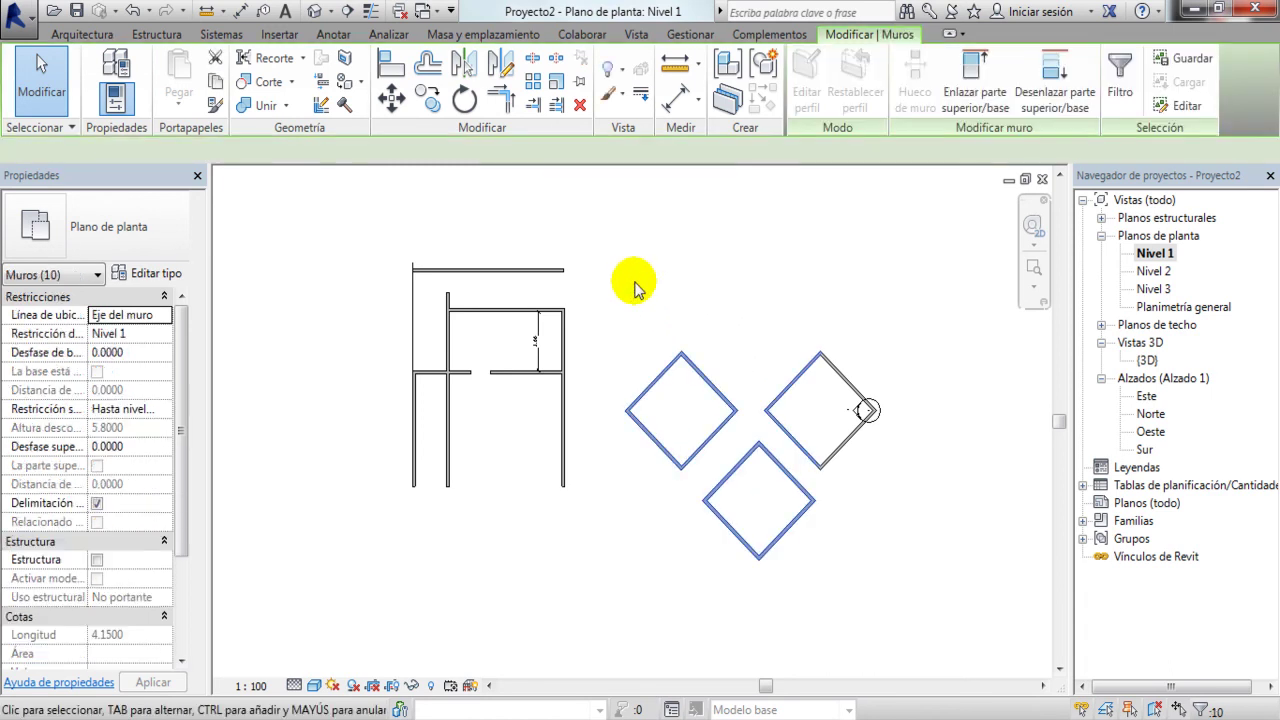
key(Delete)
Step: Delete the leftover upper and lower wall segments
drag(866, 480, 776, 447)
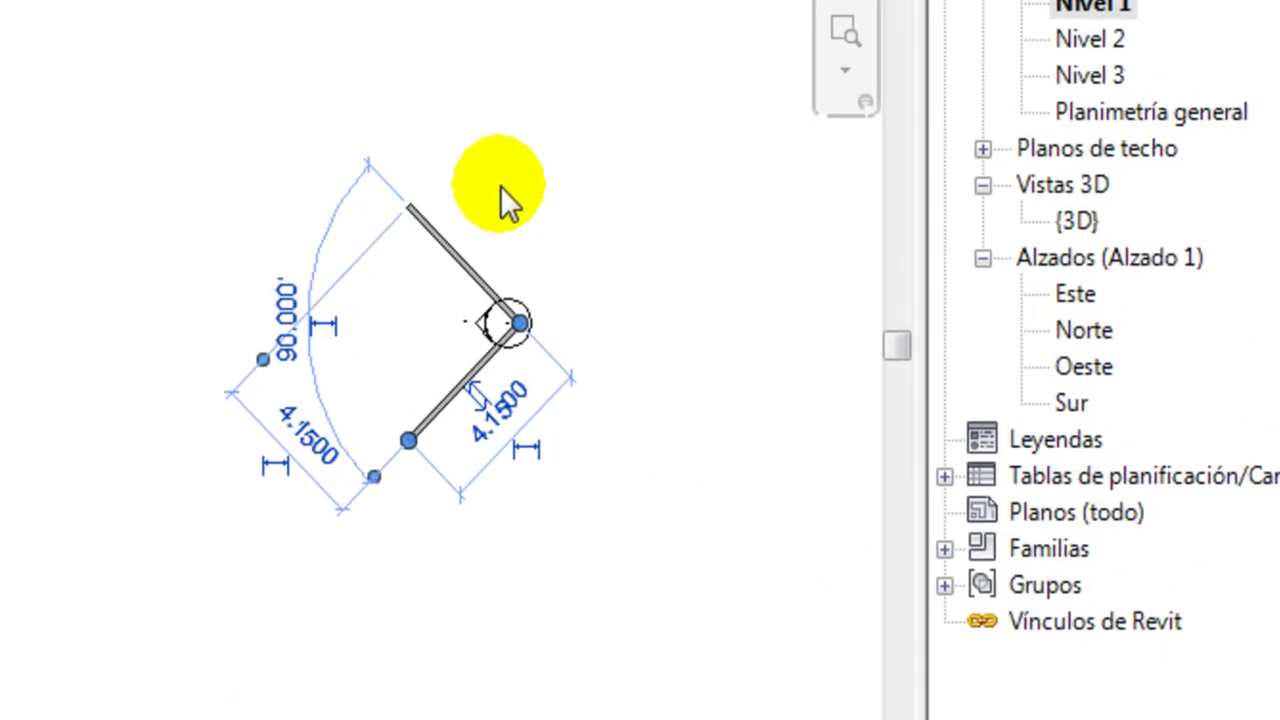
drag(471, 183, 327, 228)
key(Delete)
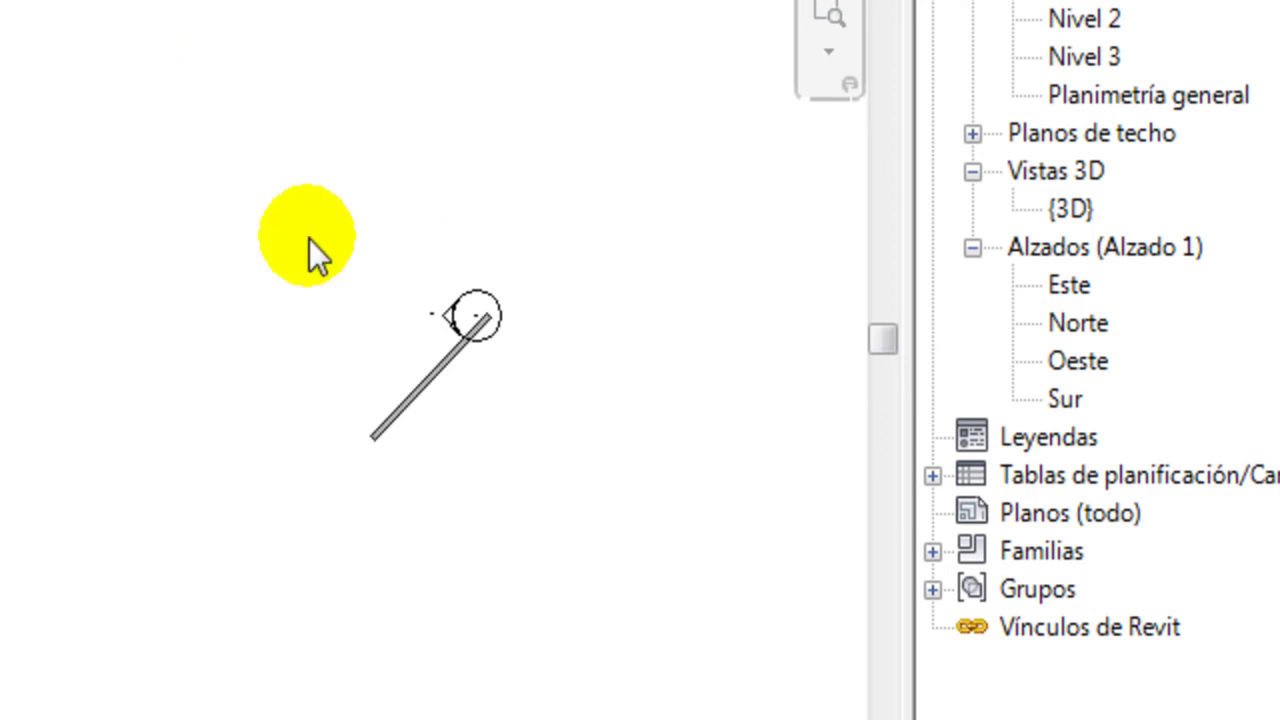
click(391, 420)
drag(391, 420, 373, 432)
key(Delete)
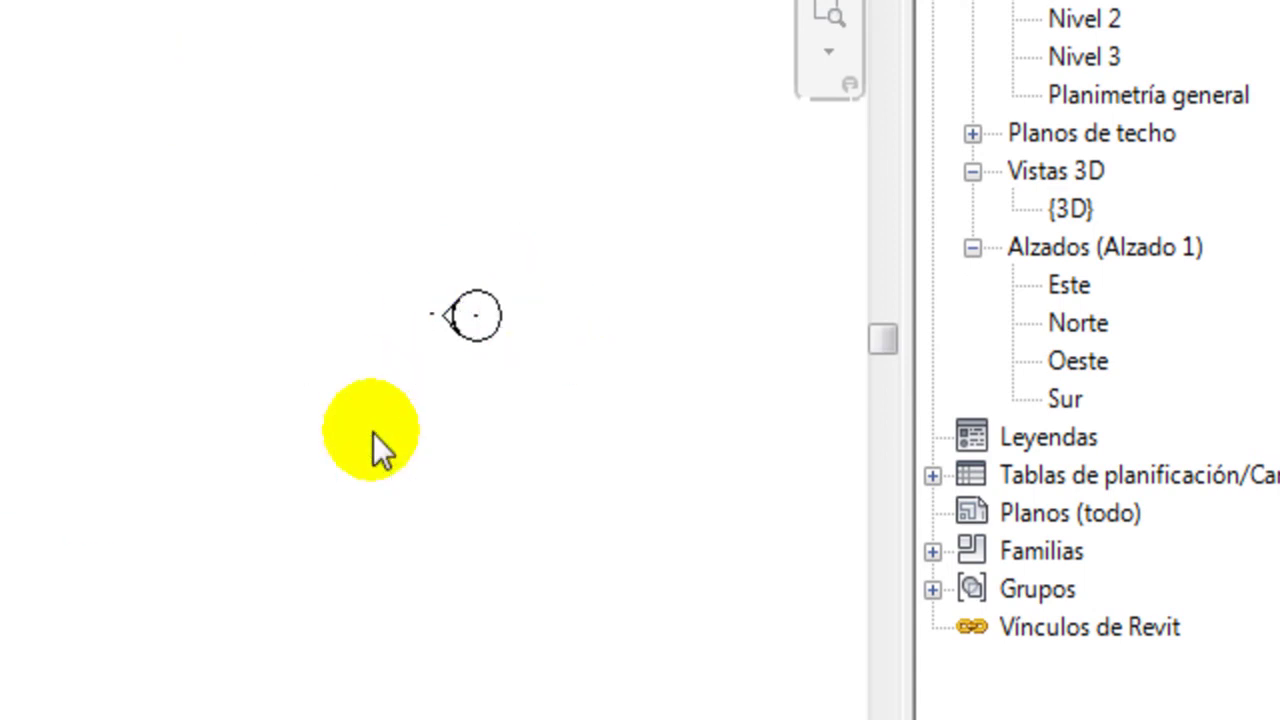